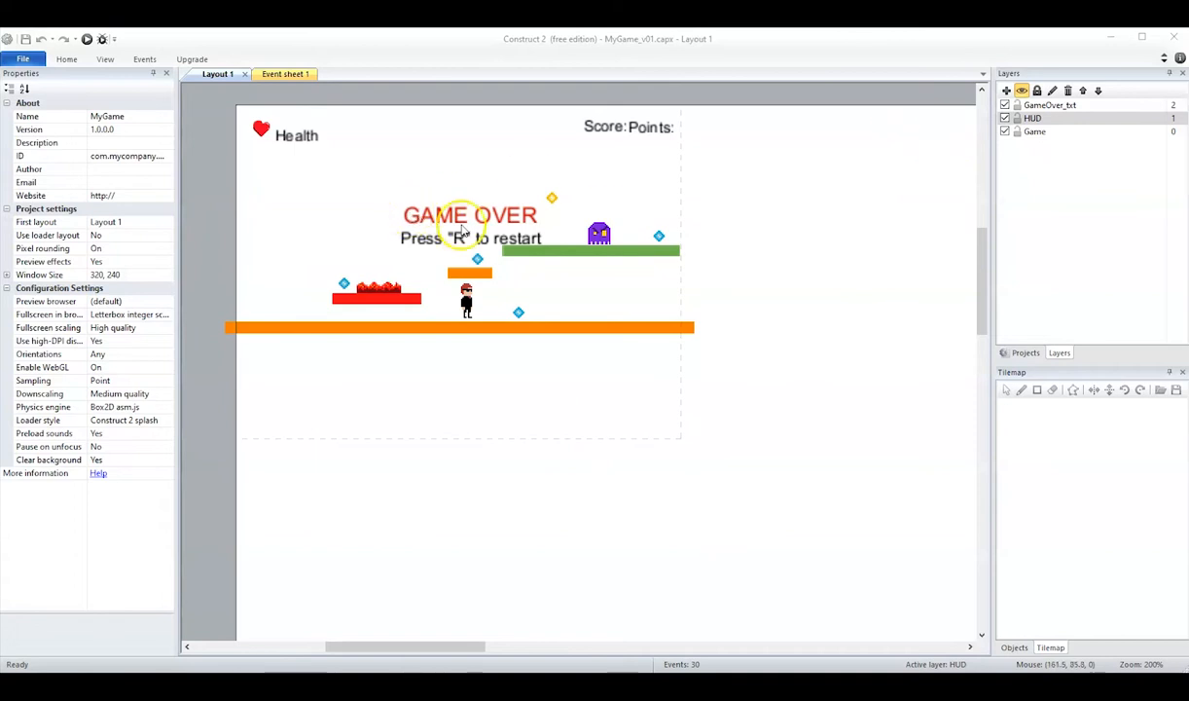
Hide and lock the GameOver_txt layer, and add a new layer named Tiles.
left_click(1005, 105)
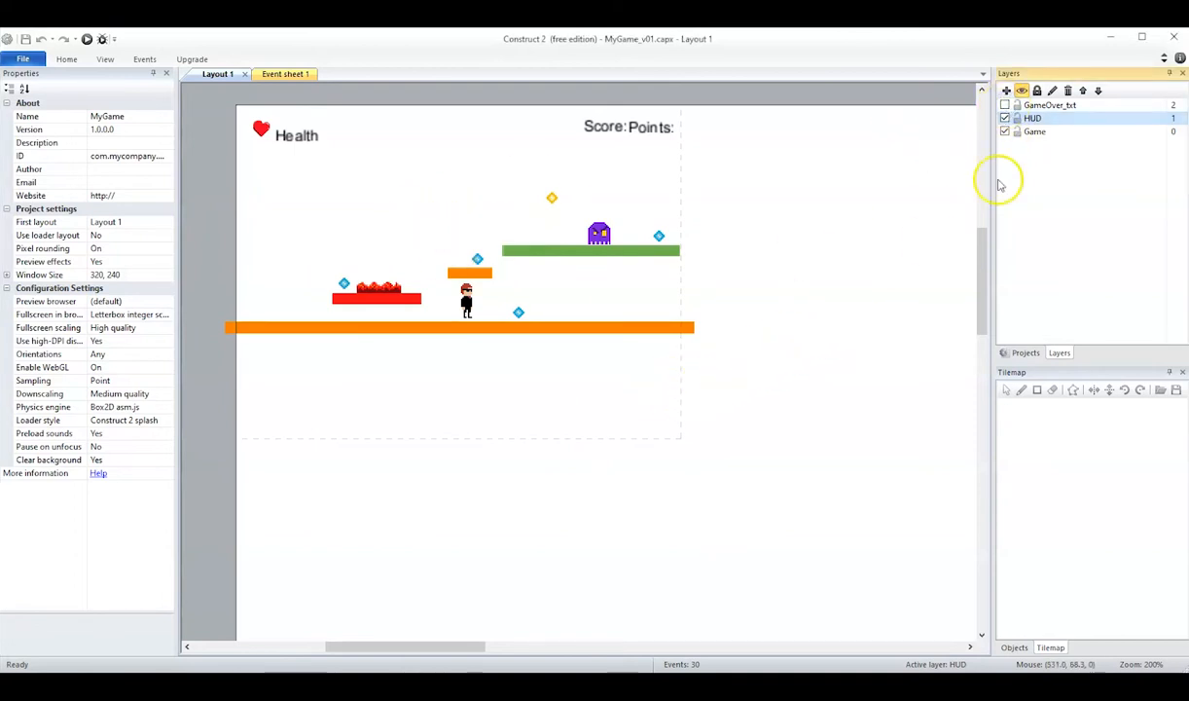
left_click(1007, 92)
left_click(1034, 107)
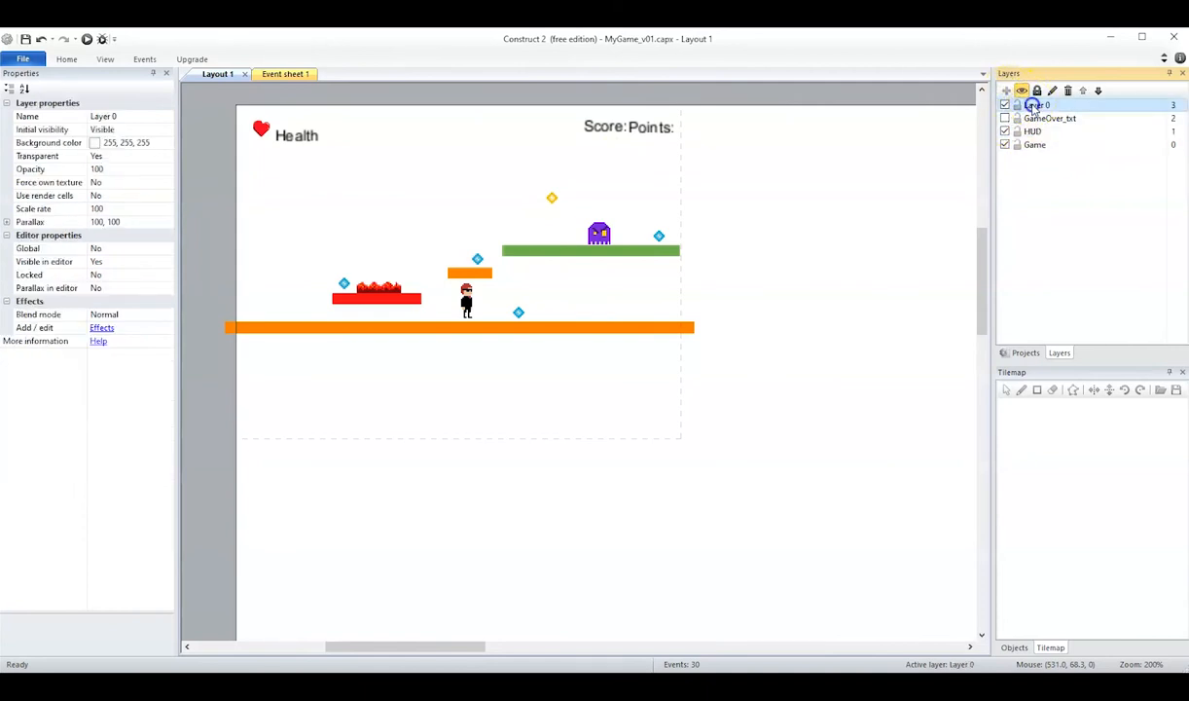
left_click(116, 117)
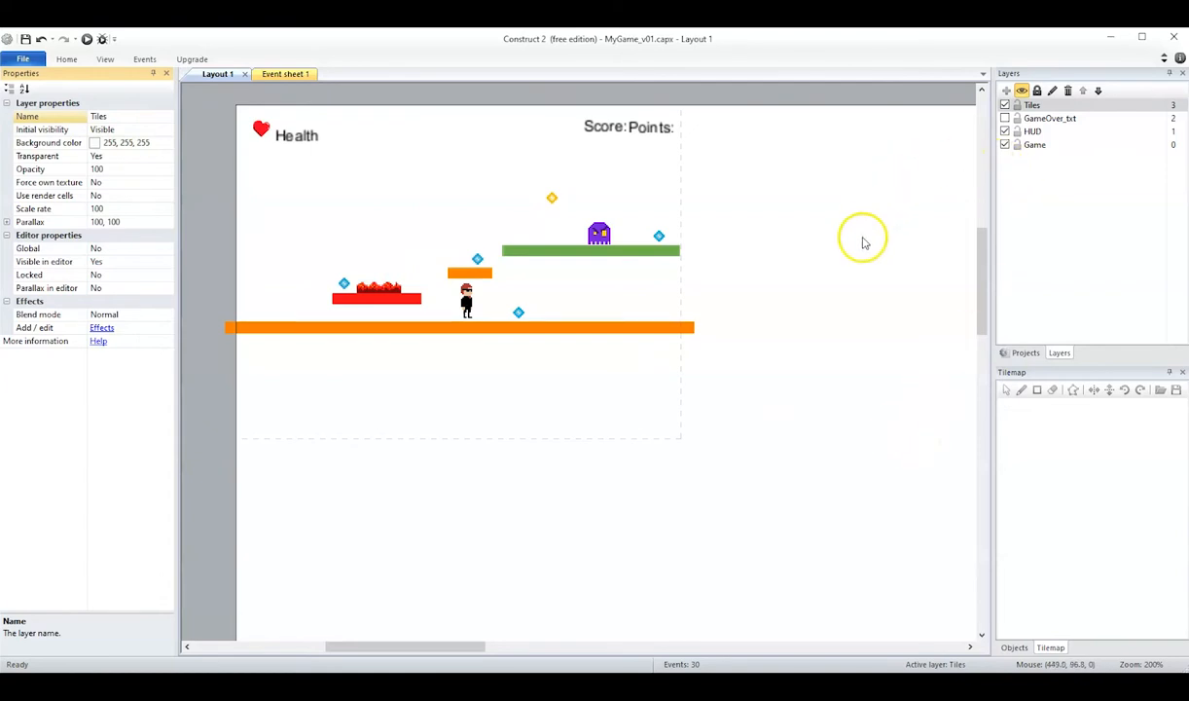
left_click(1018, 118)
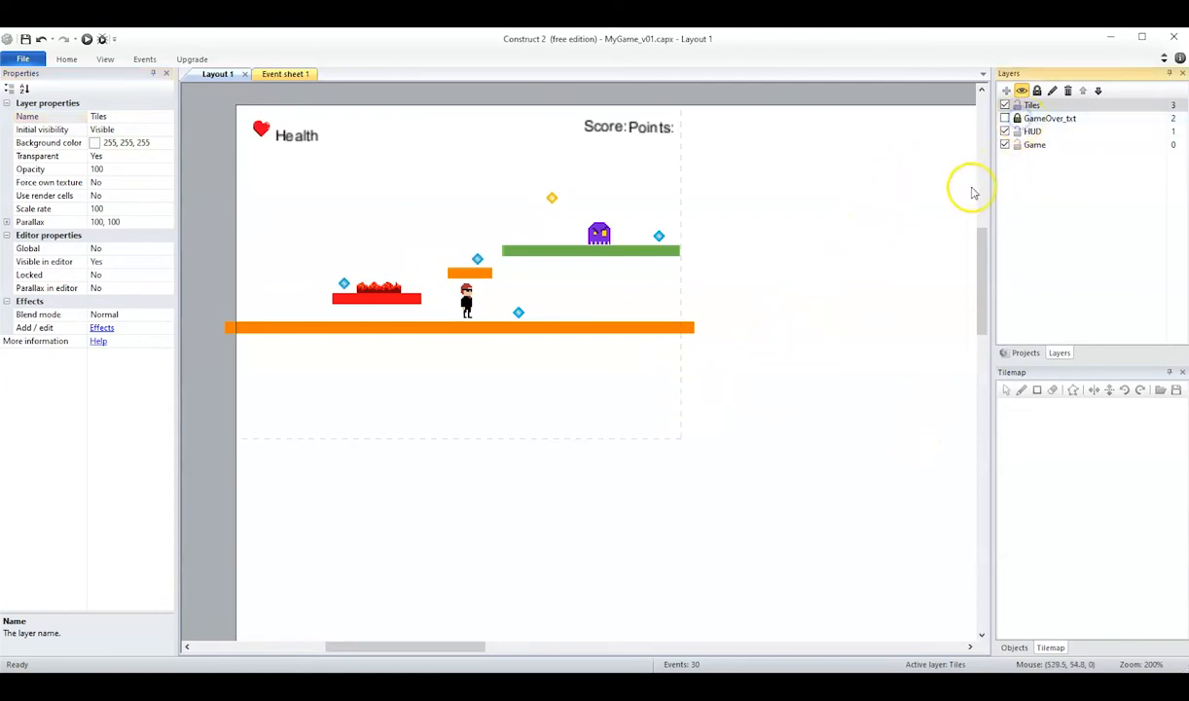
Insert a Tilemap object into the layout on the Tiles layer.
left_click(785, 289)
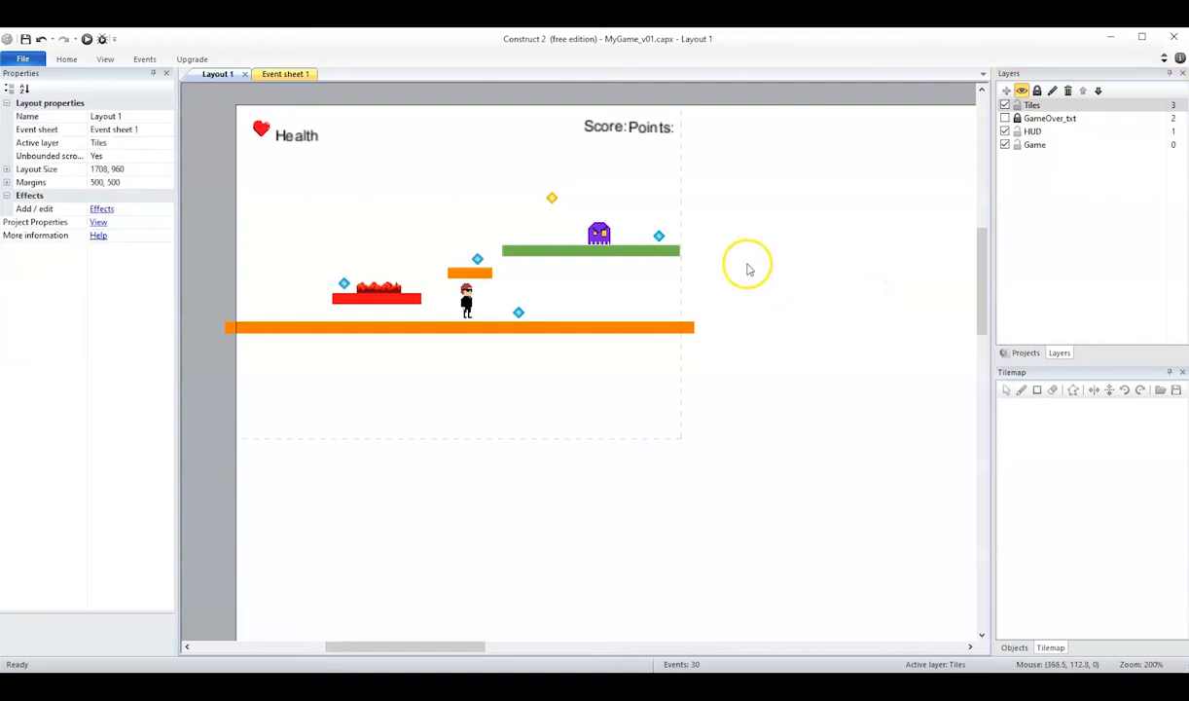
right_click(514, 359)
left_click(553, 370)
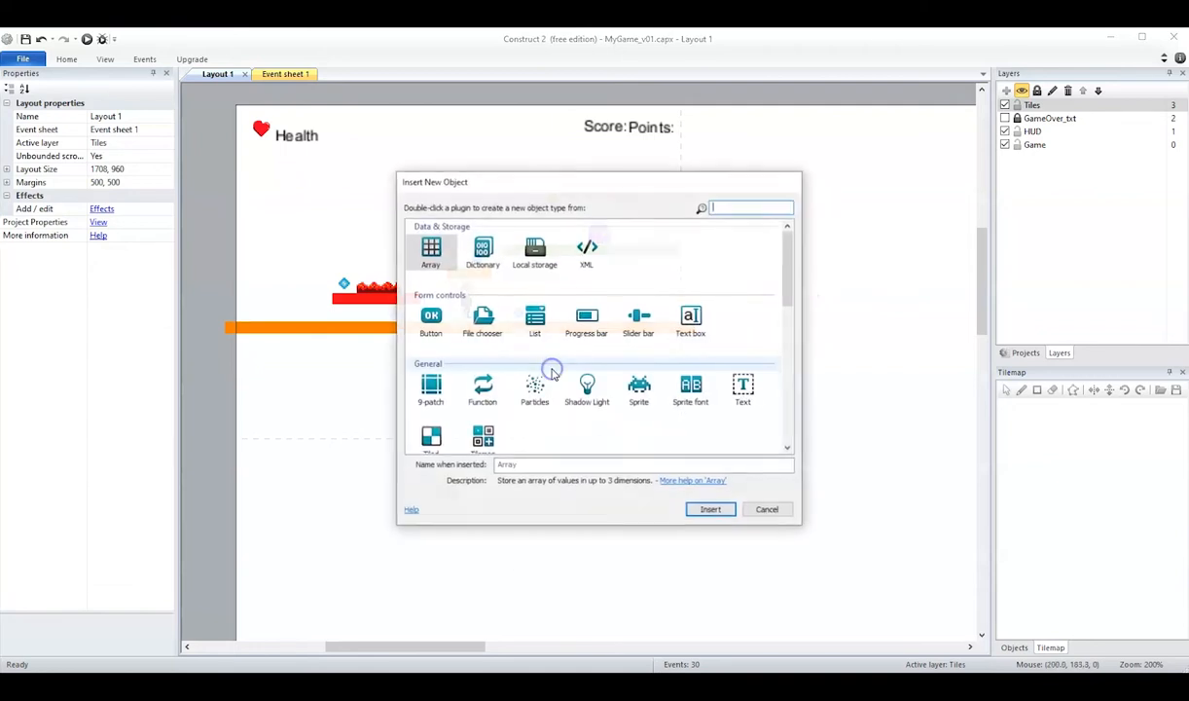
left_click_drag(792, 272, 788, 295)
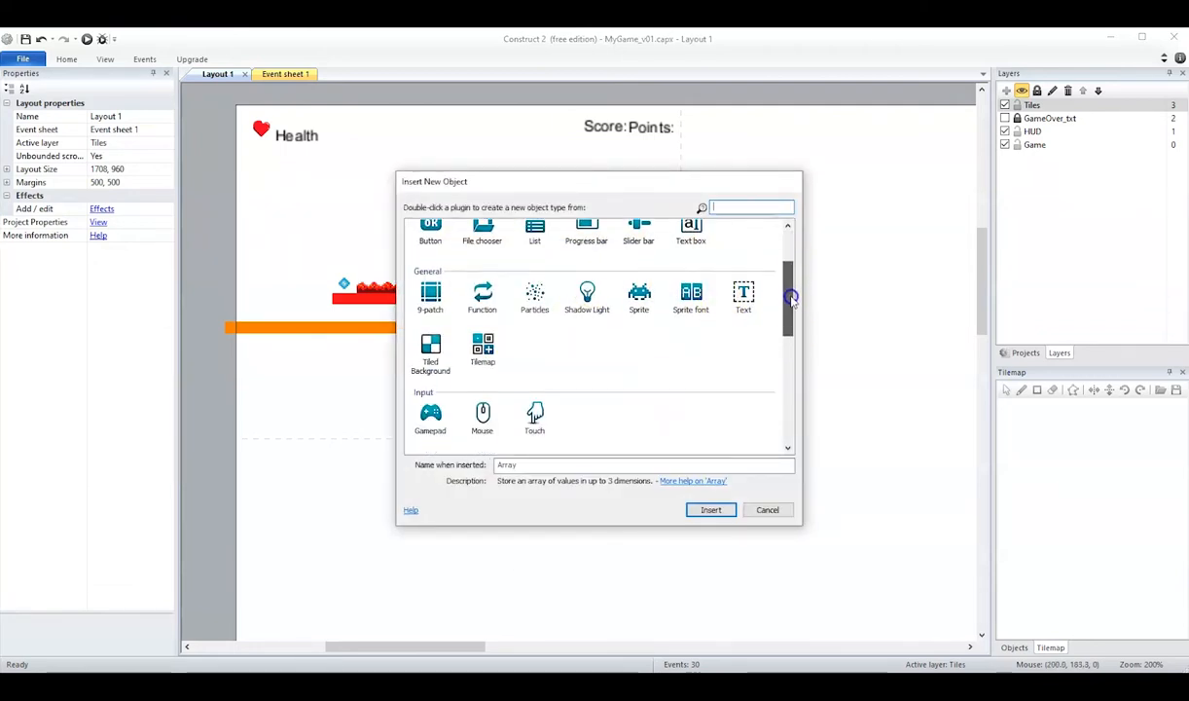
left_click(483, 343)
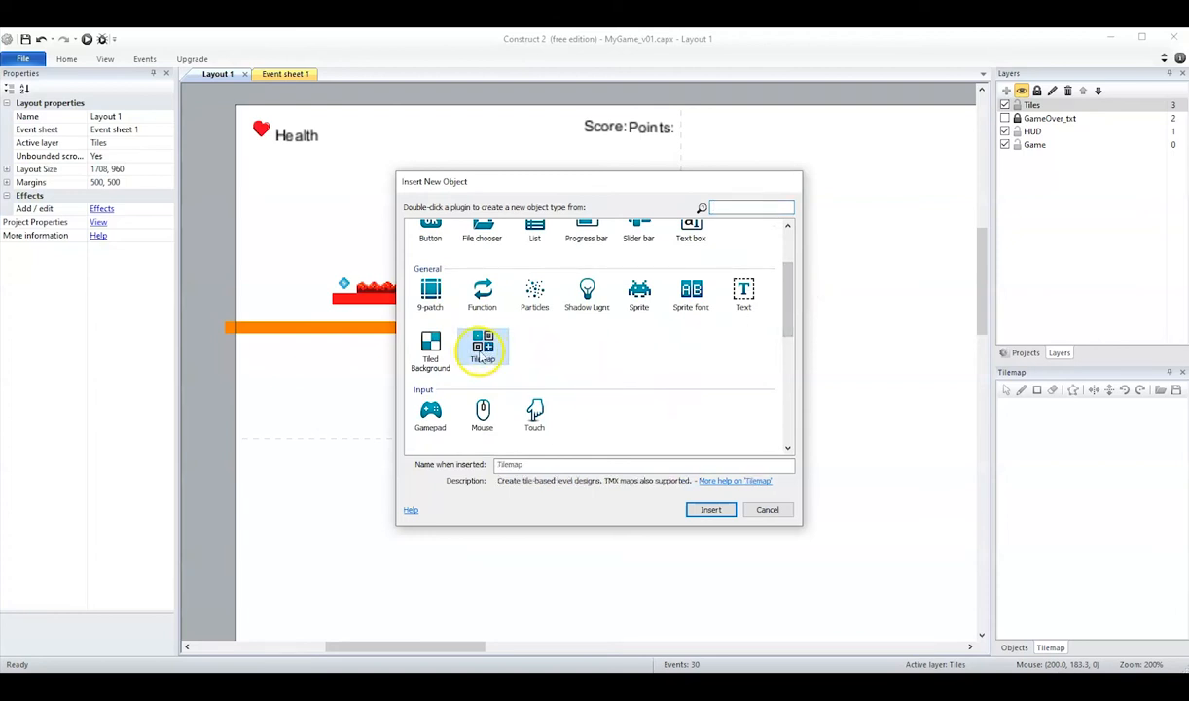
left_click(710, 509)
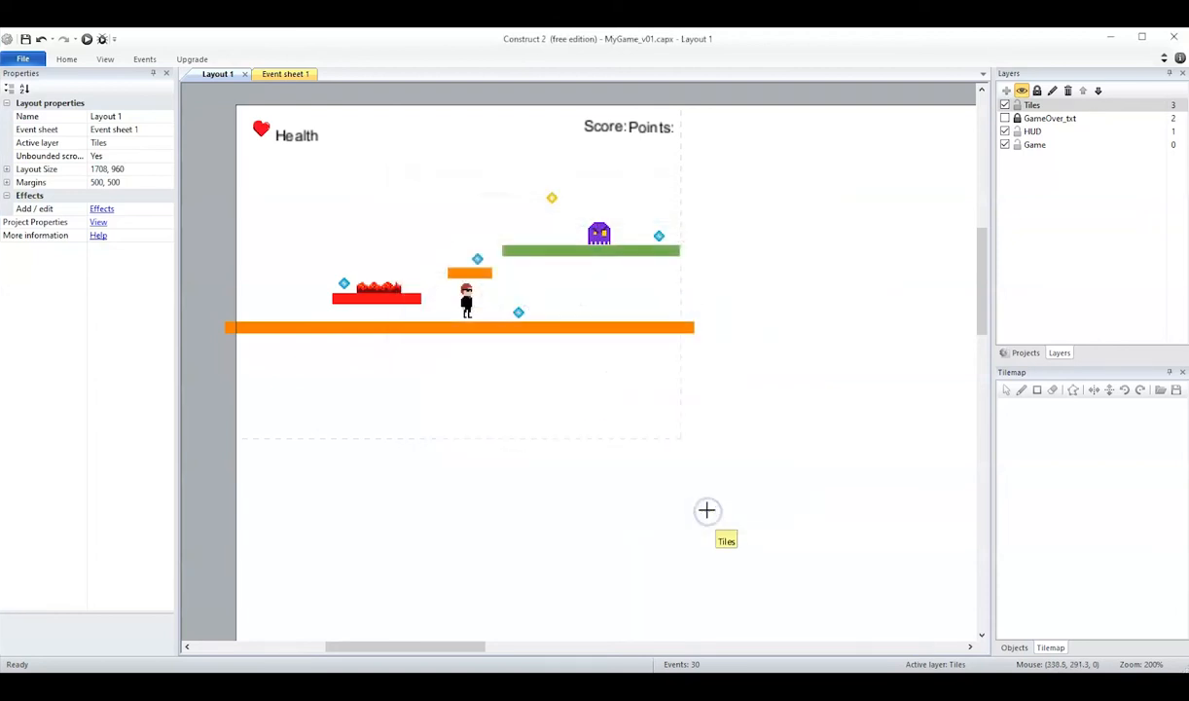
left_click(544, 374)
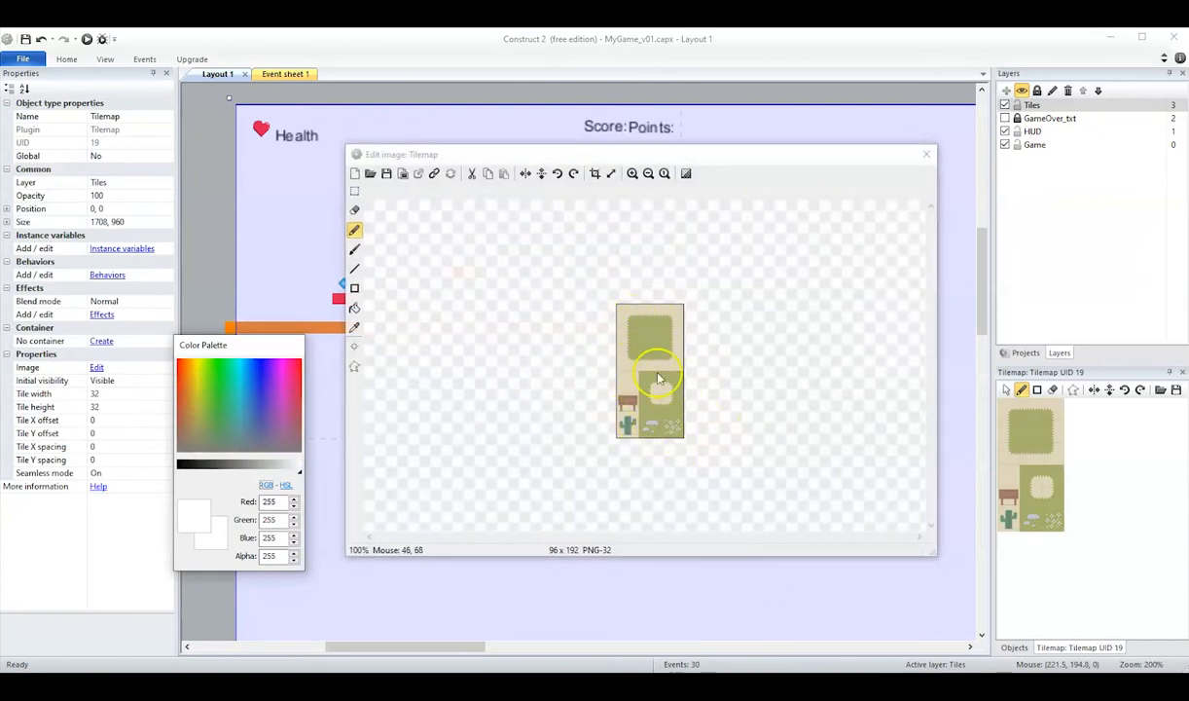
Try filling the upper green patch of the tileset image with blue (17, 63, 237) using the Fill tool.
left_click(631, 174)
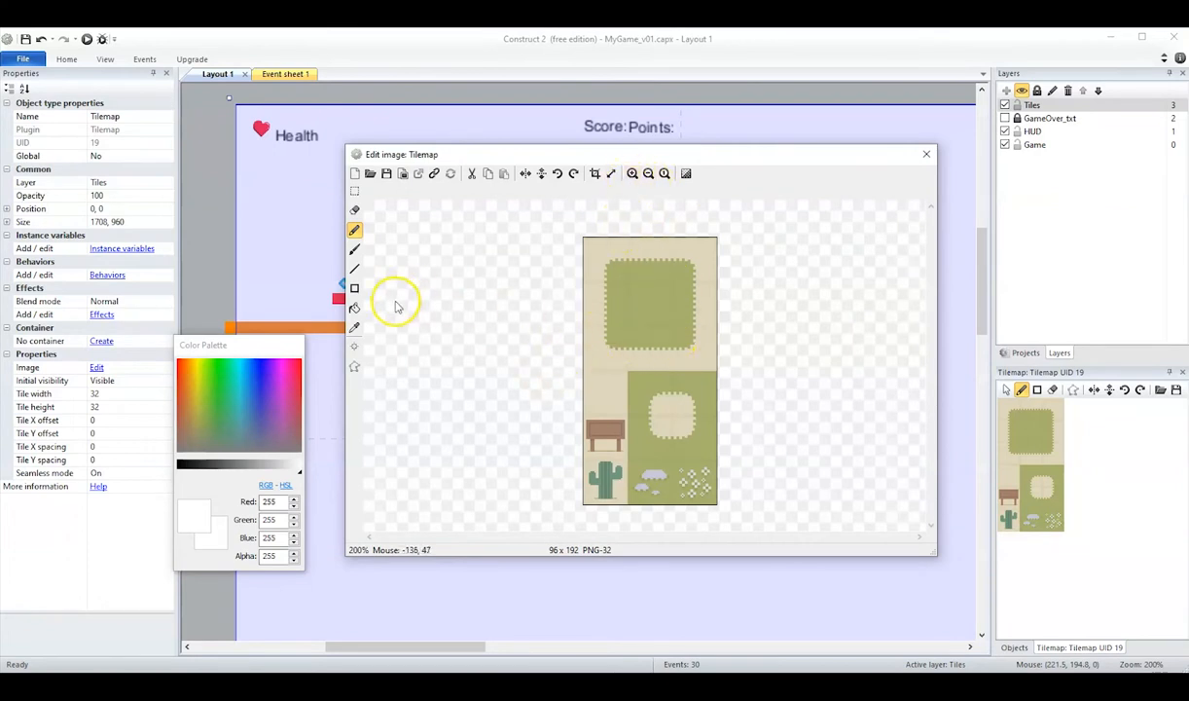
left_click(354, 307)
left_click_drag(278, 404, 254, 371)
left_click(648, 298)
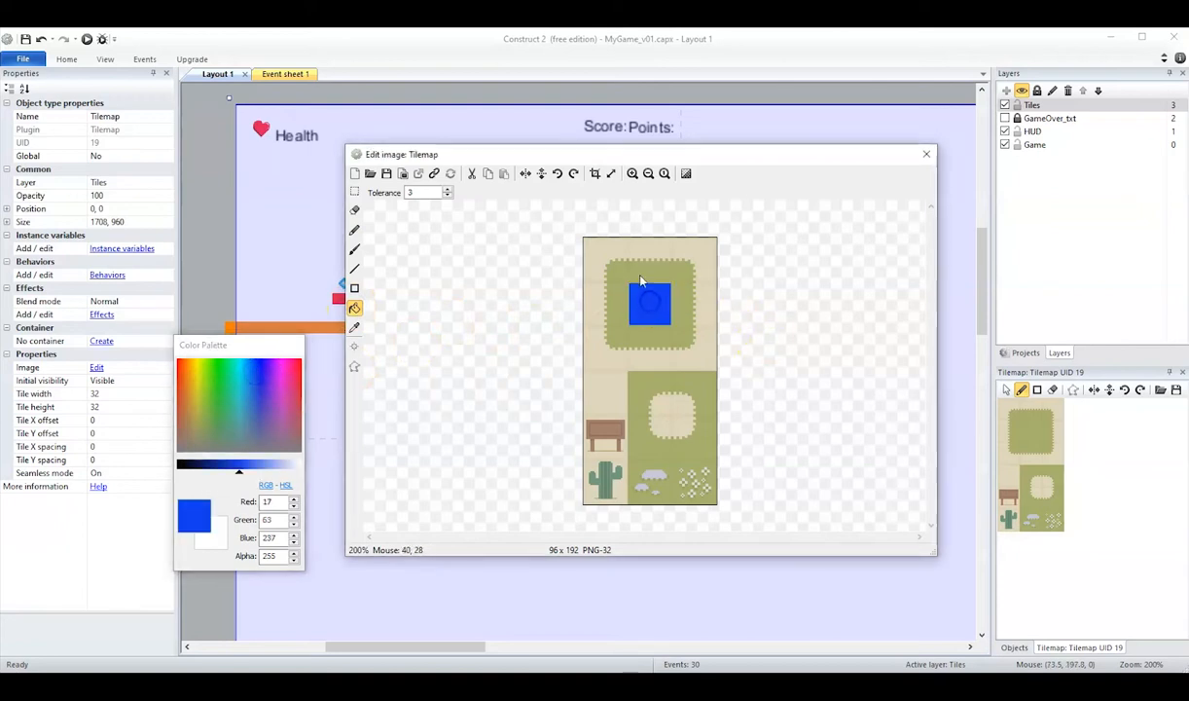
left_click(622, 286)
left_click(687, 308)
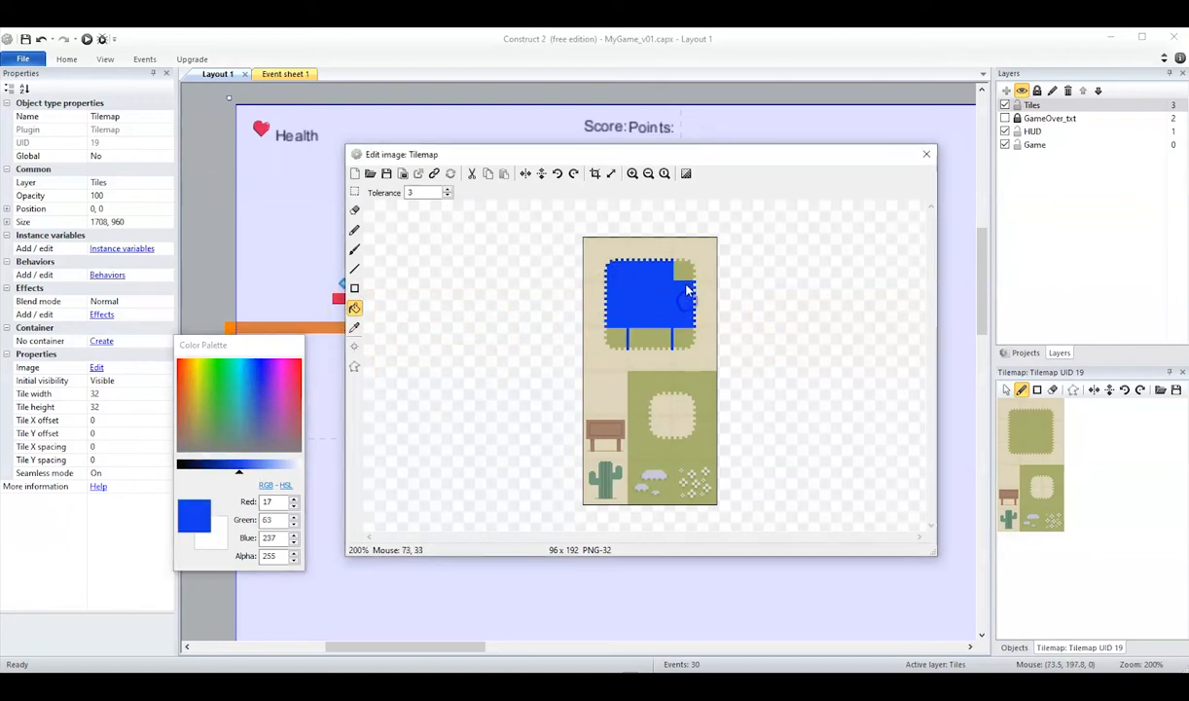
left_click(664, 341)
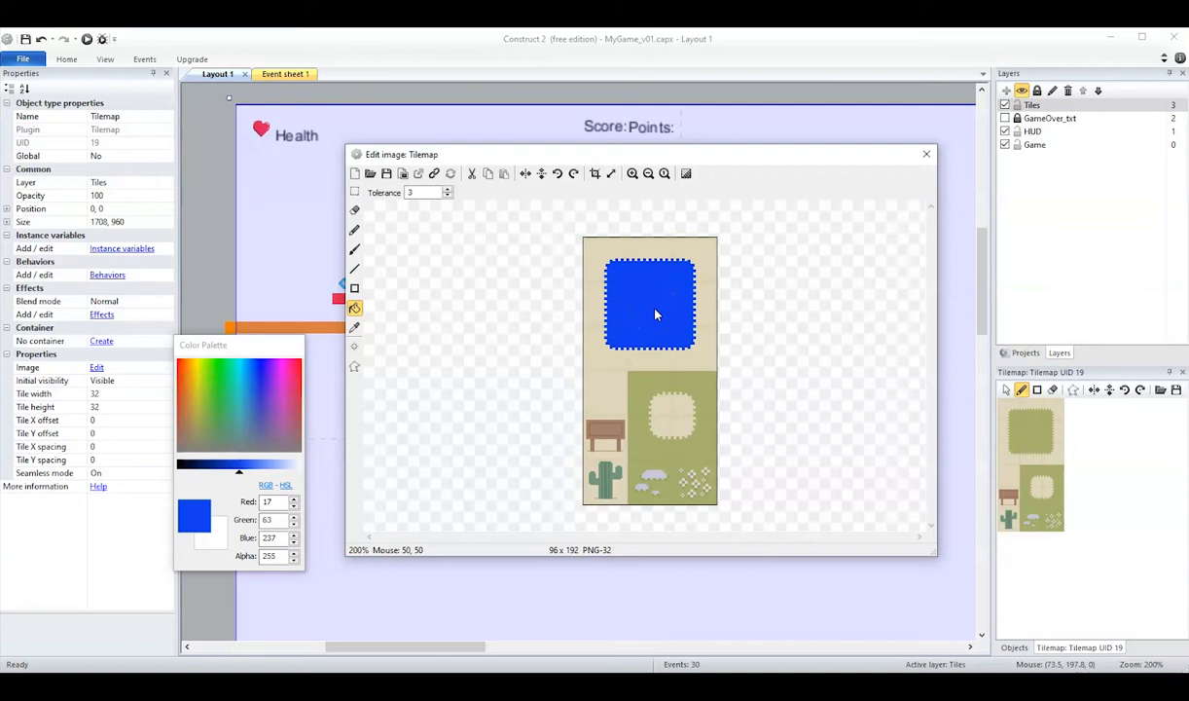
Undo all blue fills on the tileset image and close the image editor.
key("ctrl+z")
key("ctrl+z")
key("ctrl+z")
key("ctrl+z")
key("ctrl+z")
key("ctrl+z")
key("ctrl+z")
key("ctrl+z")
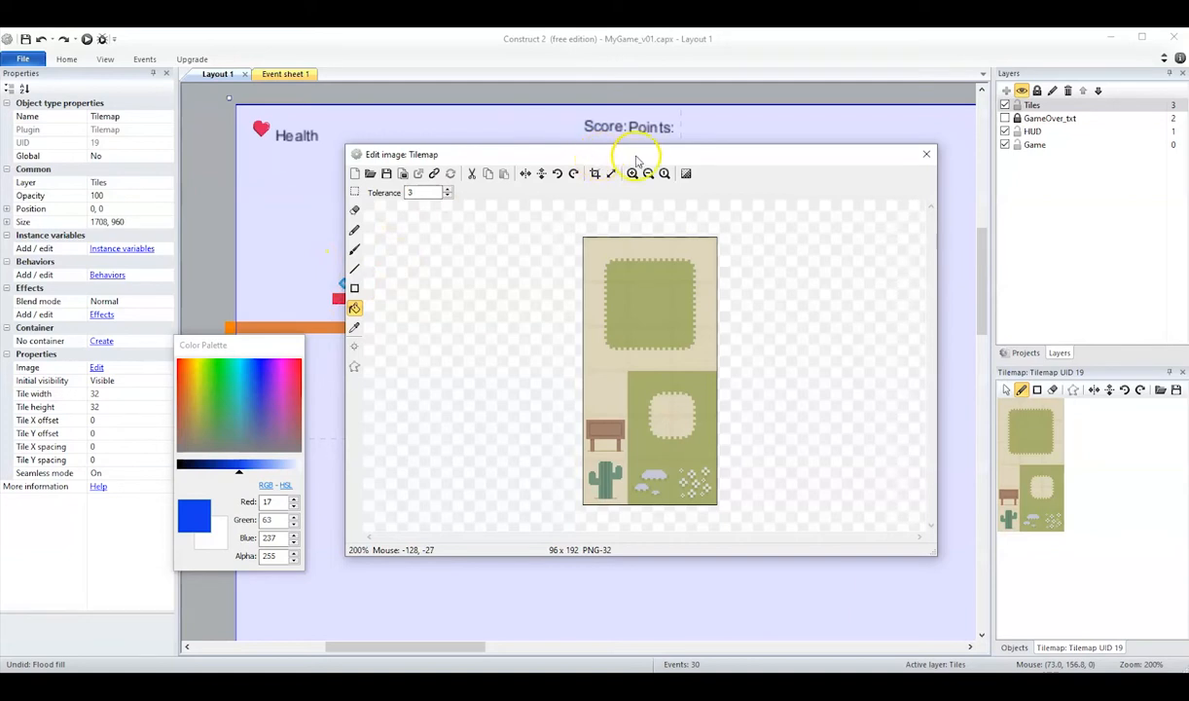
left_click(926, 157)
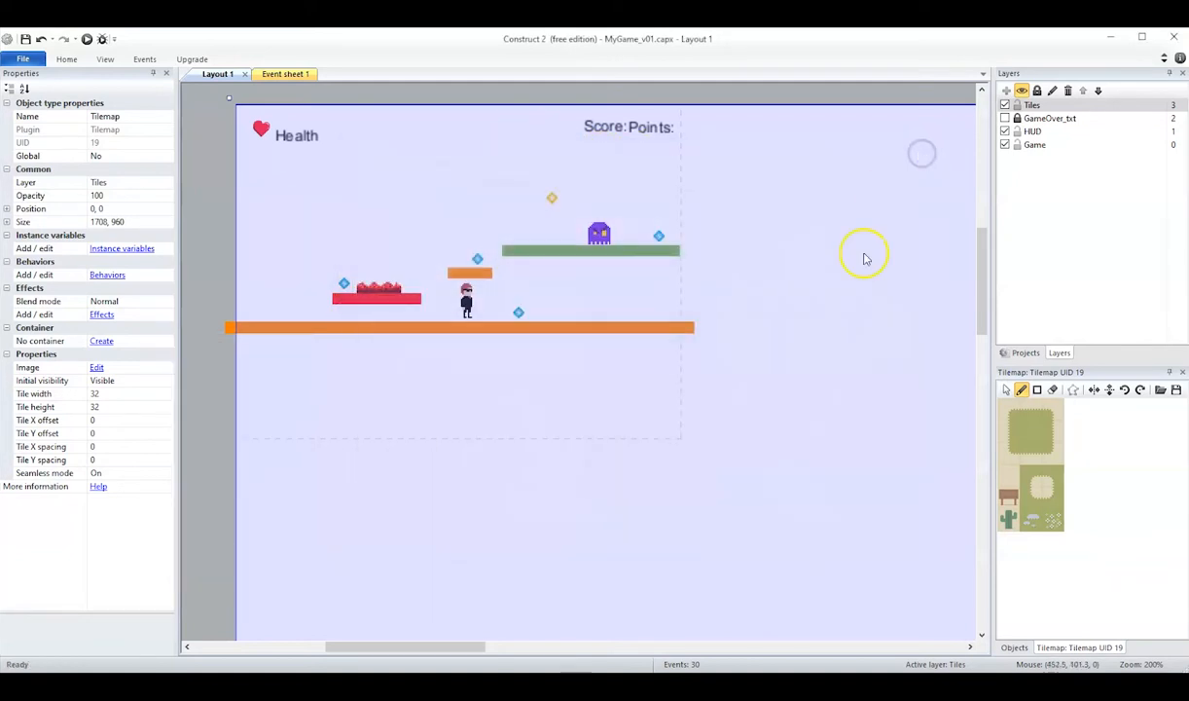
Paint the green patch's top-left corner, top-edge and top-right corner tiles over the green platform at the 32-pixel tile size.
left_click(1011, 407)
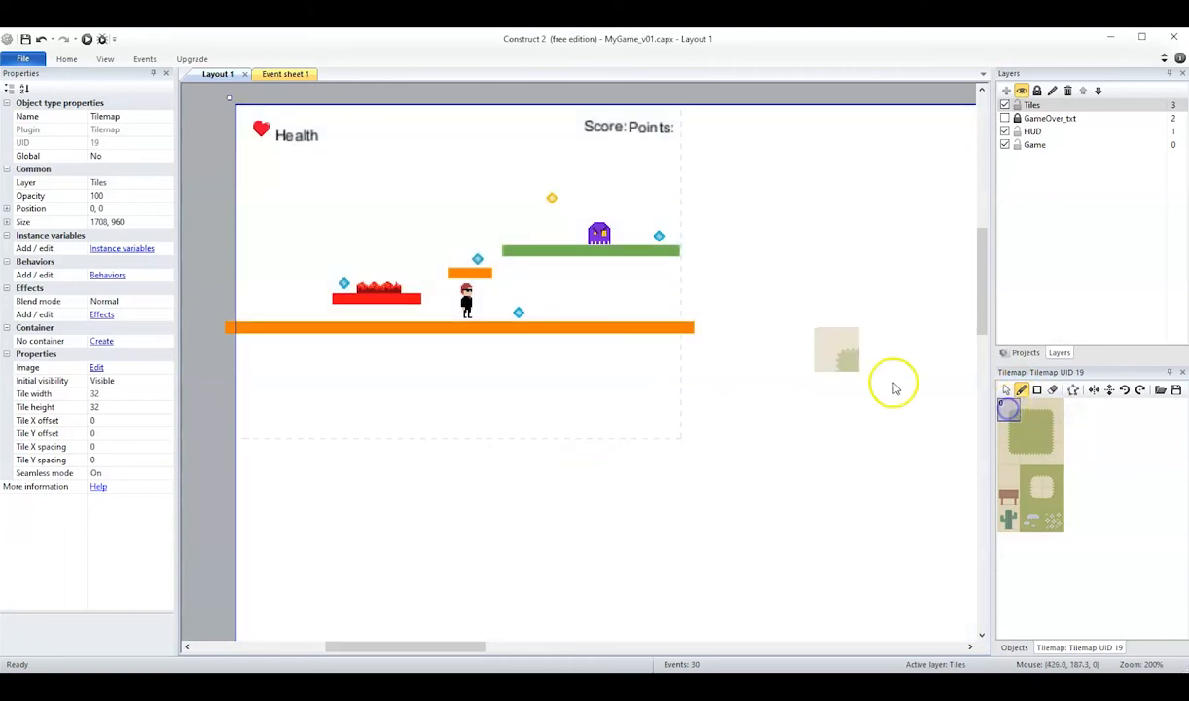
left_click(492, 257)
left_click(533, 255)
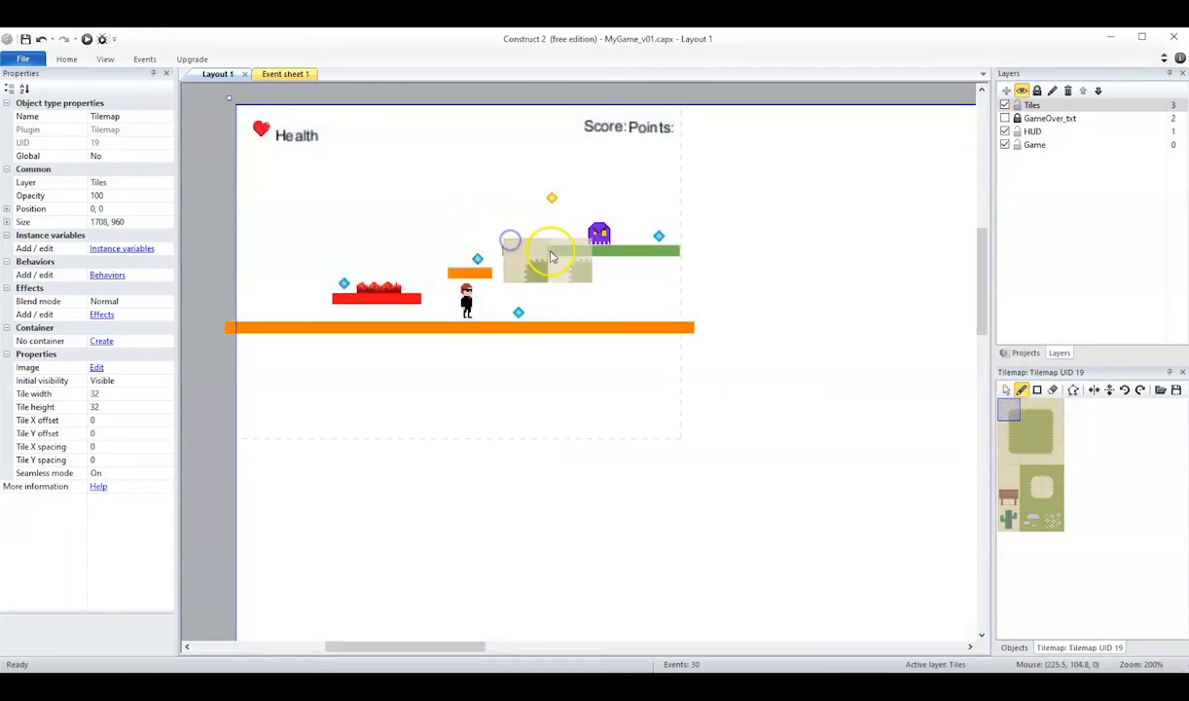
left_click(1031, 412)
left_click(566, 268)
left_click_drag(566, 268, 640, 276)
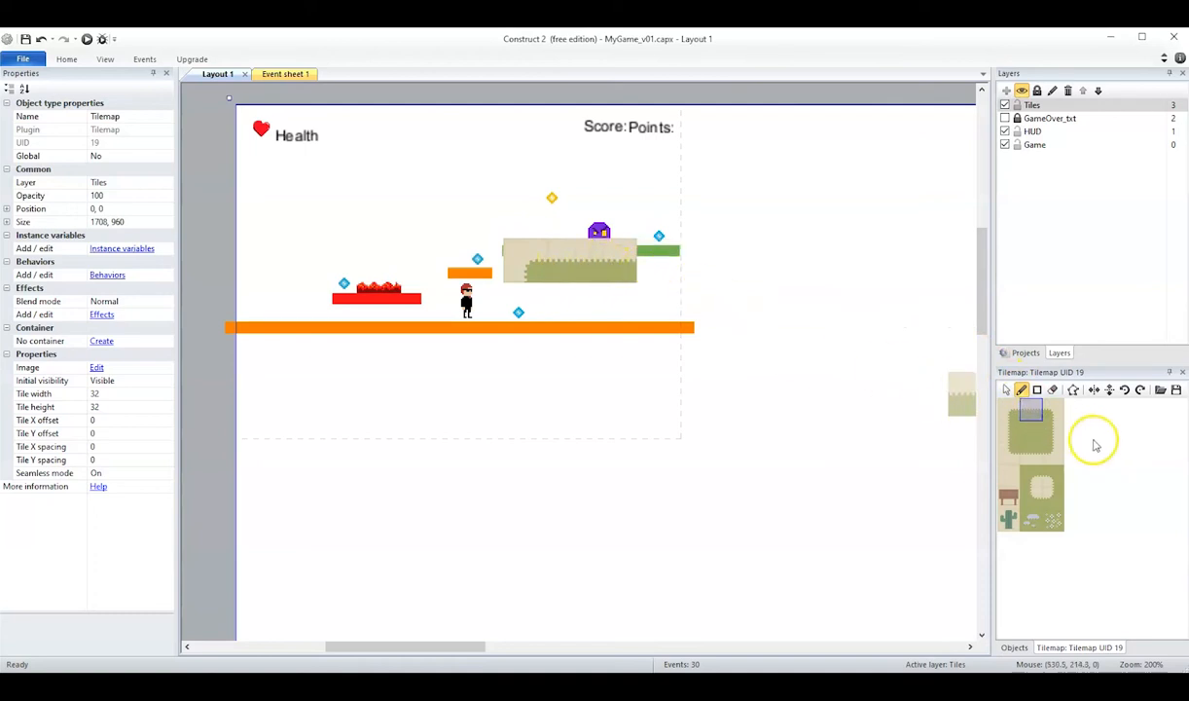
left_click(1051, 412)
left_click(665, 269)
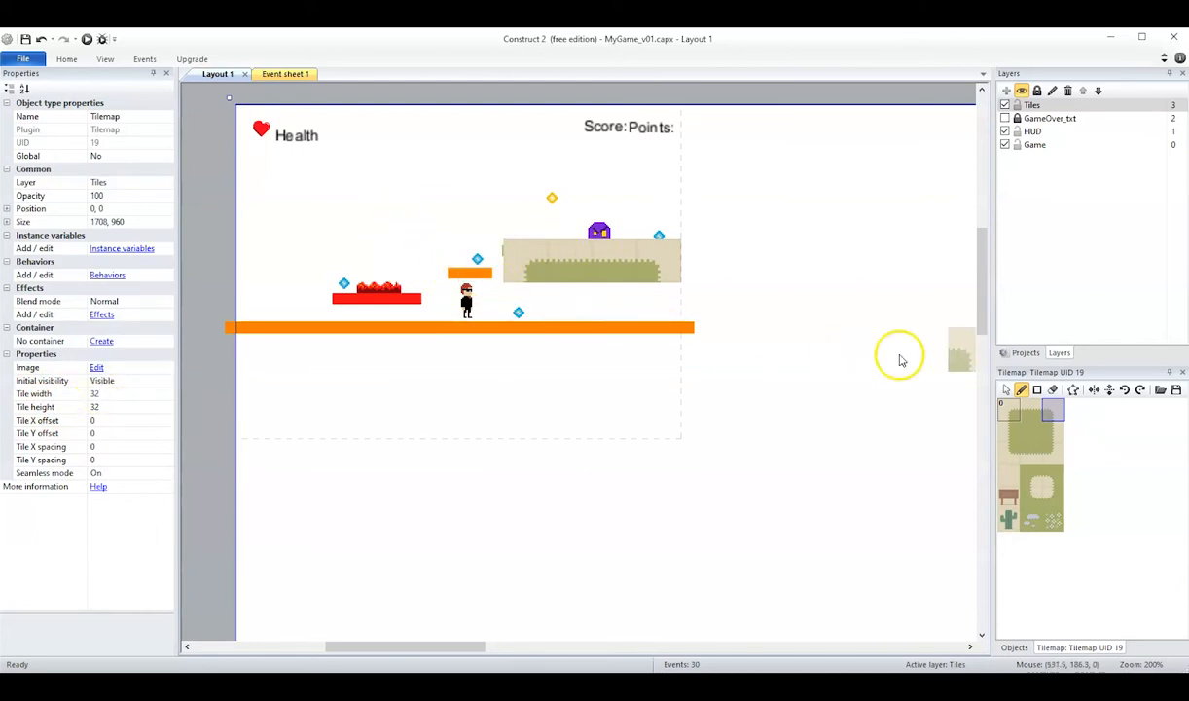
Set the tilemap's tile width and tile height to 8 pixels.
left_click(1007, 390)
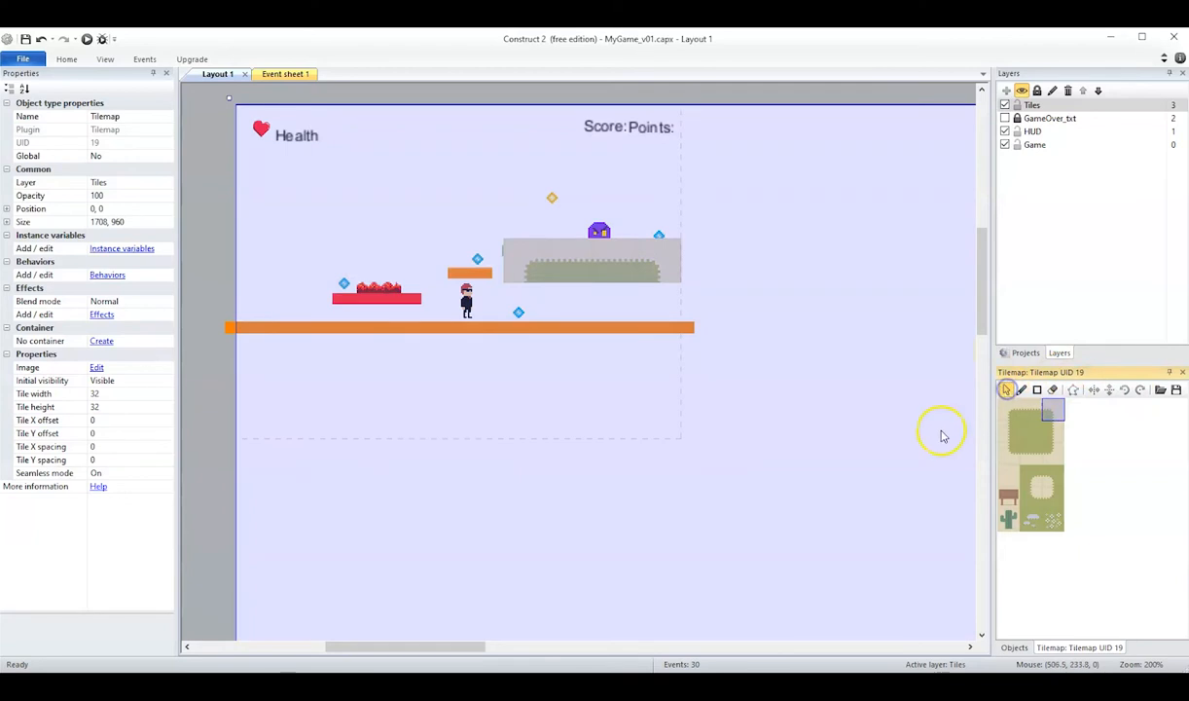
left_click(95, 393)
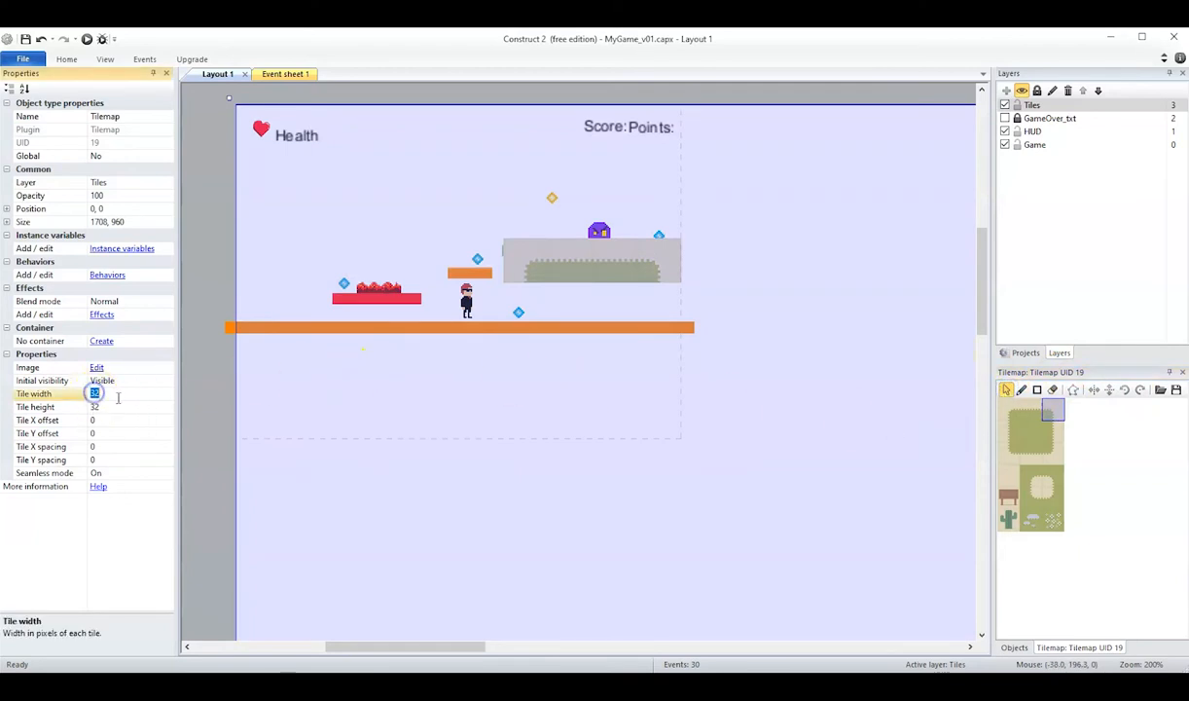
type("8")
left_click(97, 407)
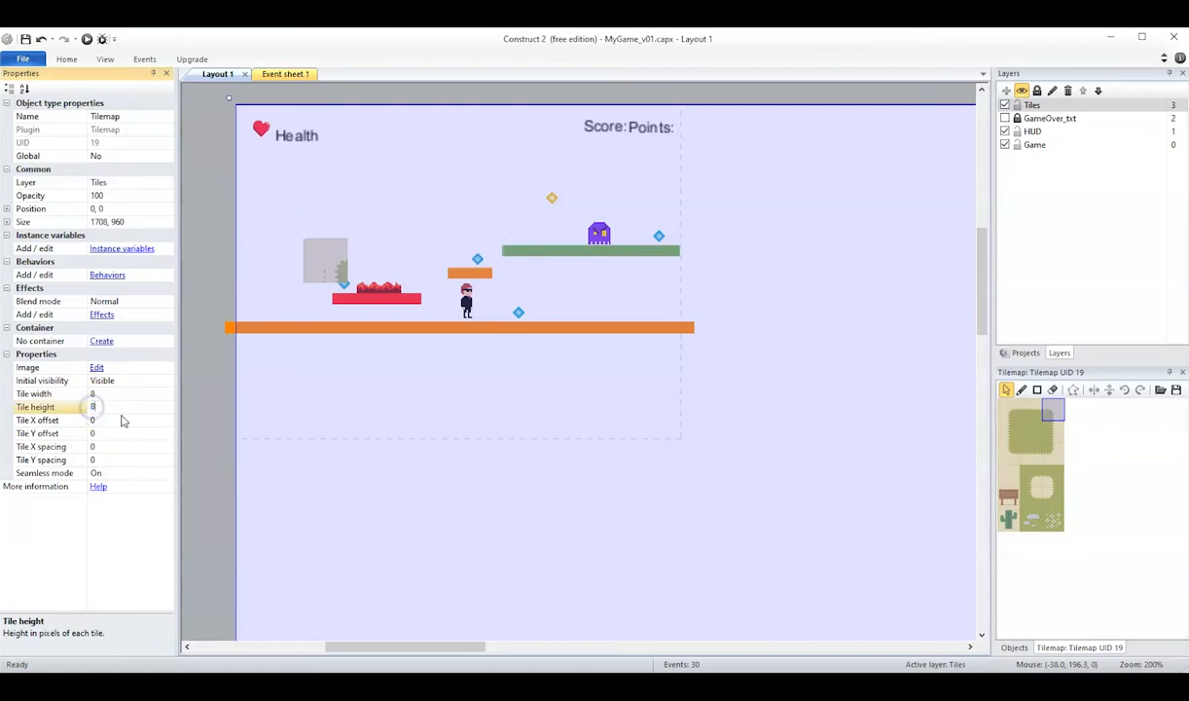
type("8")
key("Return")
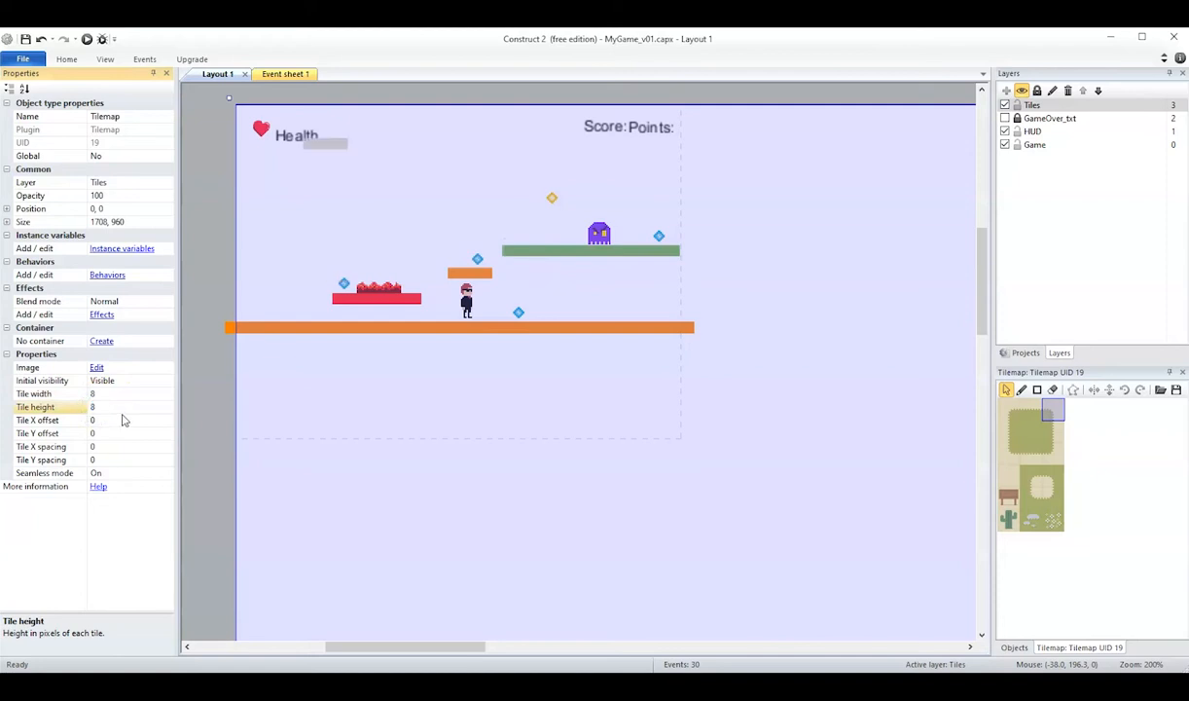
Paint the patch's top-left corner tile at the green platform's left end and its top-edge tile along the platform's upper row.
left_click(1021, 390)
left_click(1014, 416)
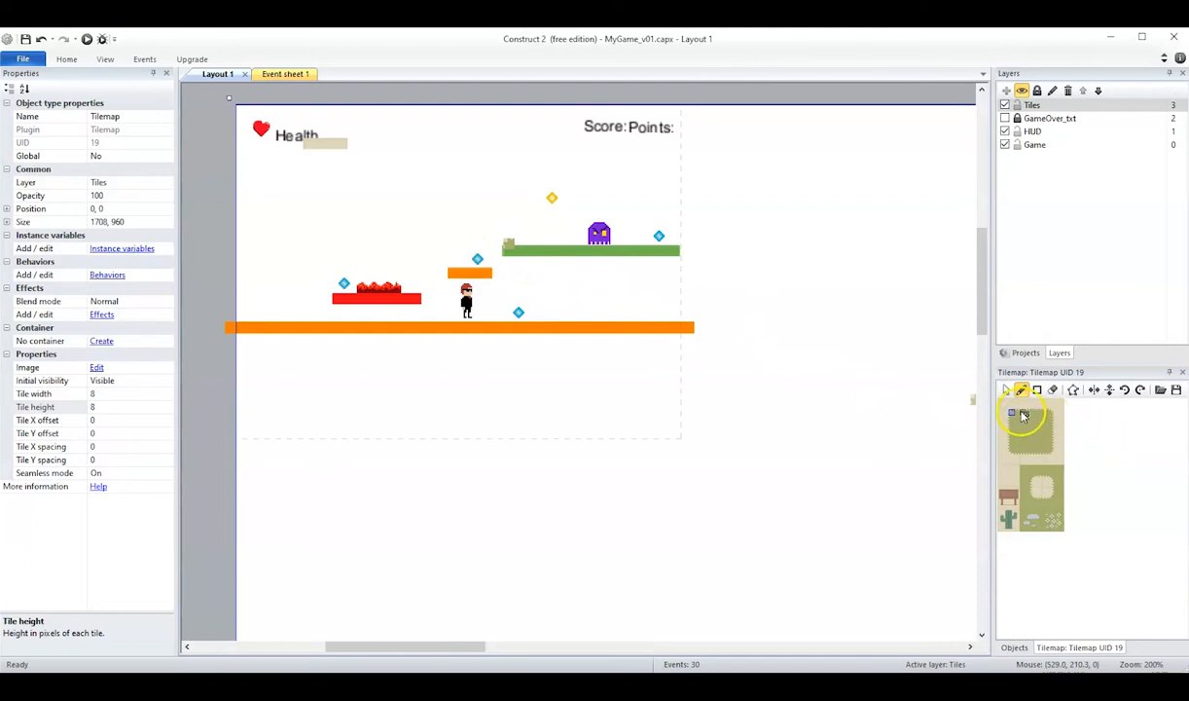
left_click(1021, 414)
left_click(519, 251)
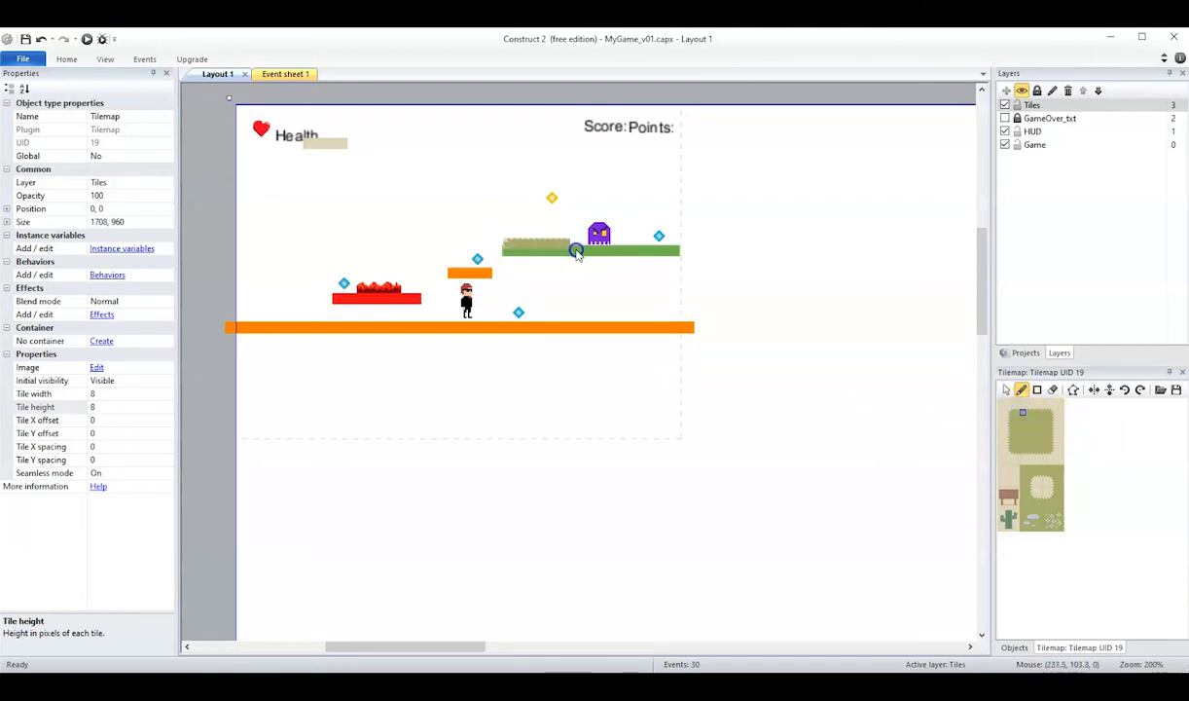
key("ctrl+z")
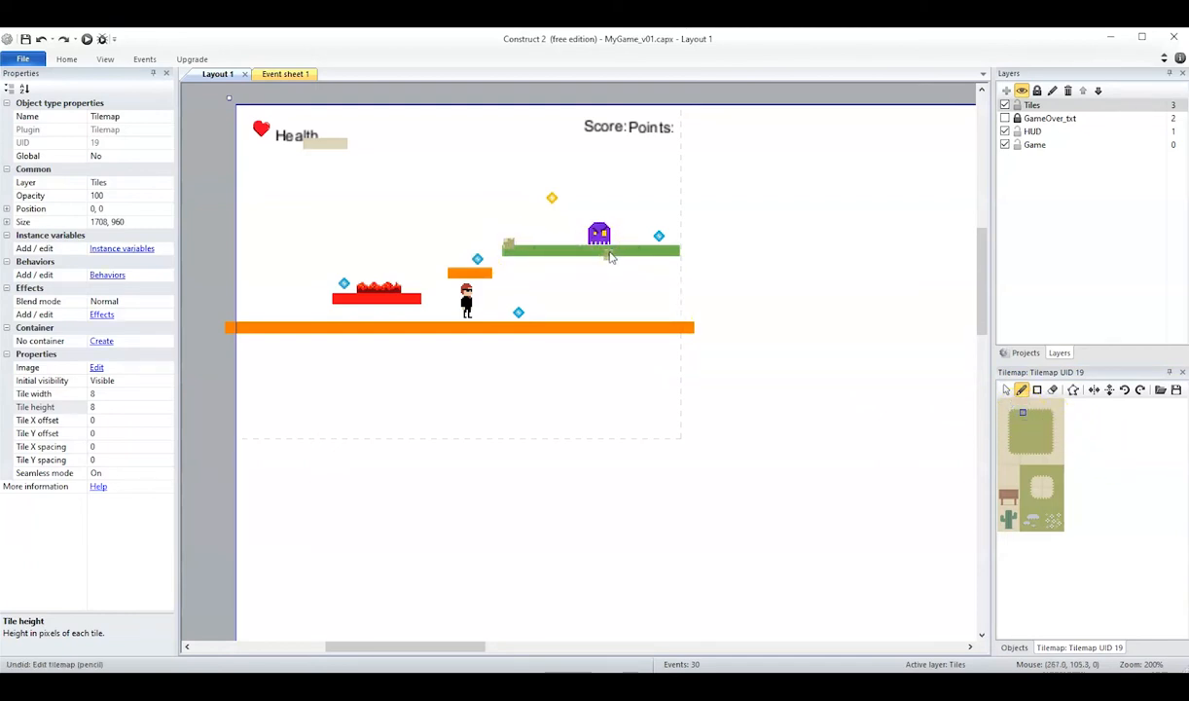
left_click_drag(516, 245, 646, 251)
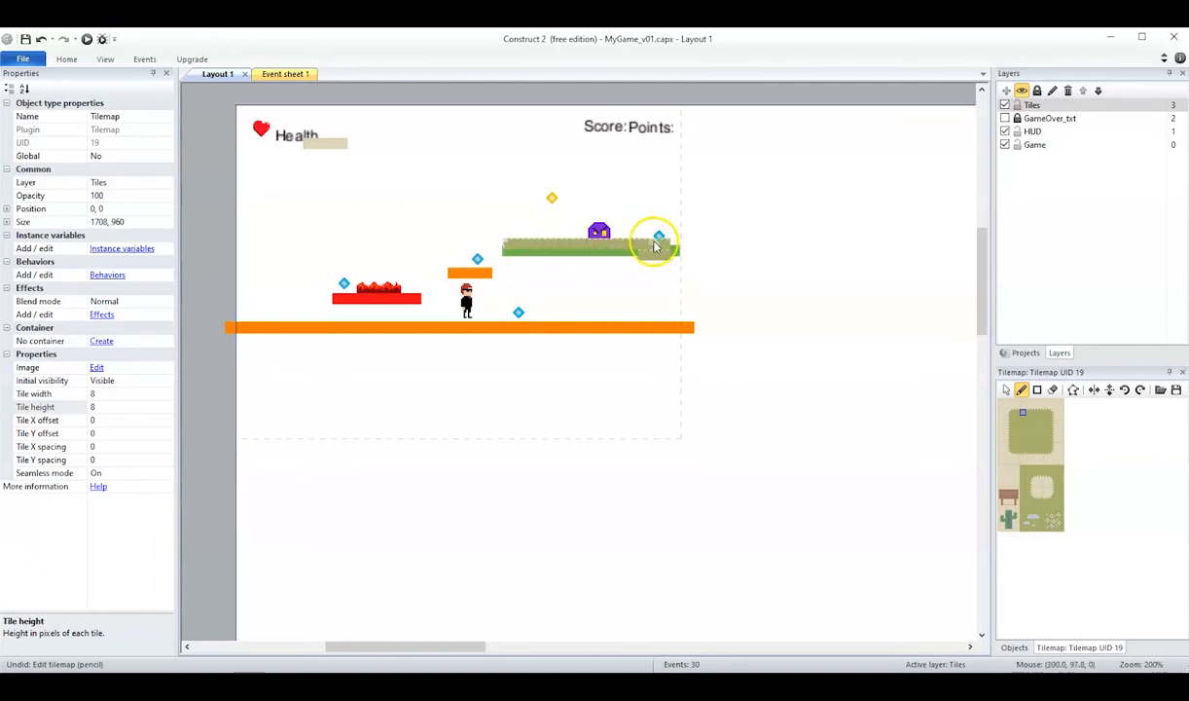
Finish the green platform's right end with the patch's top-right and bottom-right corner tiles.
left_click(1050, 414)
left_click(682, 248)
left_click(1048, 450)
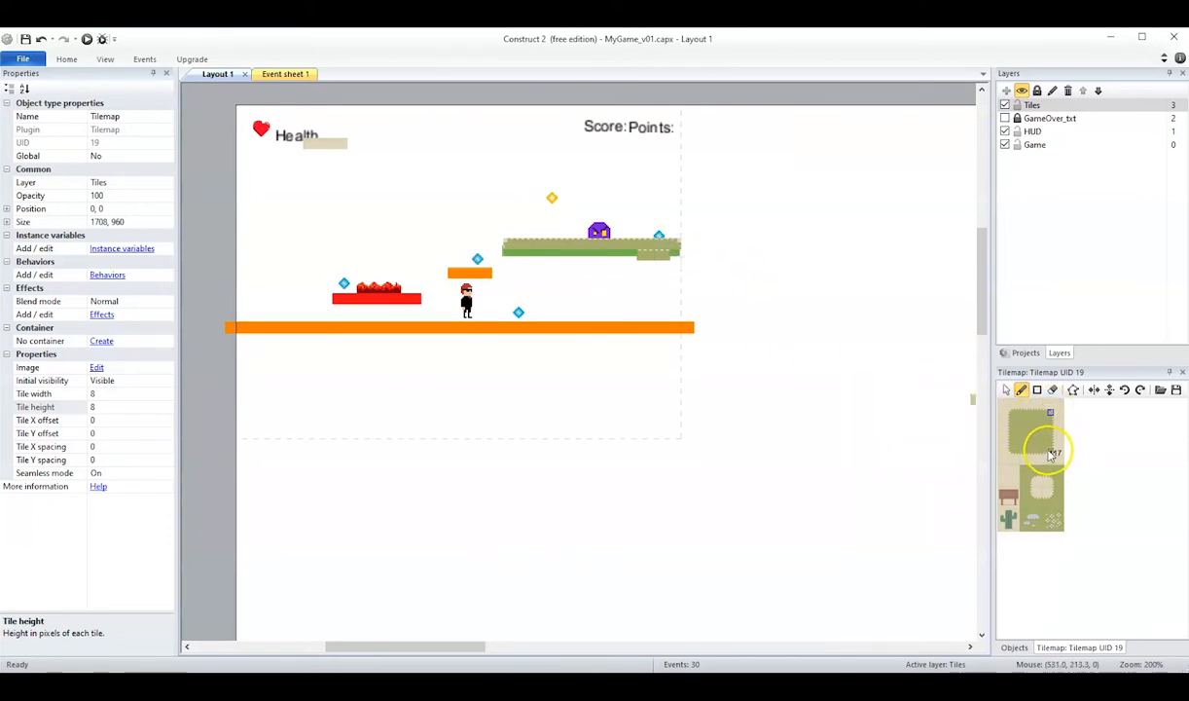
left_click(679, 258)
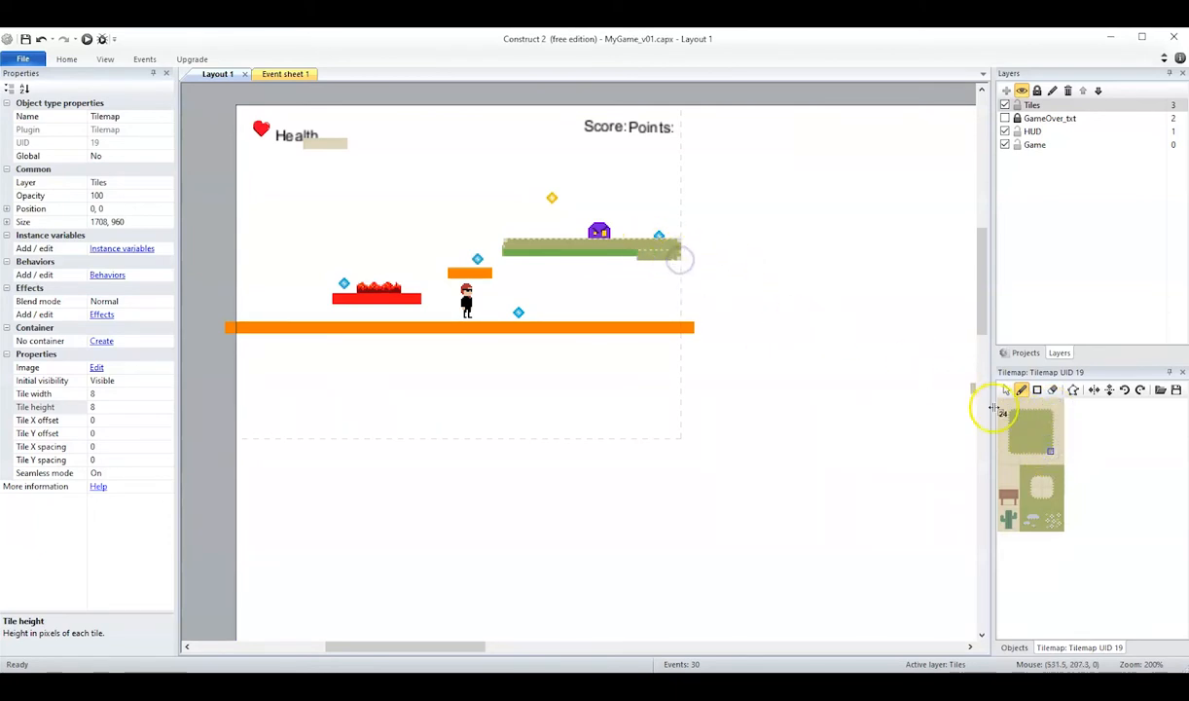
Erase the stray tiles in the green platform's lower row and the leftover tiles beside the Health text.
left_click(1052, 390)
left_click(640, 251)
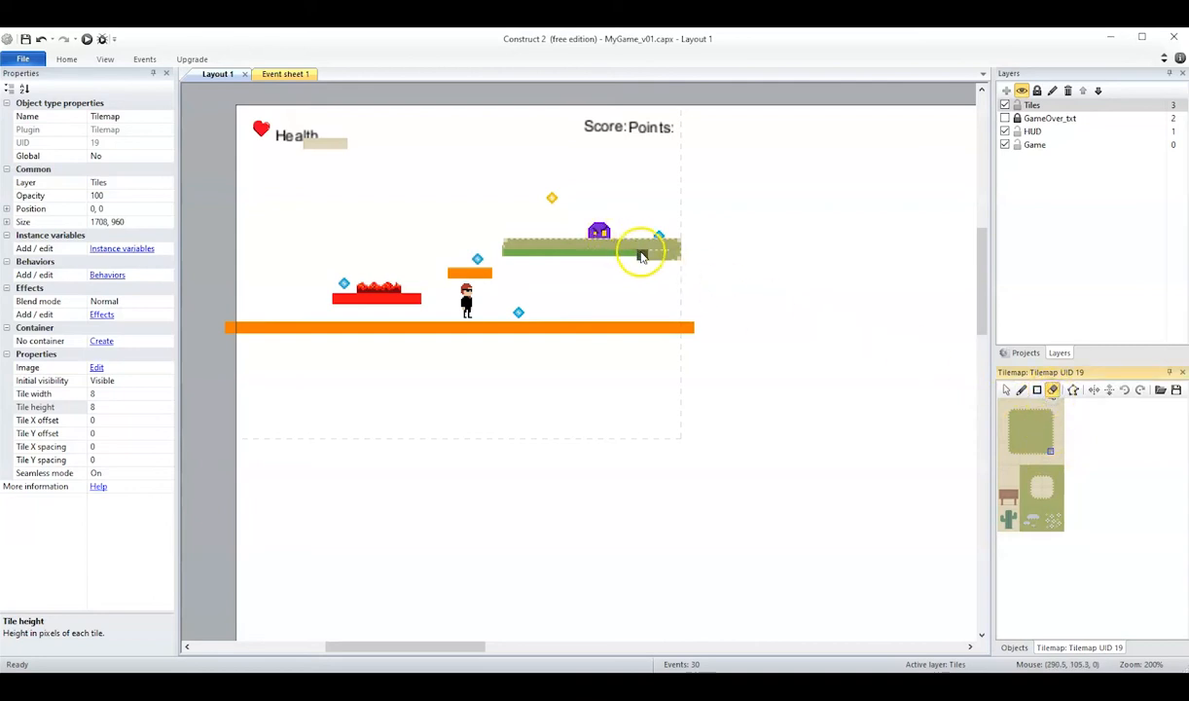
left_click(344, 148)
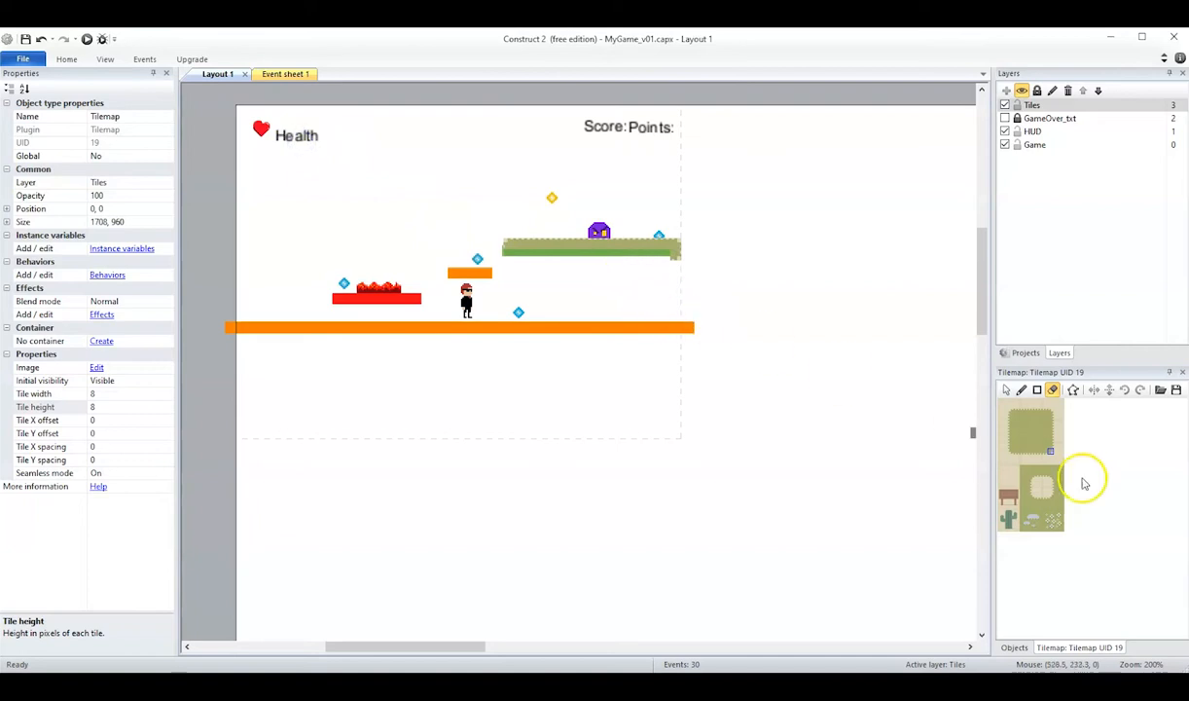
Paint the patch's bottom-edge tile along the green platform's lower row and its bottom-left corner tile at the left end.
left_click(1022, 390)
left_click(1039, 450)
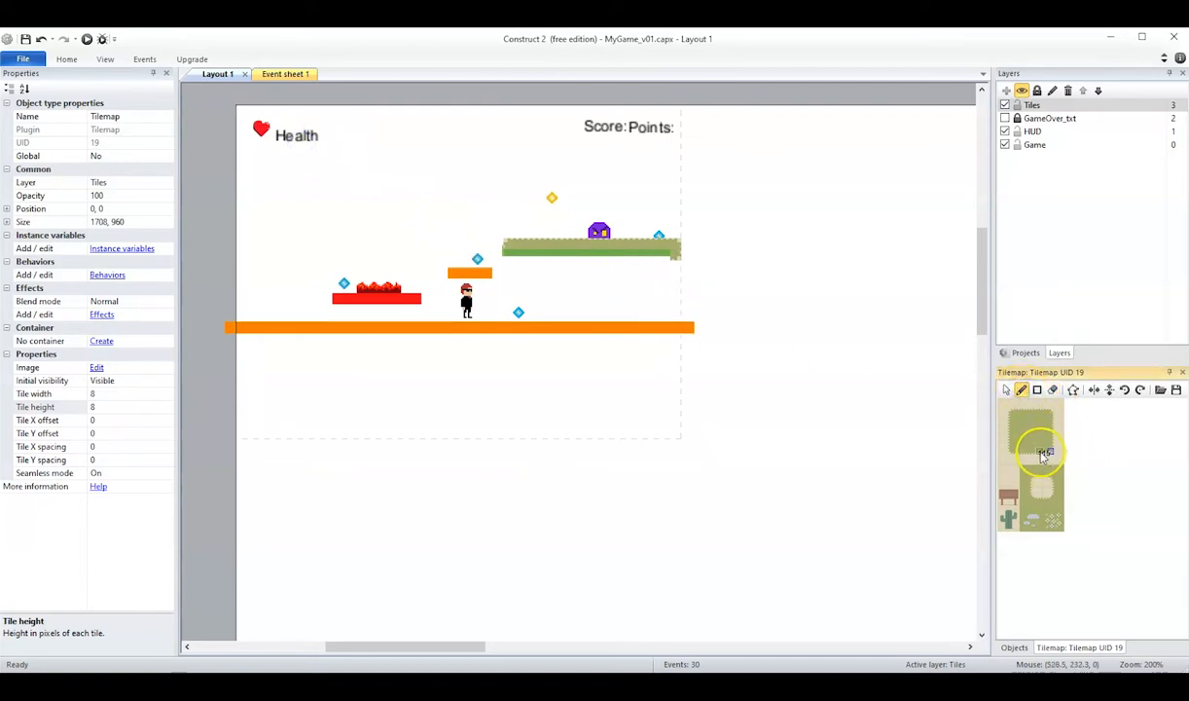
left_click(662, 267)
left_click(663, 258)
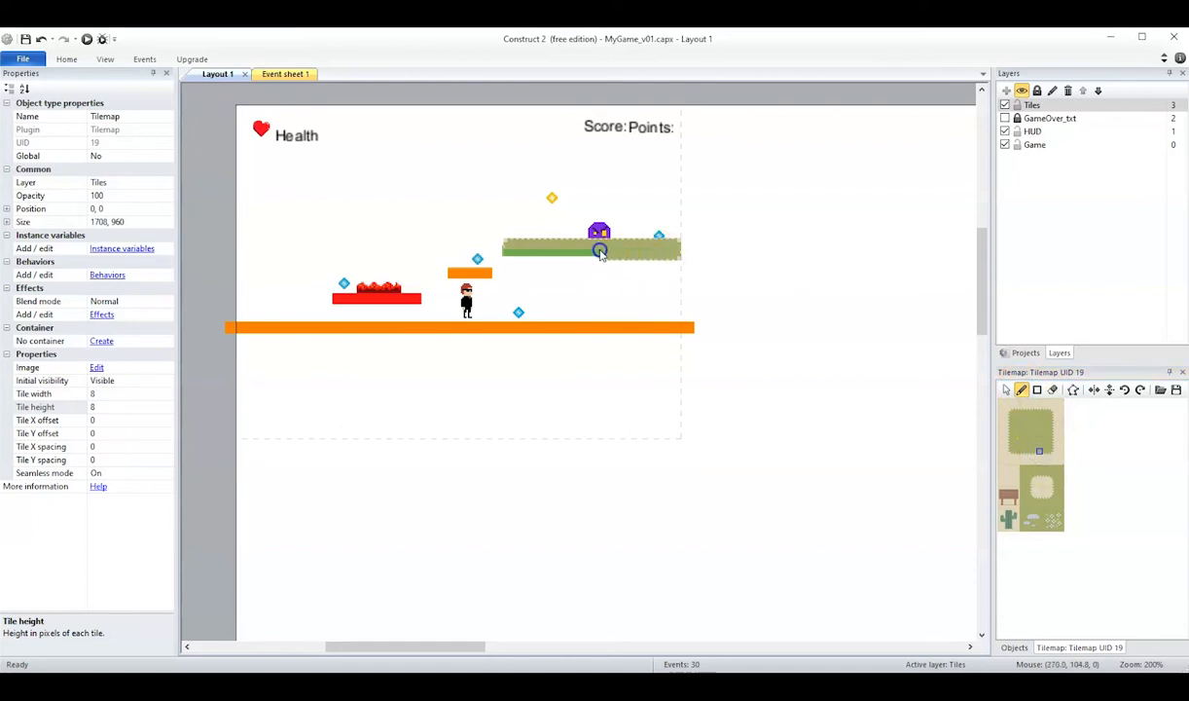
key("ctrl+z")
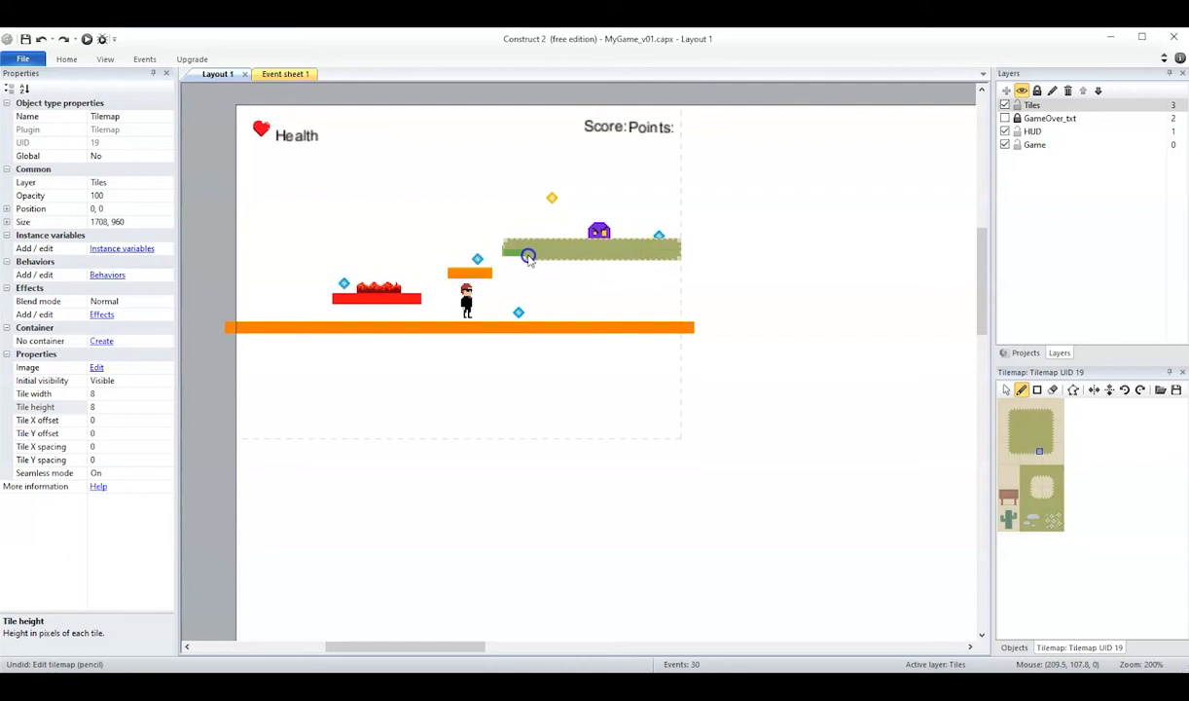
left_click(1012, 448)
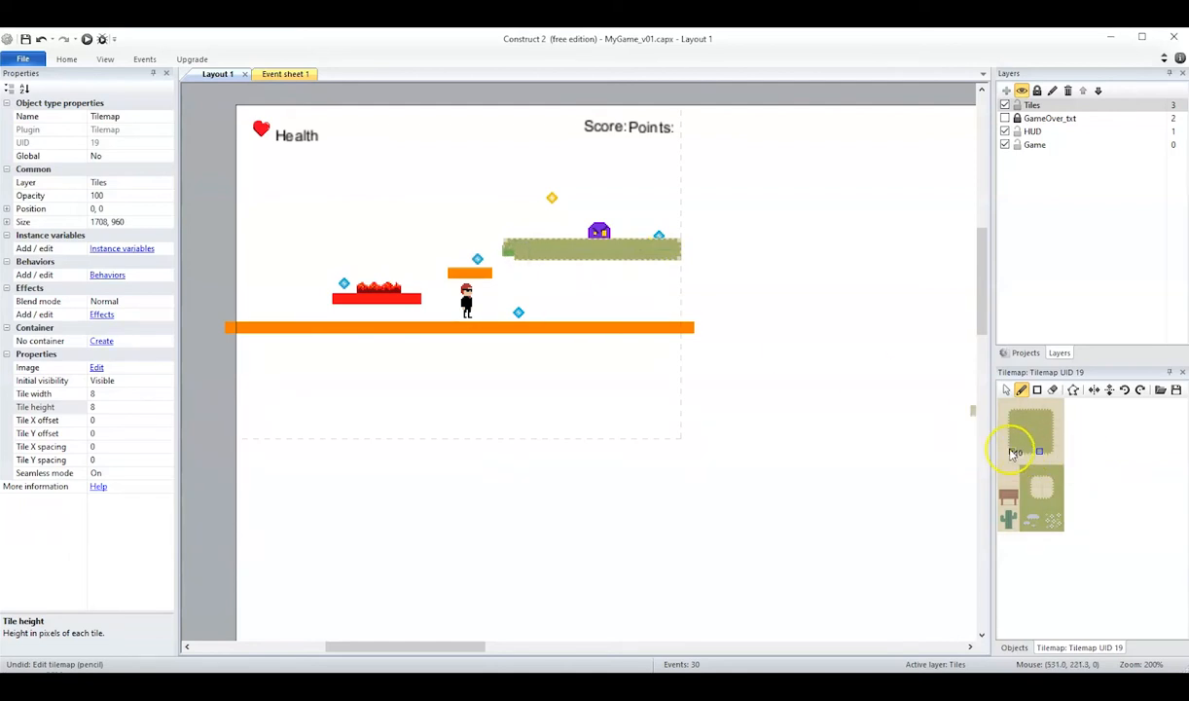
left_click(518, 268)
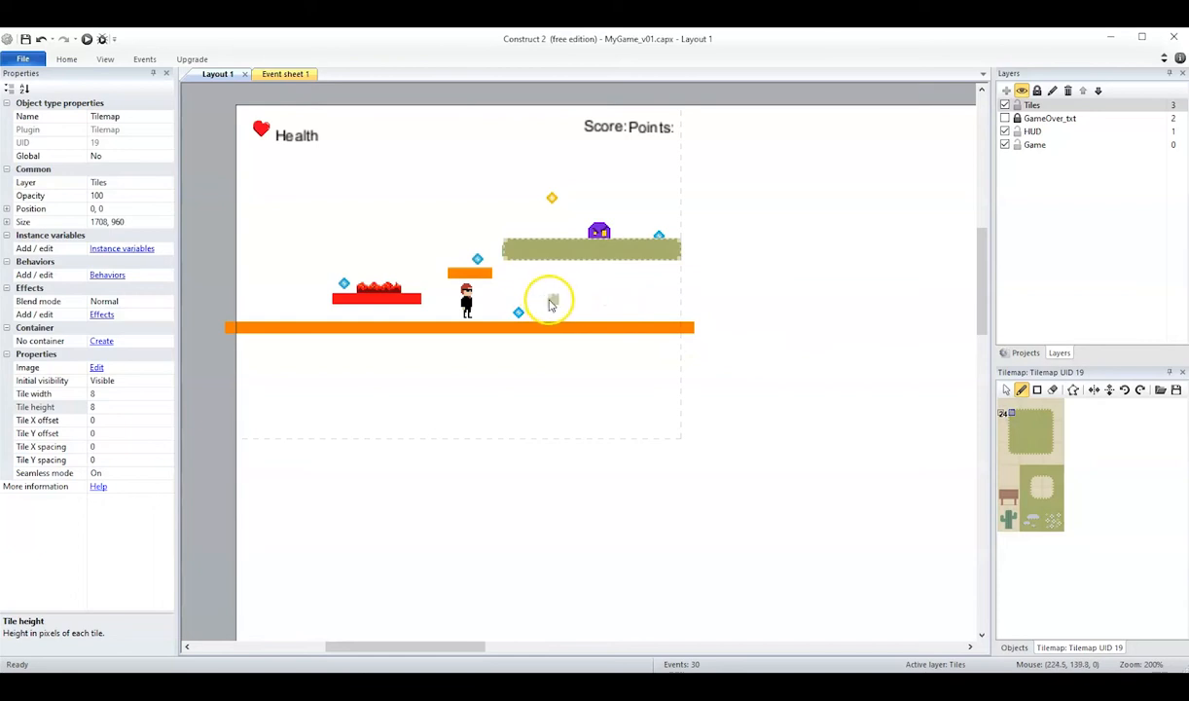
Paint two offset rows of test tiles beneath the green platform with the patch's top-left corner and top-edge tiles.
left_click(551, 304)
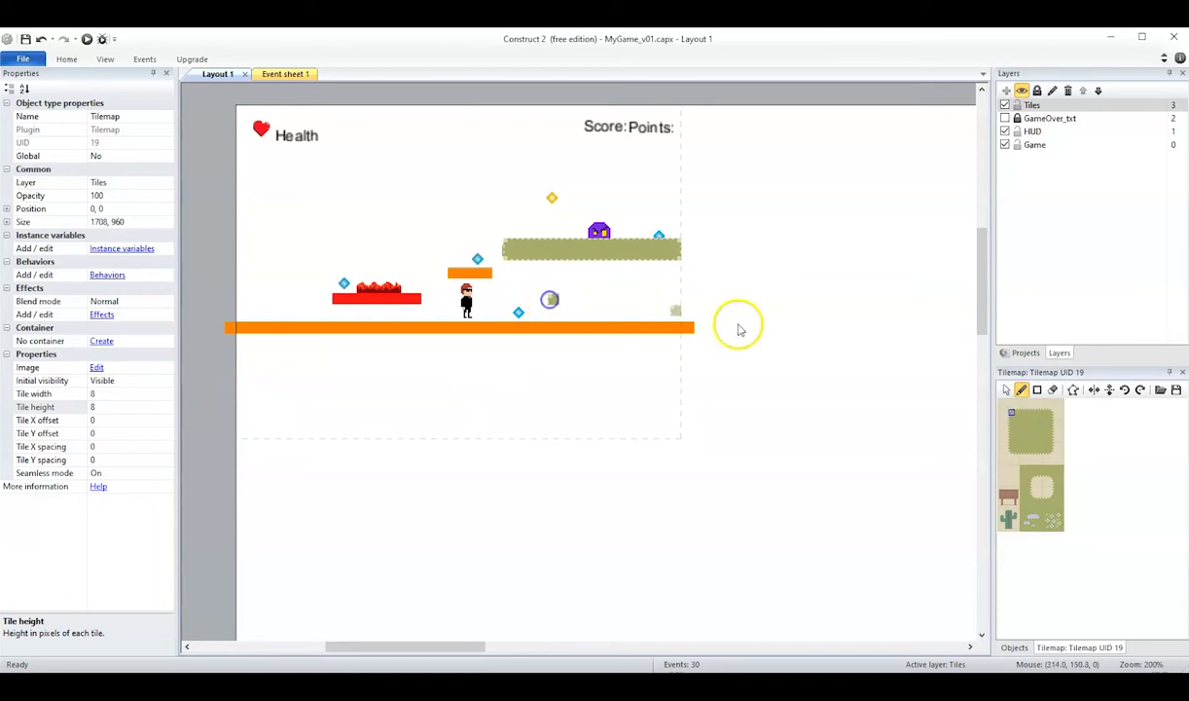
left_click(1031, 413)
left_click(560, 300)
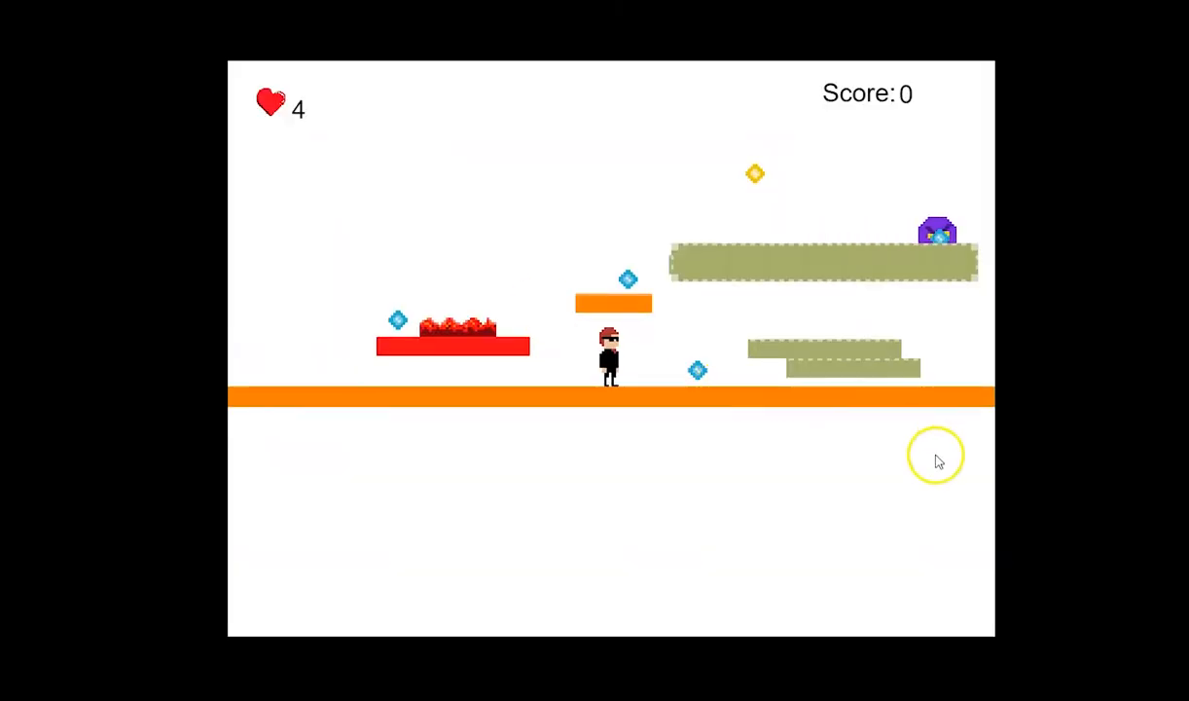
Playtest the layout by walking the hero back and forth through the test tiles to check for collisions.
left_click(937, 454)
key("Right")
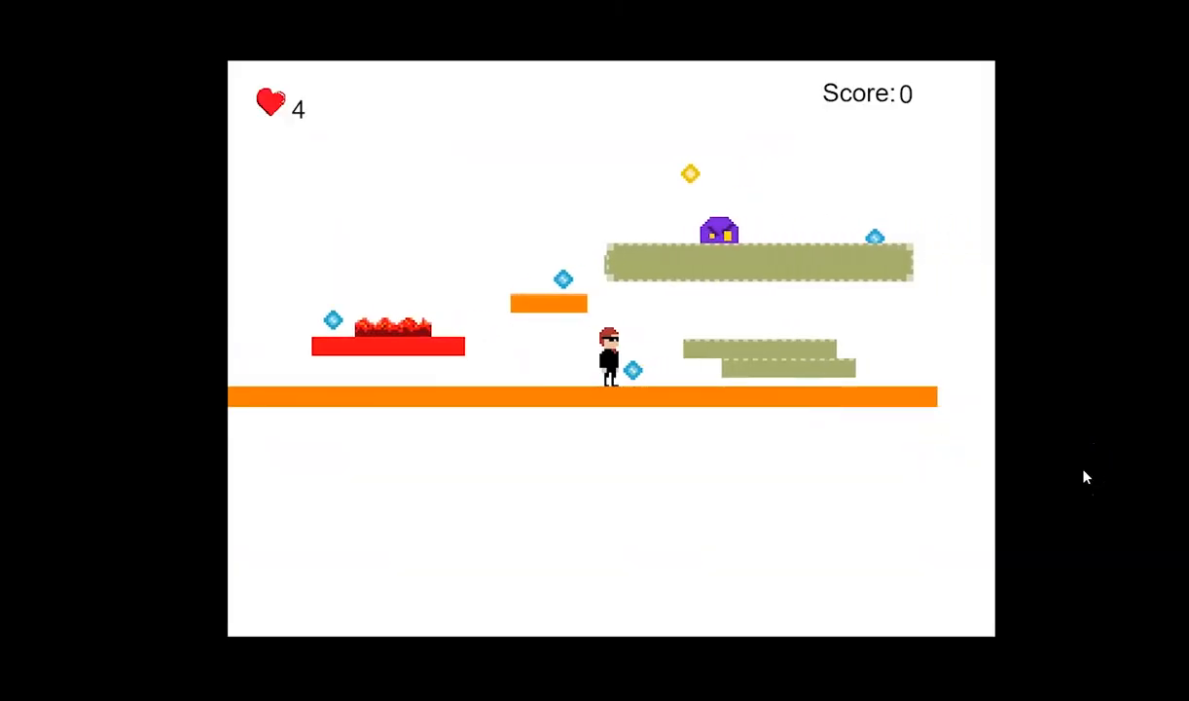
key("Left")
key("Right")
key("Left")
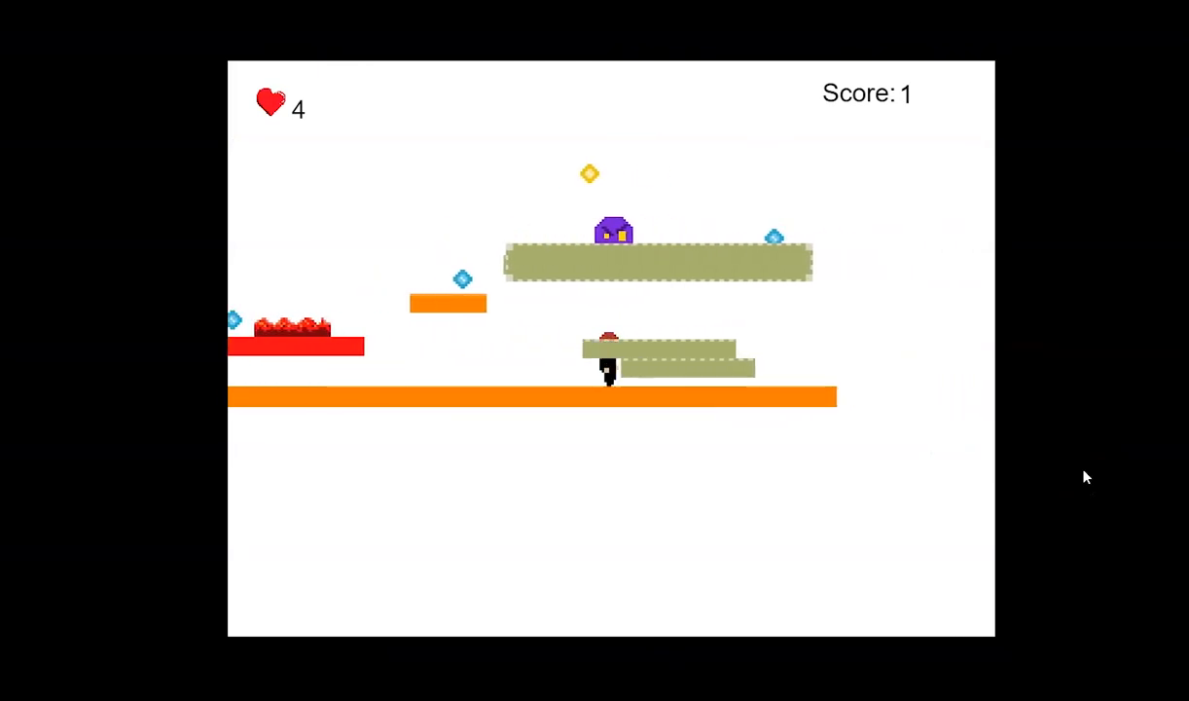
key("Right")
key("Left")
key("Right")
key("Left")
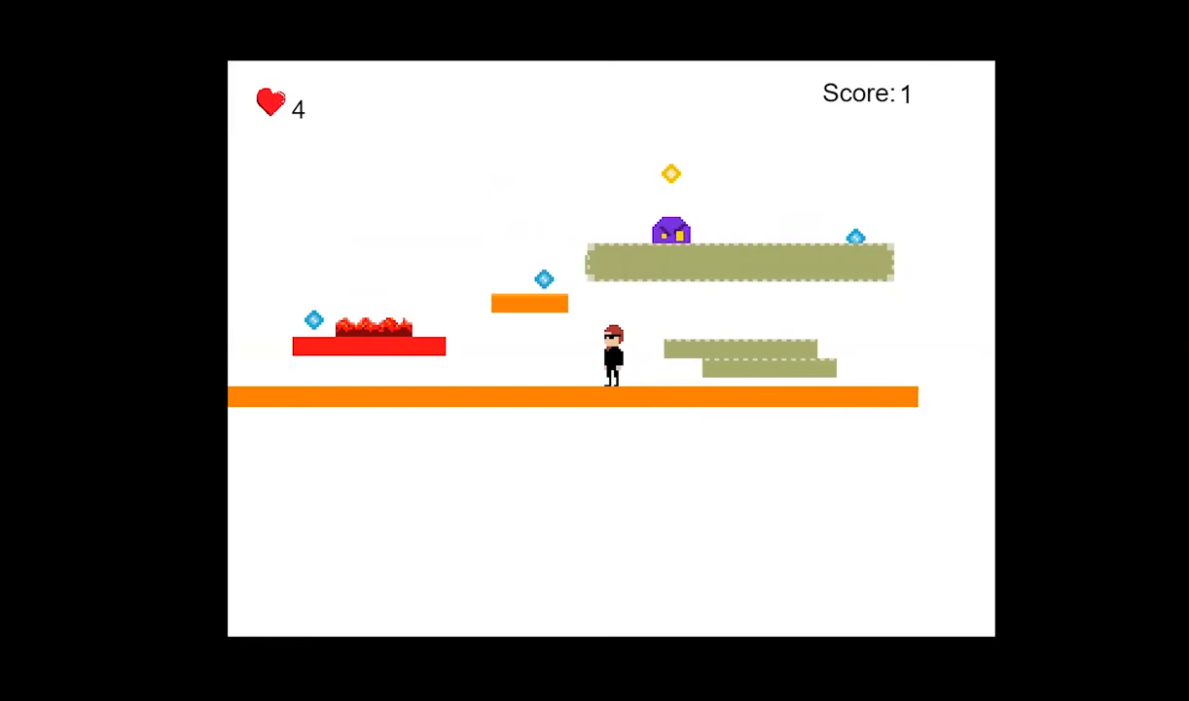
key("Left")
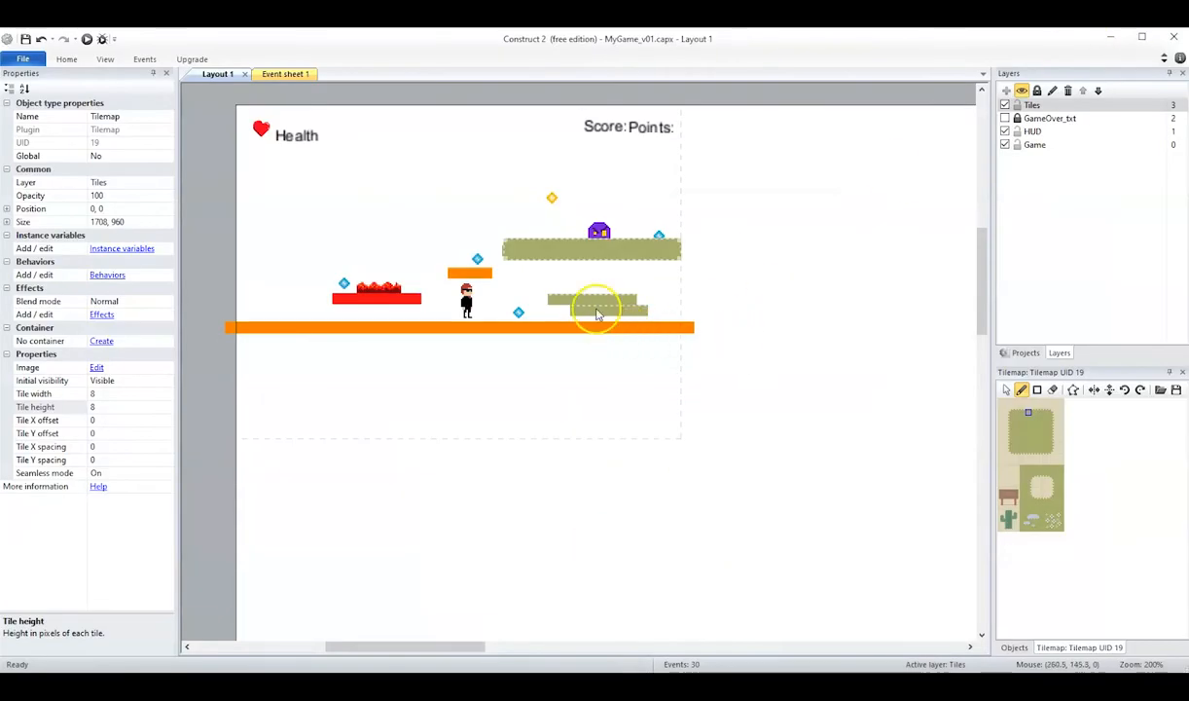
Erase both rows of test tiles beneath the green platform and return to the pencil tool.
left_click(1051, 389)
mouse_move(556, 299)
left_mouse_down()
mouse_move(638, 305)
mouse_move(605, 310)
left_mouse_up()
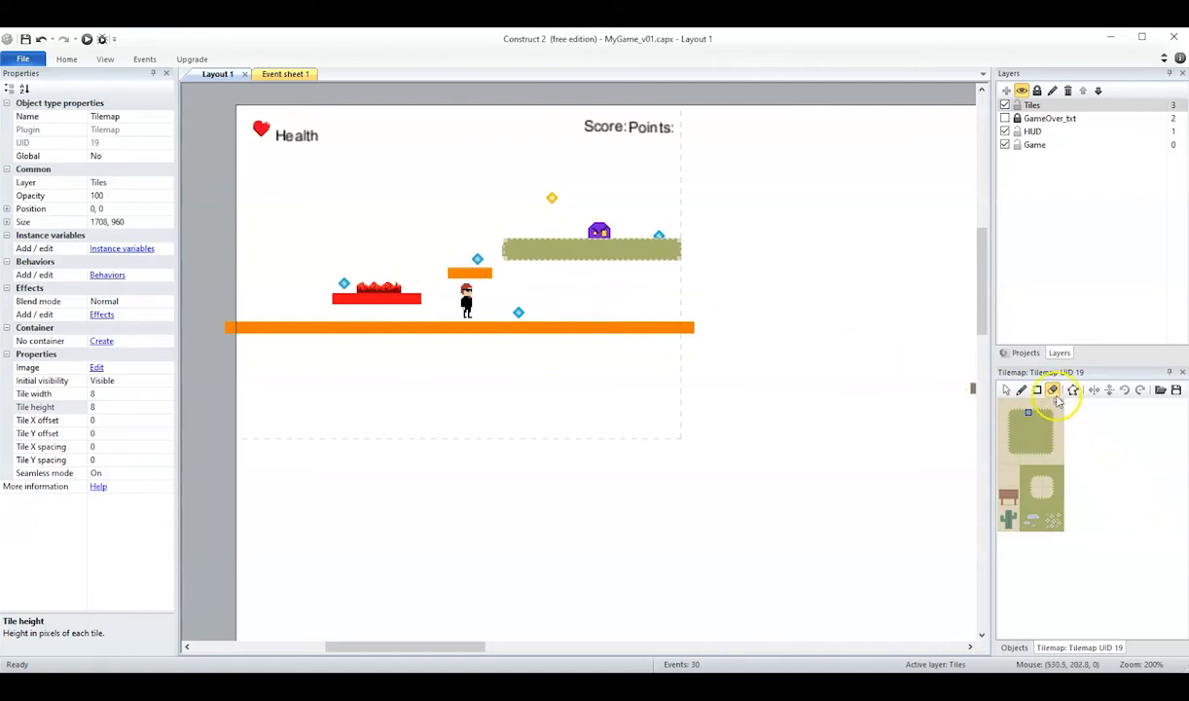
left_click(1021, 389)
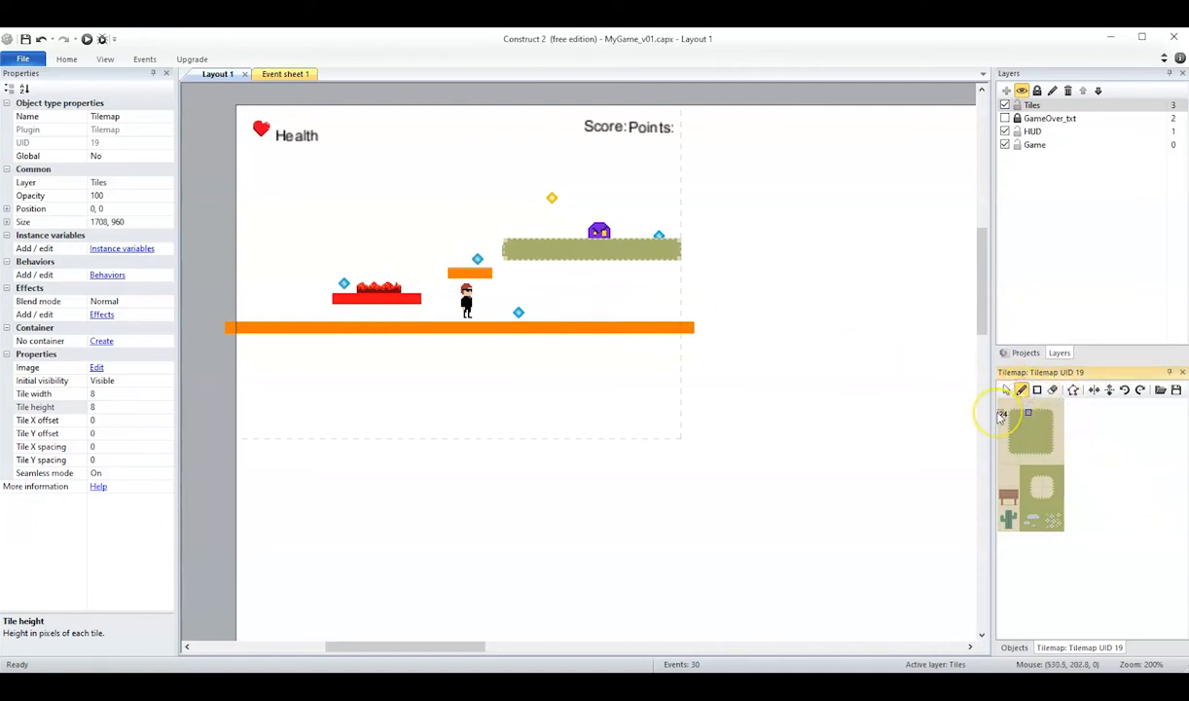
Hide the Tilemap bar and show it again.
key("alt")
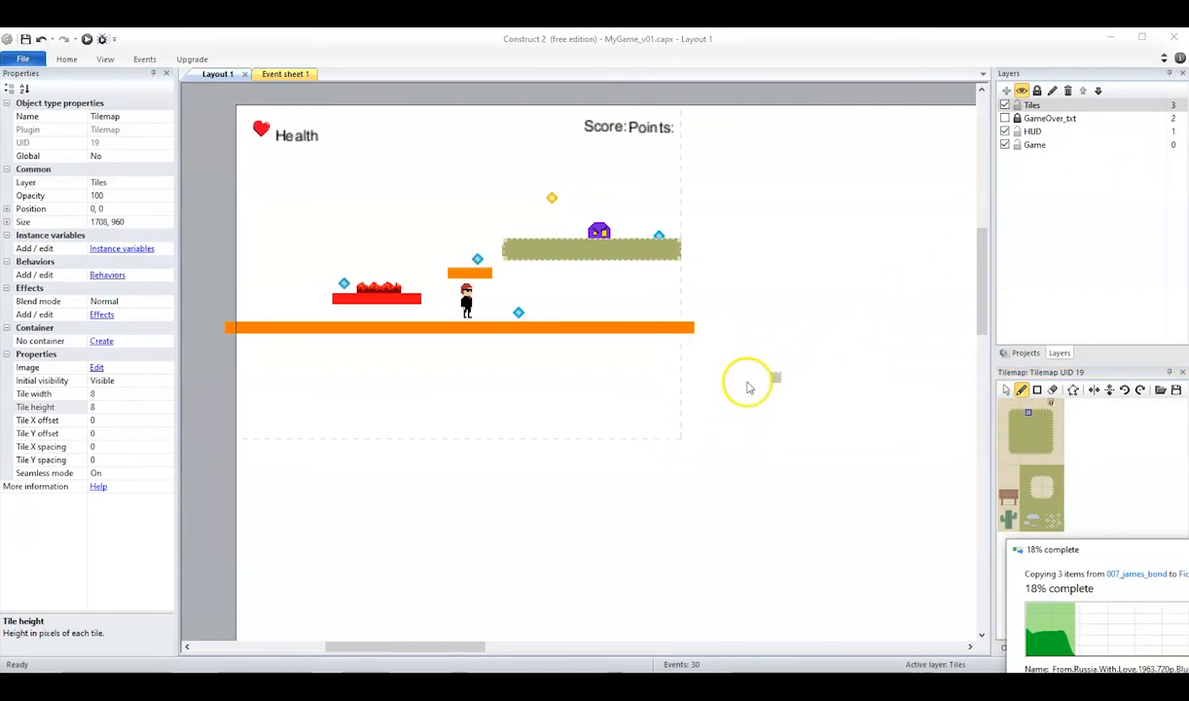
left_click(827, 39)
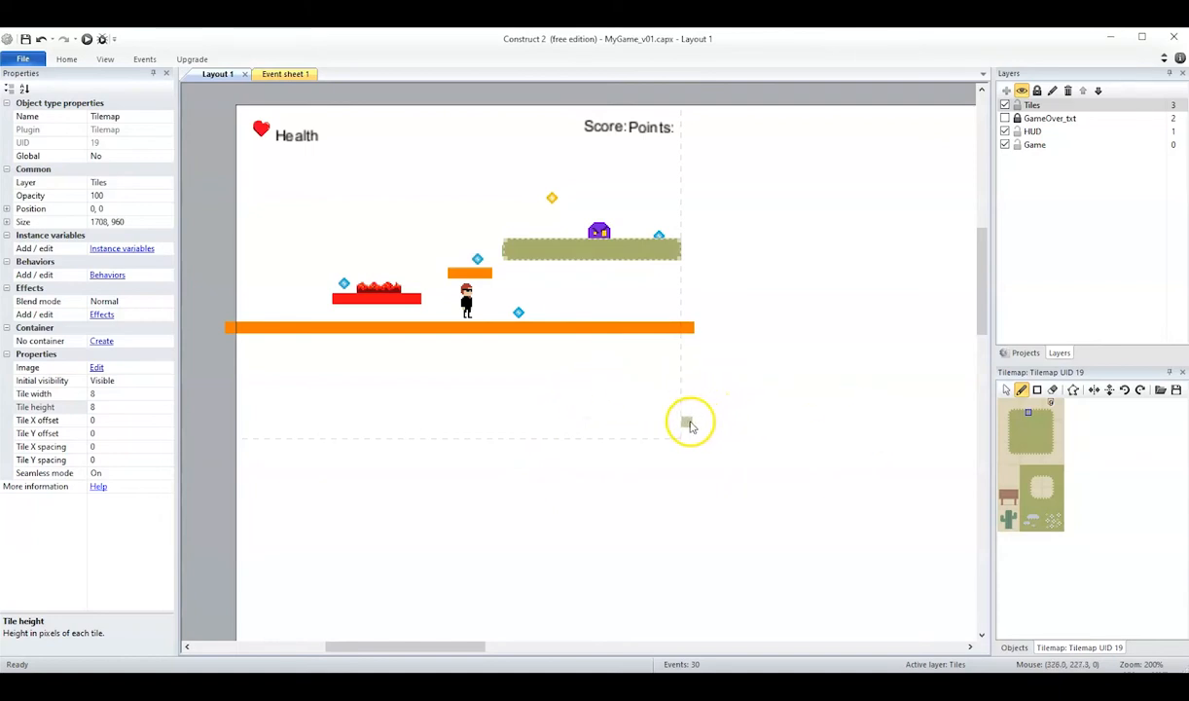
left_click(105, 60)
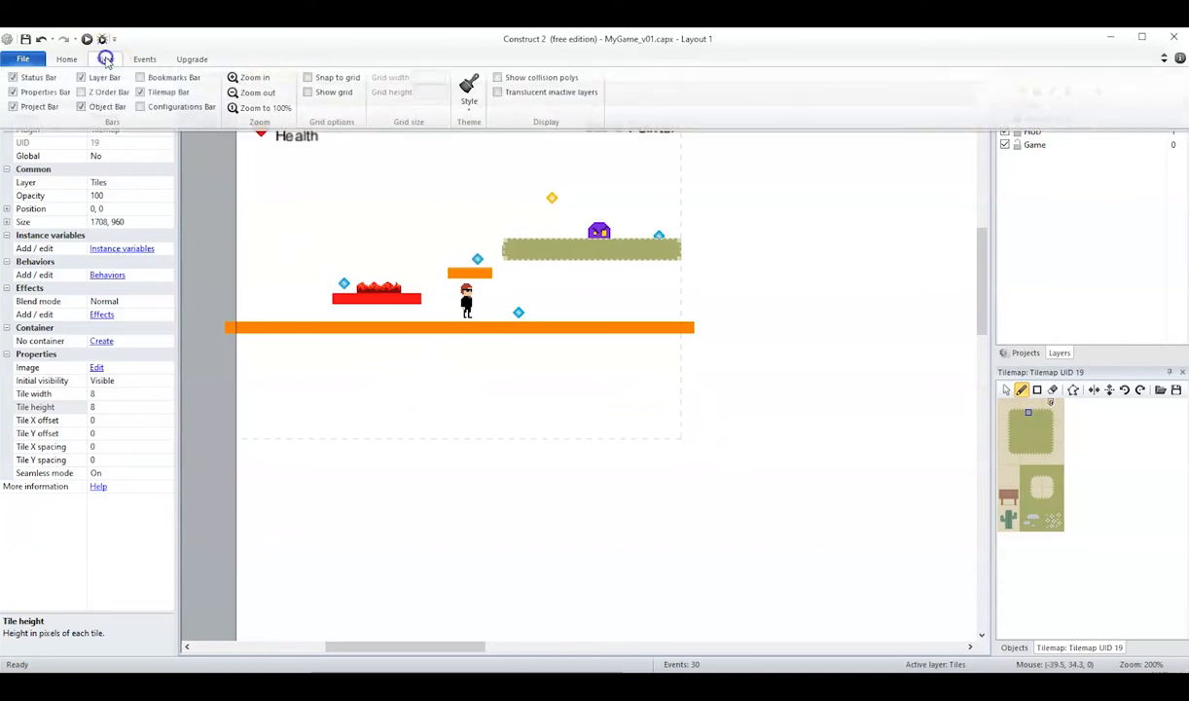
left_click(141, 93)
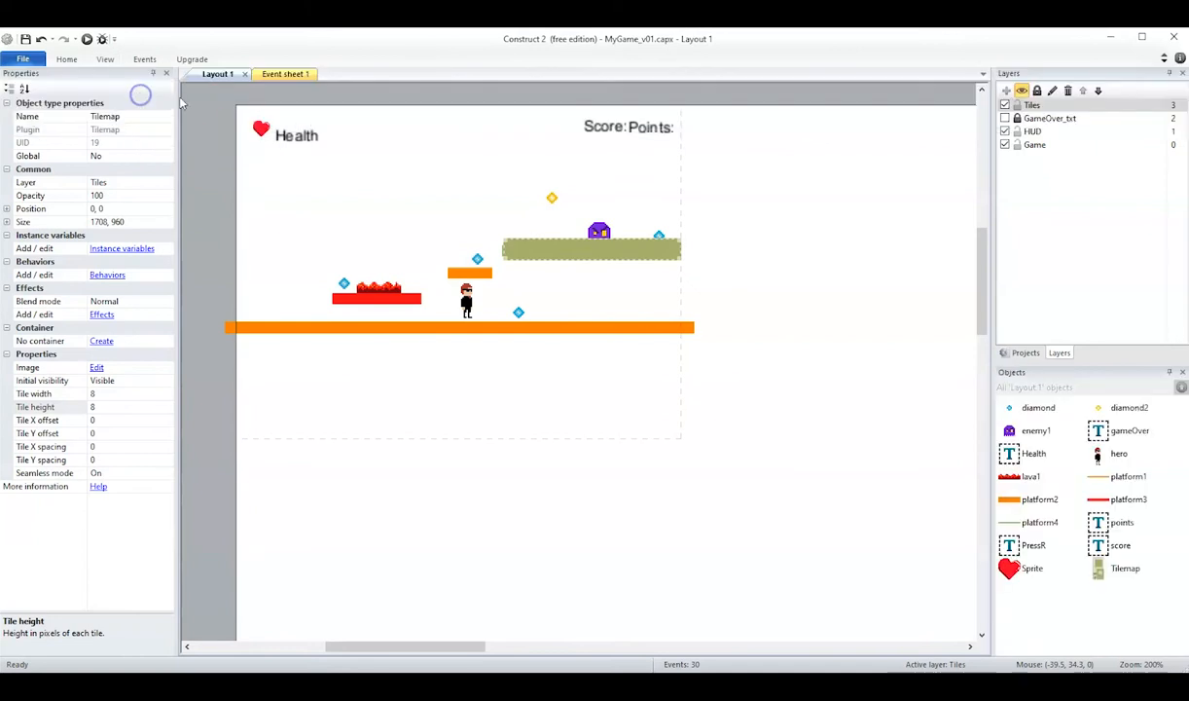
left_click(106, 60)
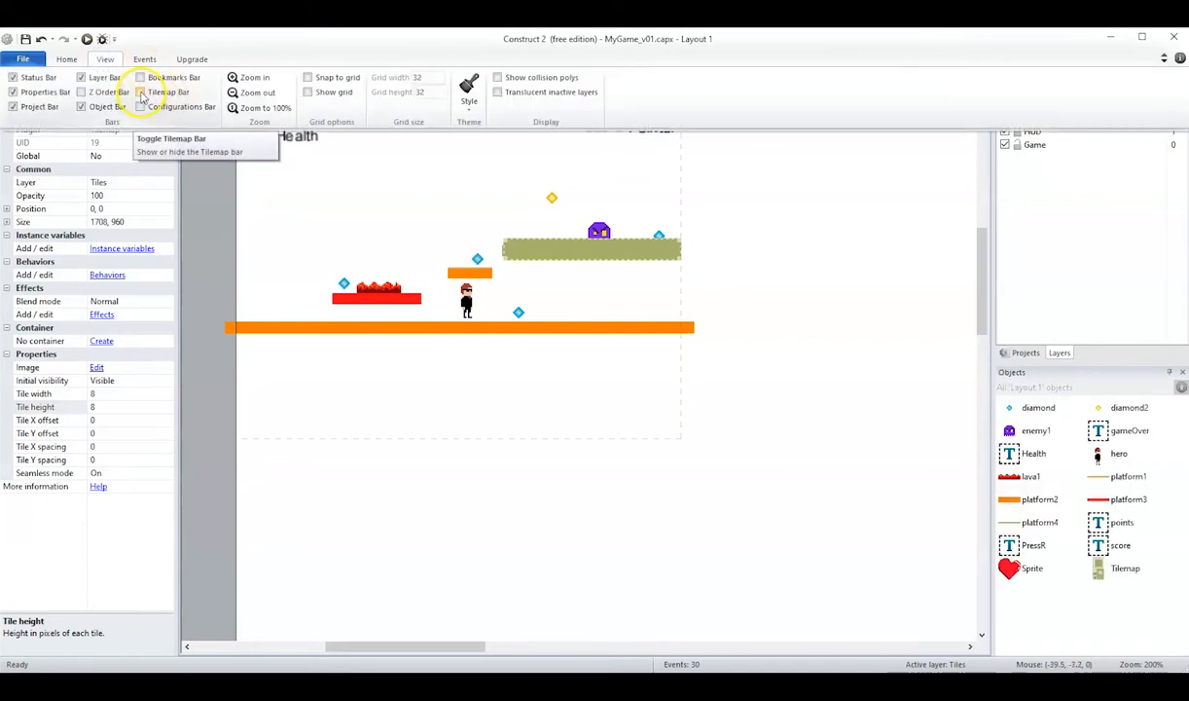
left_click(141, 93)
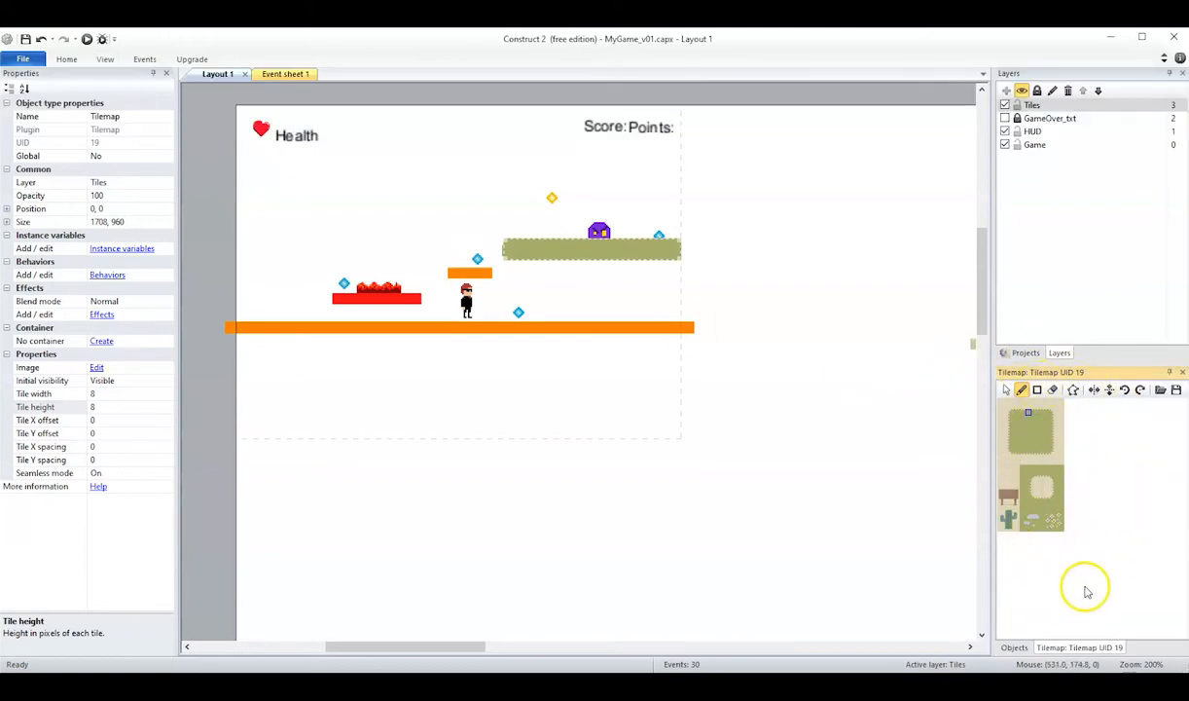
left_click(1094, 469)
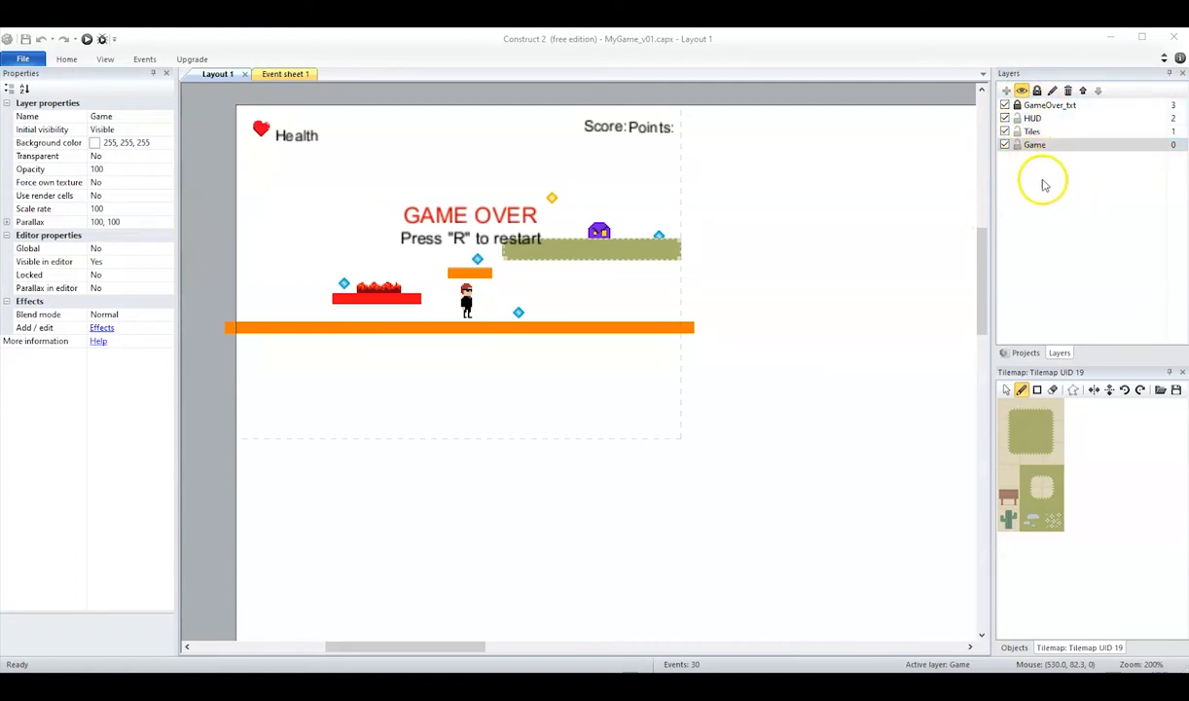
On the Tiles layer, cover the small orange platform with the patch's top-left corner, top-right corner and top-edge tiles.
left_click(1032, 134)
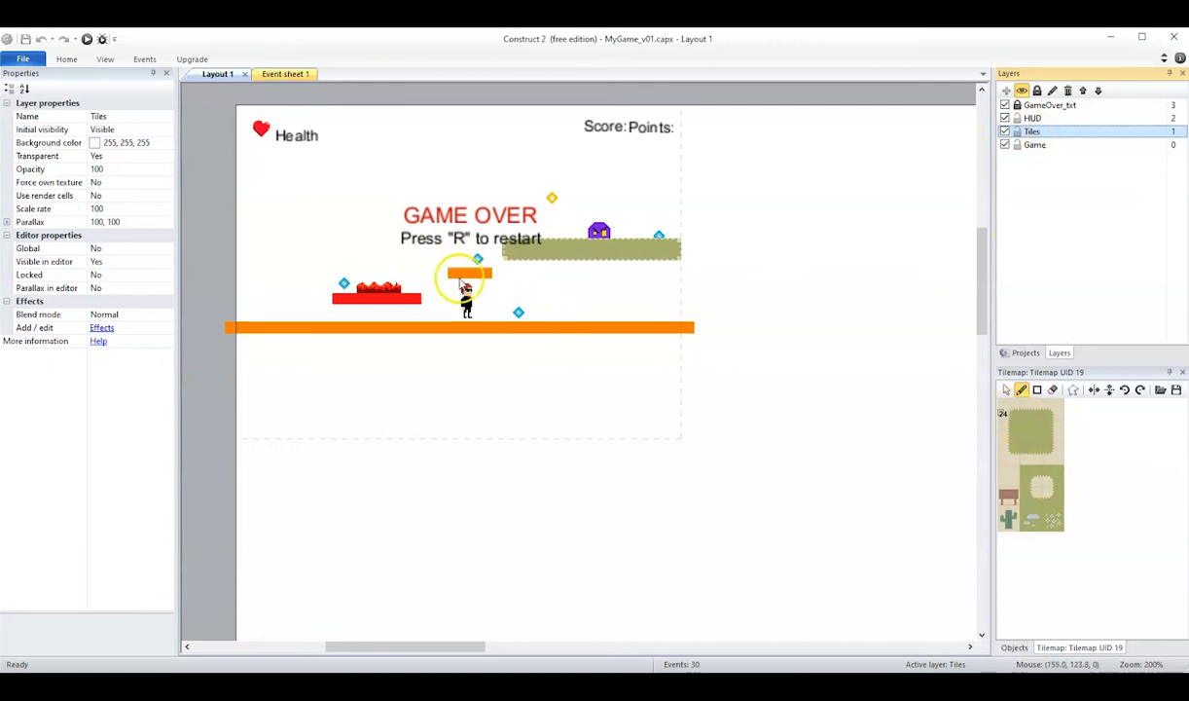
left_click(1013, 416)
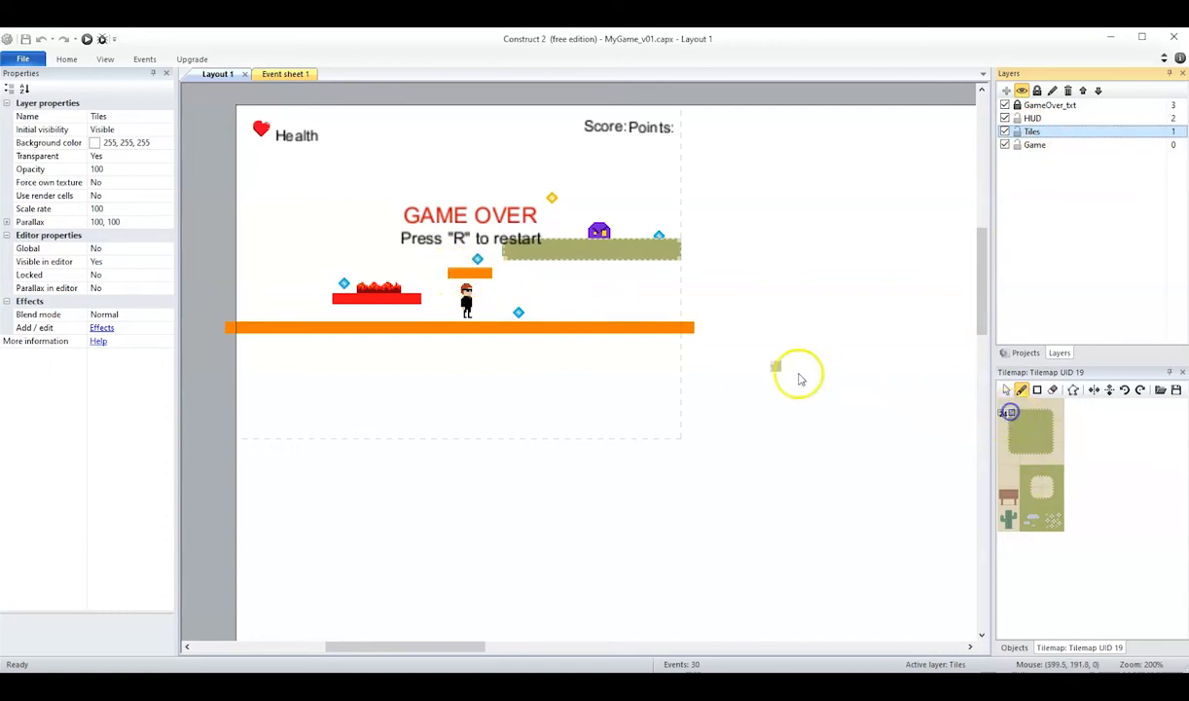
left_click(453, 277)
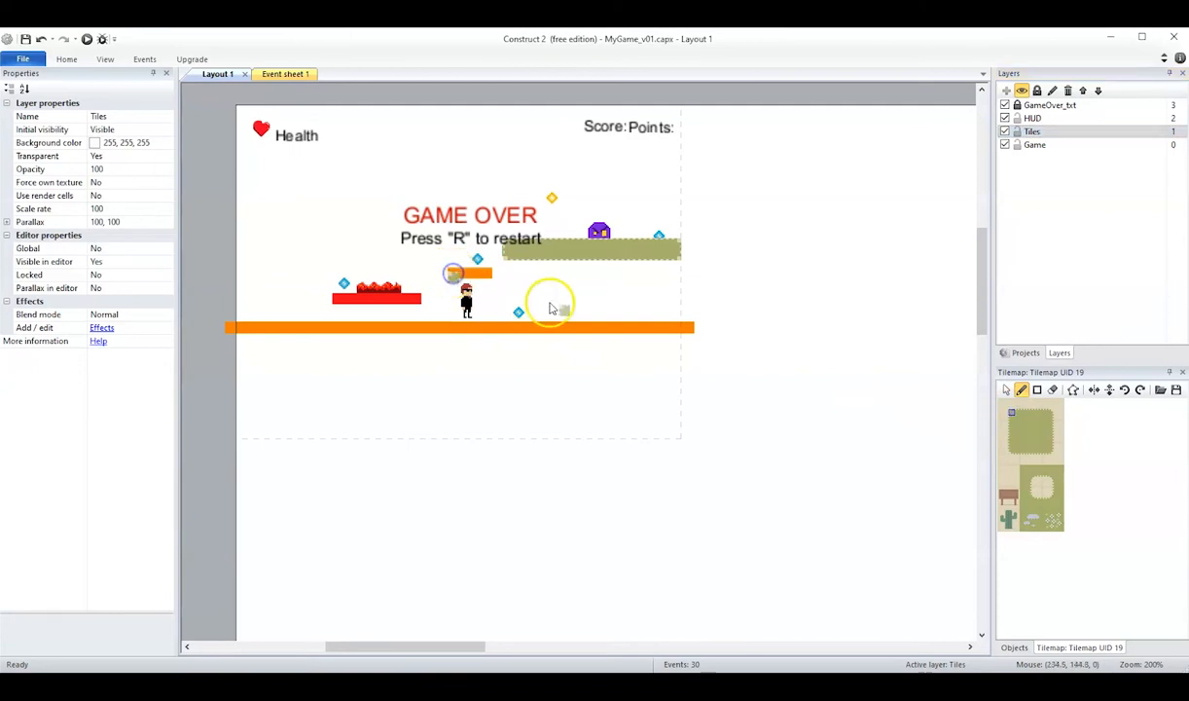
left_click(1052, 414)
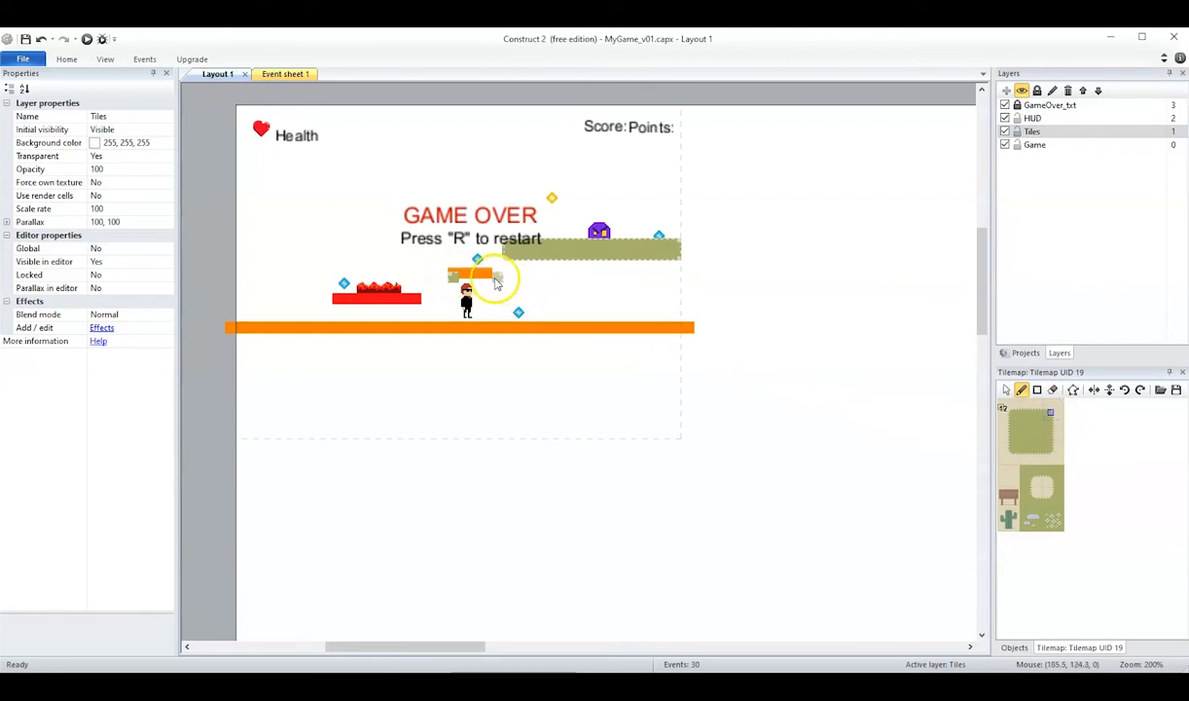
left_click(490, 279)
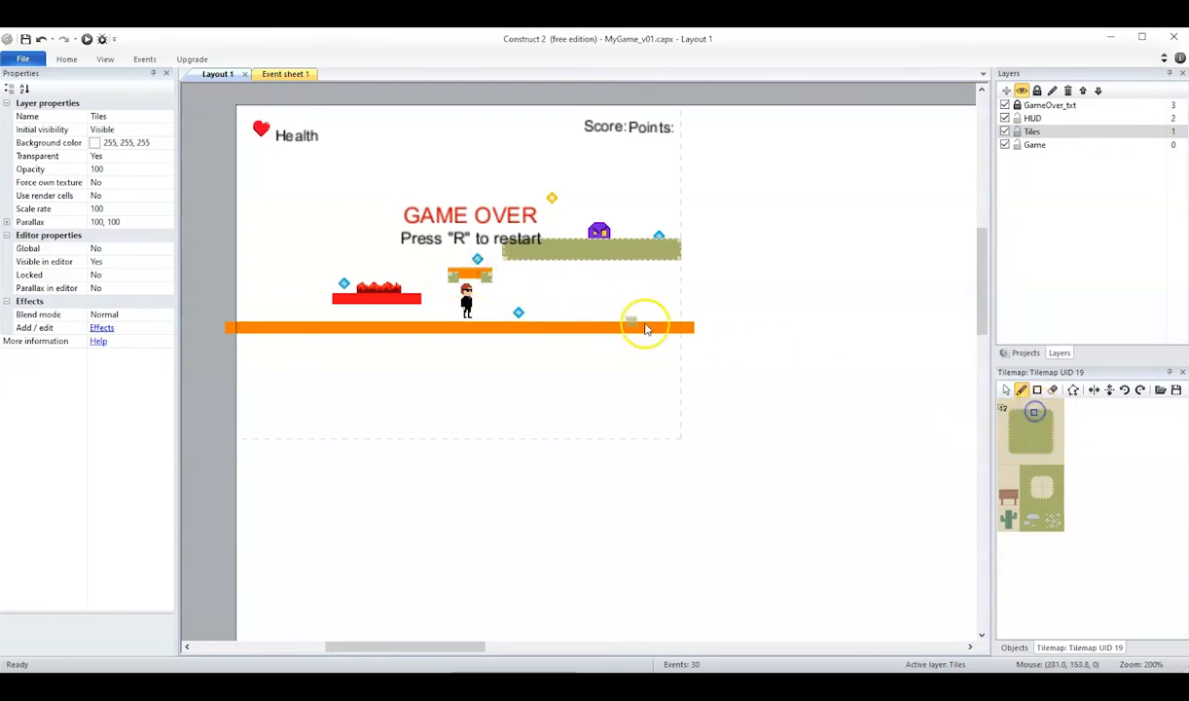
left_click(465, 281)
left_click(578, 314)
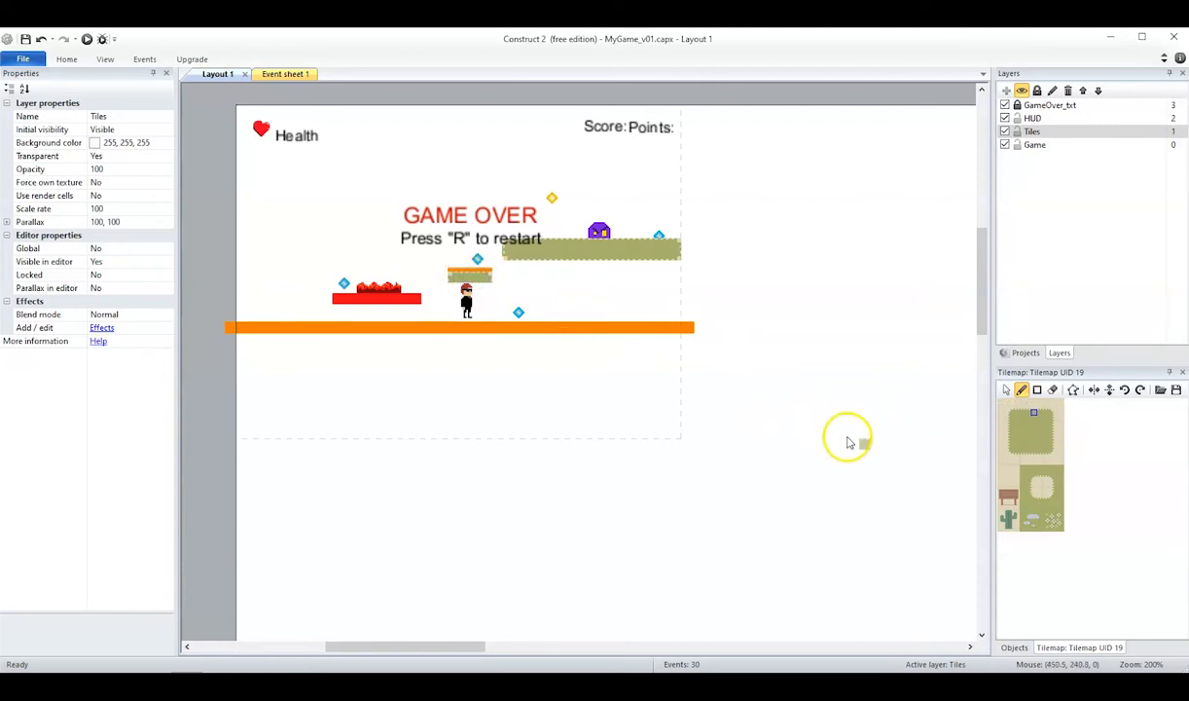
Cover the red lava platform with the patch's top-left corner, top-right corner and top-edge tiles.
left_click(1013, 417)
left_click(332, 298)
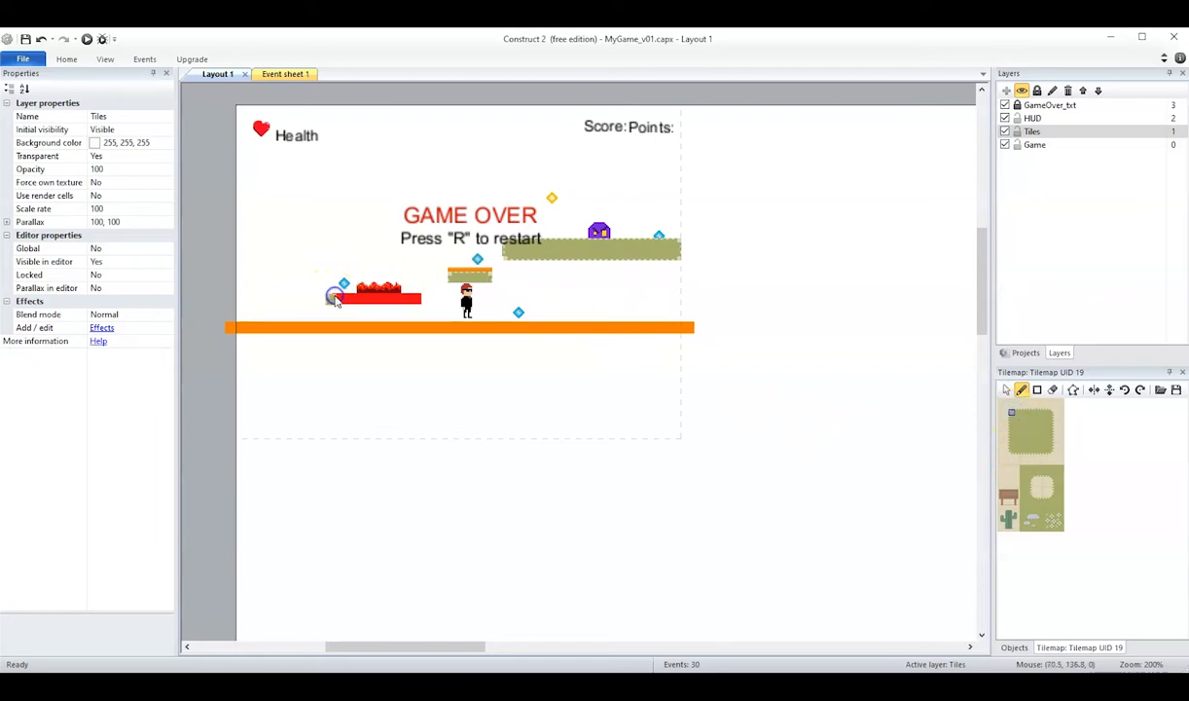
left_click(1045, 415)
left_click(416, 299)
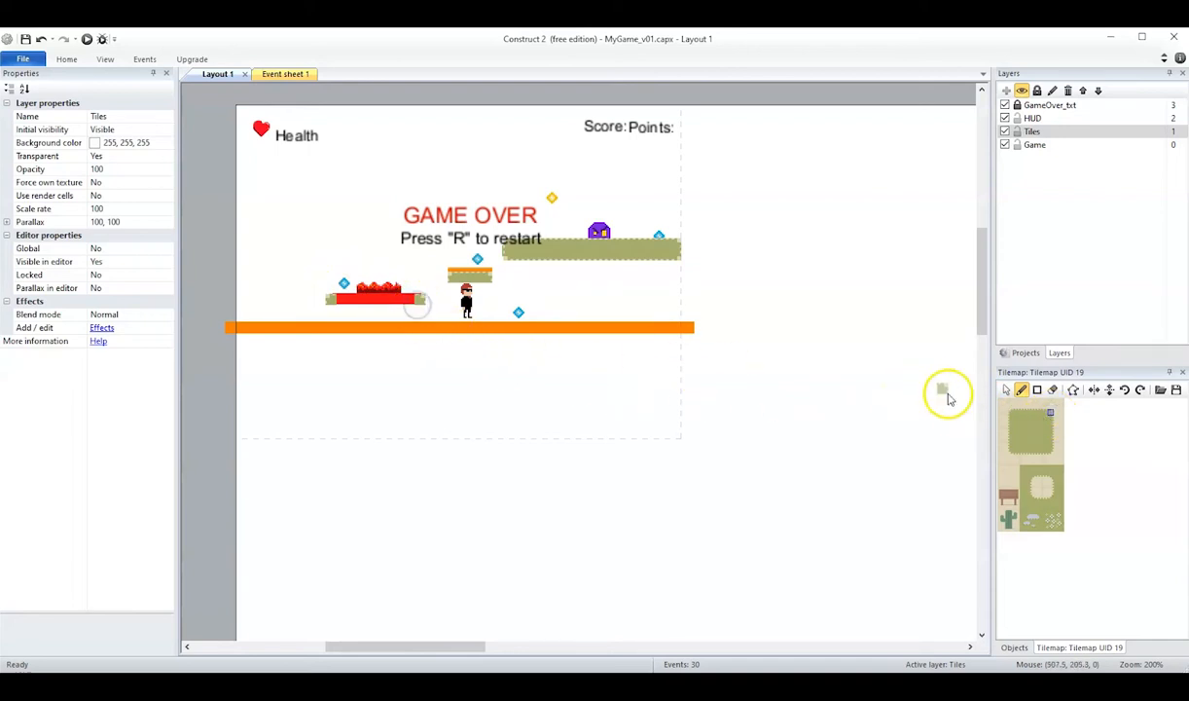
left_click(1025, 419)
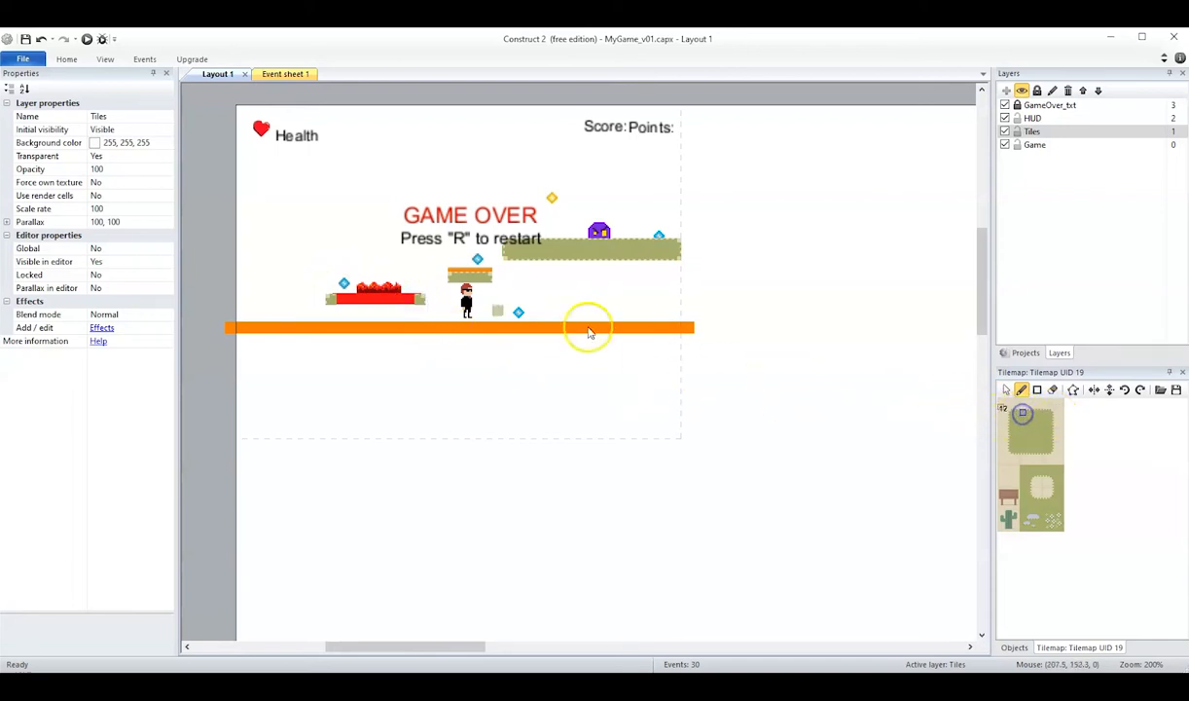
left_click(339, 299)
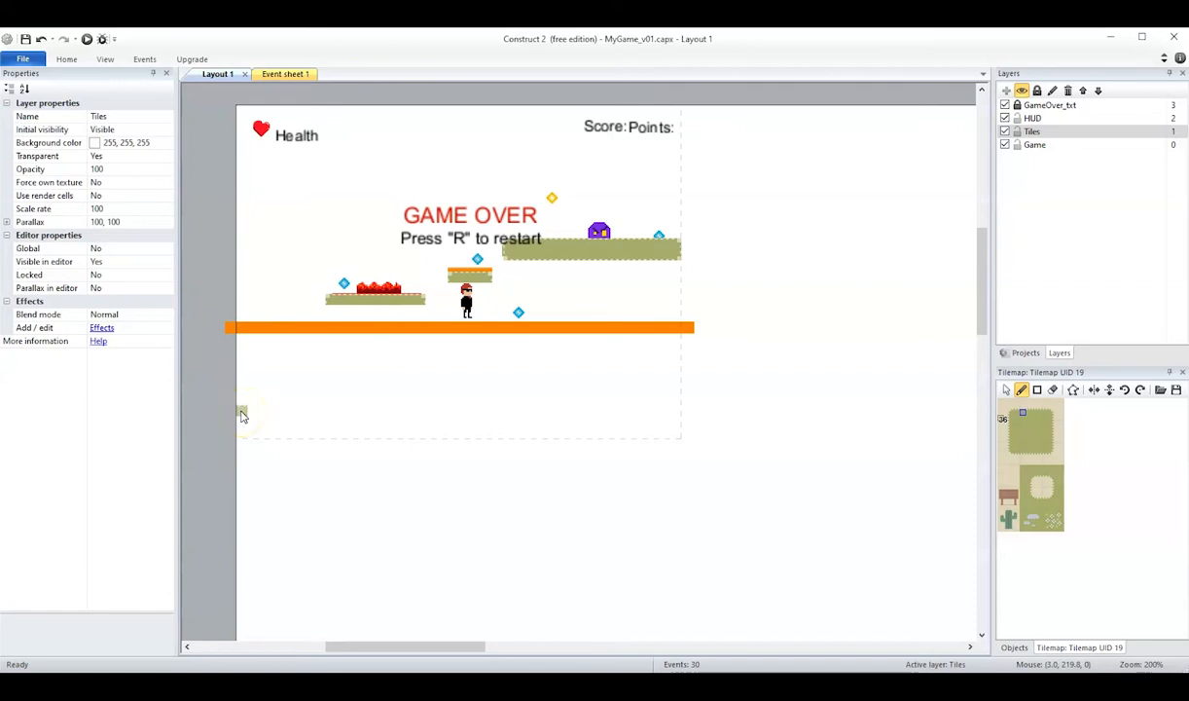
Paint a row of top-edge grass tiles from the layout's left edge, below the orange floor, and erase the stray tiles at its end.
left_click_drag(243, 415, 501, 424)
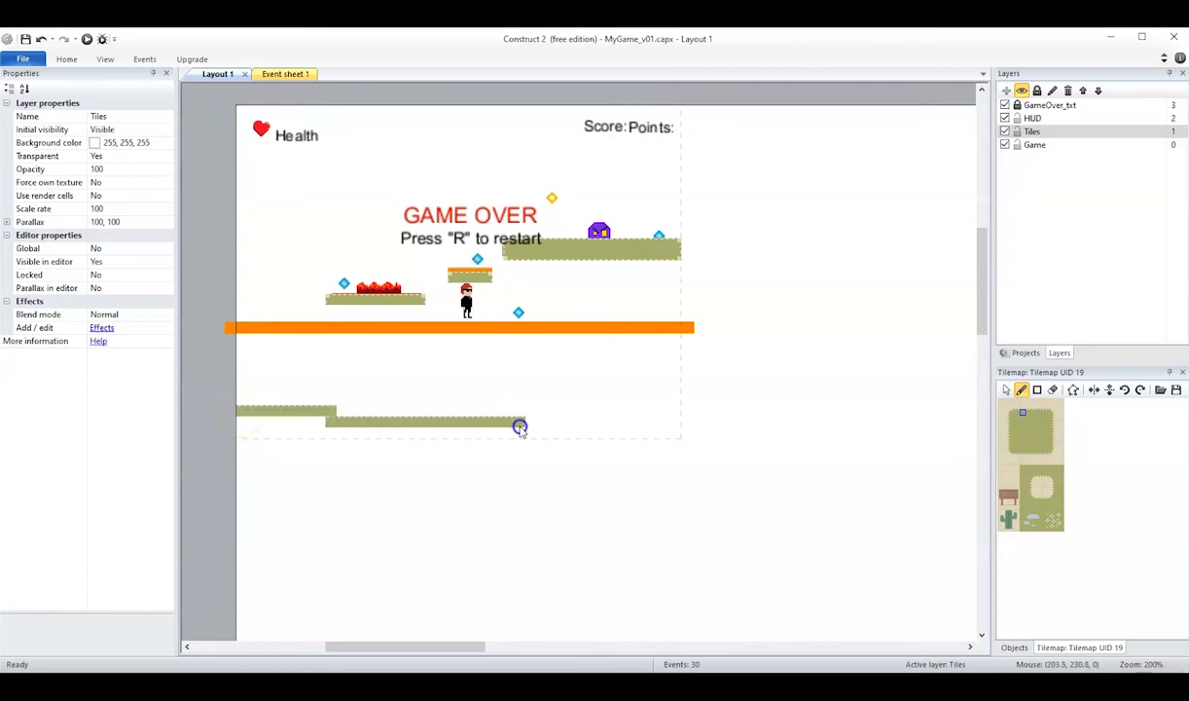
key("ctrl+z")
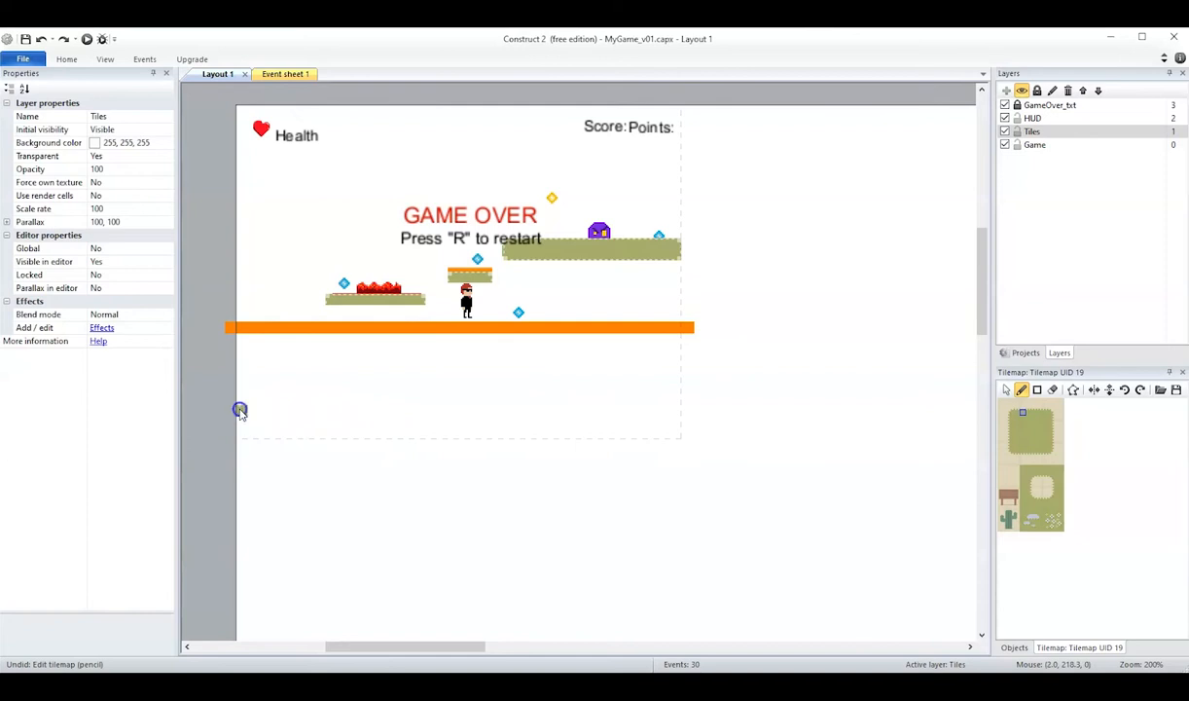
left_click_drag(283, 413, 464, 421)
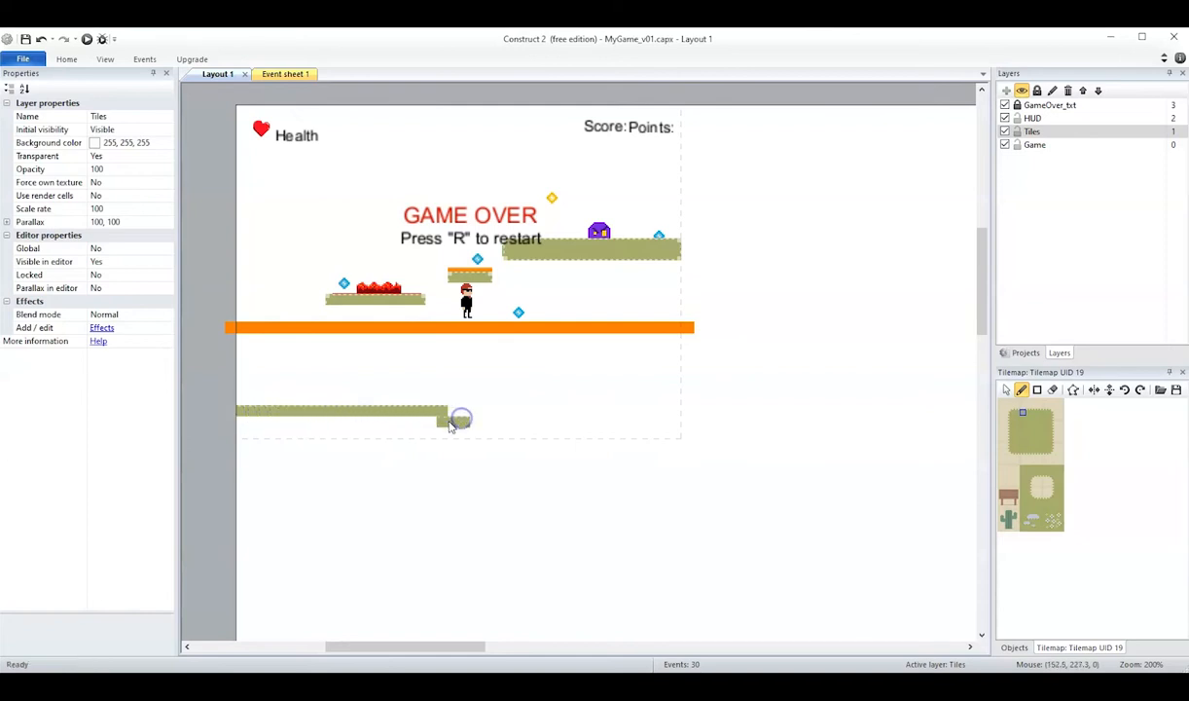
left_click(1052, 390)
mouse_move(442, 407)
left_mouse_down()
mouse_move(435, 420)
mouse_move(459, 420)
left_mouse_up()
Extend the ground row to the right with the patch's top-edge tile and erase the stray tiles beyond it.
left_click(1029, 414)
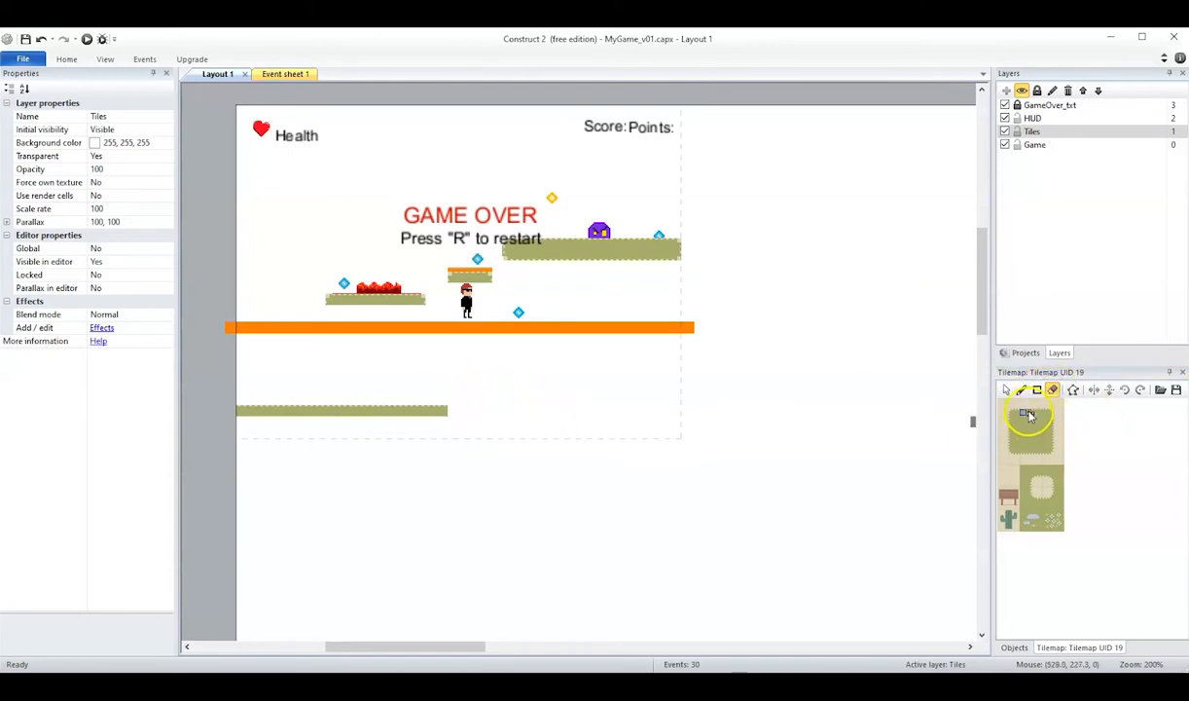
left_click(448, 407)
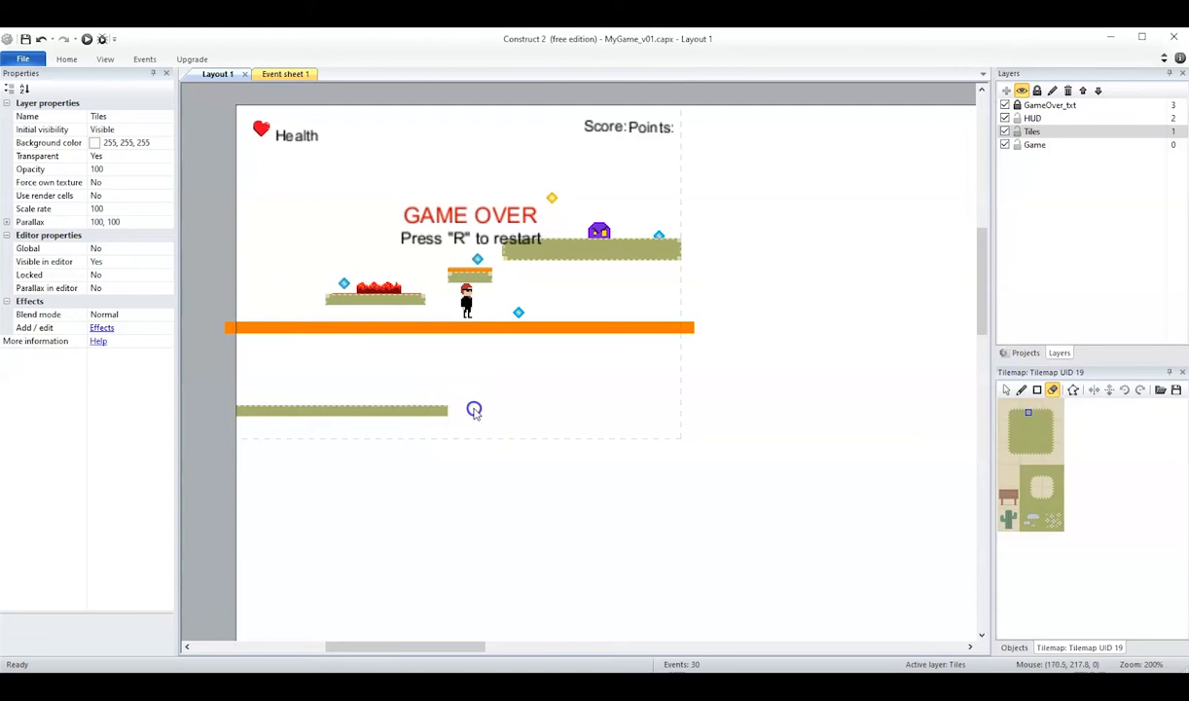
left_click(1021, 390)
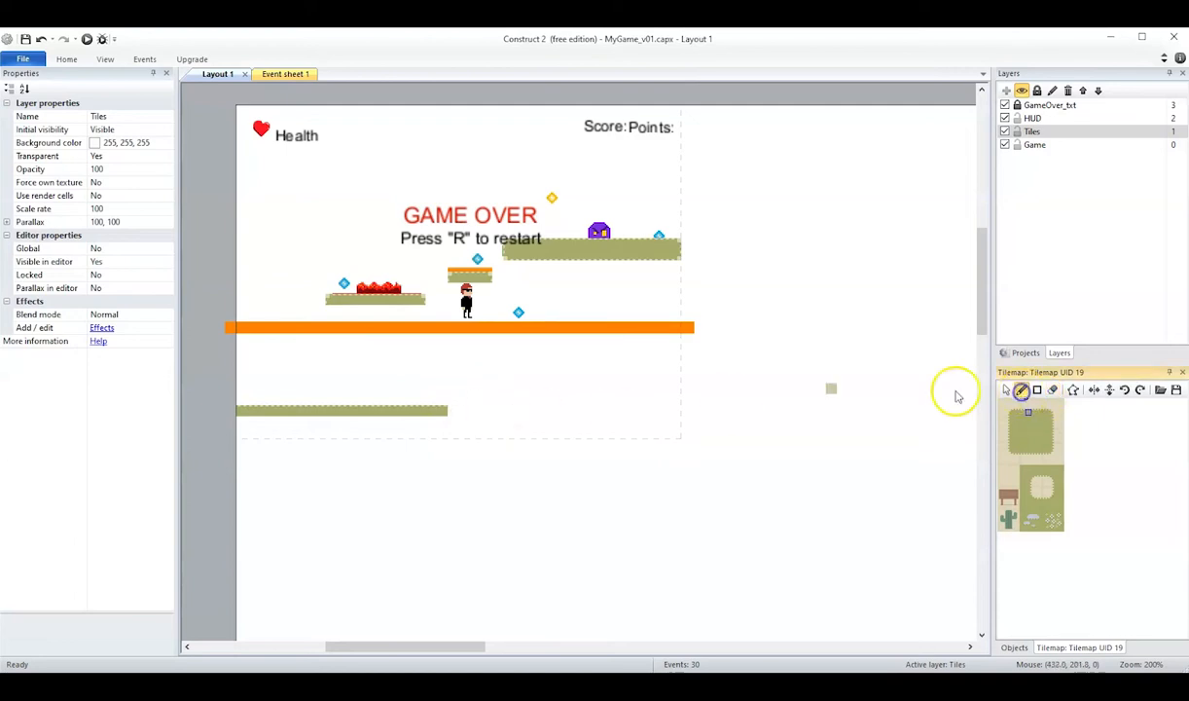
left_click(450, 414)
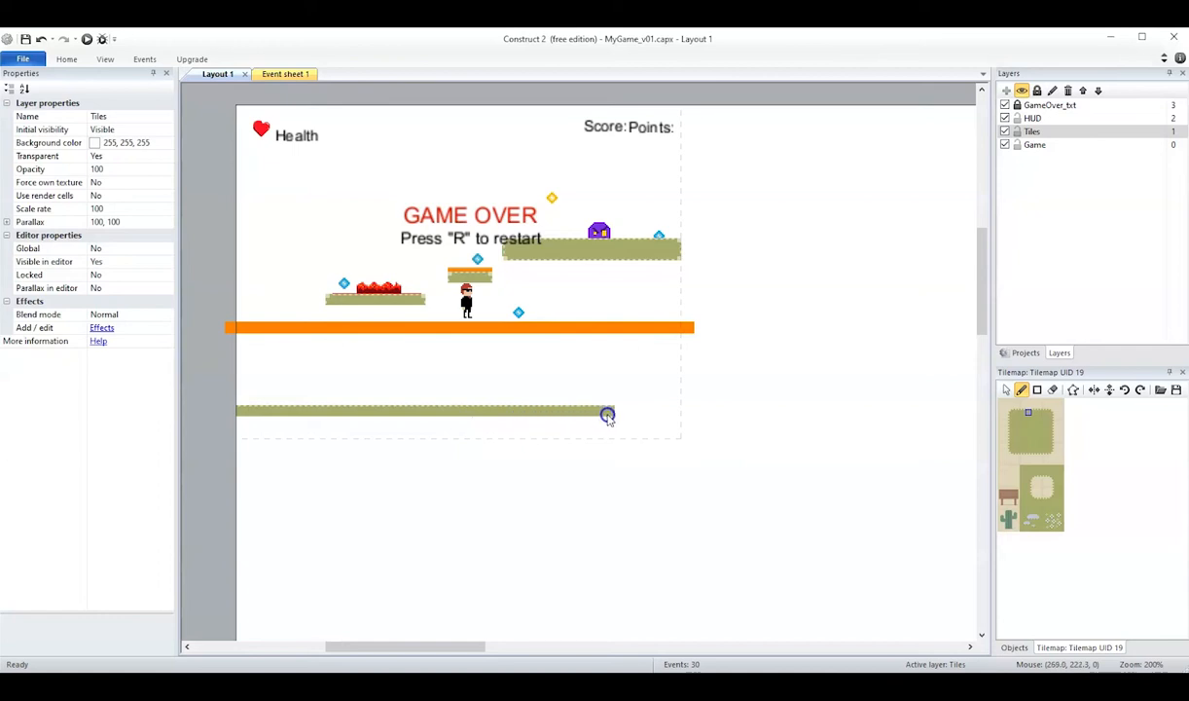
left_click(1052, 389)
left_click_drag(666, 428, 638, 424)
Finish the ground row with top-edge tiles until it runs just past the dashed view boundary on the right.
left_click(1032, 416)
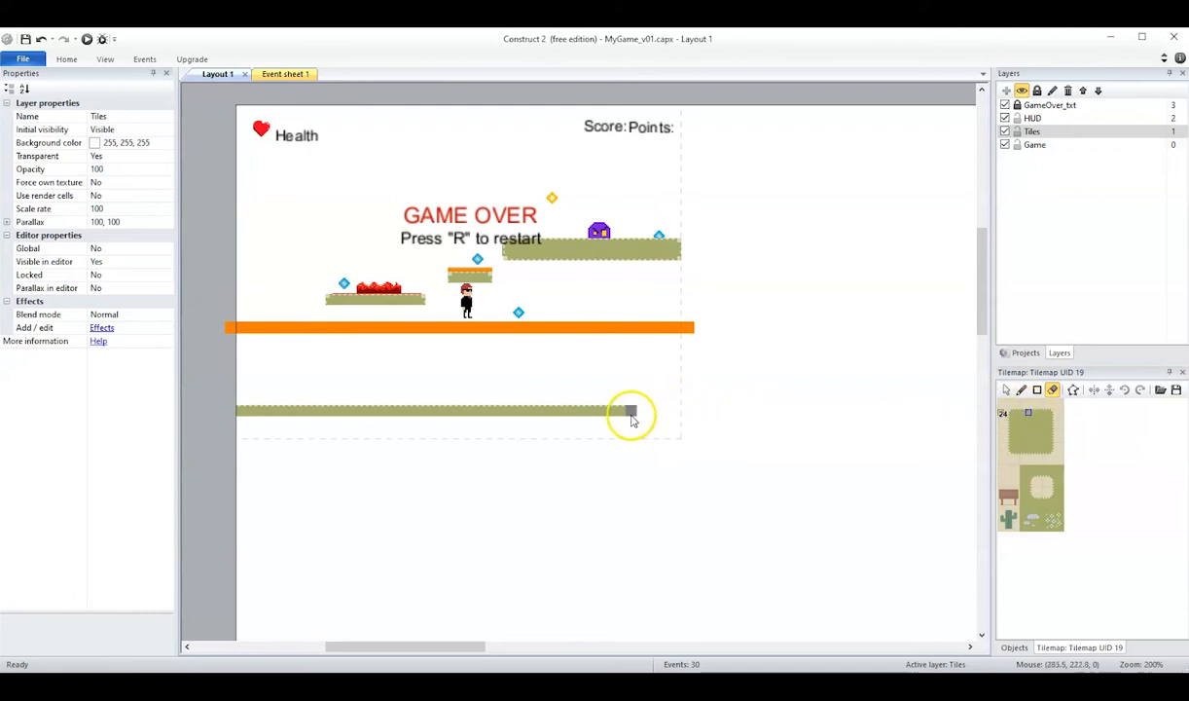
left_click(1021, 390)
left_click_drag(638, 412, 657, 412)
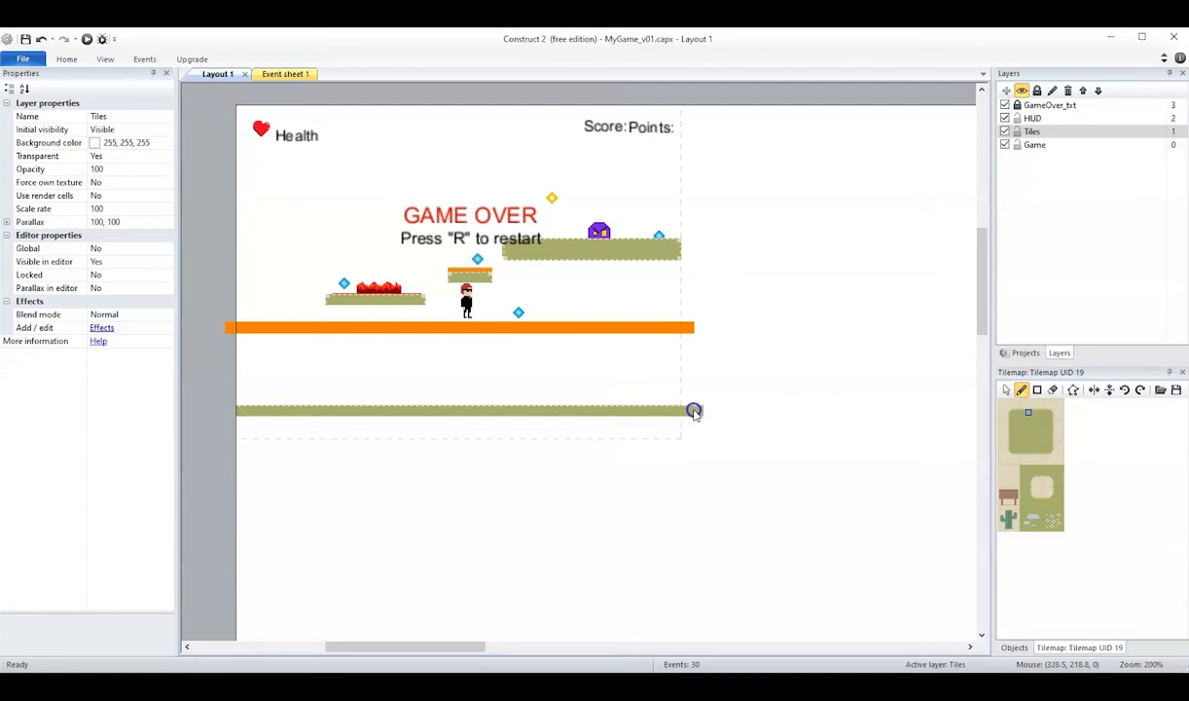
left_click(694, 411)
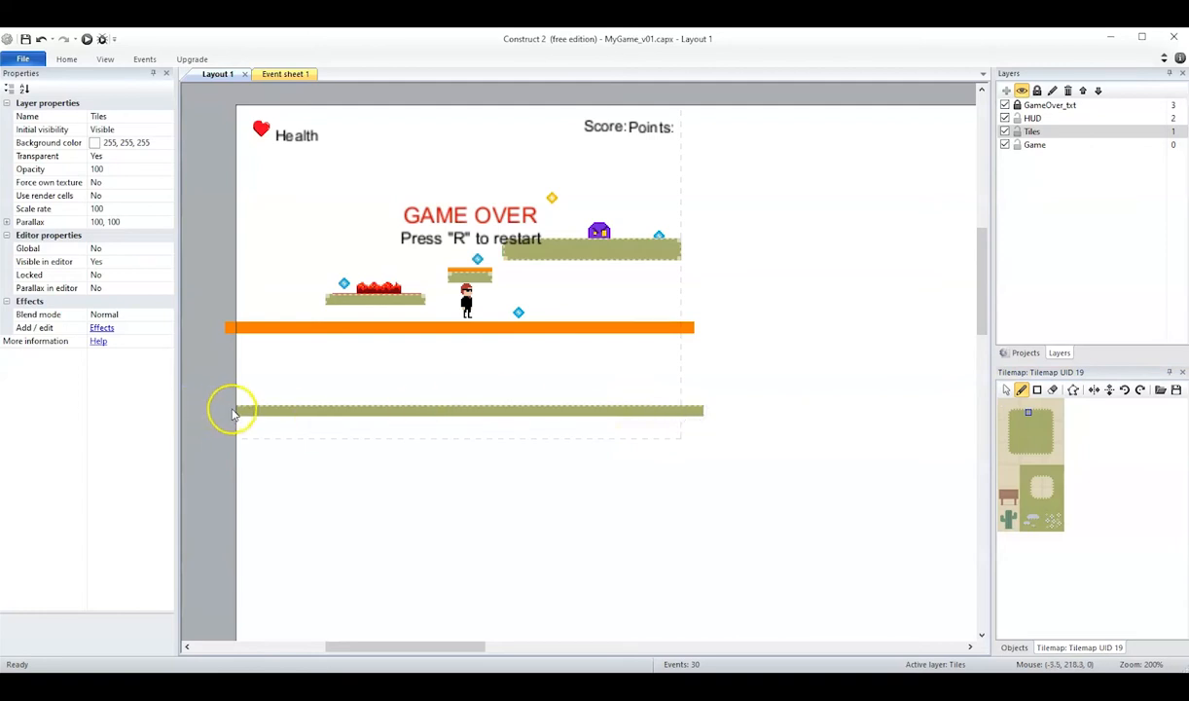
Fill three rows directly beneath the ground's top row with the patch's plain centre grass tile, across its full width.
left_click(232, 410)
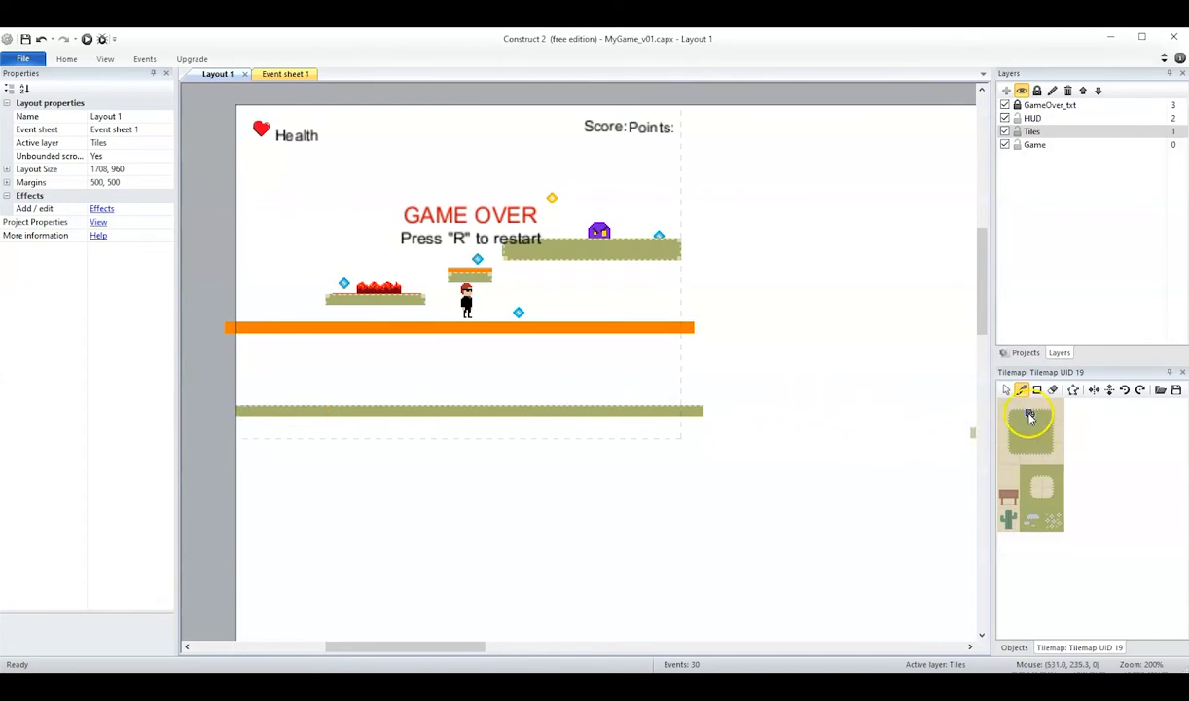
left_click(1052, 389)
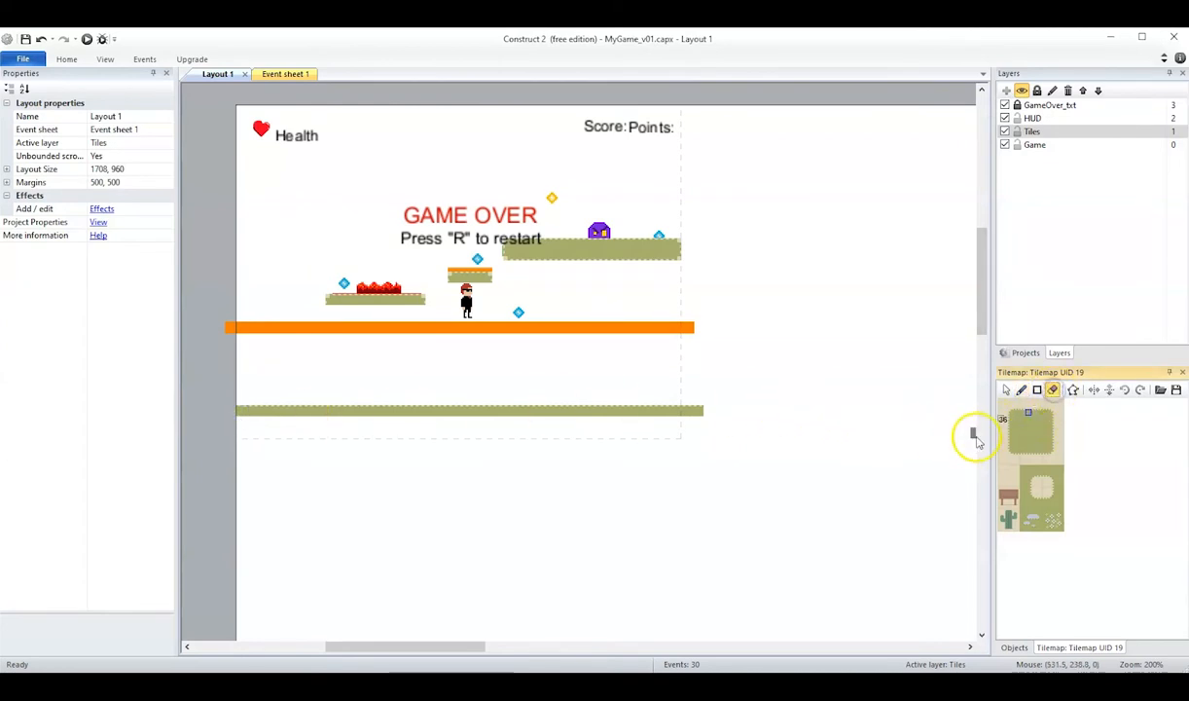
left_click(978, 431)
left_click_drag(984, 352, 977, 316)
left_click(1037, 421)
left_click(1038, 390)
left_click(1022, 390)
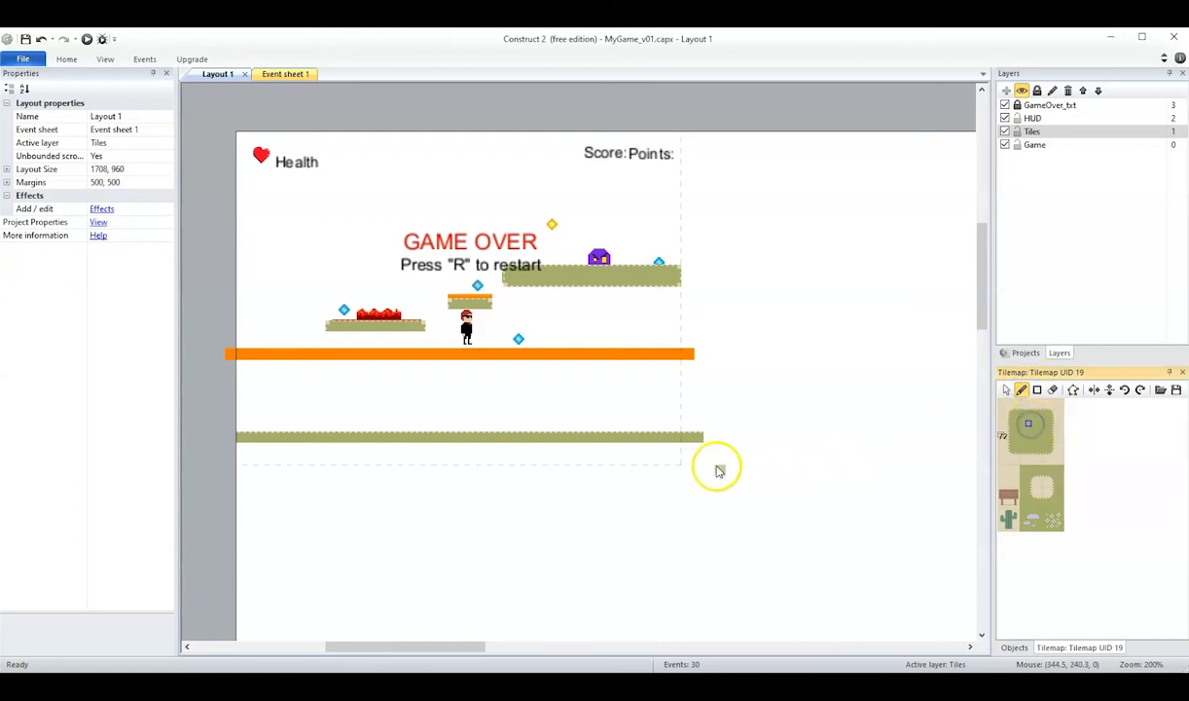
mouse_move(699, 447)
left_mouse_down()
mouse_move(247, 449)
mouse_move(670, 463)
mouse_move(240, 470)
left_mouse_up()
left_click_drag(566, 471, 619, 473)
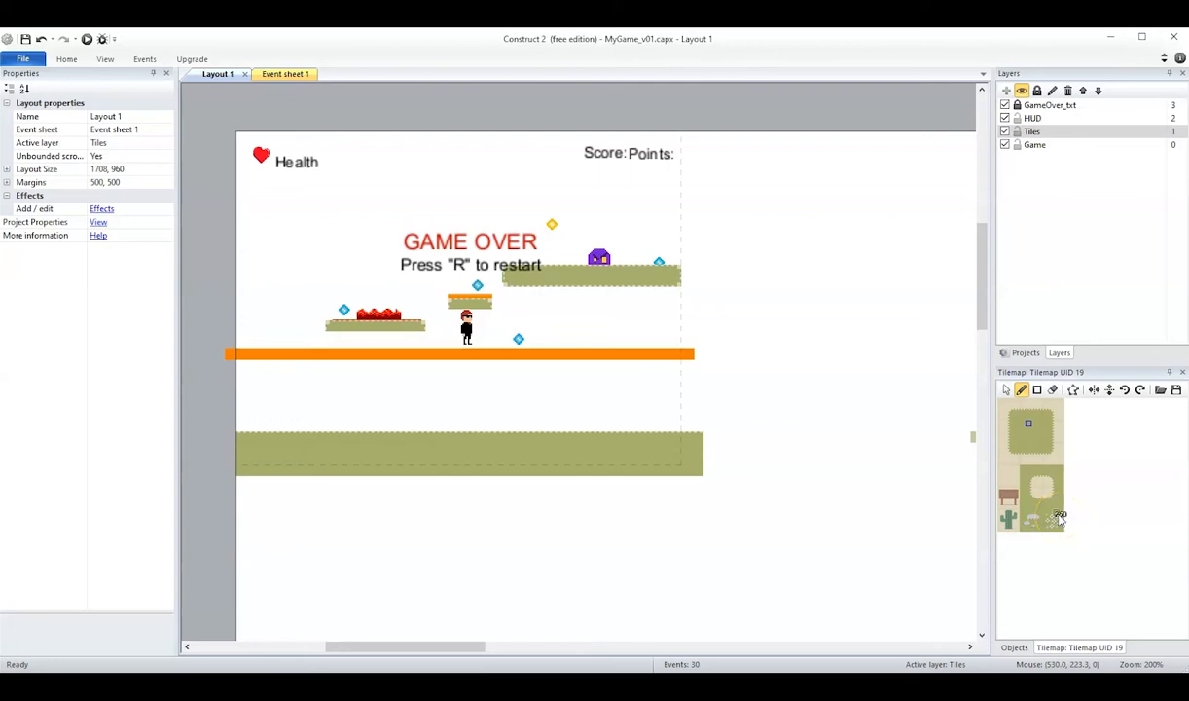
Stamp the block of white-flower tiles onto the ground near its right end.
left_click(1059, 516)
left_click(1058, 523)
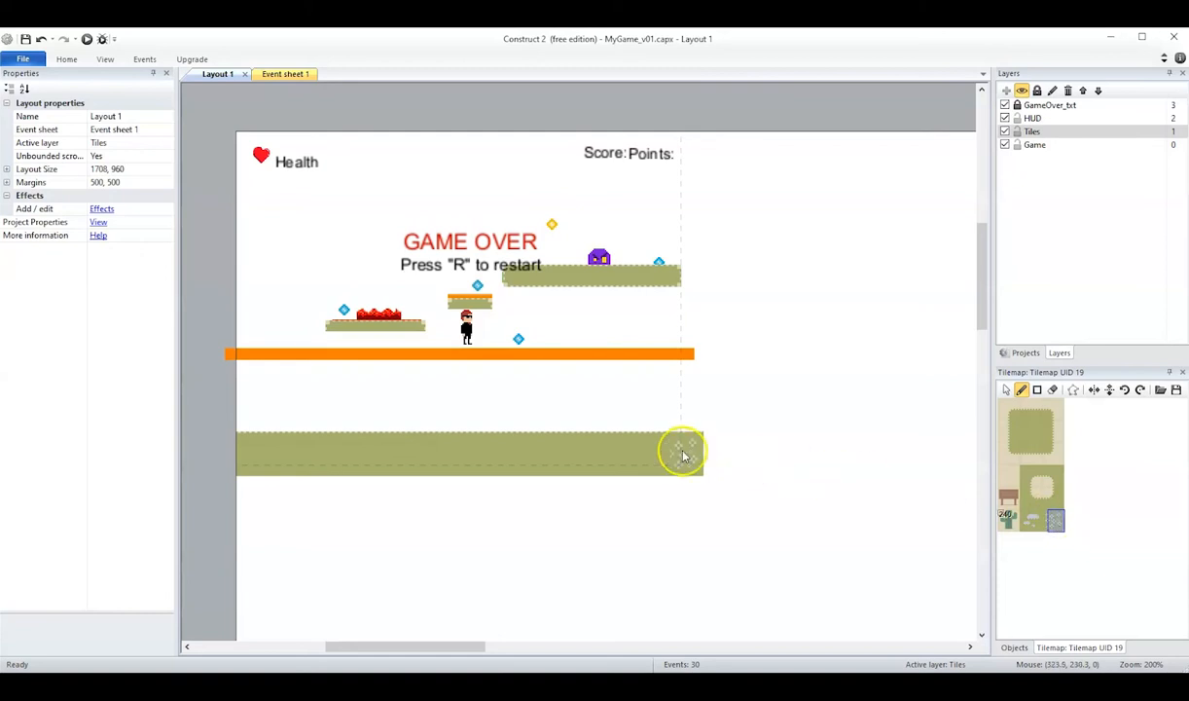
left_click(629, 447)
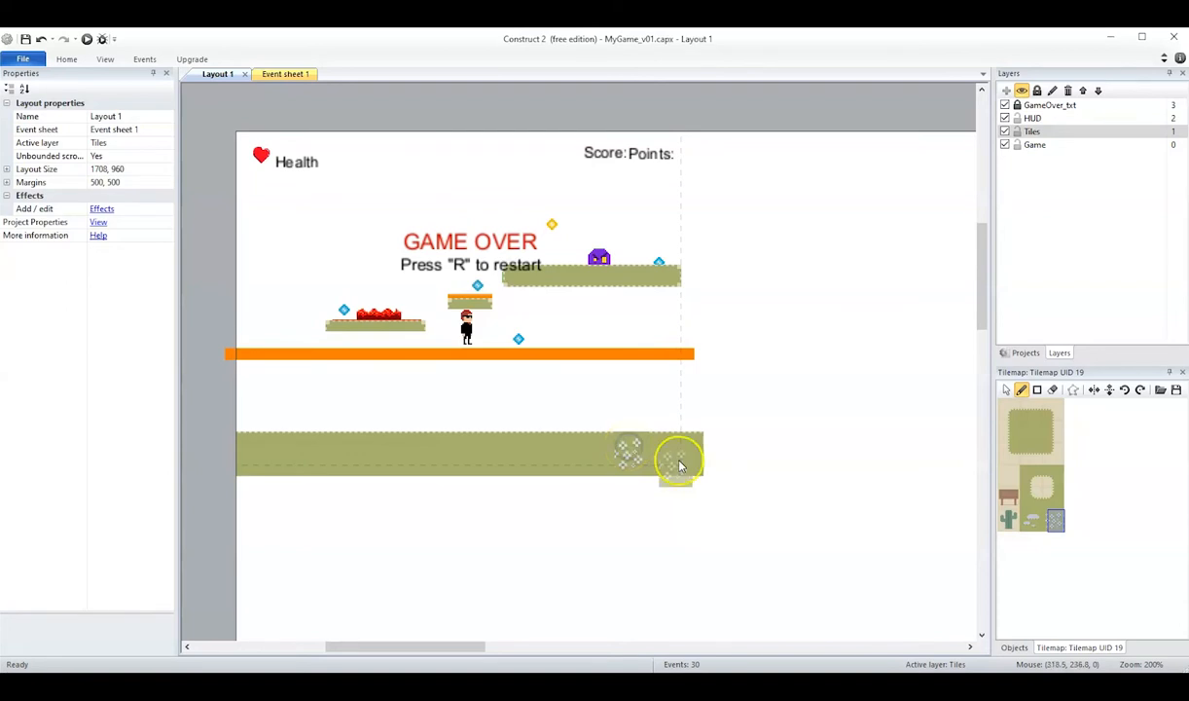
left_click(1058, 526)
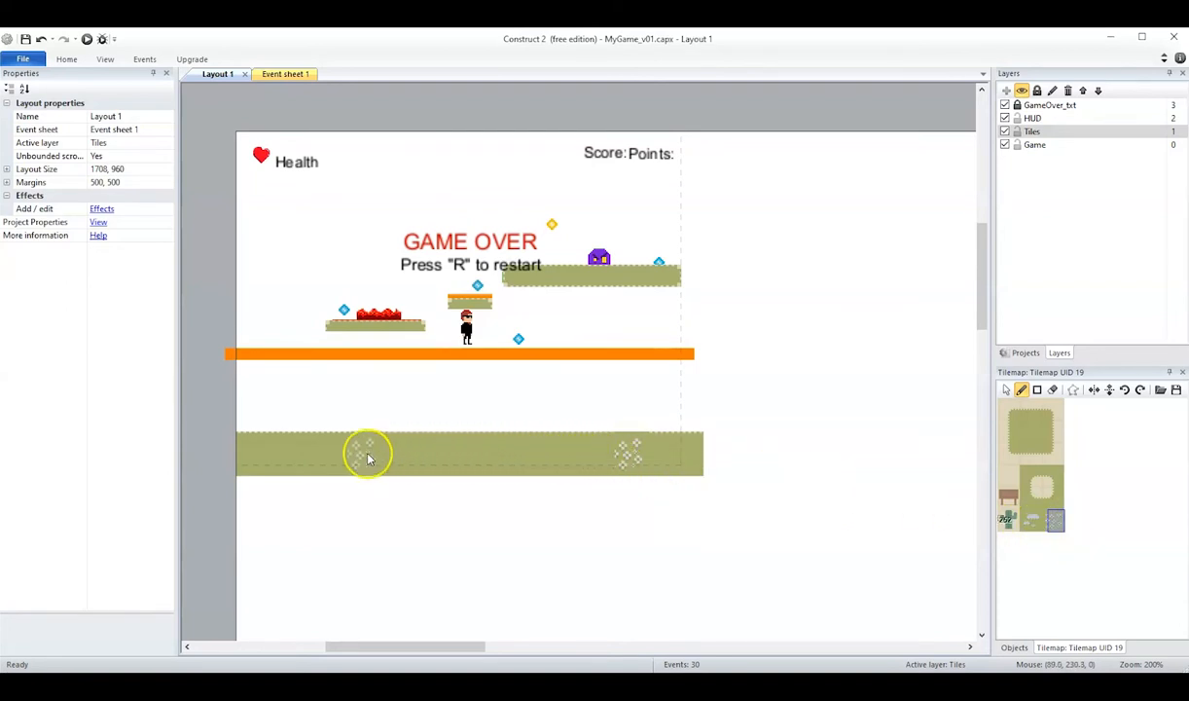
Stamp the flower block at the ground's left end and at two more spots along its left half, undoing the continuous flower stroke.
left_click(256, 460)
left_click_drag(263, 462, 370, 465)
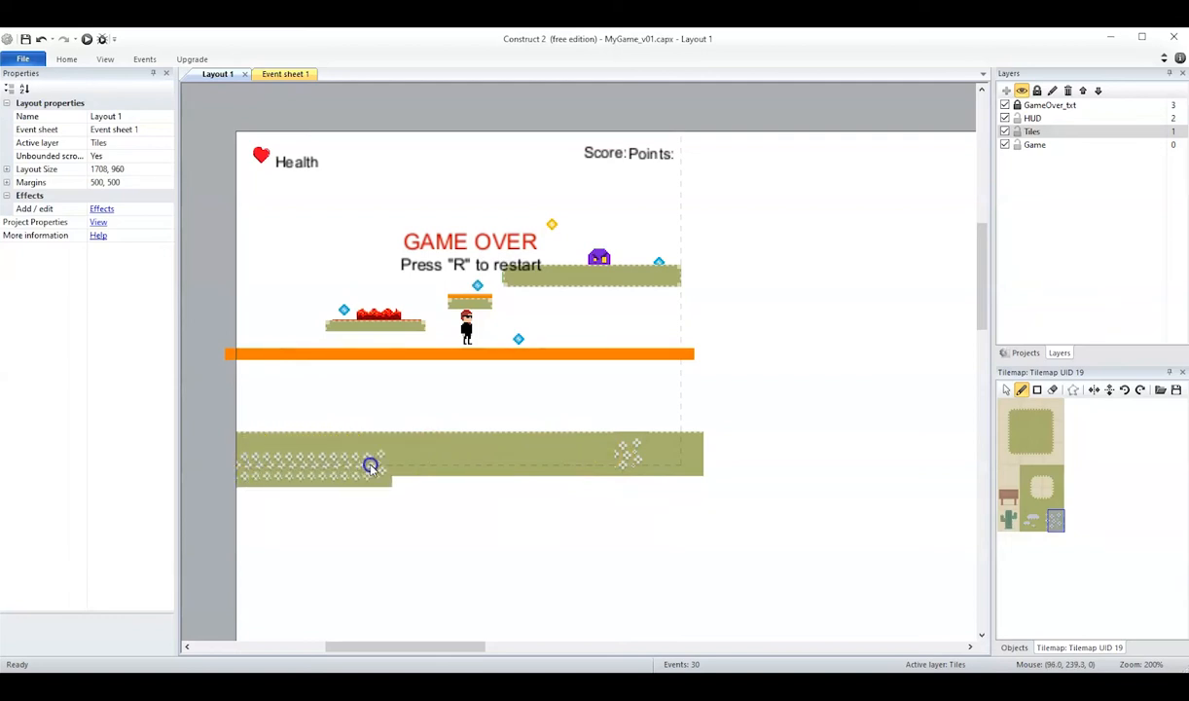
key("ctrl+z")
left_click(332, 464)
left_click(438, 465)
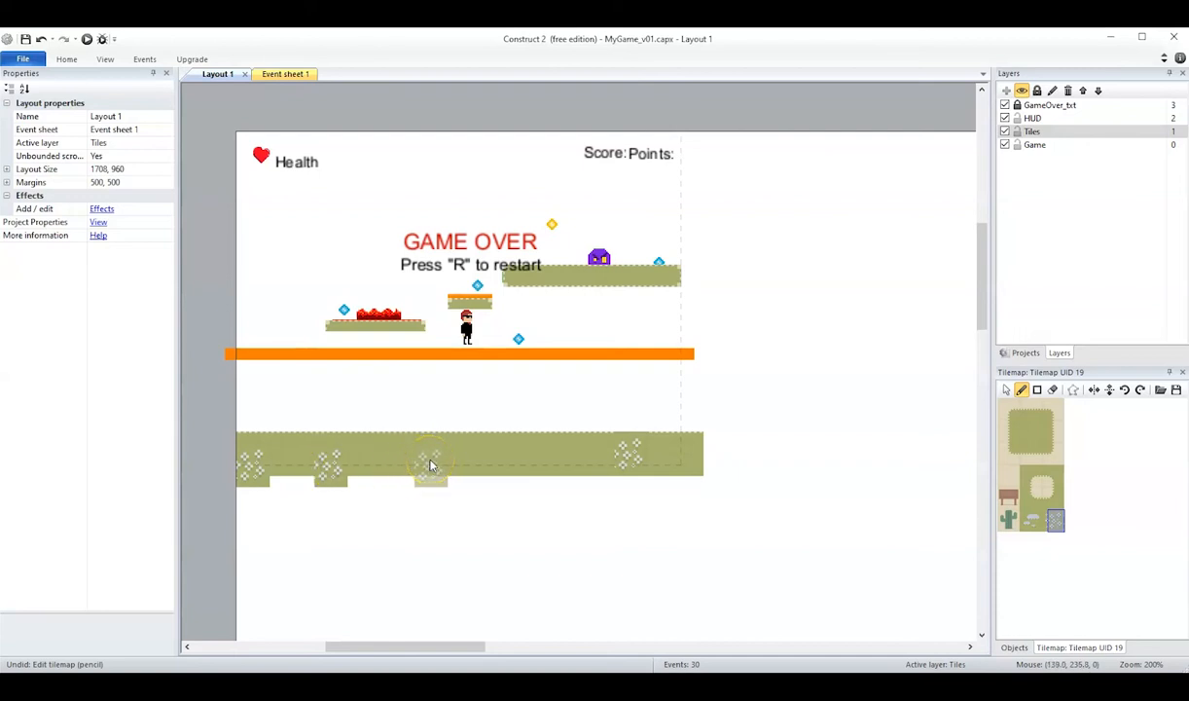
left_click(445, 465)
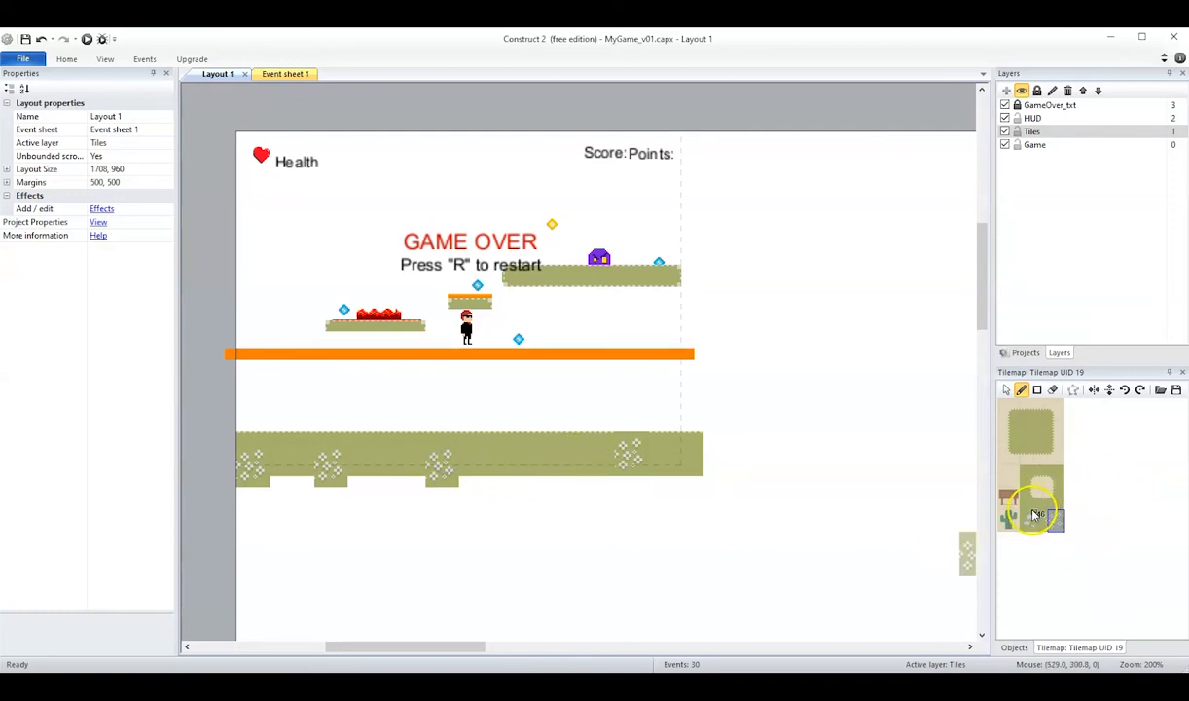
Restamp the three right-hand flower patches with the four-tile-wide flower block and repaint the top-edge tiles above the rightmost patch.
left_click(426, 468)
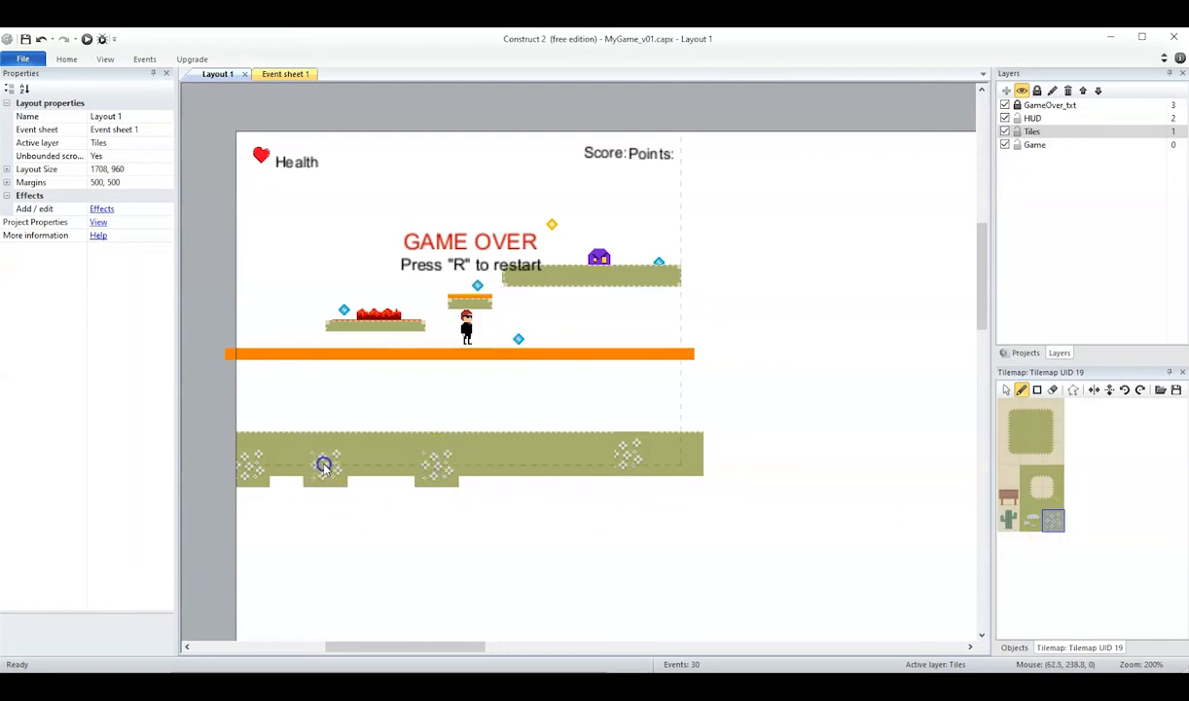
left_click(620, 458)
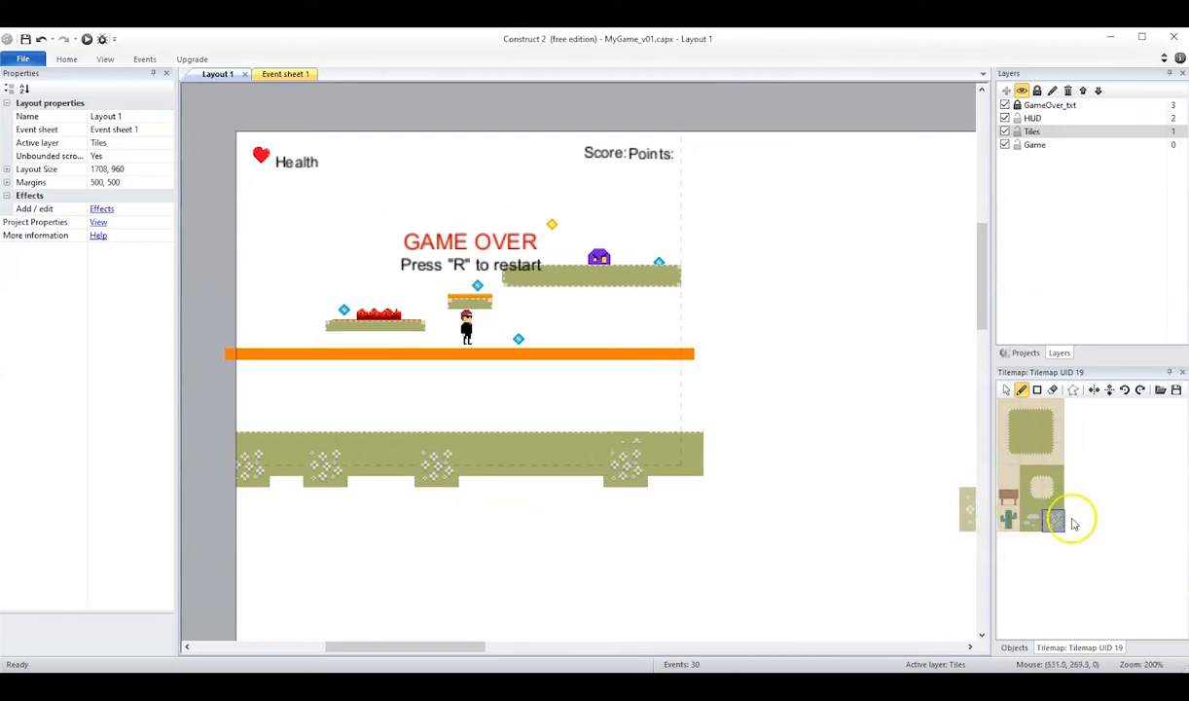
left_click(1029, 415)
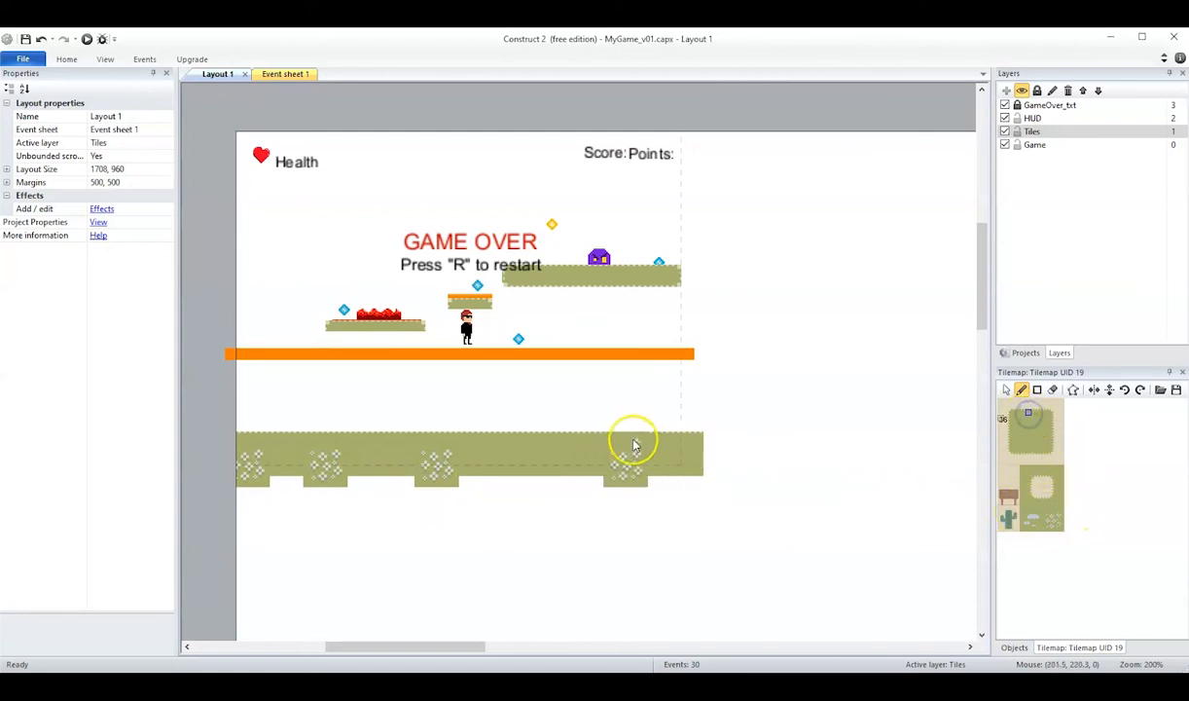
left_click_drag(613, 440, 625, 438)
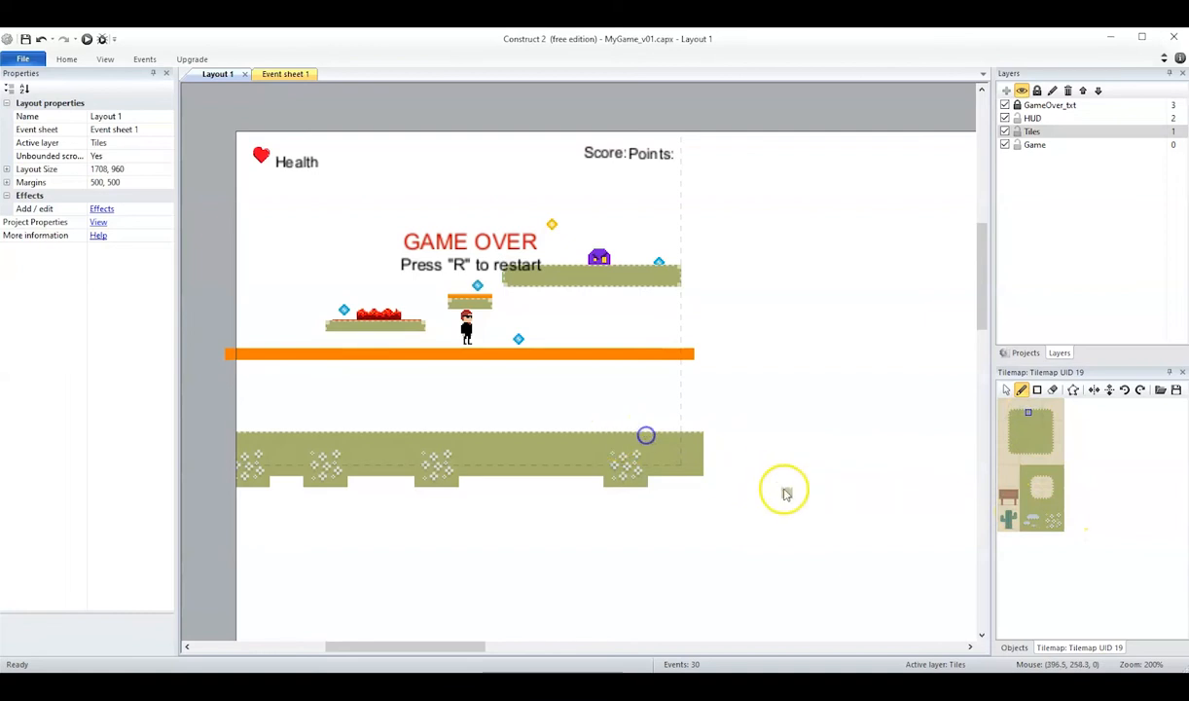
Paint two-tile-wide walls at the view's right and left edges, from the ground to the layout's top, using the sandy opening's left-rim tiles.
left_click(1042, 479)
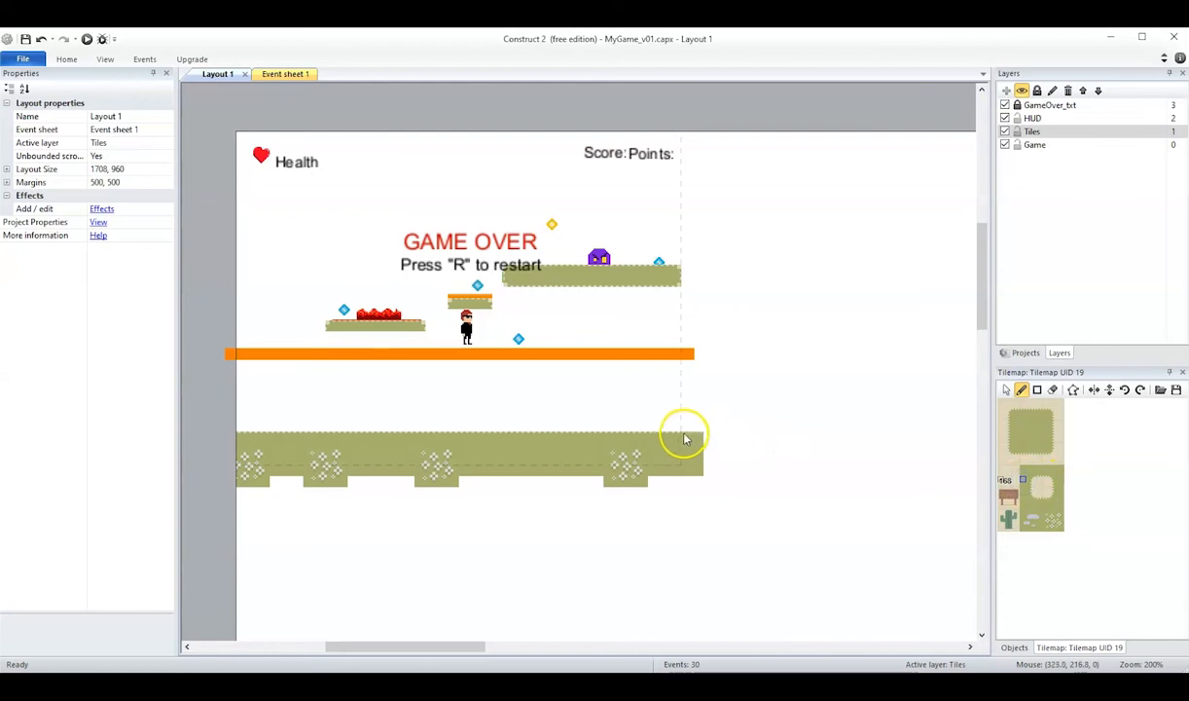
left_click(1025, 479)
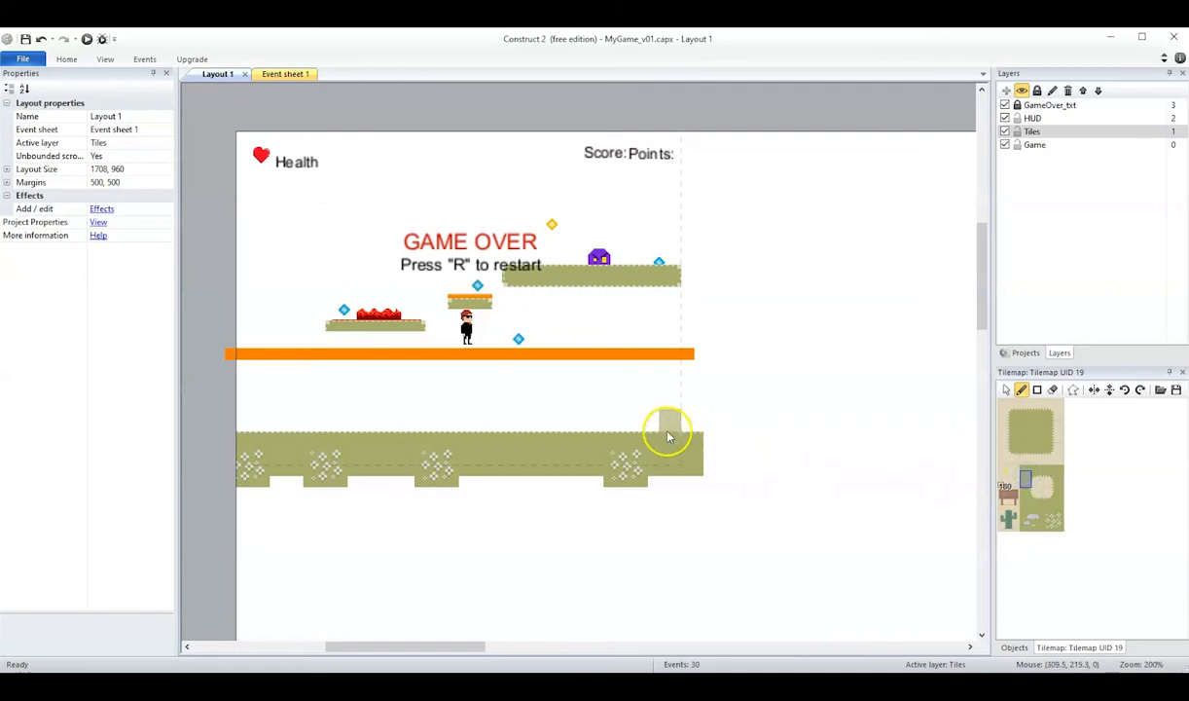
left_click_drag(686, 425, 687, 389)
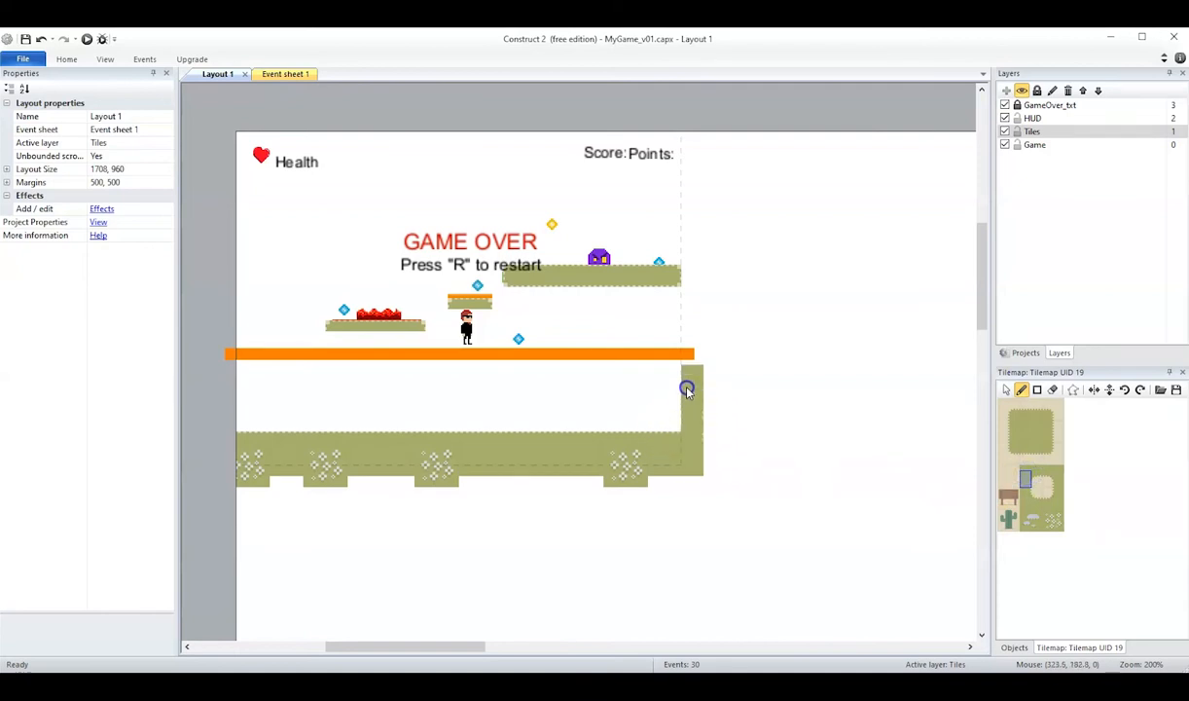
left_click_drag(684, 263, 682, 206)
key("ctrl+z")
key("ctrl+z")
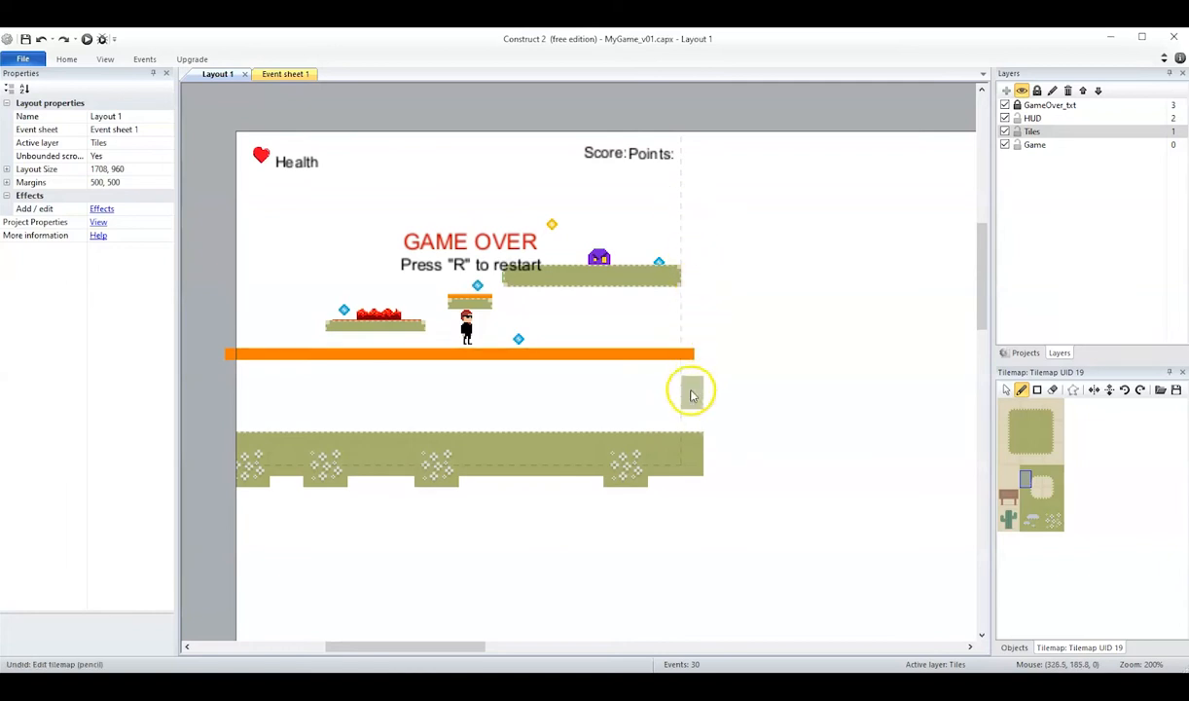
mouse_move(688, 387)
left_mouse_down()
mouse_move(690, 300)
mouse_move(688, 443)
left_mouse_up()
left_click(692, 277)
left_click(689, 255)
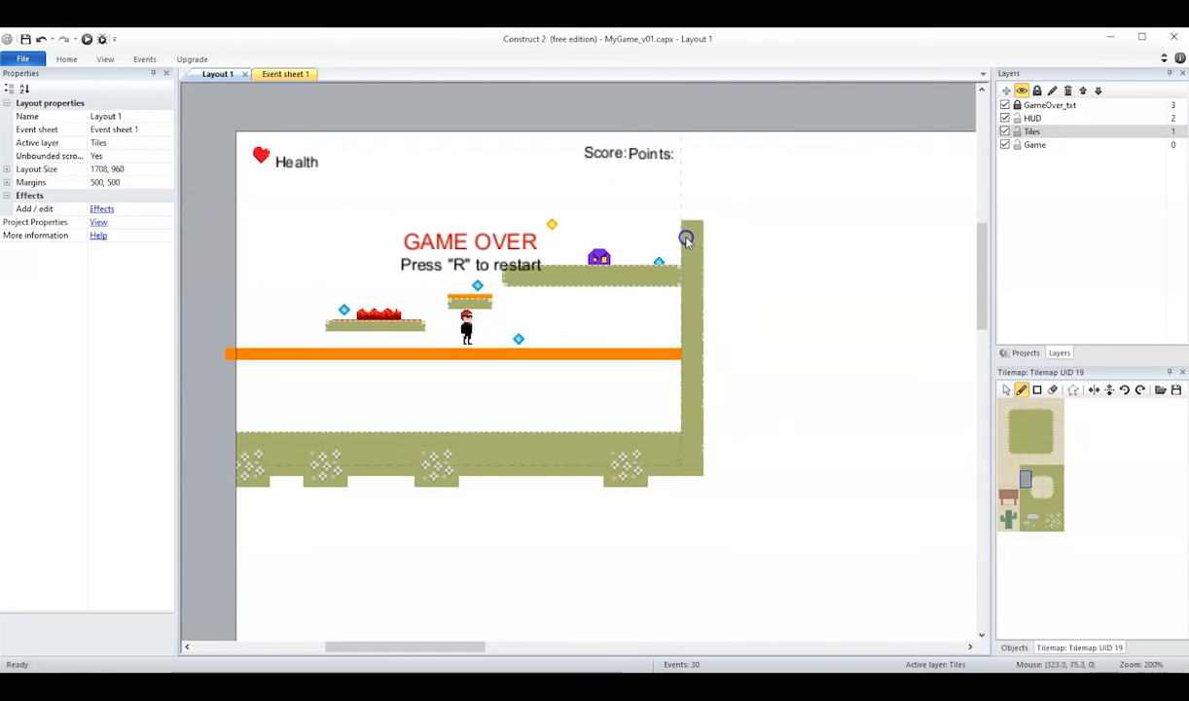
left_click_drag(685, 207, 688, 156)
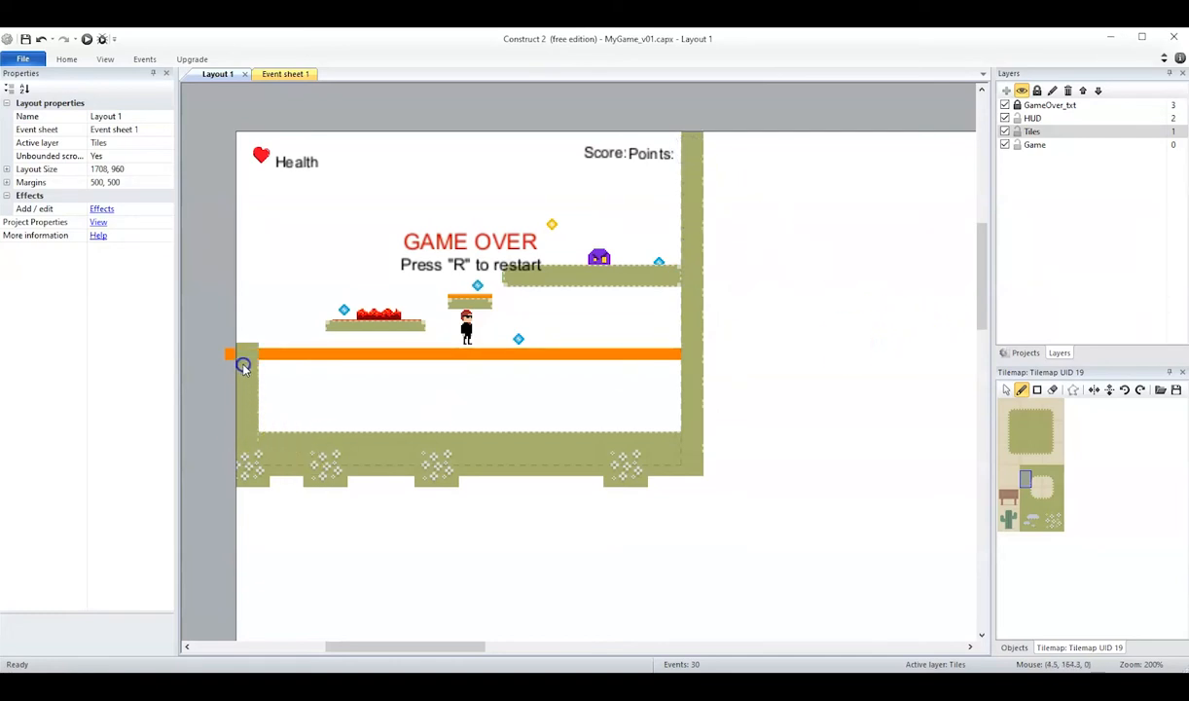
left_click_drag(243, 318, 245, 153)
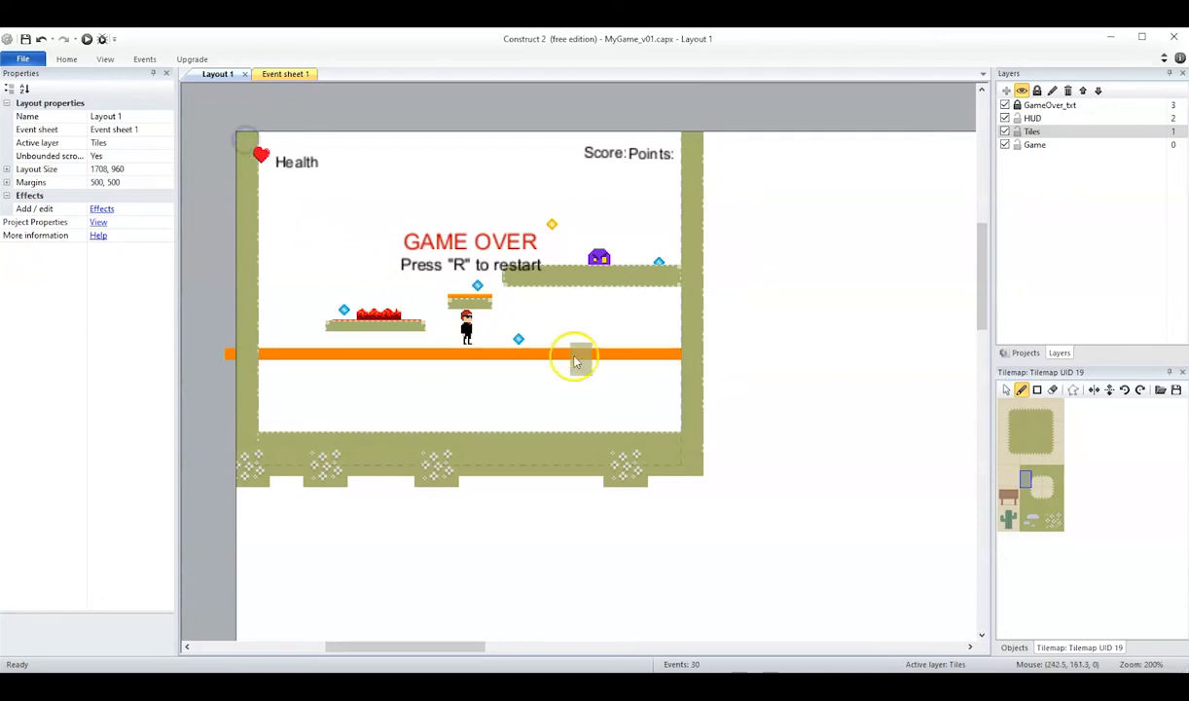
Stamp the cloud tile block side by side along the top of the layout, from the left wall to the right wall, as a ceiling.
left_click(1024, 516)
left_click(249, 152)
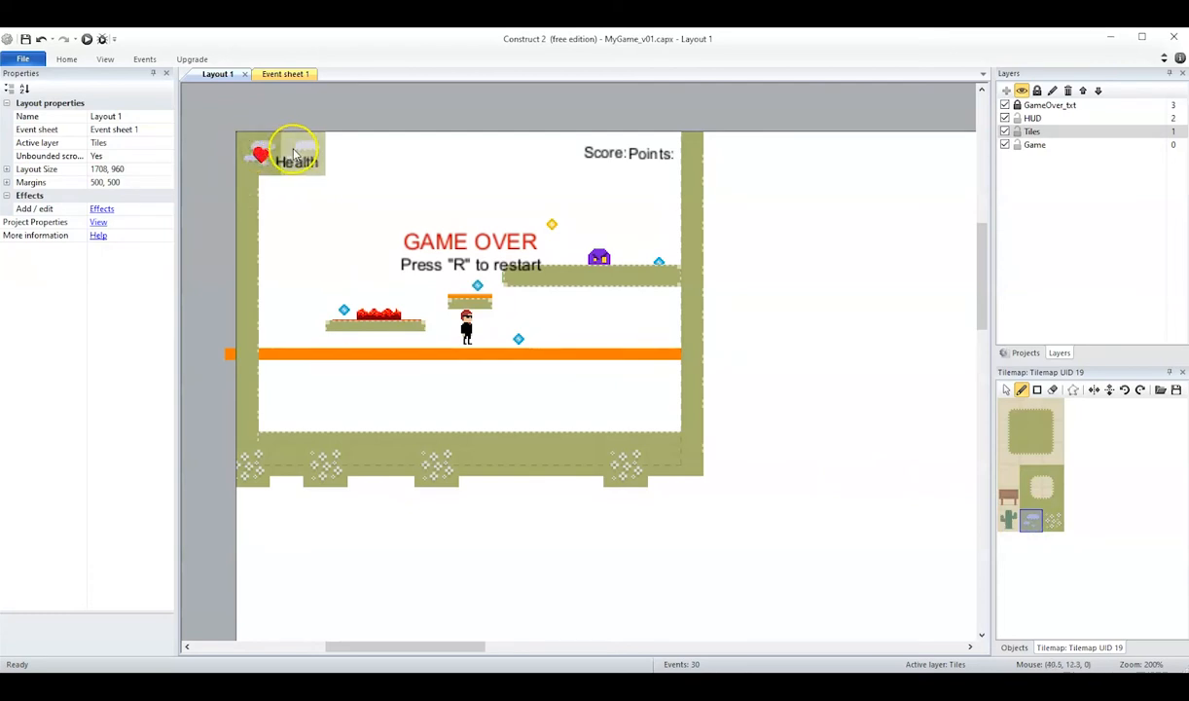
left_click(292, 154)
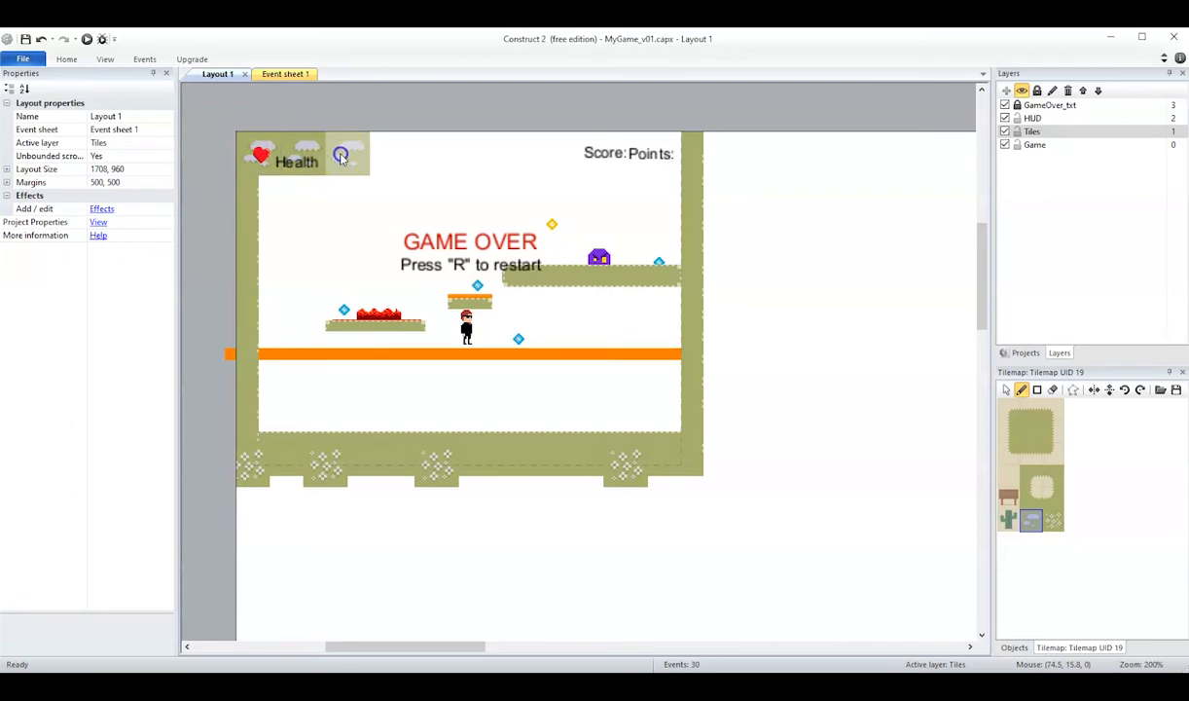
left_click(341, 155)
left_click(384, 156)
left_click(427, 158)
left_click(477, 156)
left_click(522, 156)
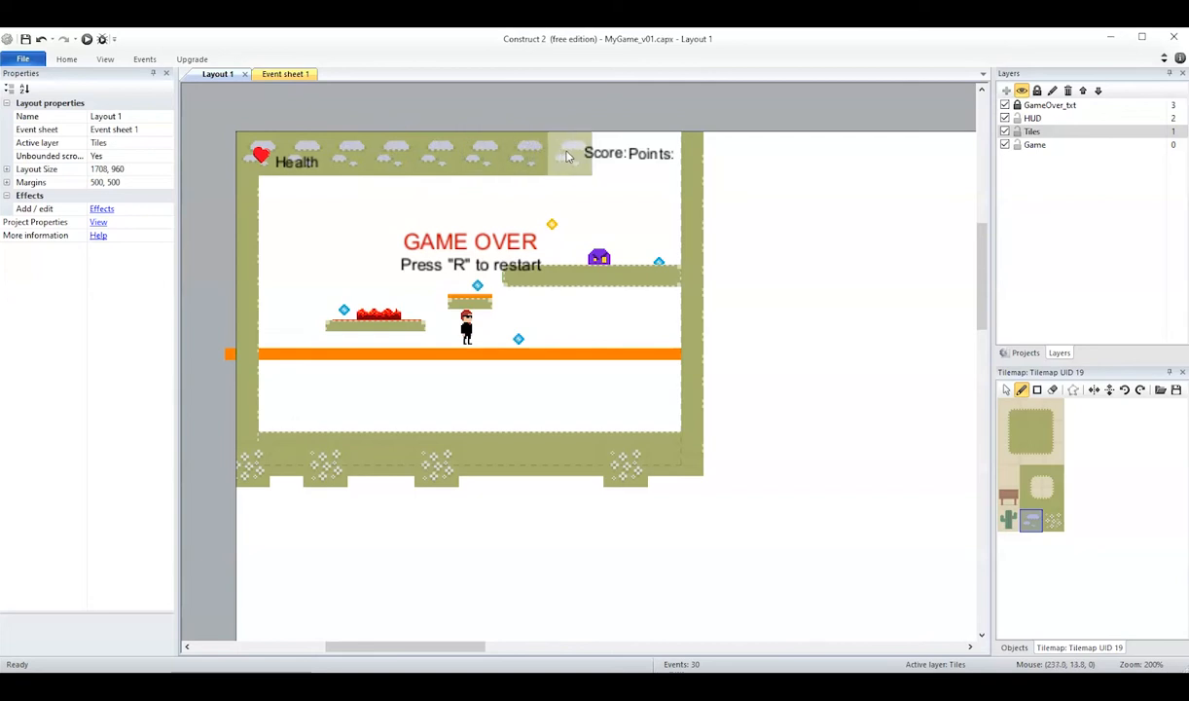
left_click(568, 156)
left_click(611, 156)
left_click(644, 156)
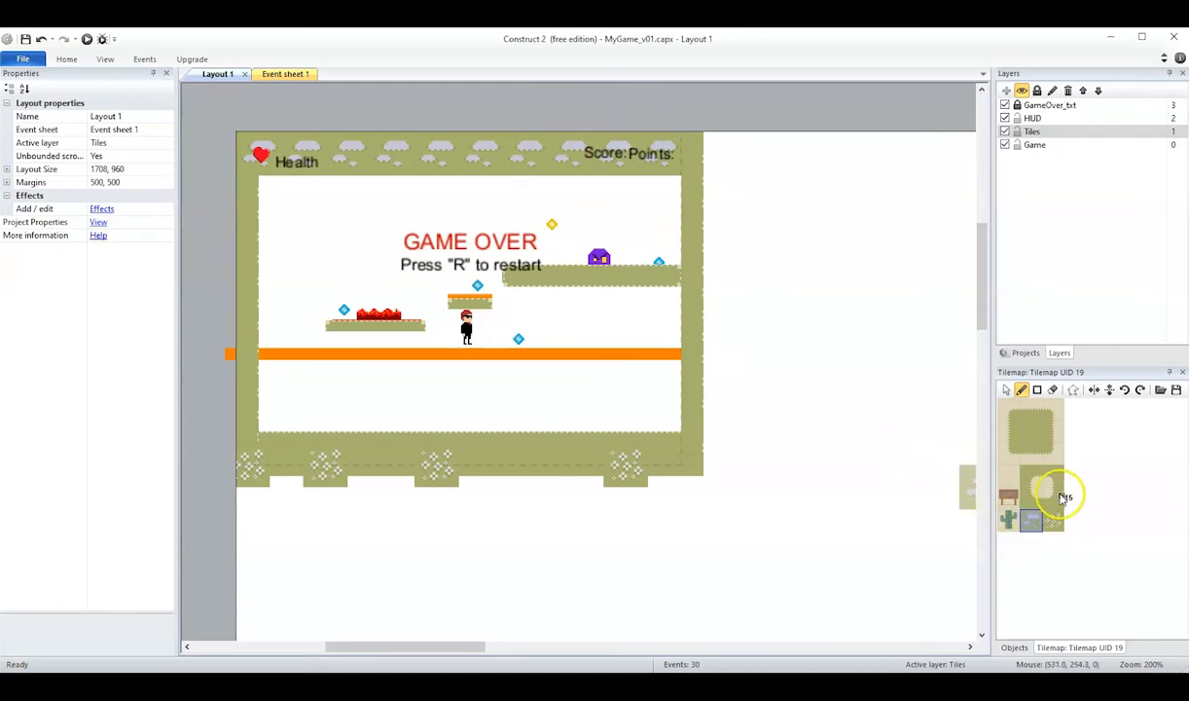
Fill the gaps between the flower patches along the ground's bottom row with the plain grass tile above the sandy opening.
left_click(1012, 494)
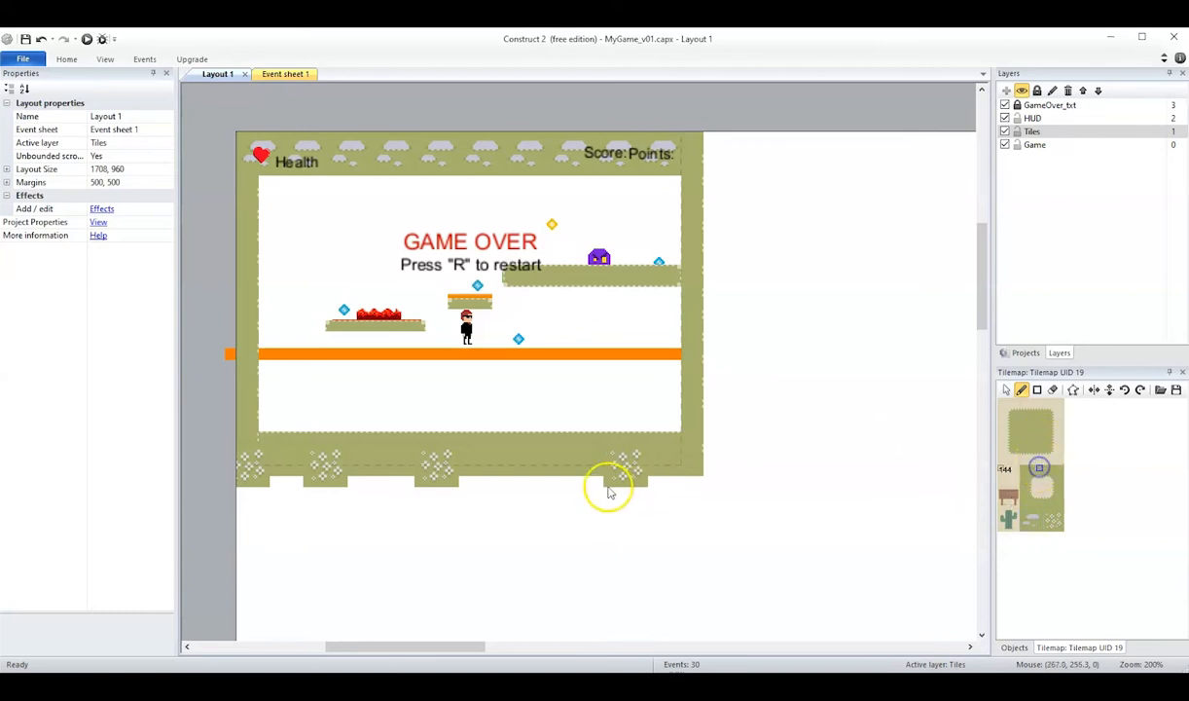
mouse_move(598, 480)
left_mouse_down()
mouse_move(441, 474)
mouse_move(467, 486)
mouse_move(525, 478)
left_mouse_up()
mouse_move(394, 478)
left_mouse_down()
mouse_move(353, 481)
mouse_move(384, 486)
left_mouse_up()
mouse_move(293, 483)
left_mouse_down()
mouse_move(268, 485)
mouse_move(292, 487)
left_mouse_up()
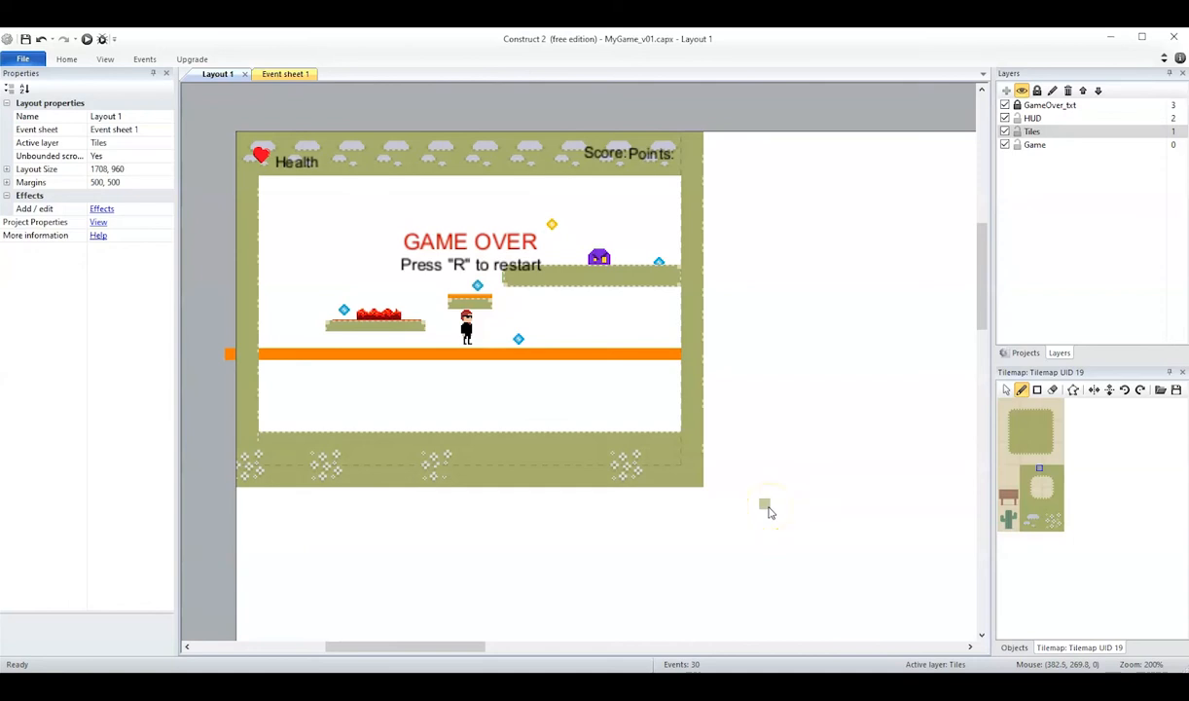
Paint a two-tile-high platform below the orange floor using the grass block's top-edge and bottom-edge tiles.
left_click(1008, 390)
left_click(1022, 391)
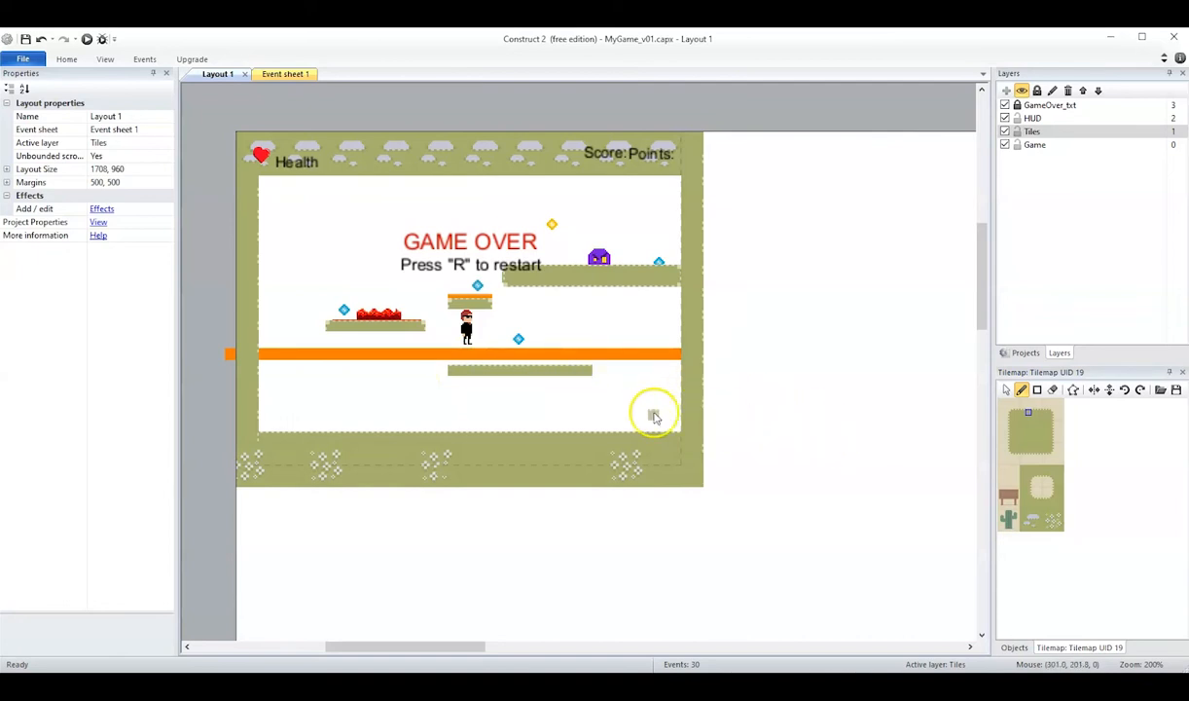
left_click(1032, 457)
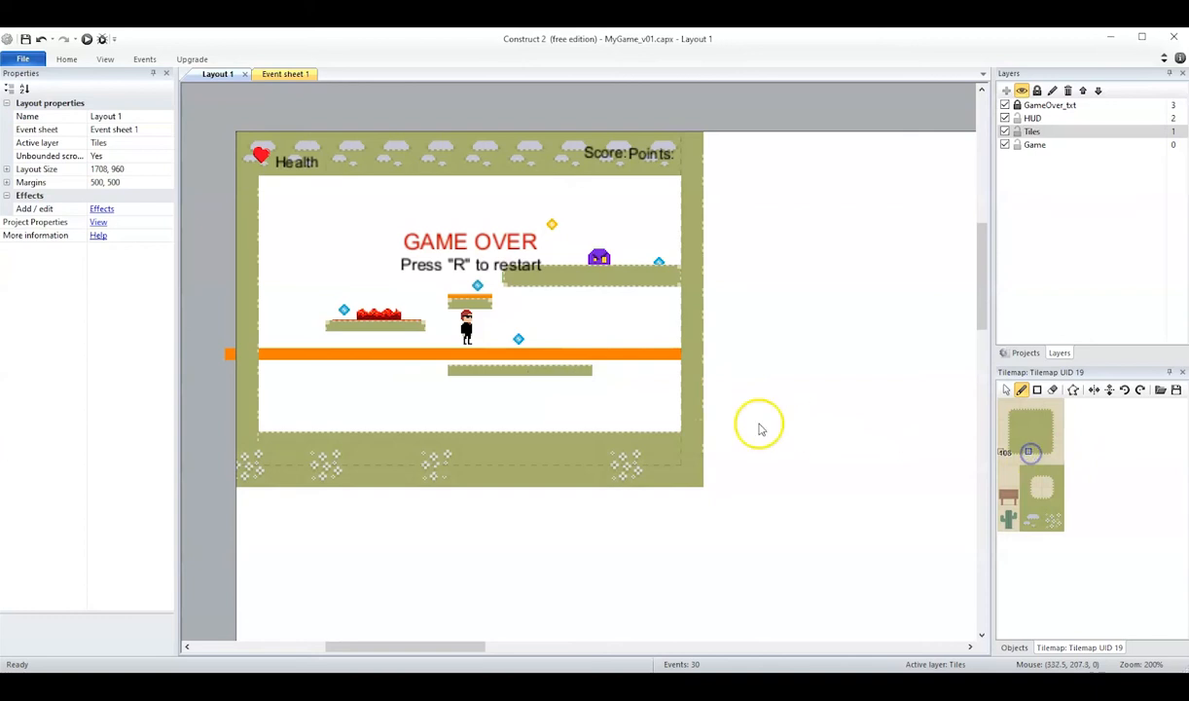
left_click_drag(455, 383, 491, 385)
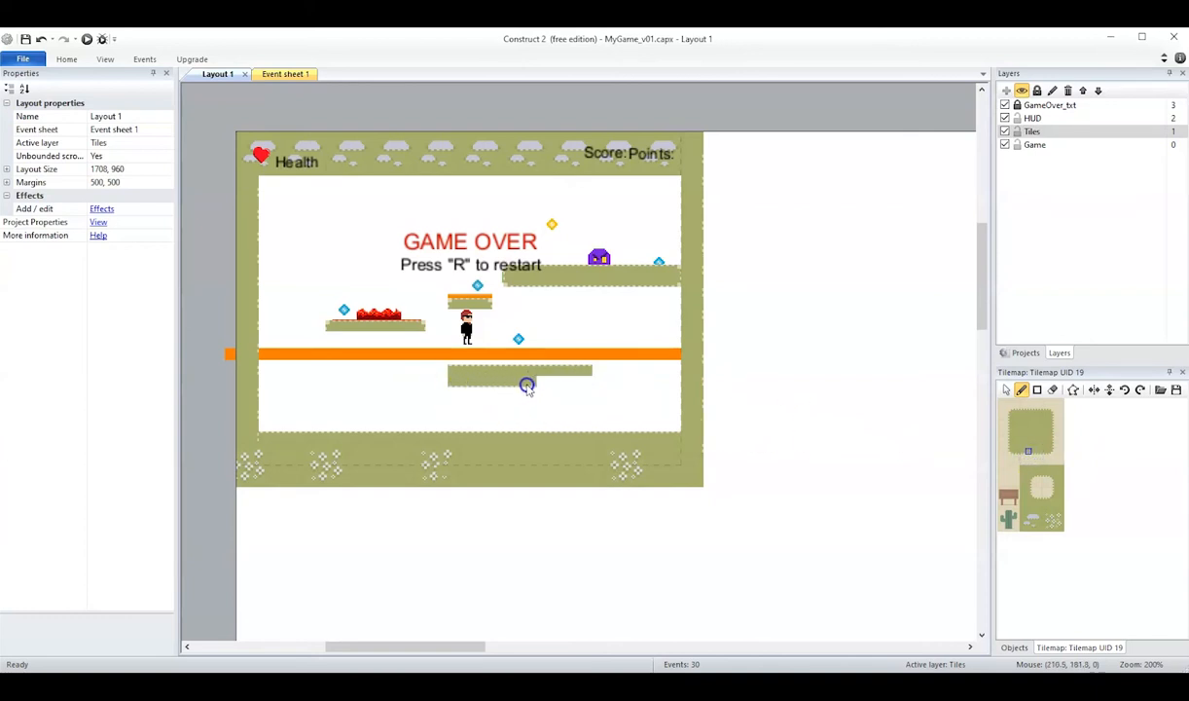
Cap the new platform's upper right end with the top-right corner tile and its lower left end with that tile rotated 180 degrees.
left_click(1050, 412)
left_click(598, 372)
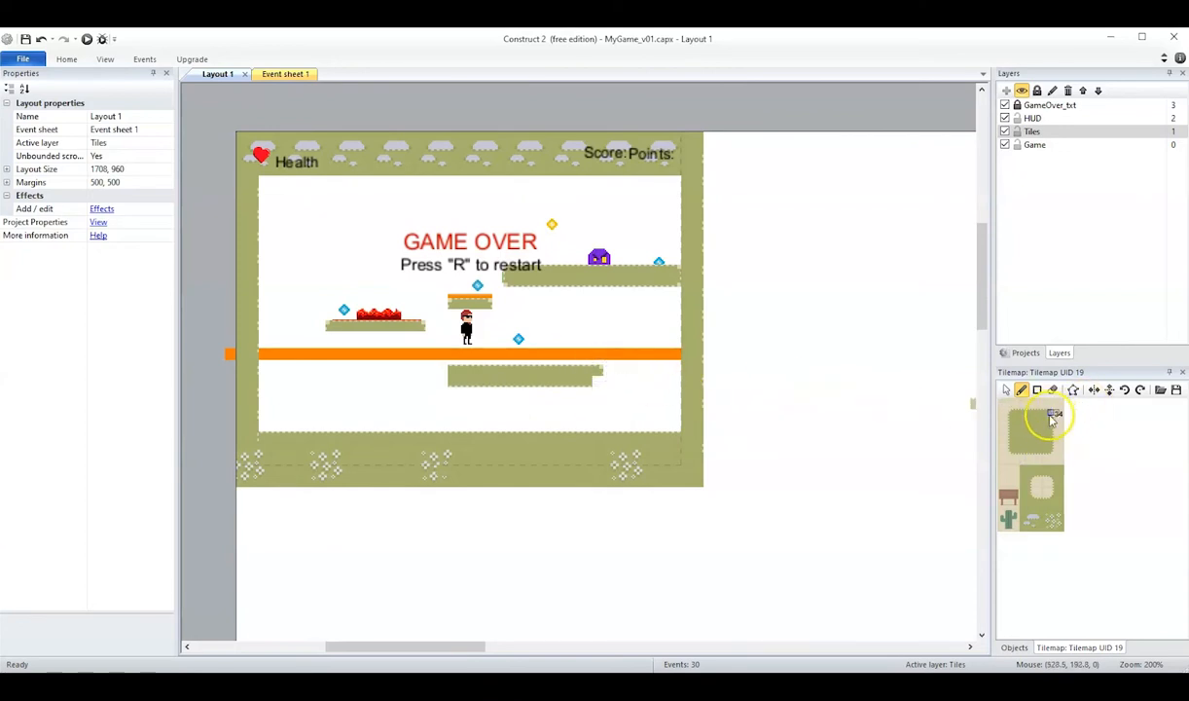
left_click(1141, 390)
left_click(1141, 392)
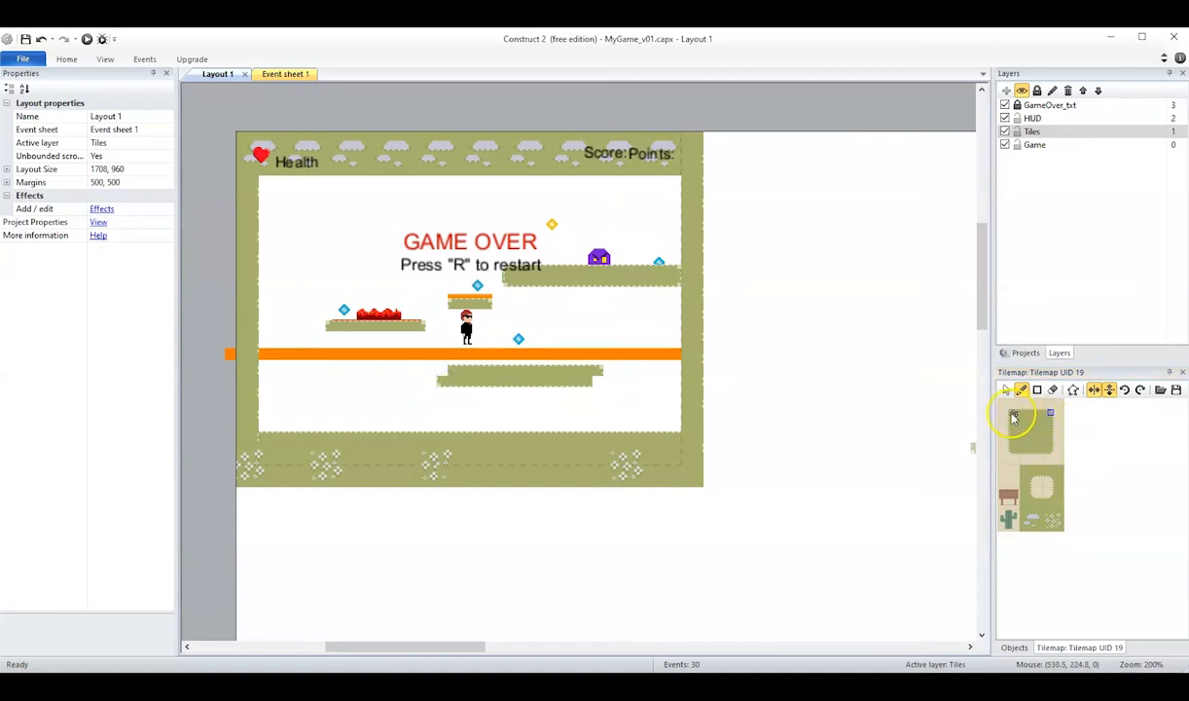
Cap the platform's upper left end with the unrotated top-left corner tile and its lower right end with the bottom-right corner tile.
left_click(441, 370)
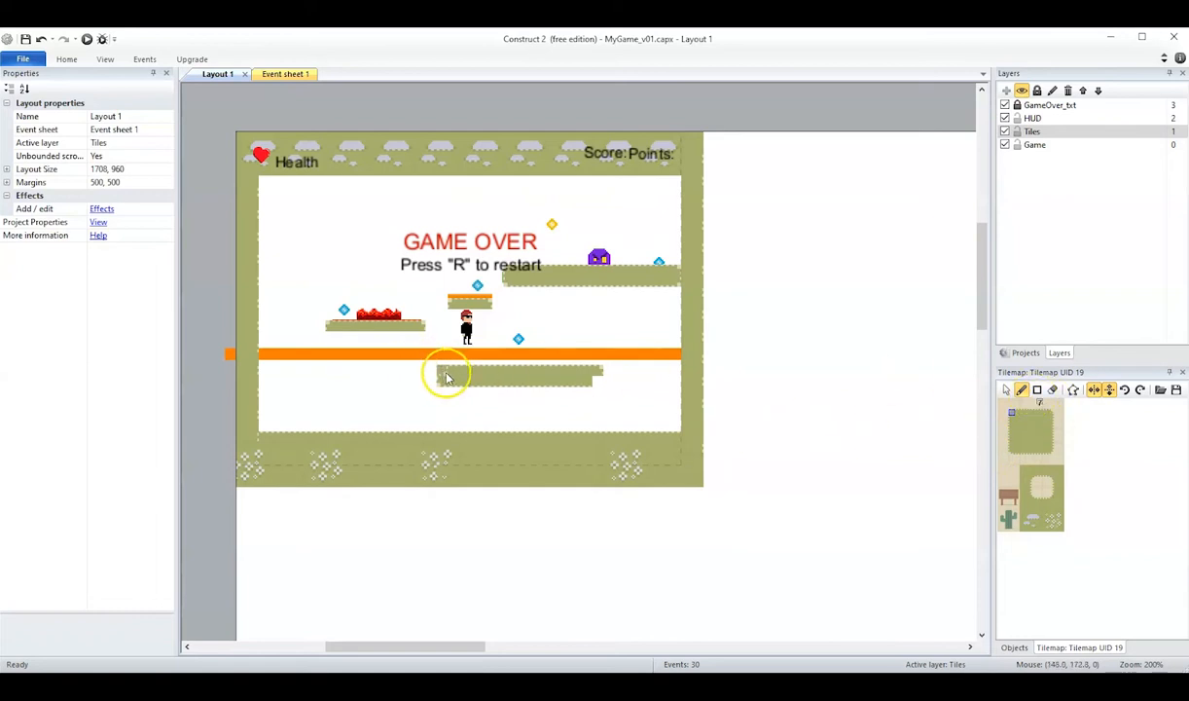
left_click(1141, 391)
left_click(1141, 391)
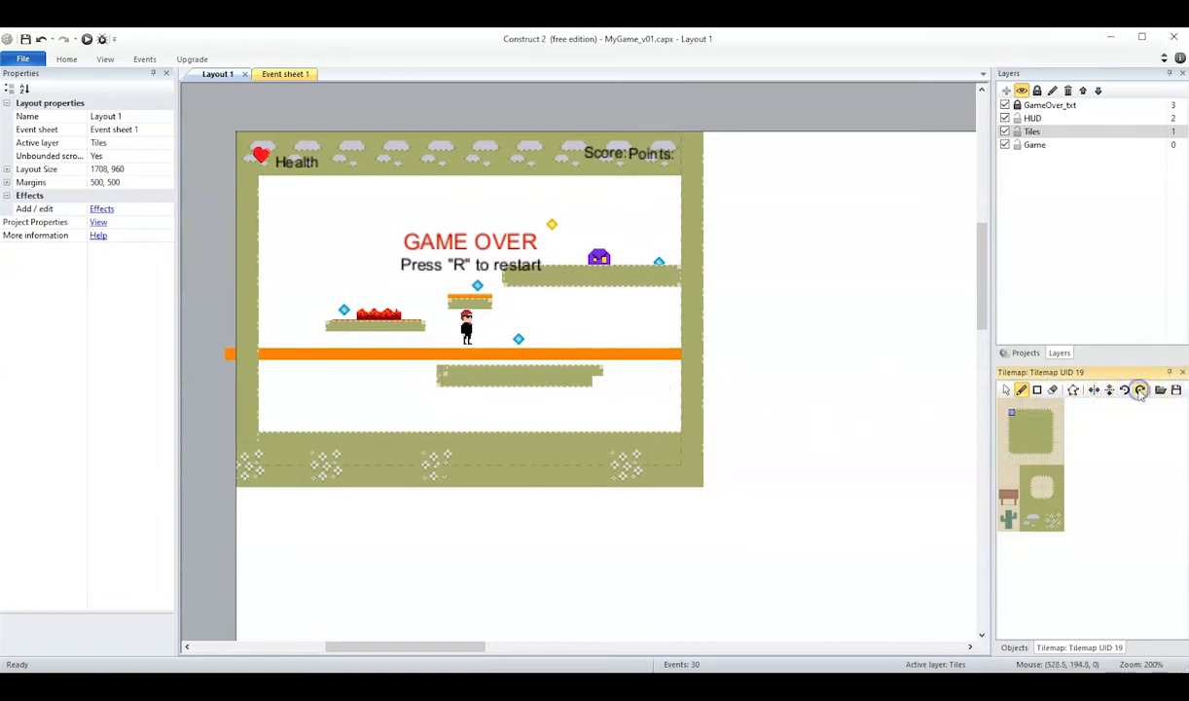
left_click(444, 370)
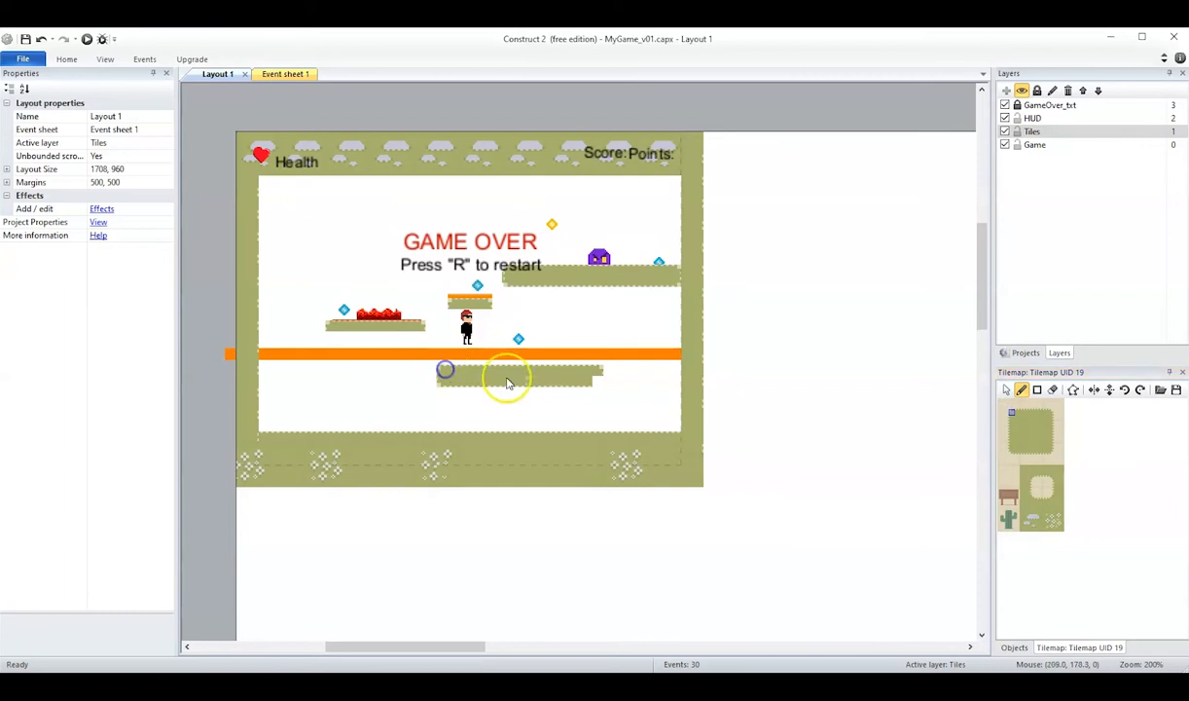
left_click(1050, 450)
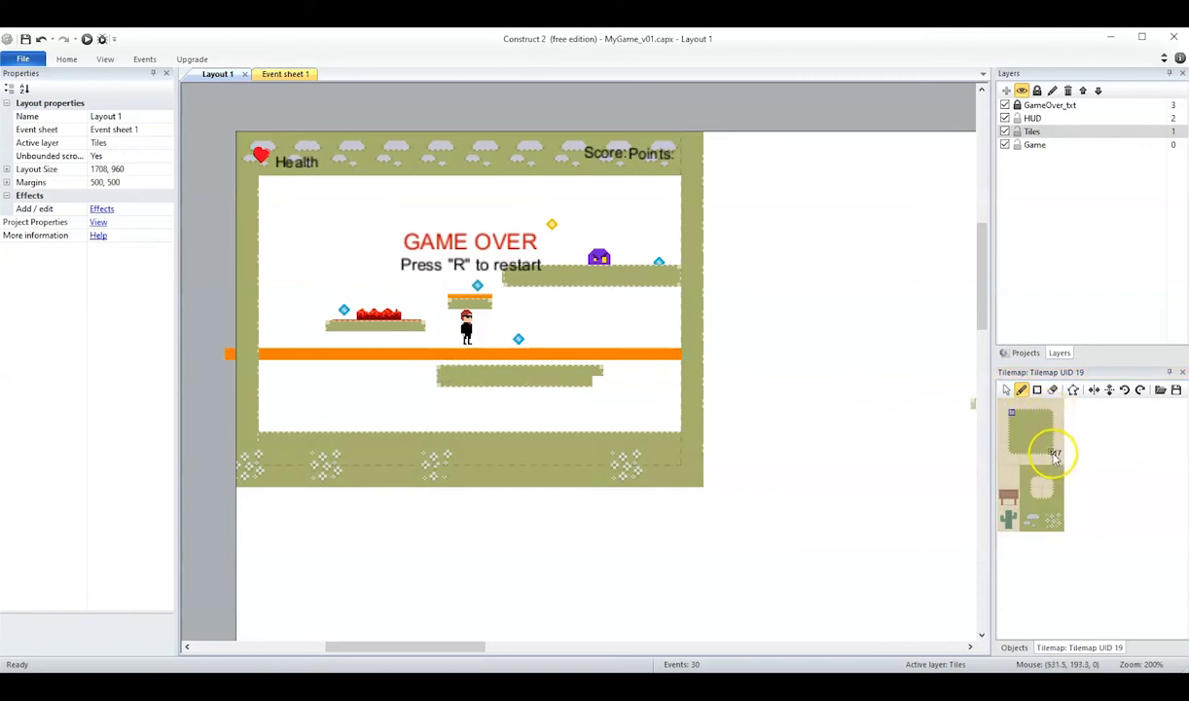
left_click(595, 380)
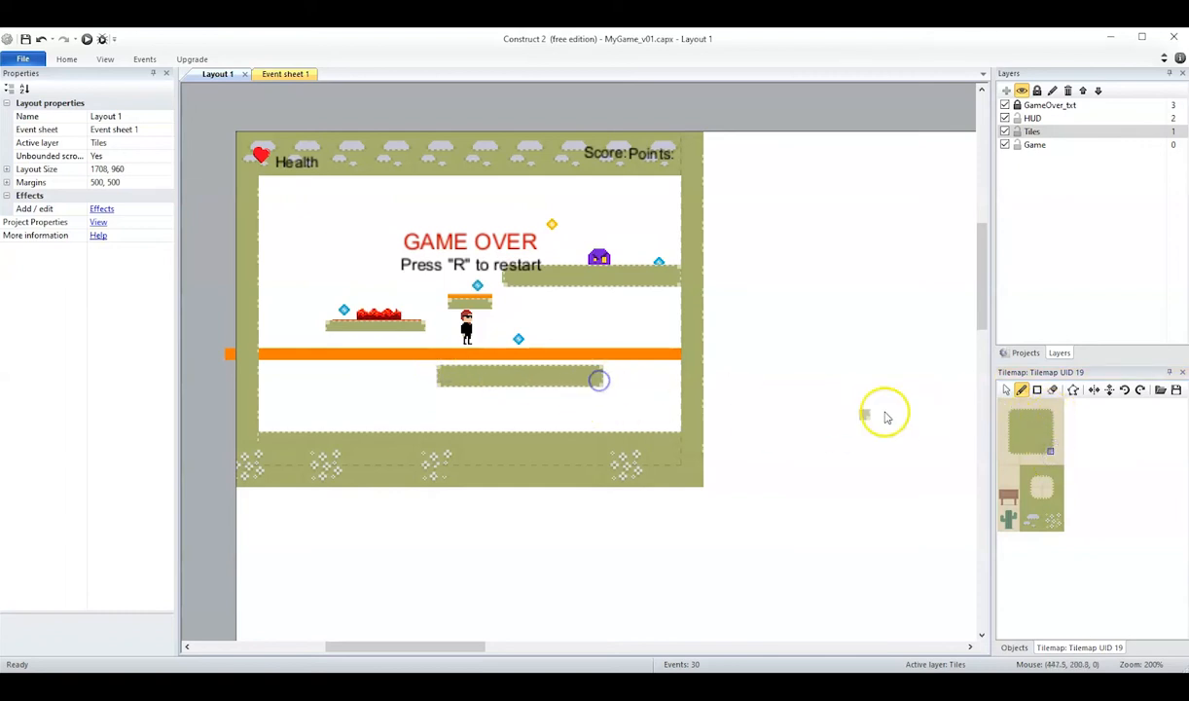
Paint a one-row platform six tiles wide above the ground's left part, using the top-edge tile and the two top corner tiles as ends.
left_click(1029, 415)
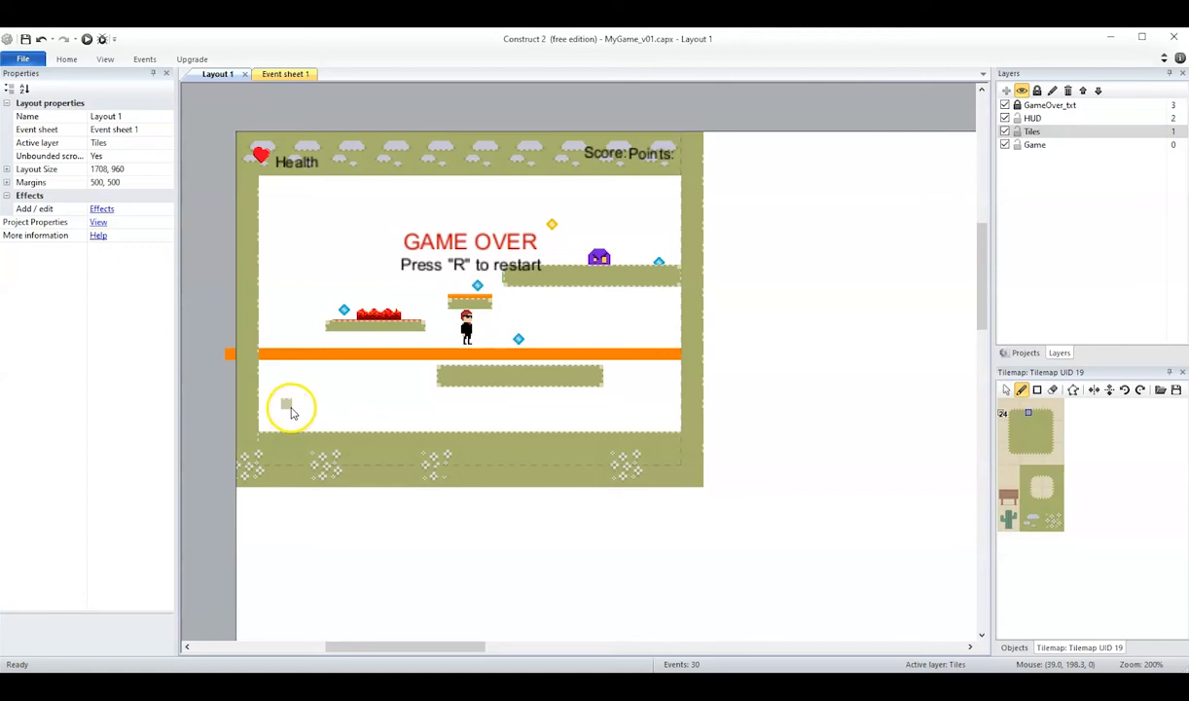
left_click(348, 409)
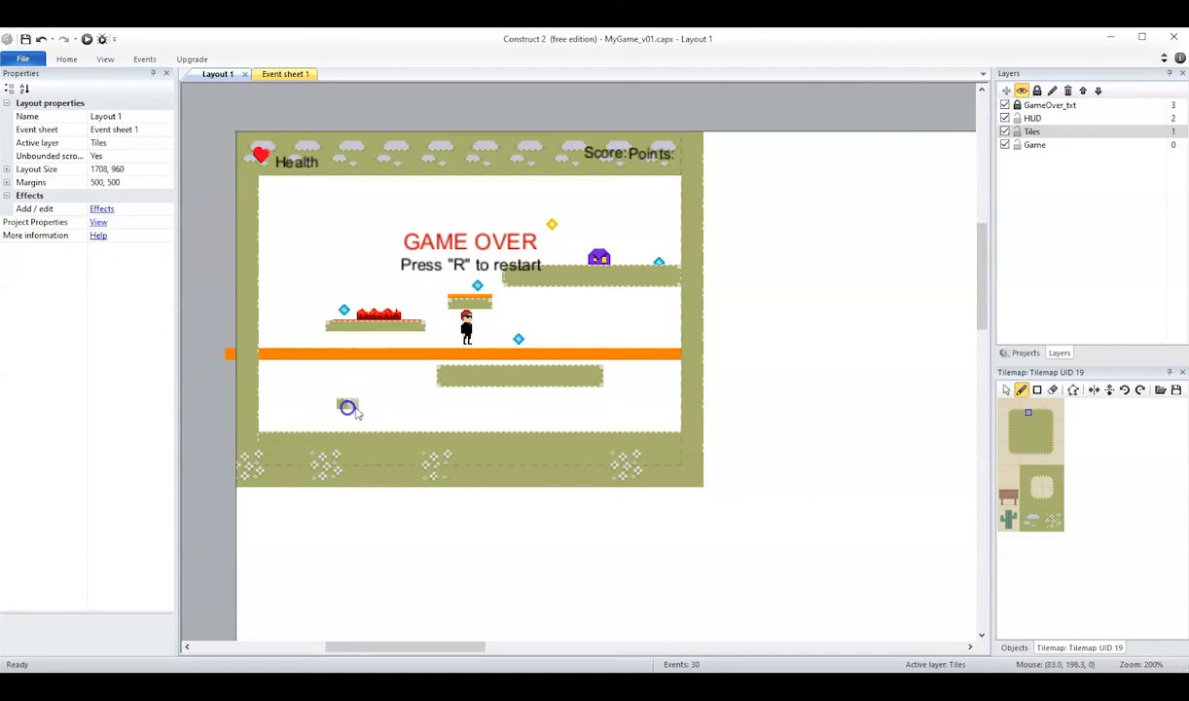
left_click(387, 410)
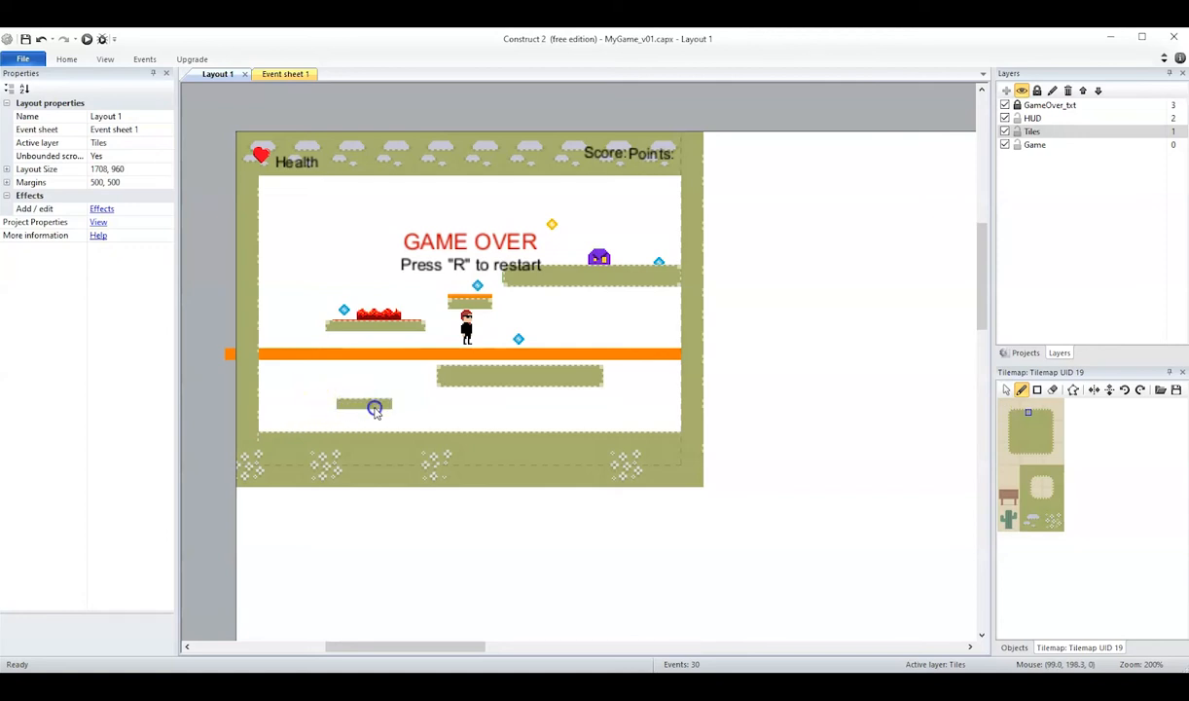
left_click(397, 407)
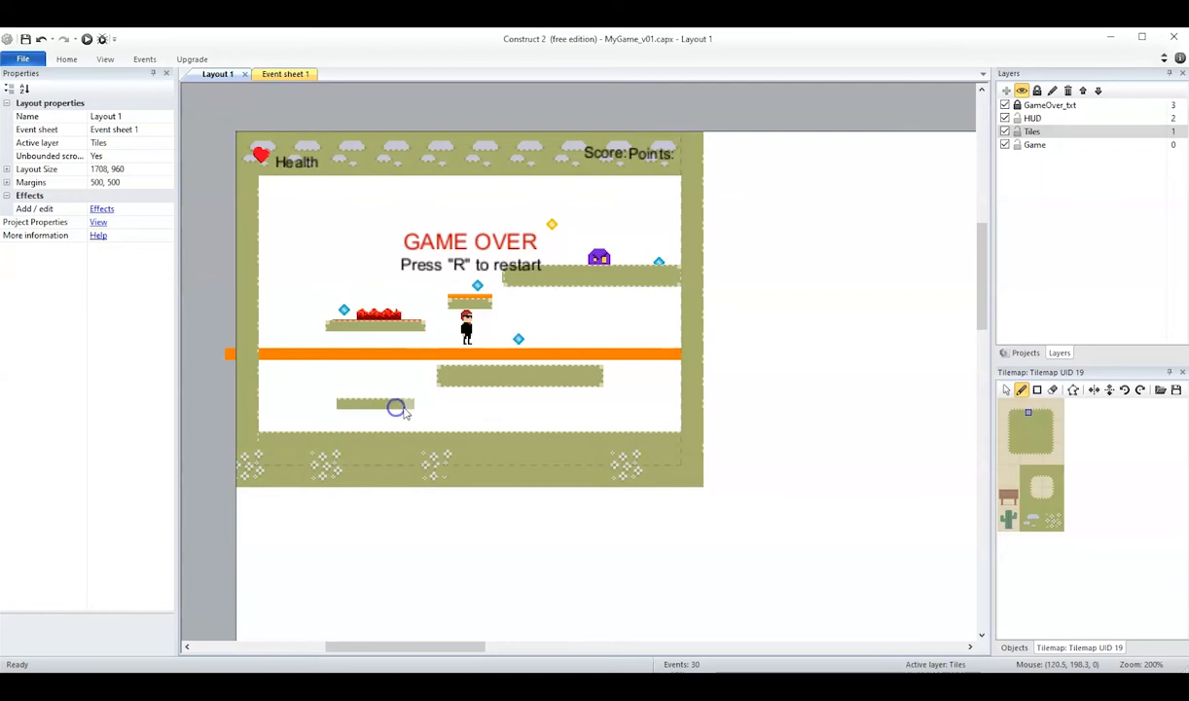
left_click(1052, 413)
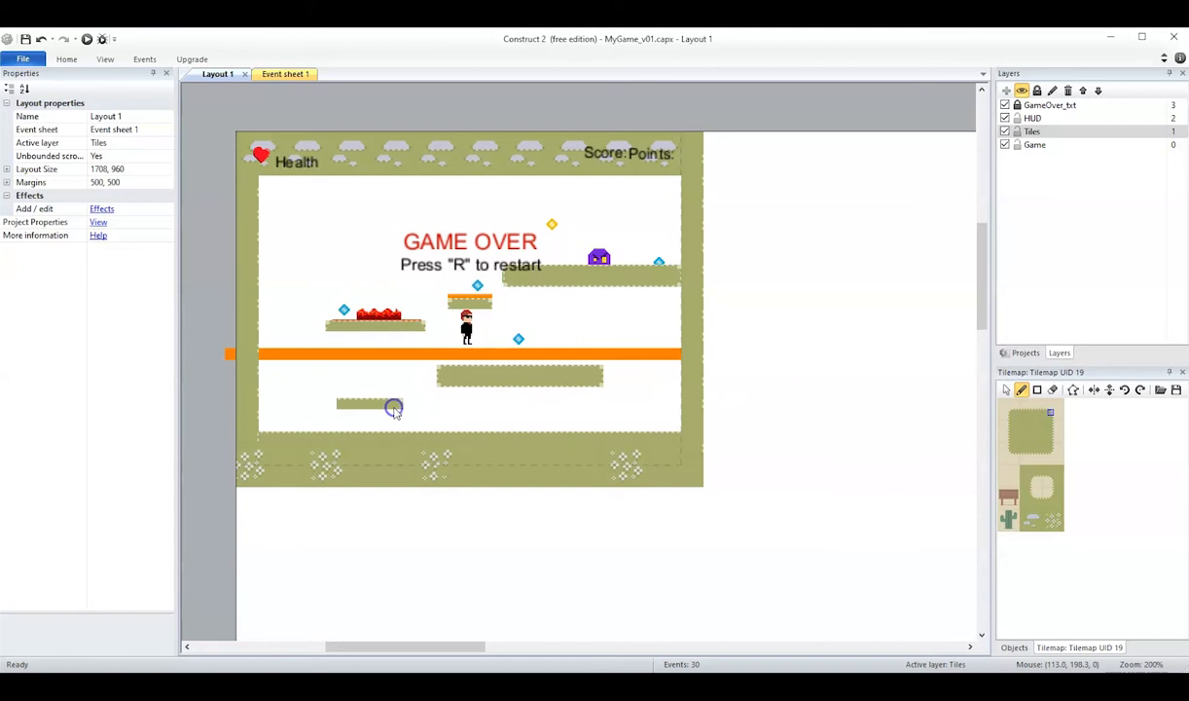
left_click(1013, 416)
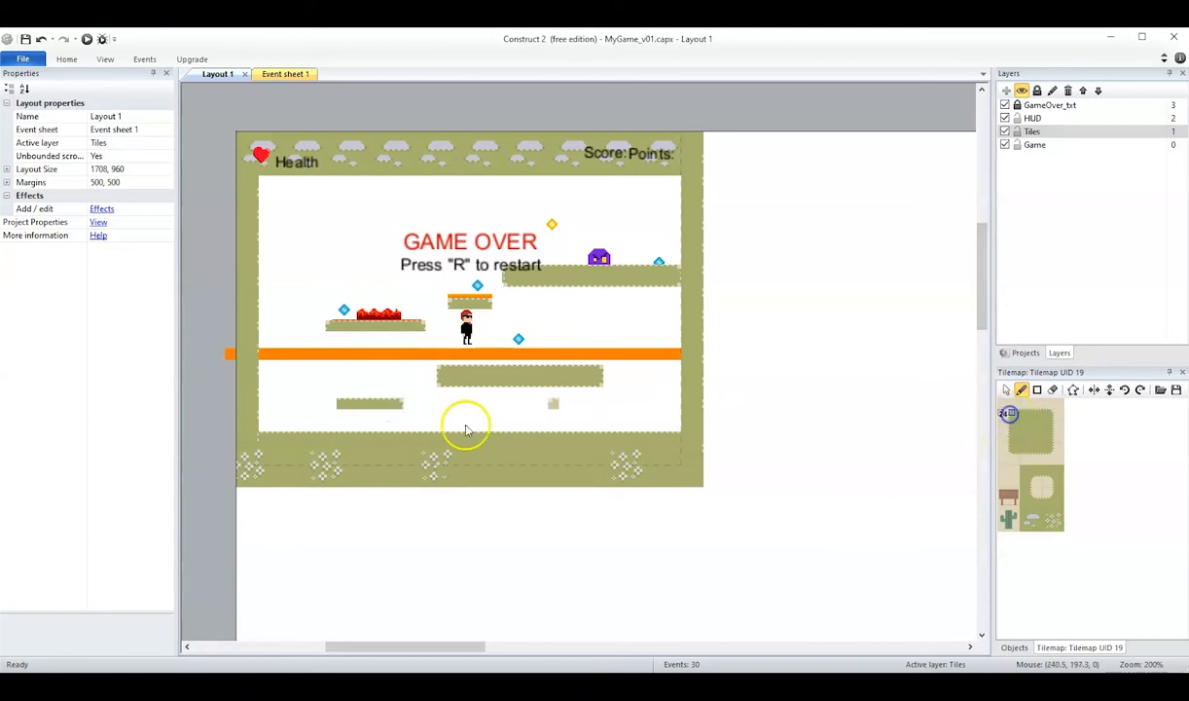
left_click(338, 407)
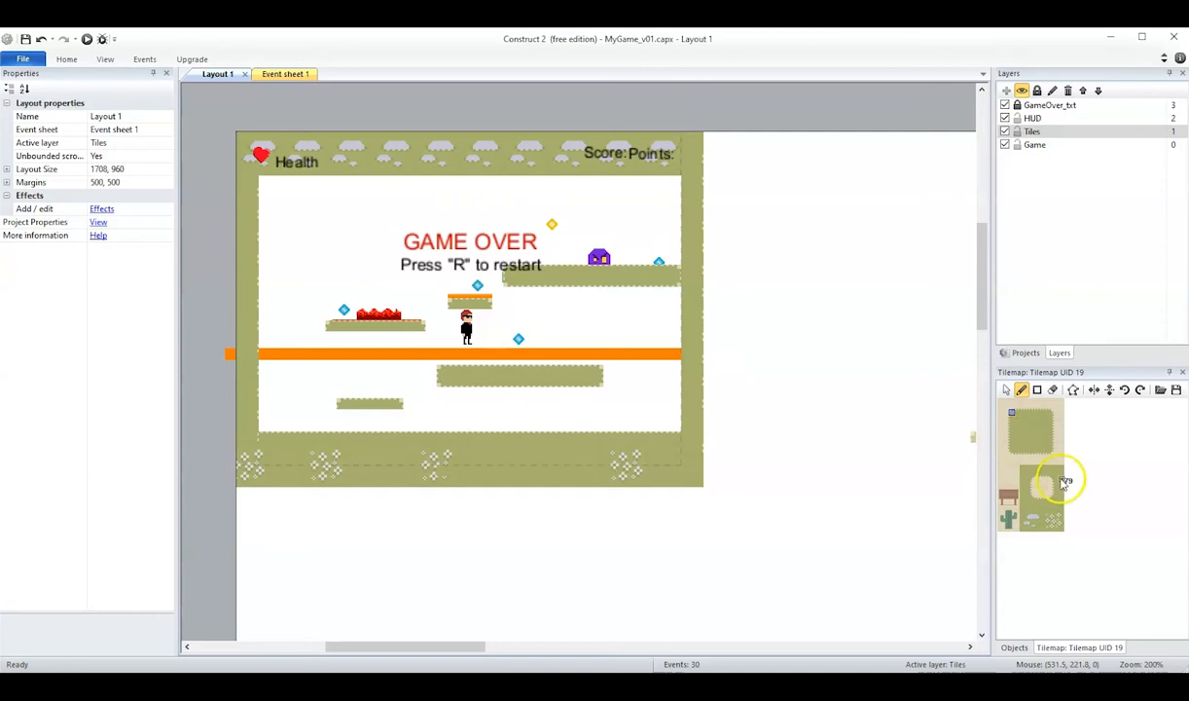
Hide the GameOver_txt layer and paint a five-tile-wide platform with corner-tile ends in the area the game-over text covered.
left_click(1034, 413)
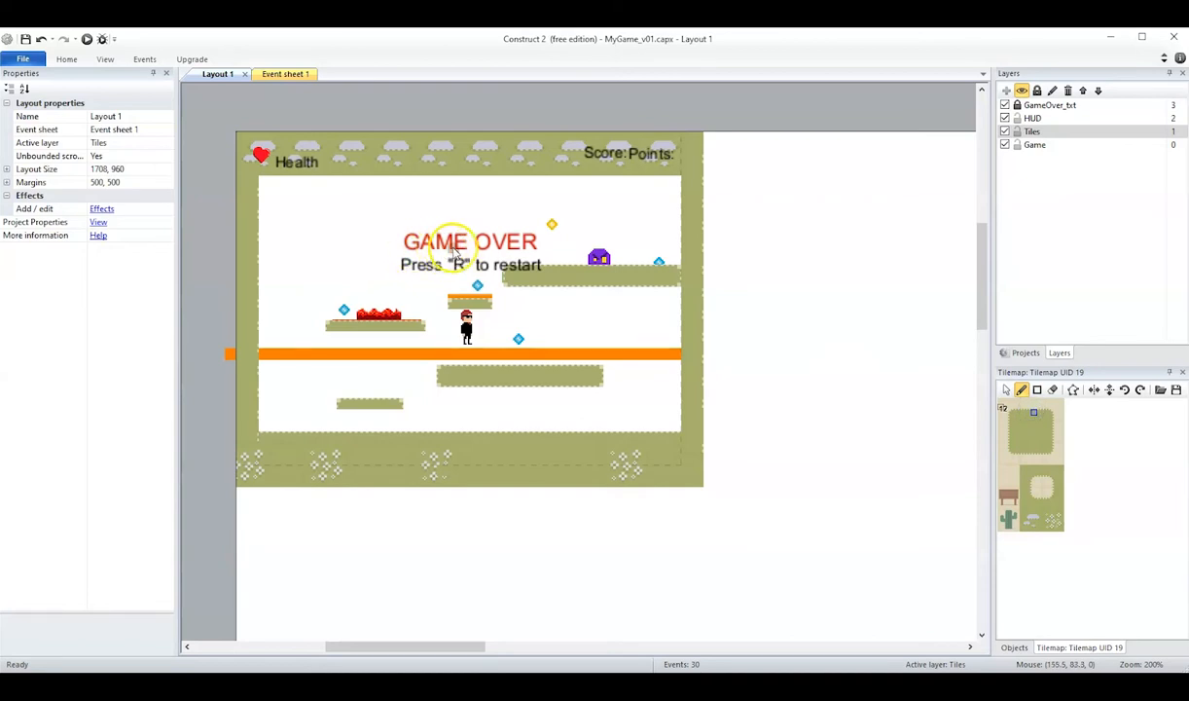
left_click(1005, 105)
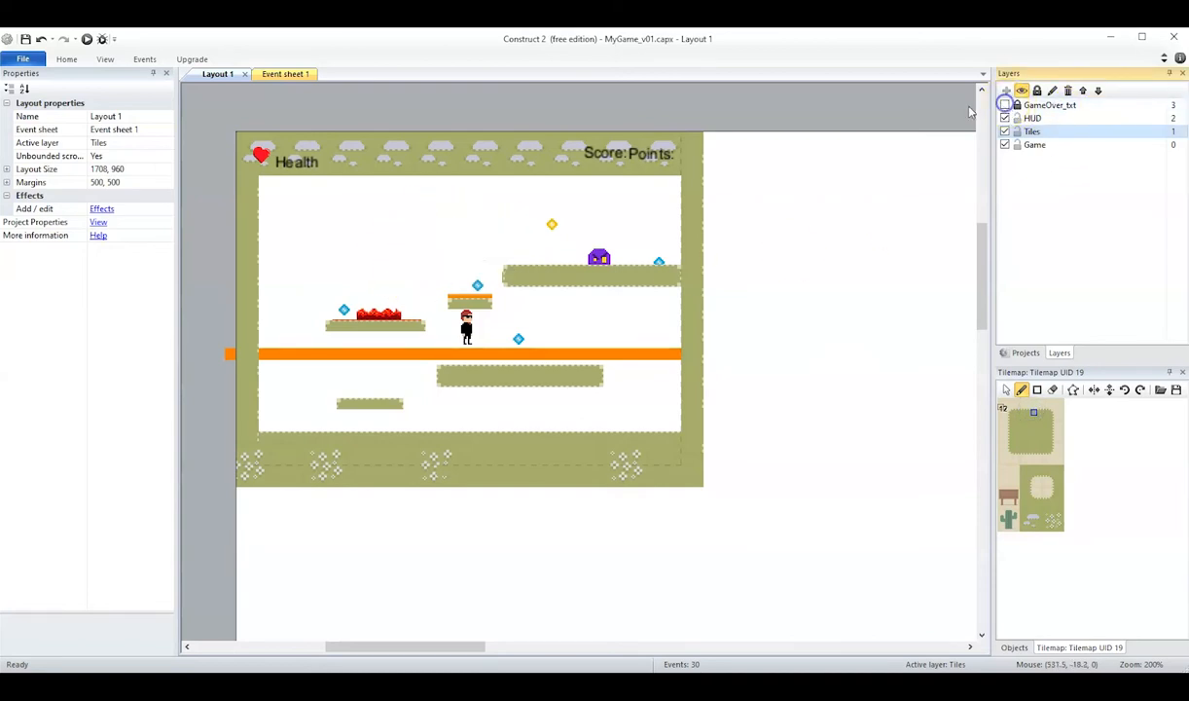
left_click(454, 241)
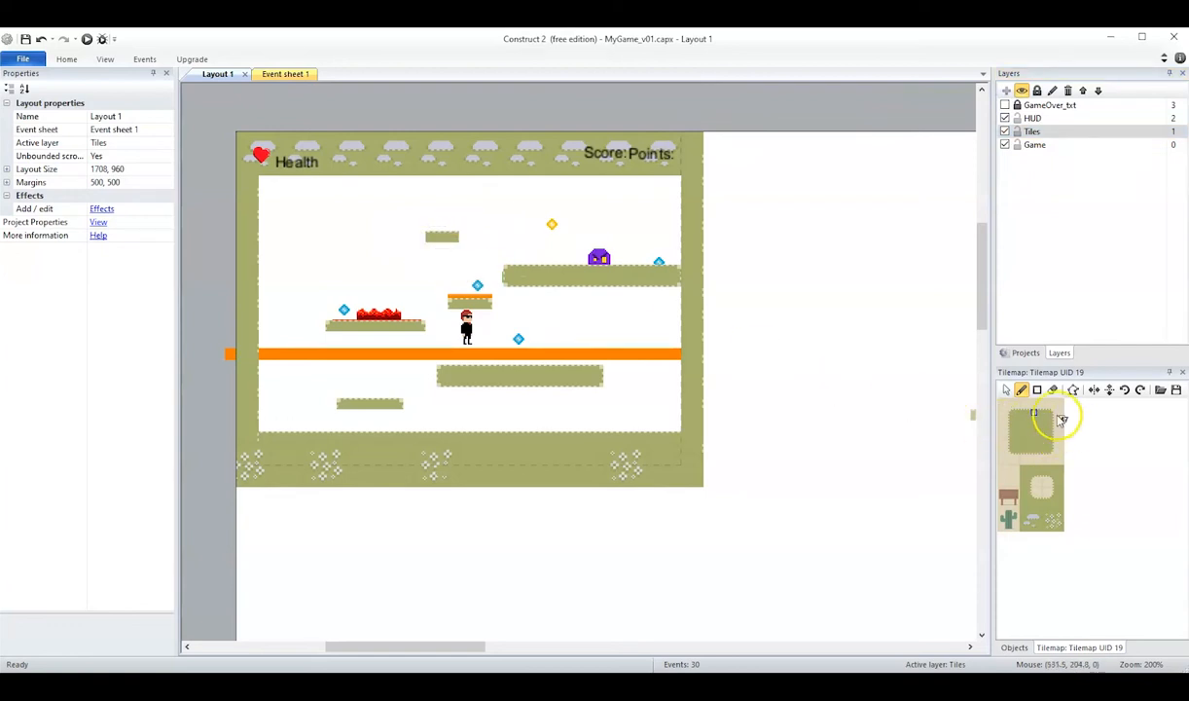
left_click(461, 237)
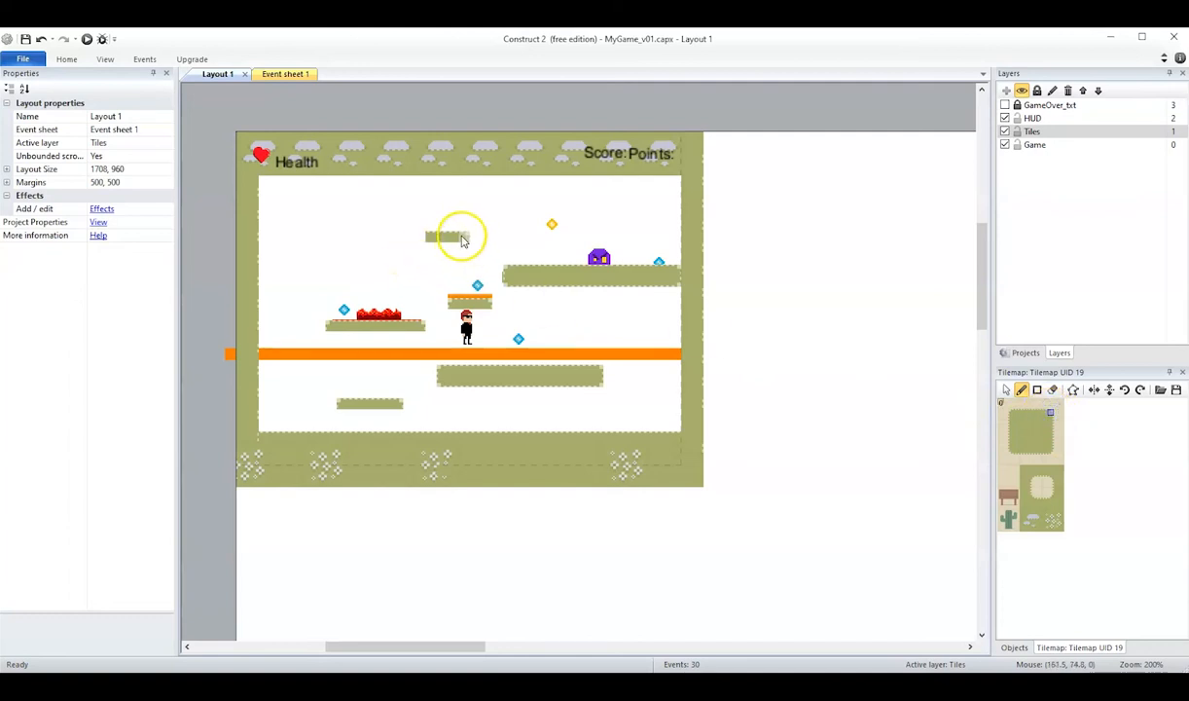
left_click(1013, 417)
left_click(421, 239)
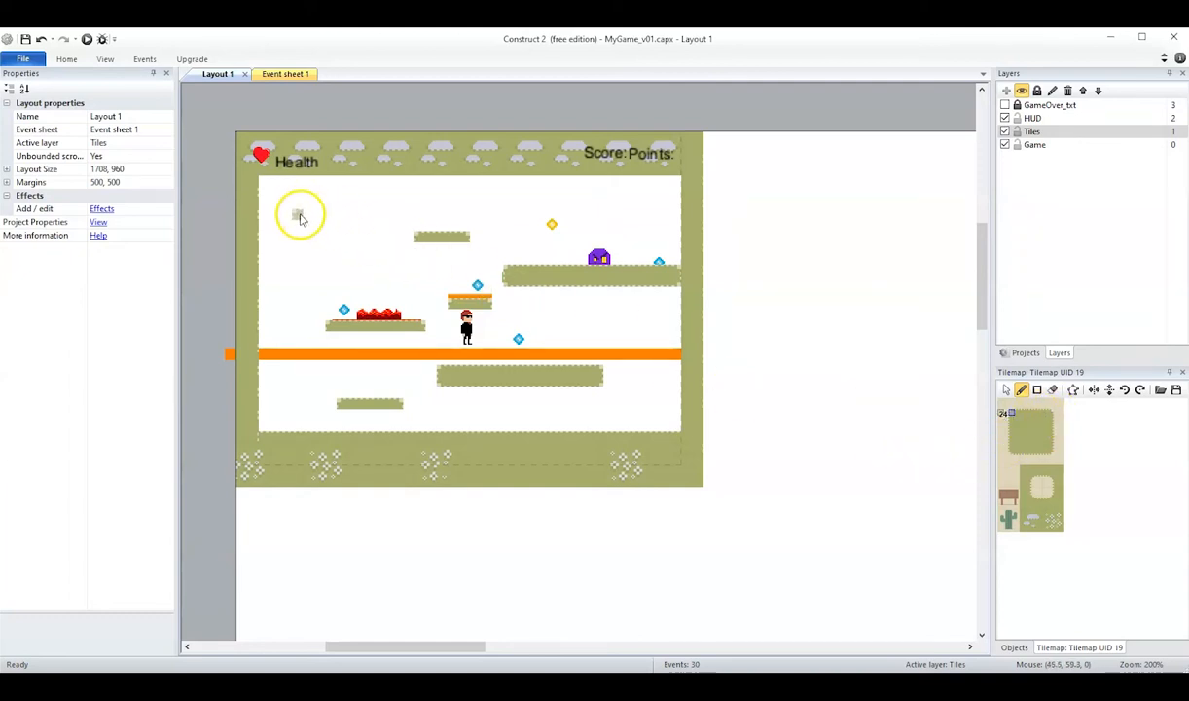
Paint a seven-tile-wide platform below the Health text, placing both corner end tiles and filling between them with top-edge tiles.
left_click(309, 218)
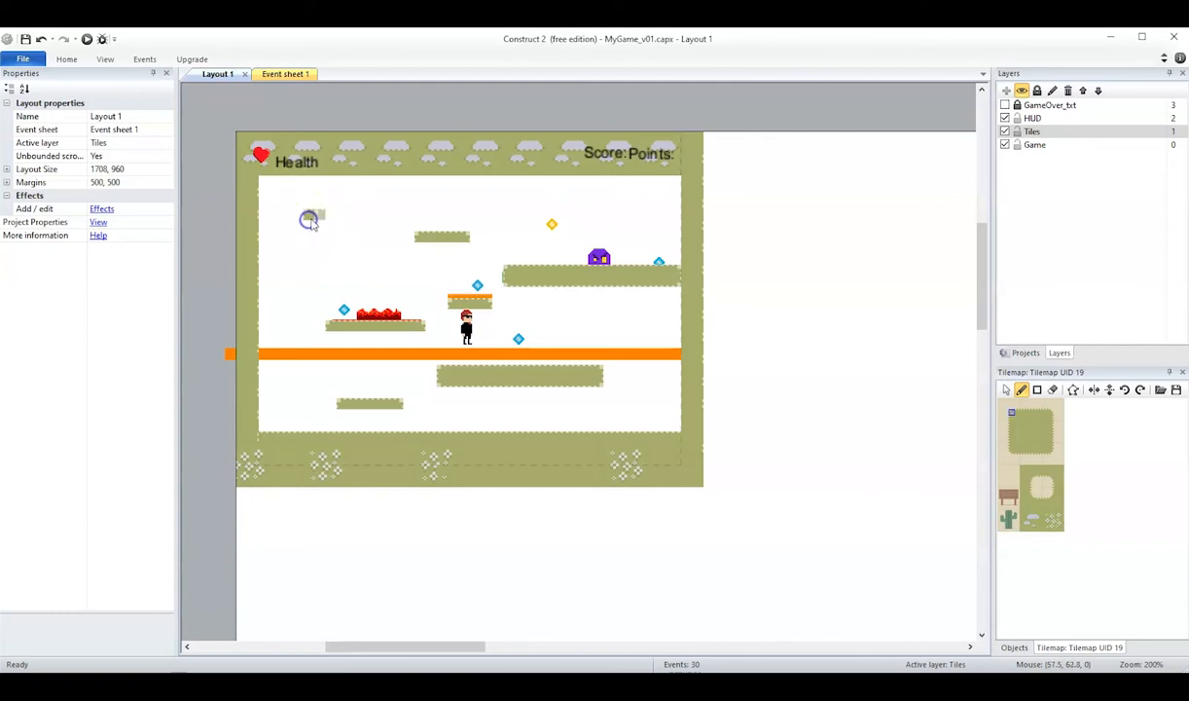
left_click(1053, 416)
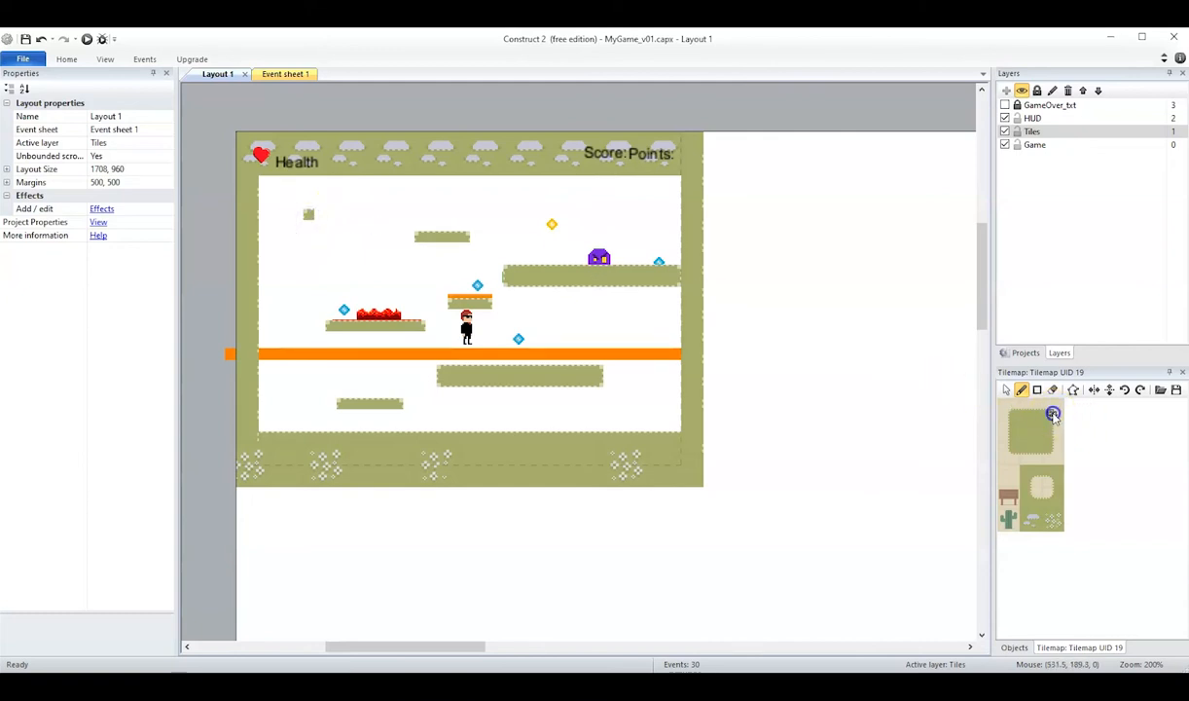
left_click(375, 215)
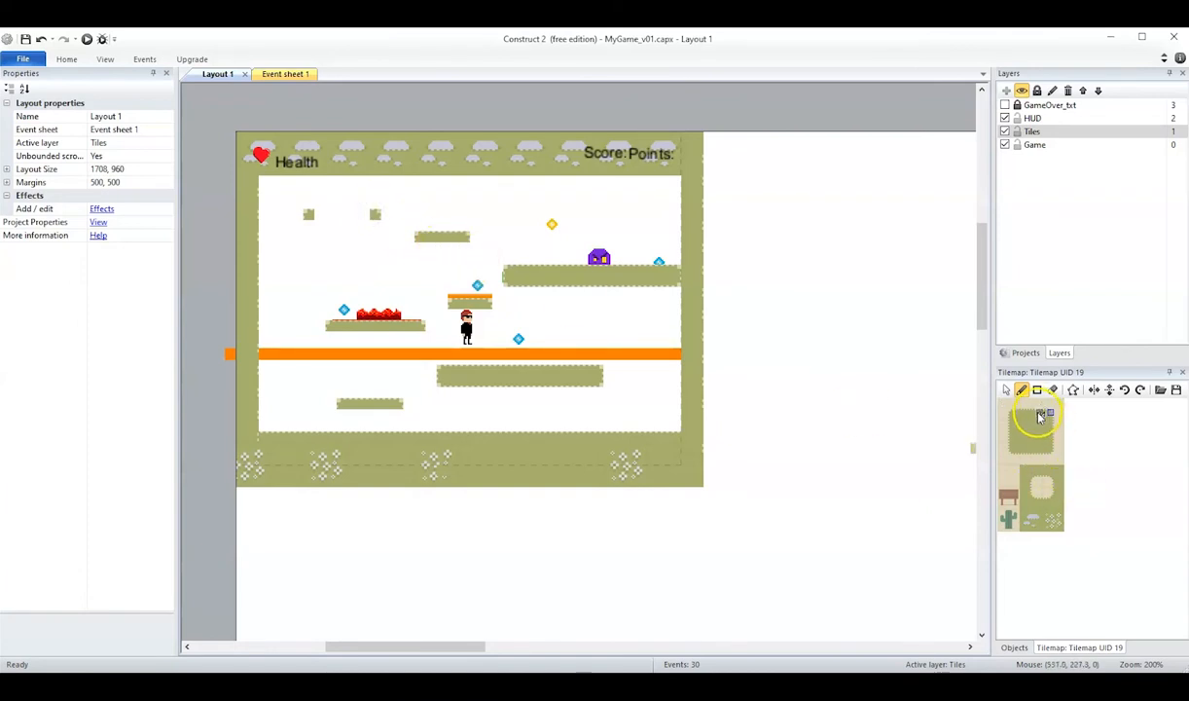
left_click(364, 216)
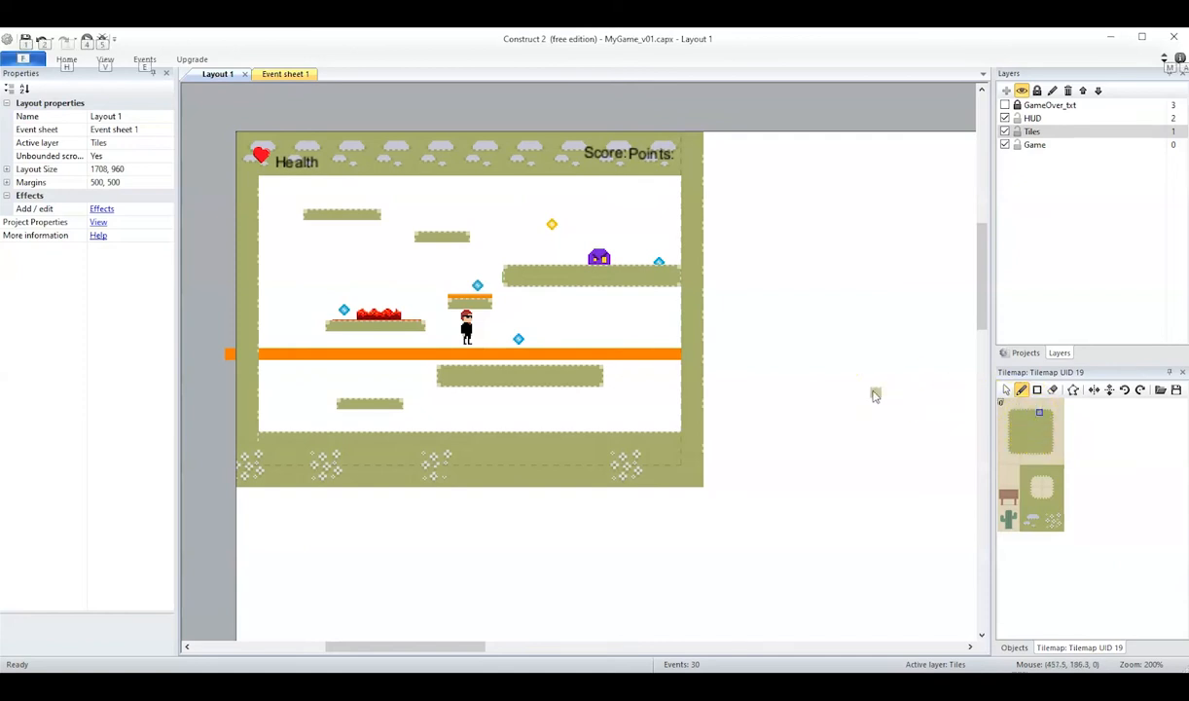
Make the Game layer active and clear the tile selection in the tileset.
left_click(1090, 145)
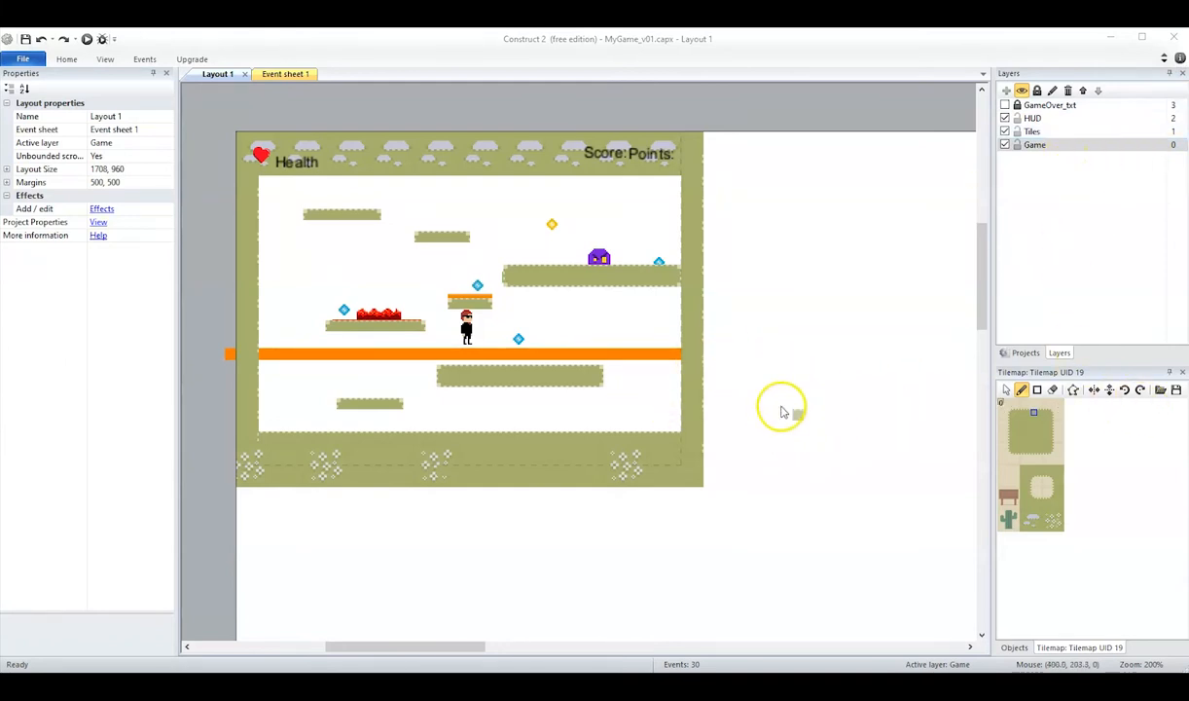
left_click(1108, 427)
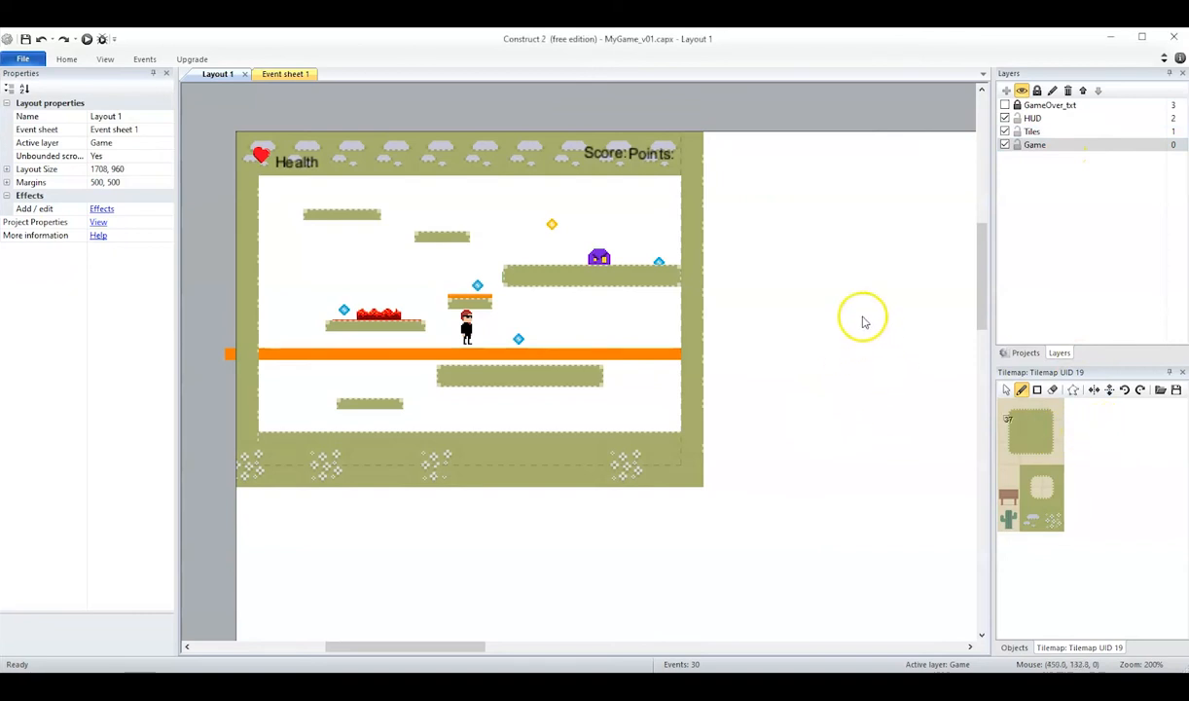
Set the Tiles layer's opacity to 50.
left_click(1032, 148)
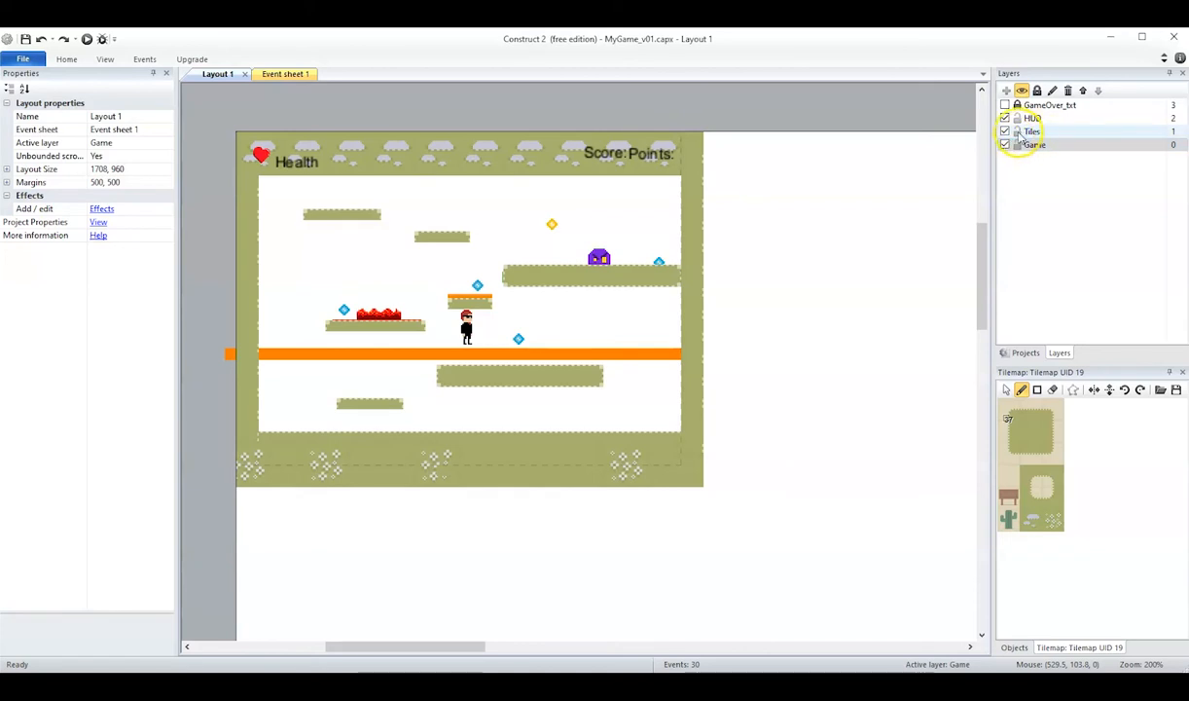
left_click(1034, 132)
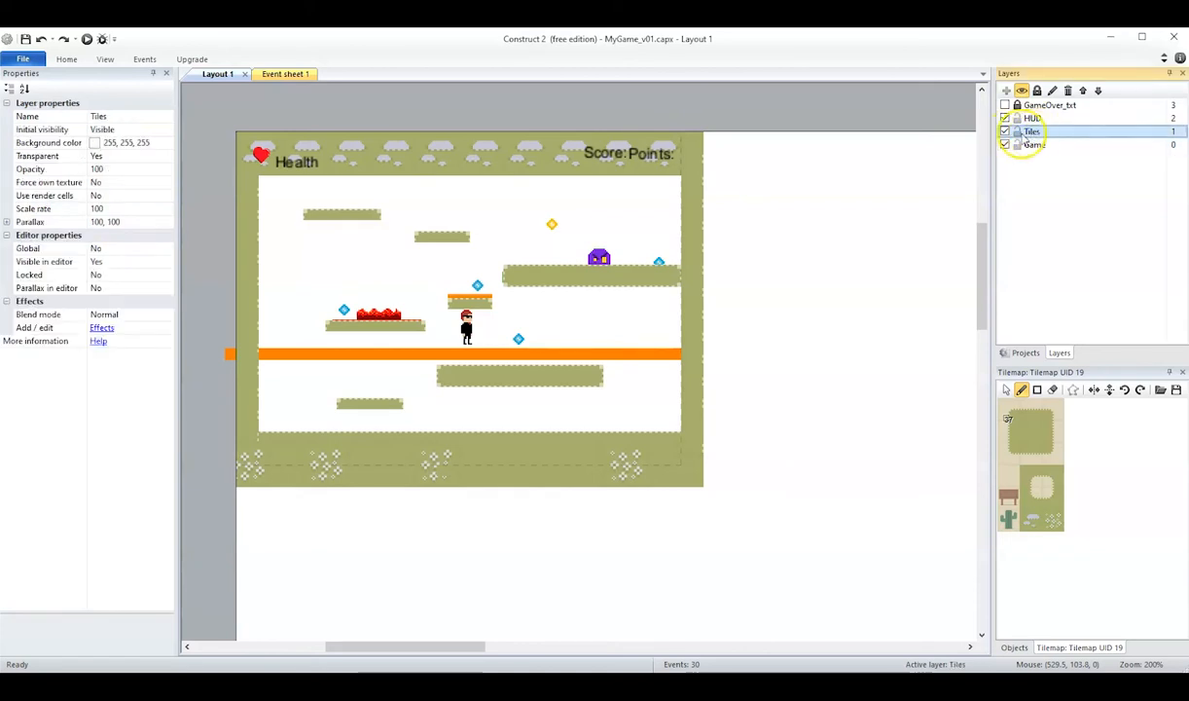
left_click(101, 169)
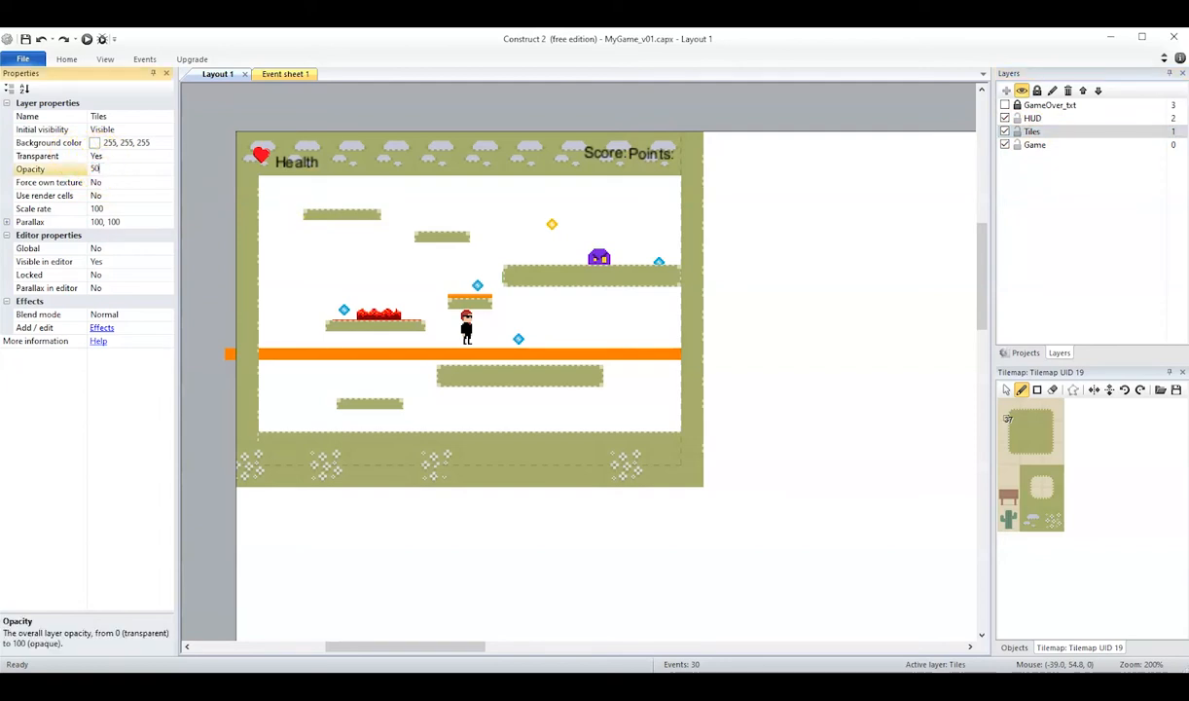
key("Return")
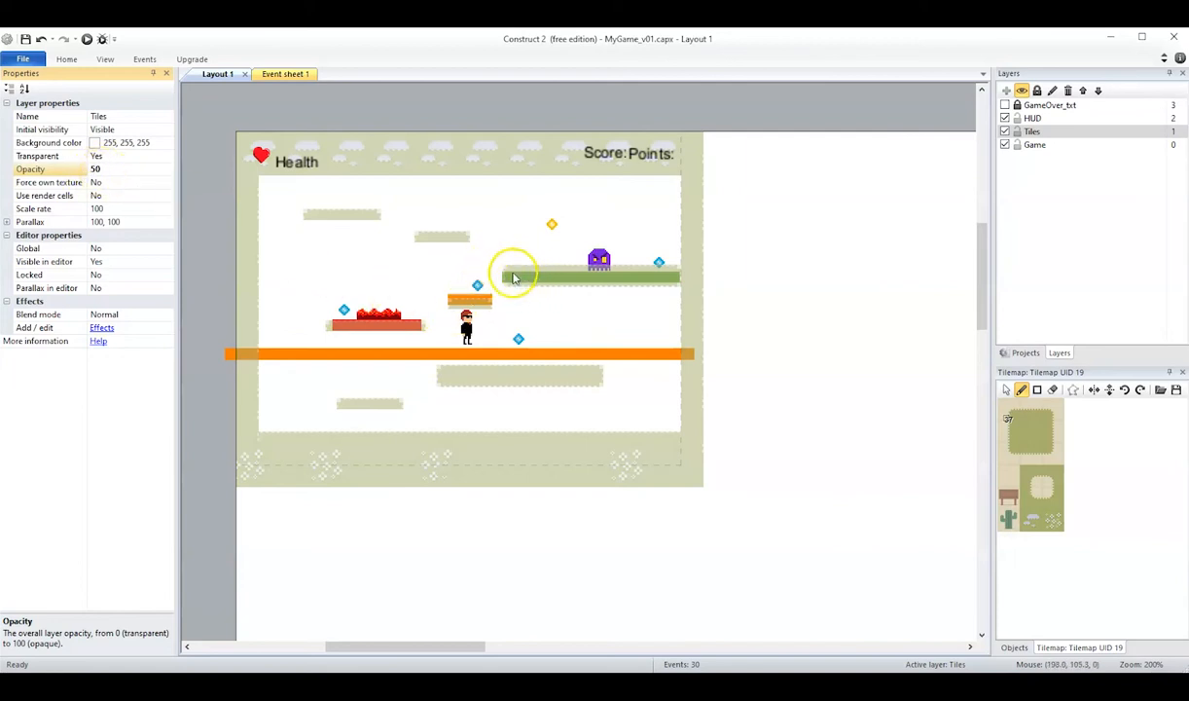
Lock the Tiles layer and make the Game layer active.
left_click(1024, 134)
left_click(1017, 131)
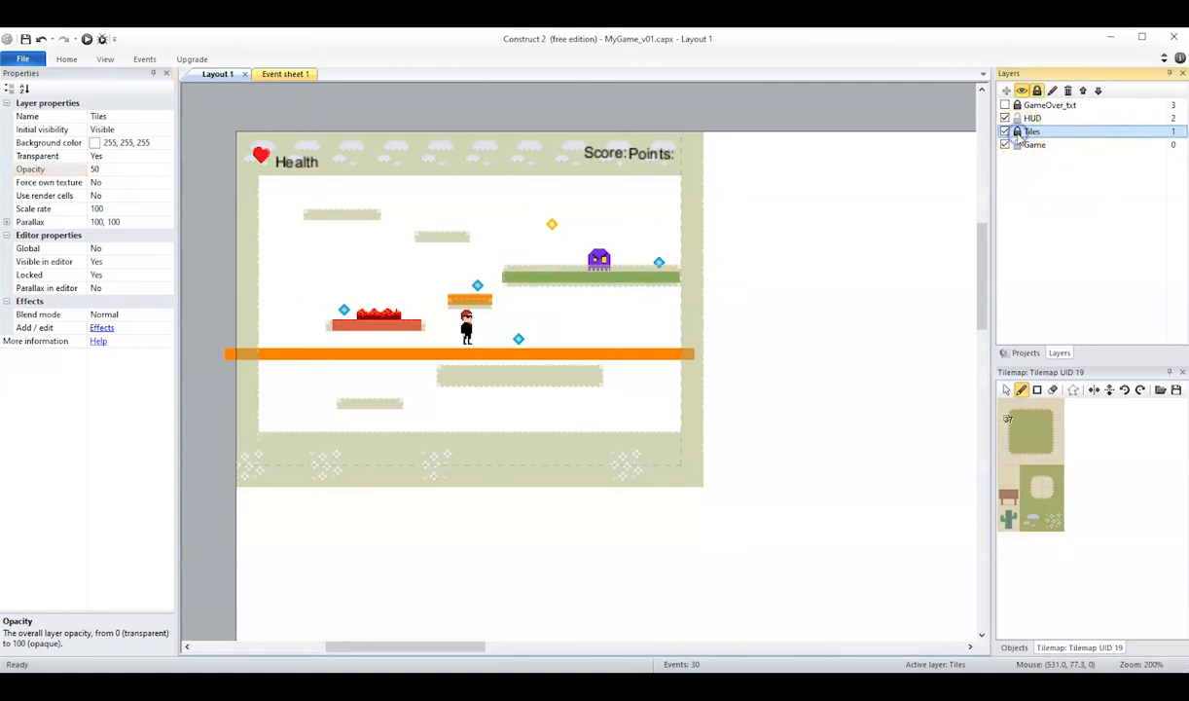
left_click(1035, 146)
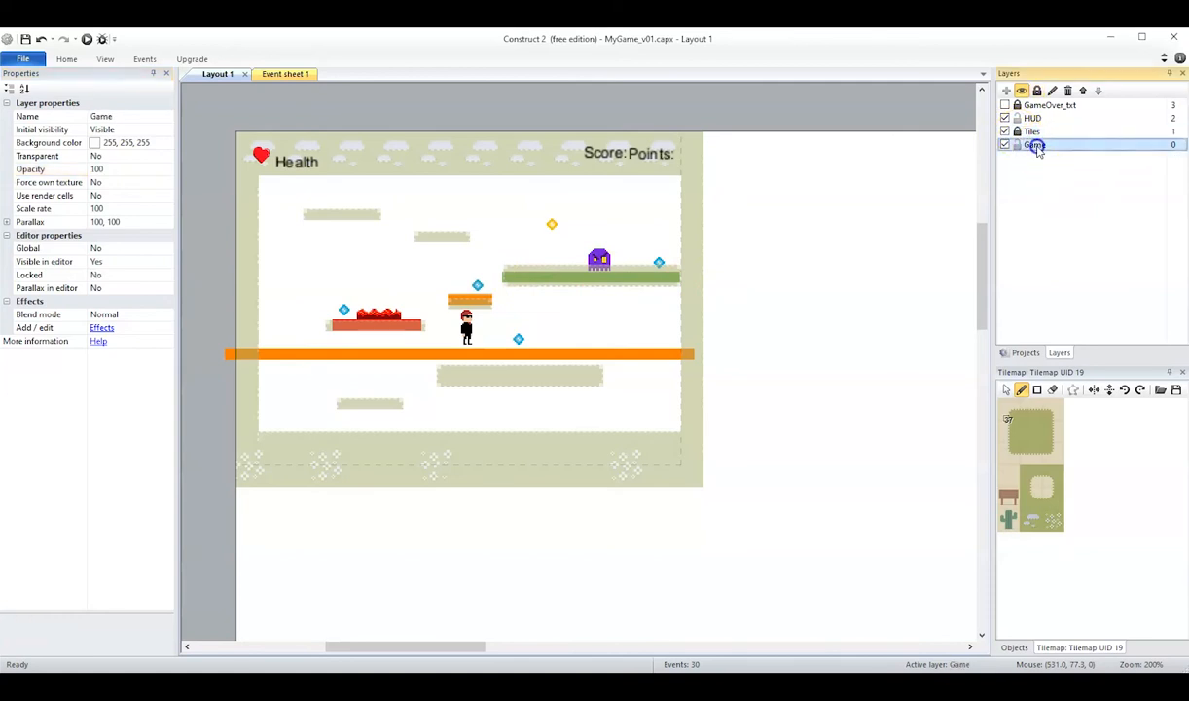
Align the green platform under the enemy and the small orange platform2 above the hero with their painted tile platforms.
left_click(598, 279)
left_click_drag(572, 280, 593, 293)
left_click(468, 298)
left_click_drag(468, 300, 470, 304)
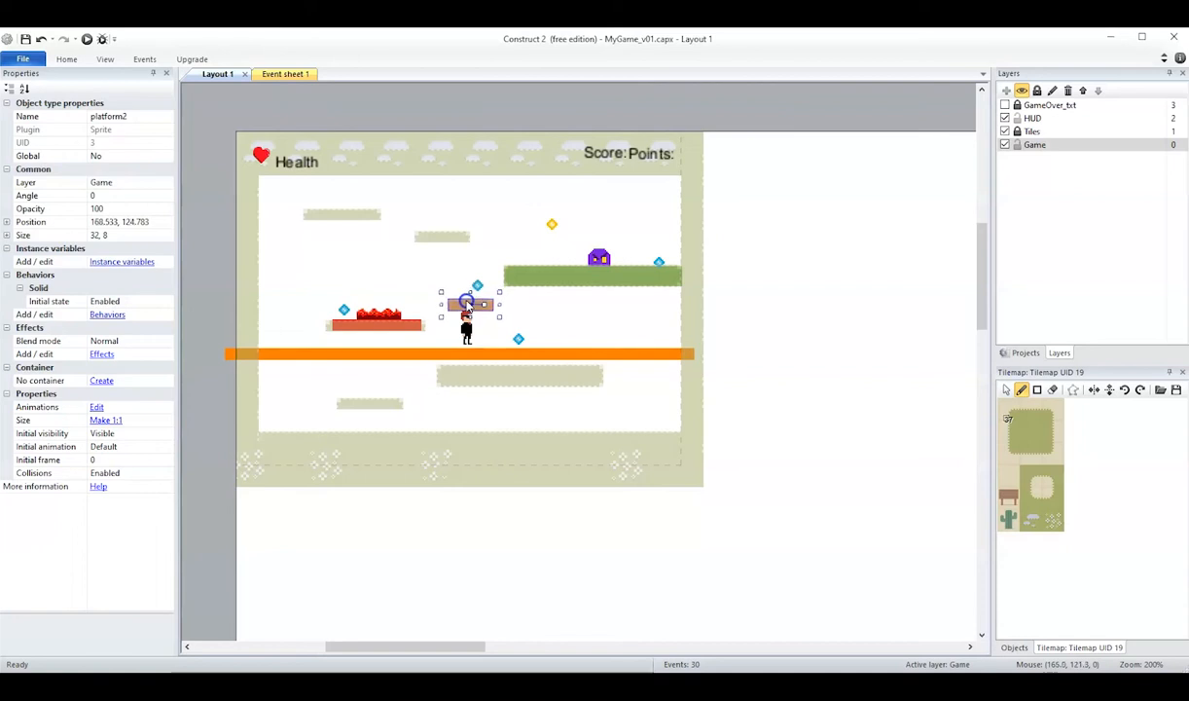
Fit the platform3 sprite under the lava to its tiles at 72.5 × 8 and platform1 along the ground's top edge at 338 × 8.5.
left_click(394, 324)
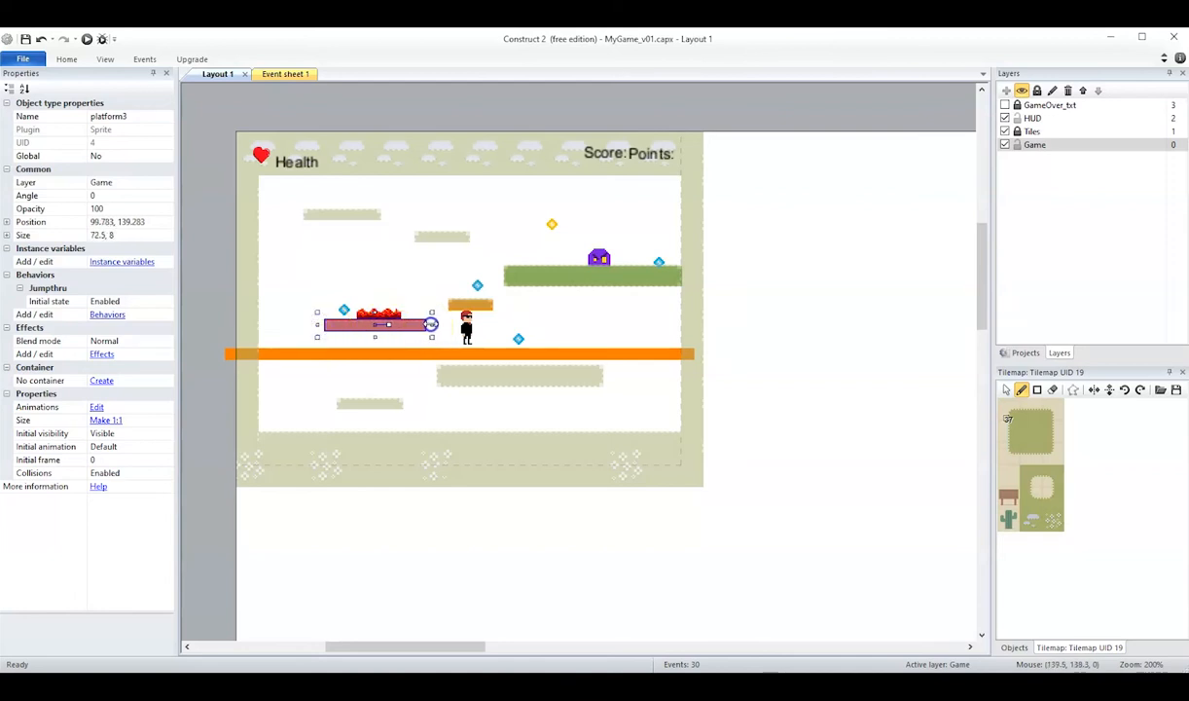
left_click(632, 354)
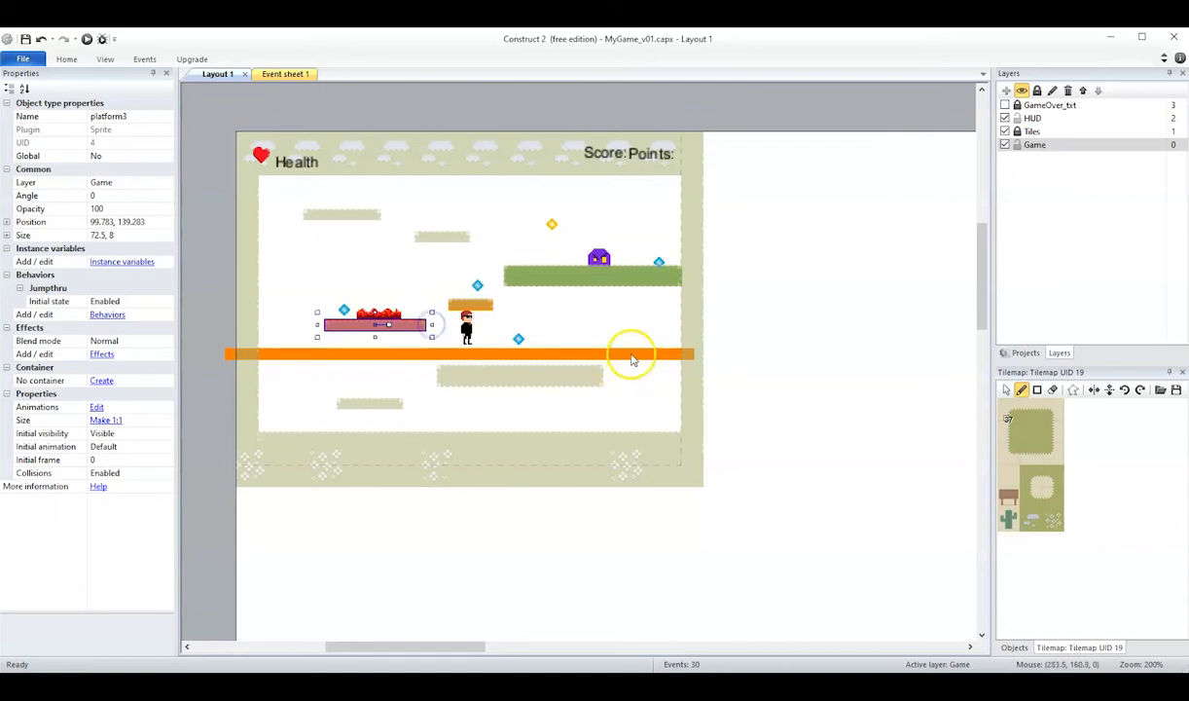
left_click_drag(639, 357, 650, 440)
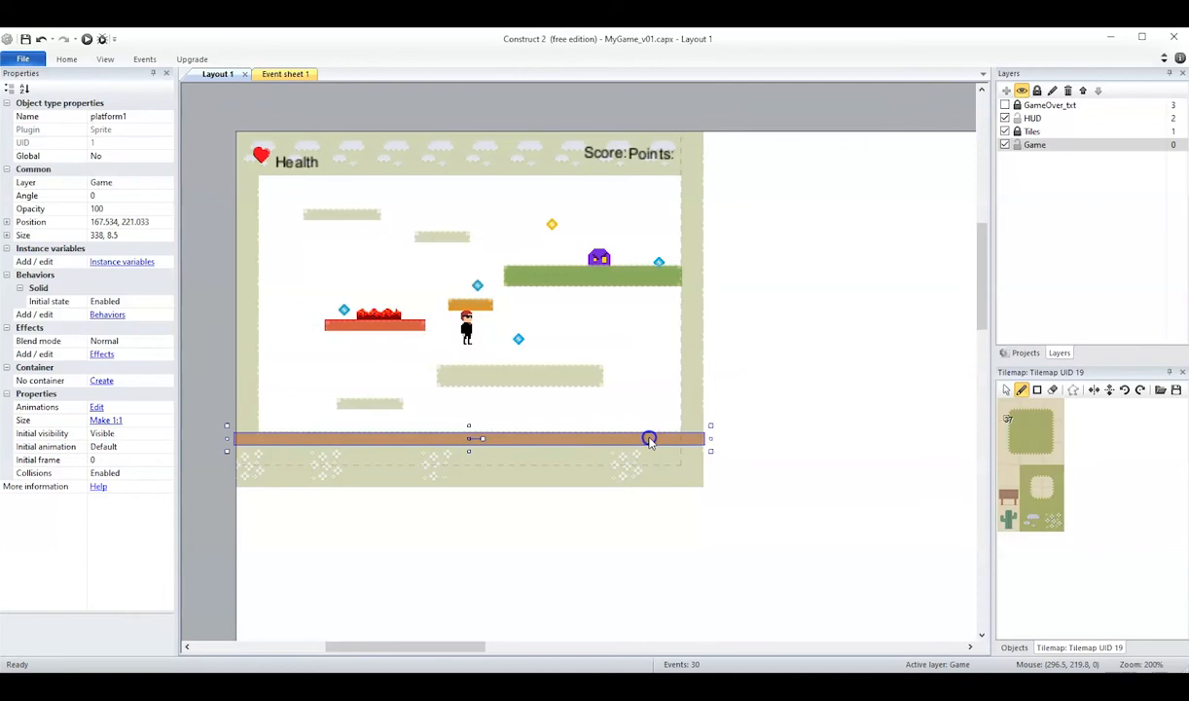
Add two platform3 instances over the two uppermost painted platforms, sized 55 × 8 on the left one and 39 × 8 on the right one.
left_click(1024, 354)
left_click_drag(1179, 234, 1180, 261)
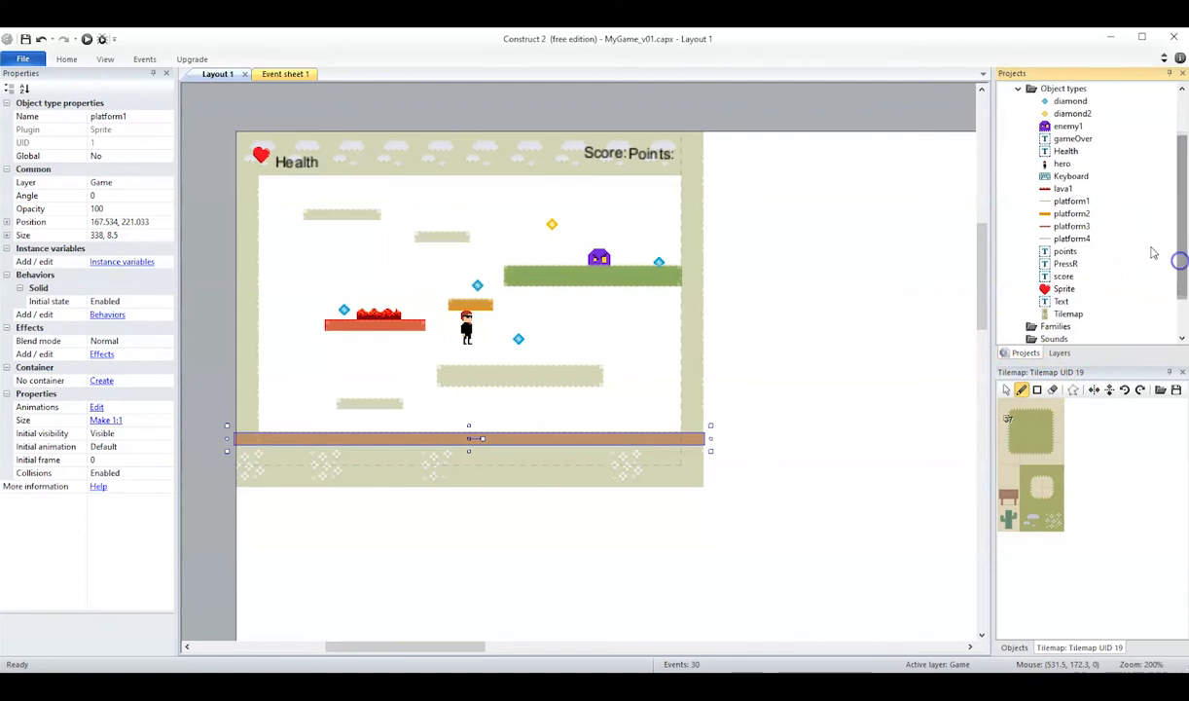
left_click(1068, 227)
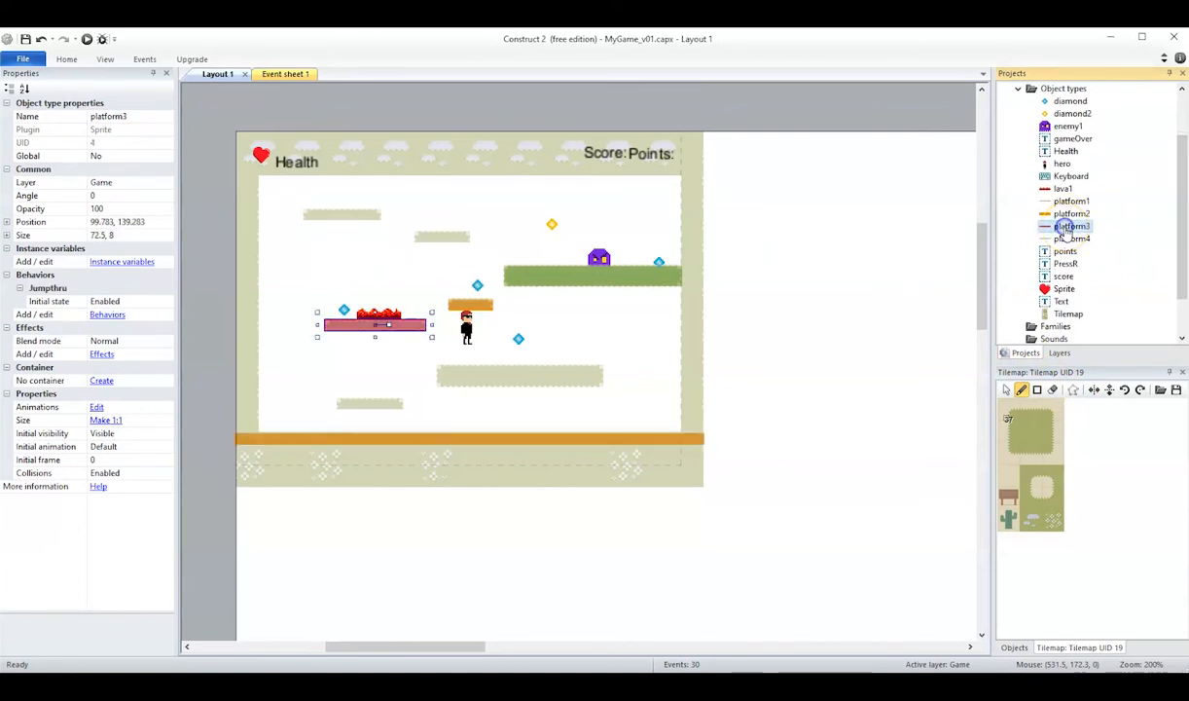
left_click_drag(1046, 229, 384, 215)
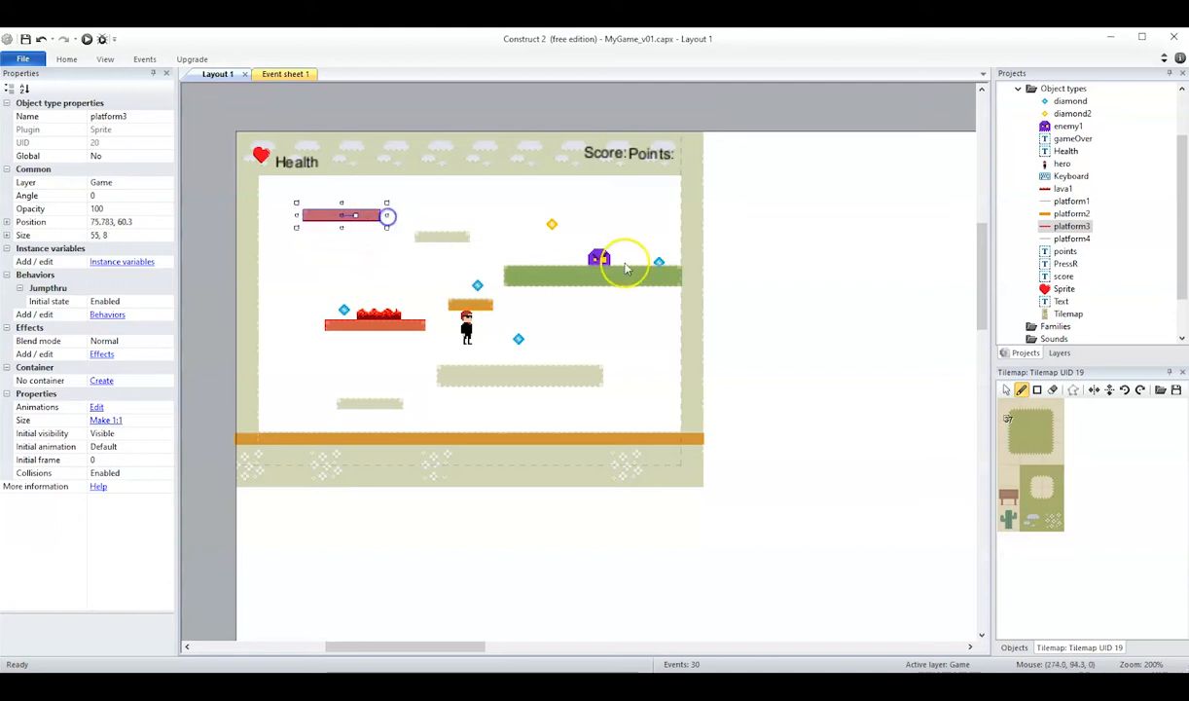
left_click_drag(1071, 226, 435, 236)
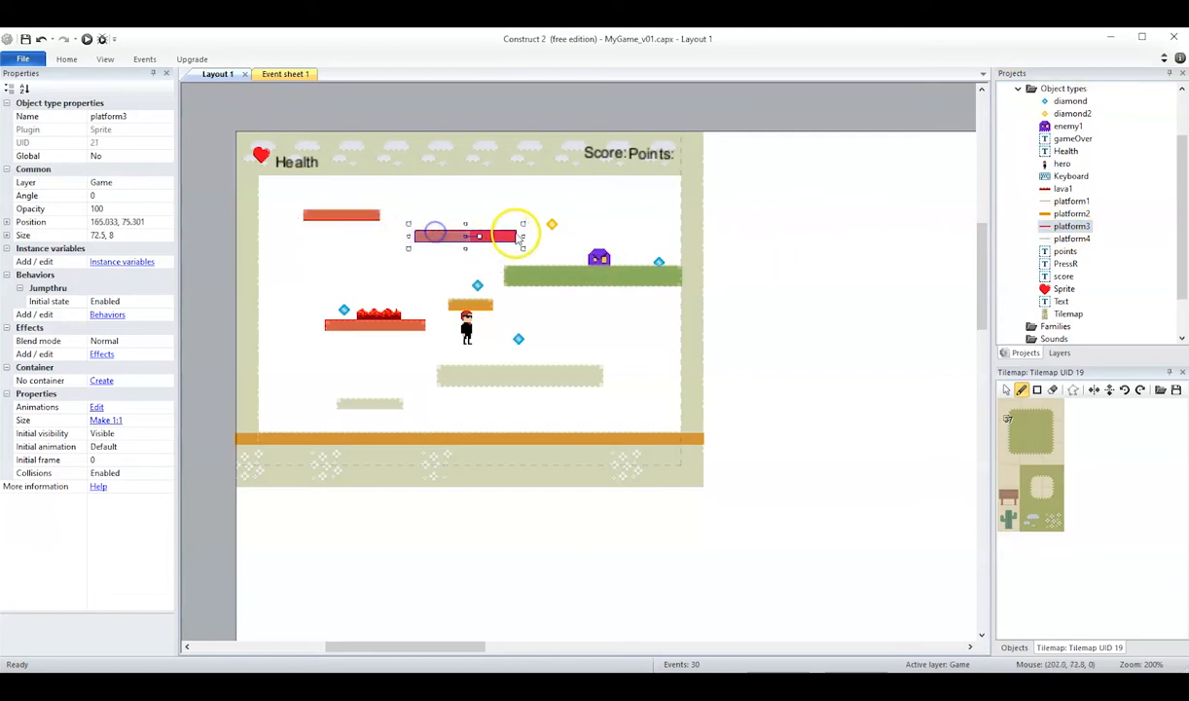
left_click_drag(523, 236, 478, 234)
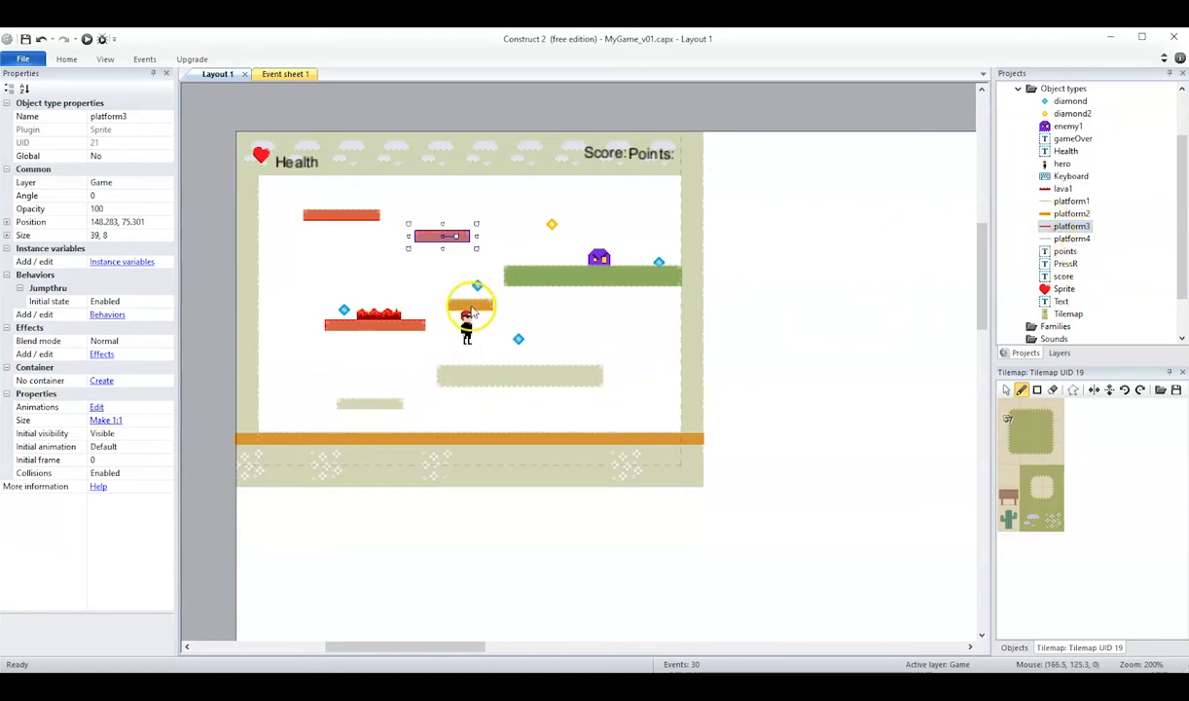
Add a 45 × 8 platform2 over the small painted platform near the ground and a 118.5 × 13 platform3 over the wide one.
left_click_drag(1045, 219, 339, 405)
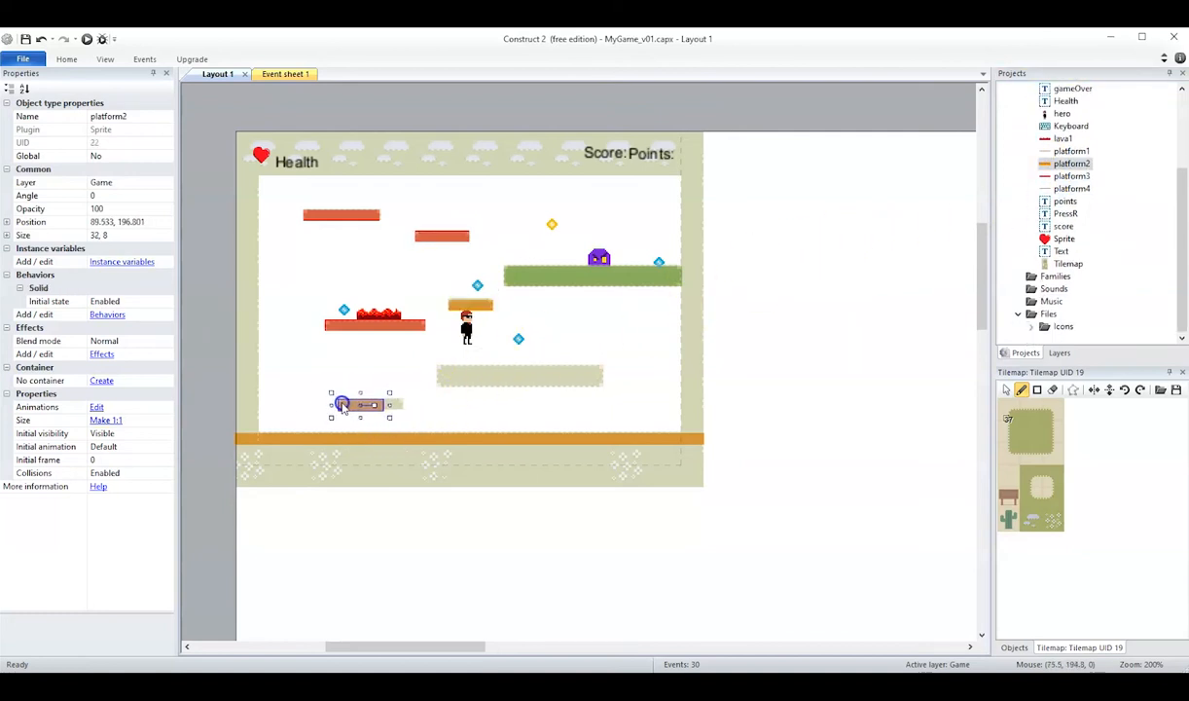
left_click_drag(389, 405, 403, 405)
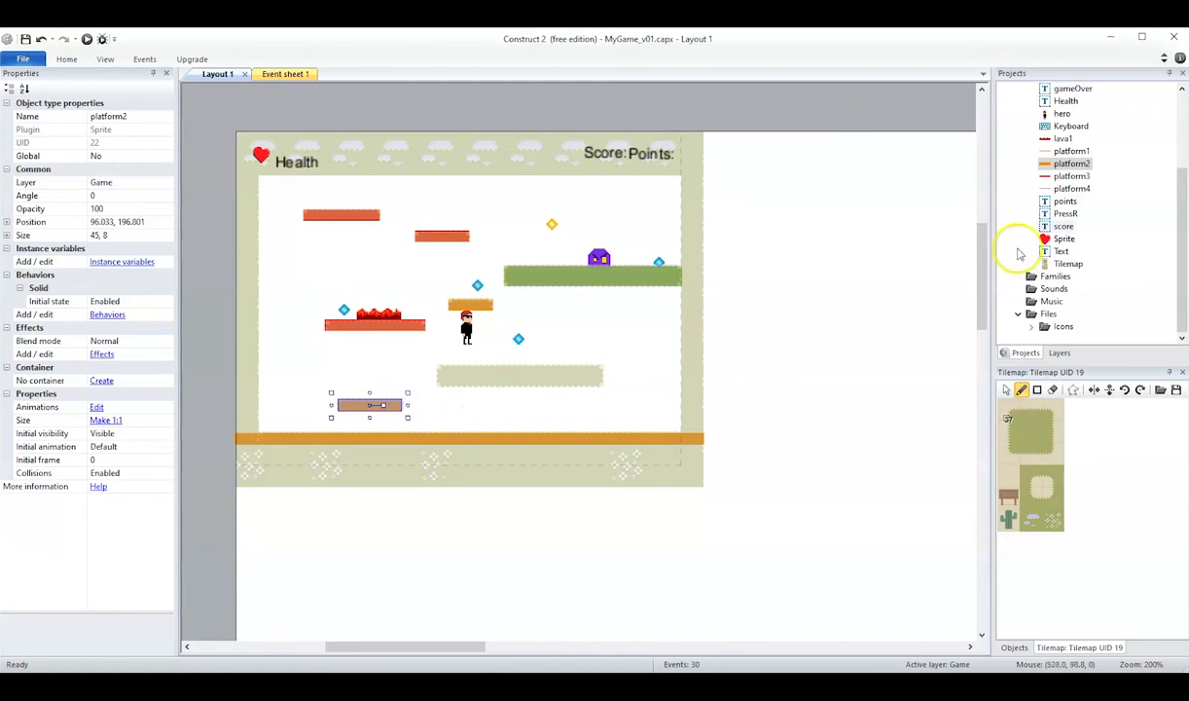
left_click_drag(1063, 176, 517, 378)
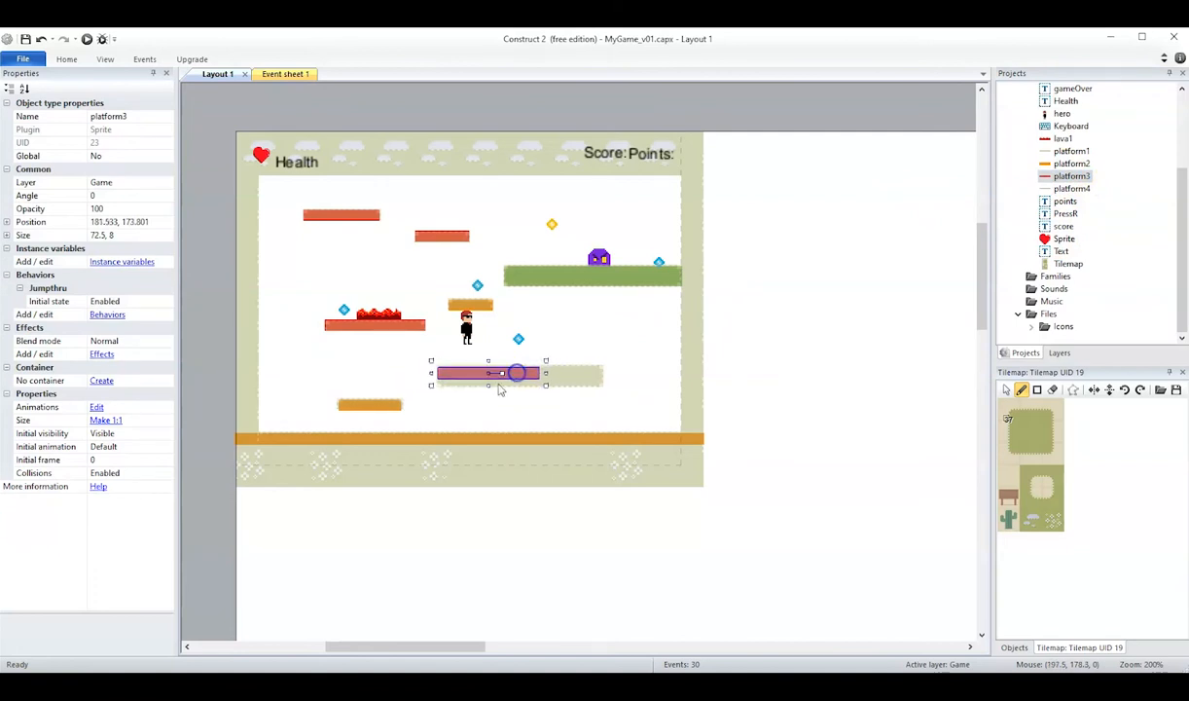
left_click_drag(546, 385, 608, 392)
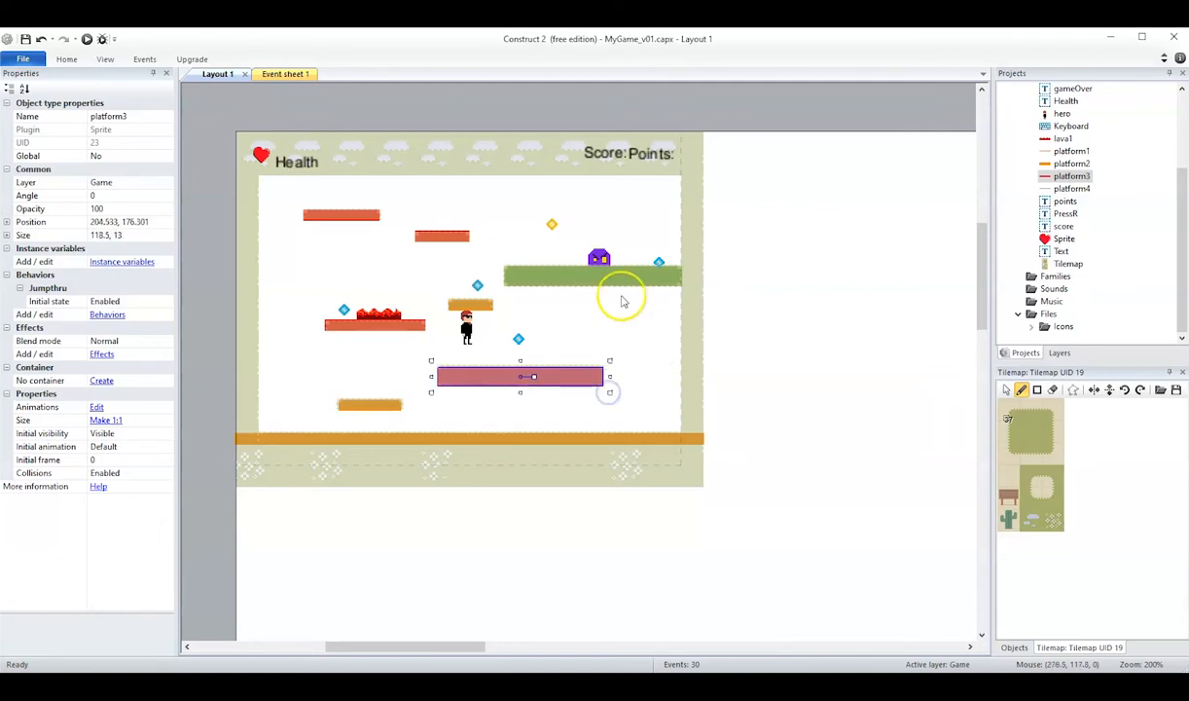
left_click(646, 322)
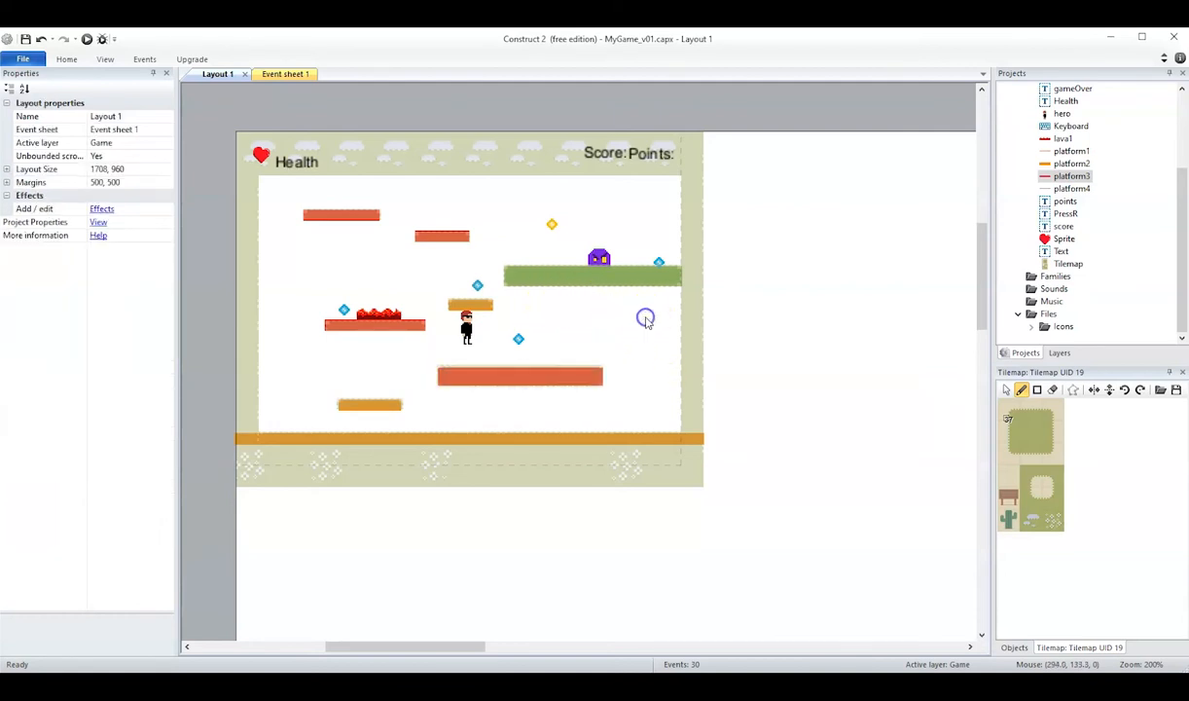
Move the yellow diamond above the upper-left platform and the blue diamond beside the enemy slightly higher above the green platform.
left_click(551, 224)
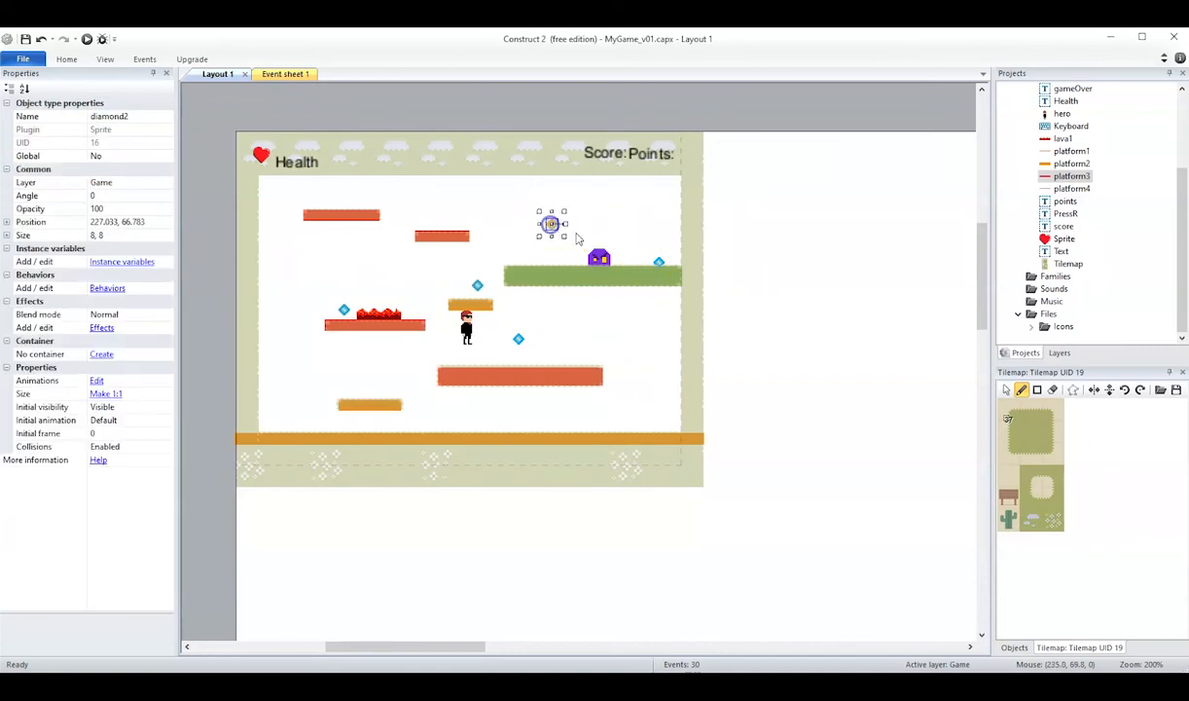
left_click_drag(551, 224, 311, 187)
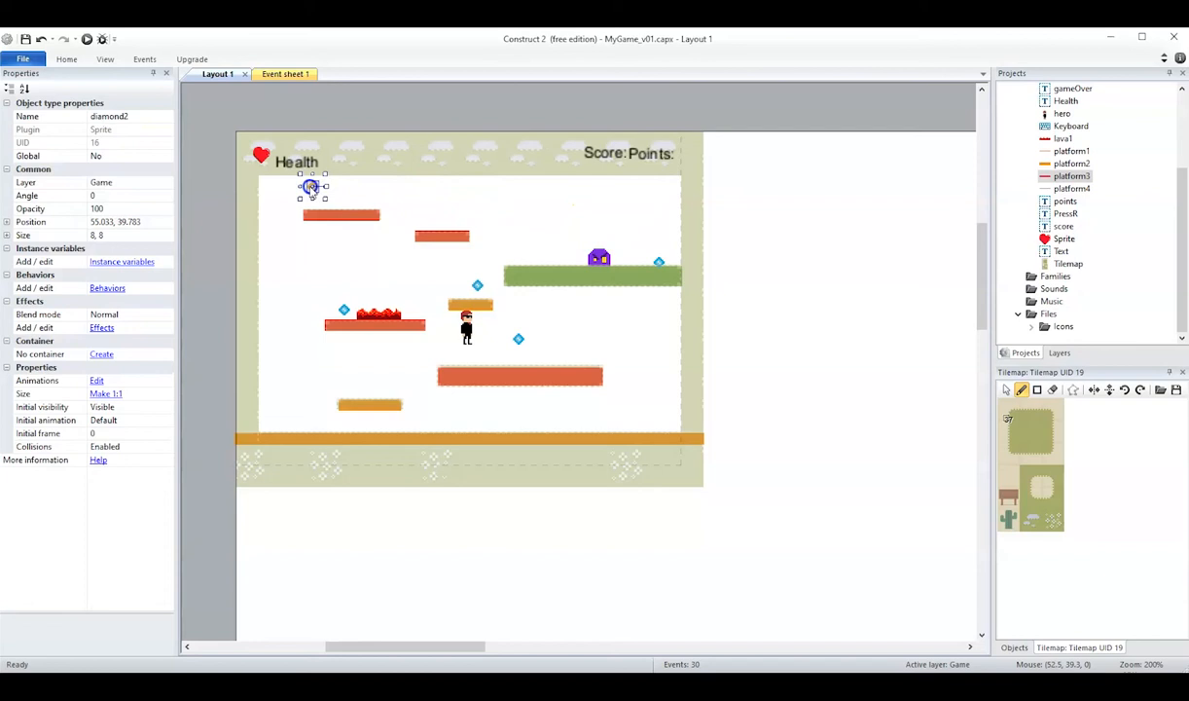
left_click(660, 261)
mouse_move(660, 263)
left_mouse_down()
mouse_move(618, 231)
mouse_move(647, 249)
left_mouse_up()
Reposition the other three blue diamonds above the small orange platform2, below the lava platform and above the wide red platform.
left_click(477, 284)
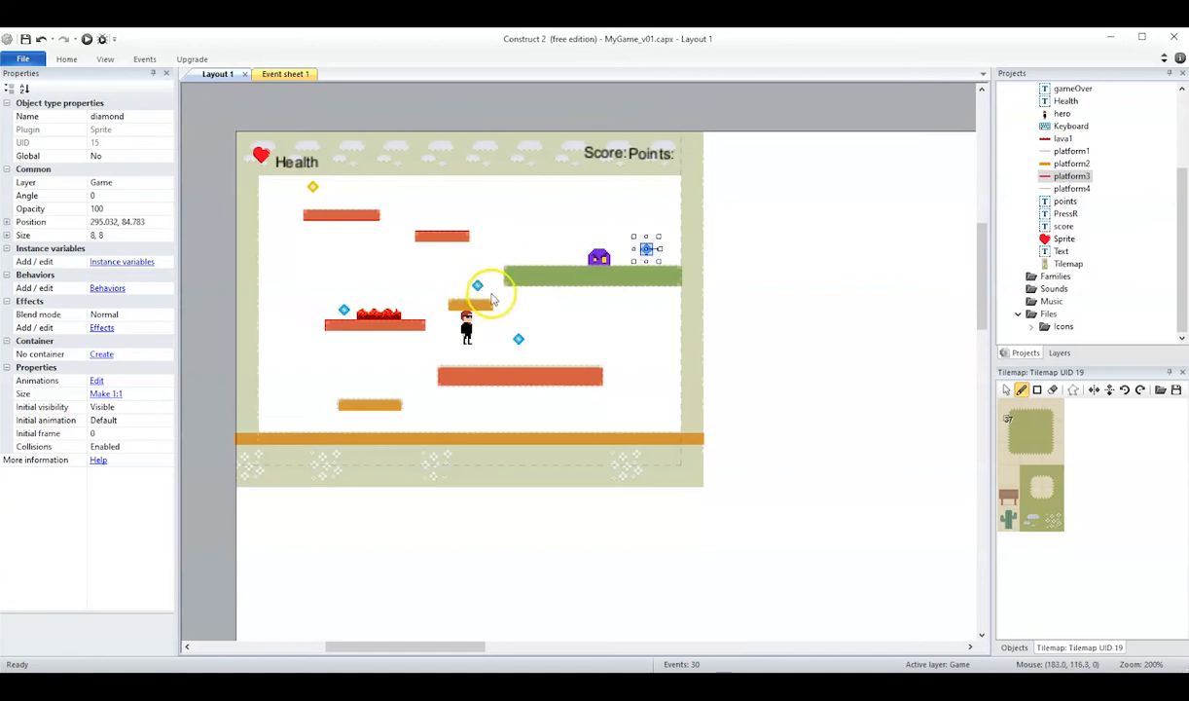
left_click_drag(482, 290, 472, 285)
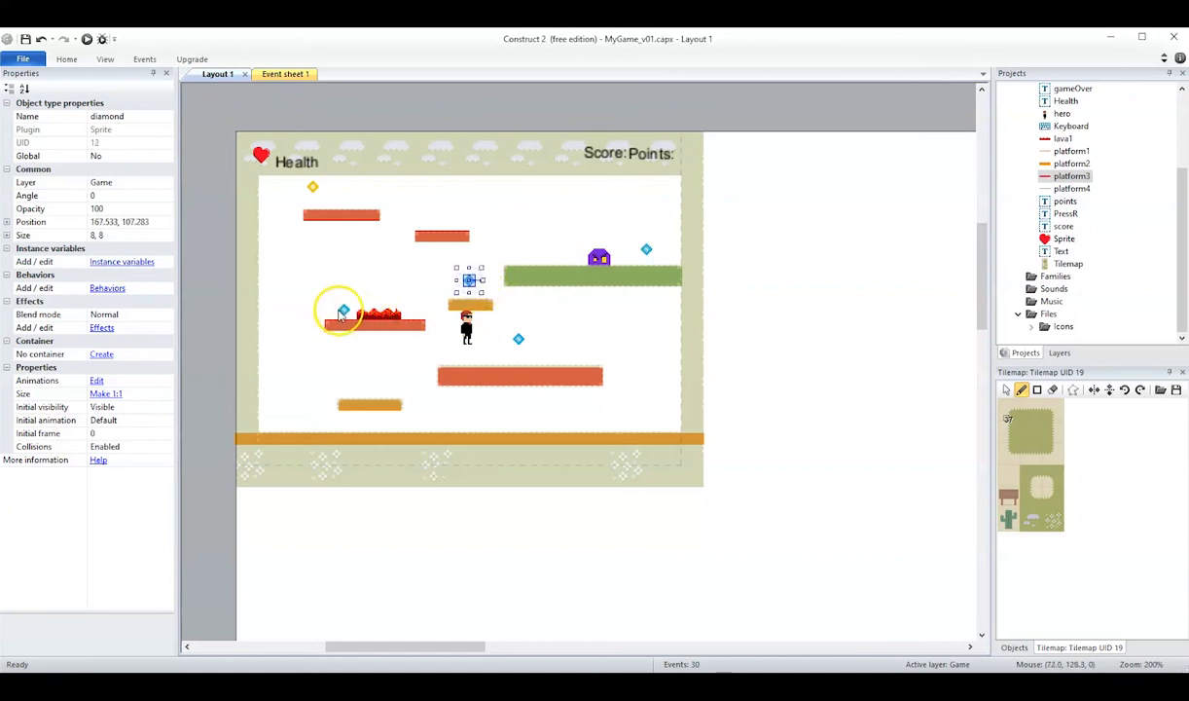
left_click_drag(345, 312, 370, 346)
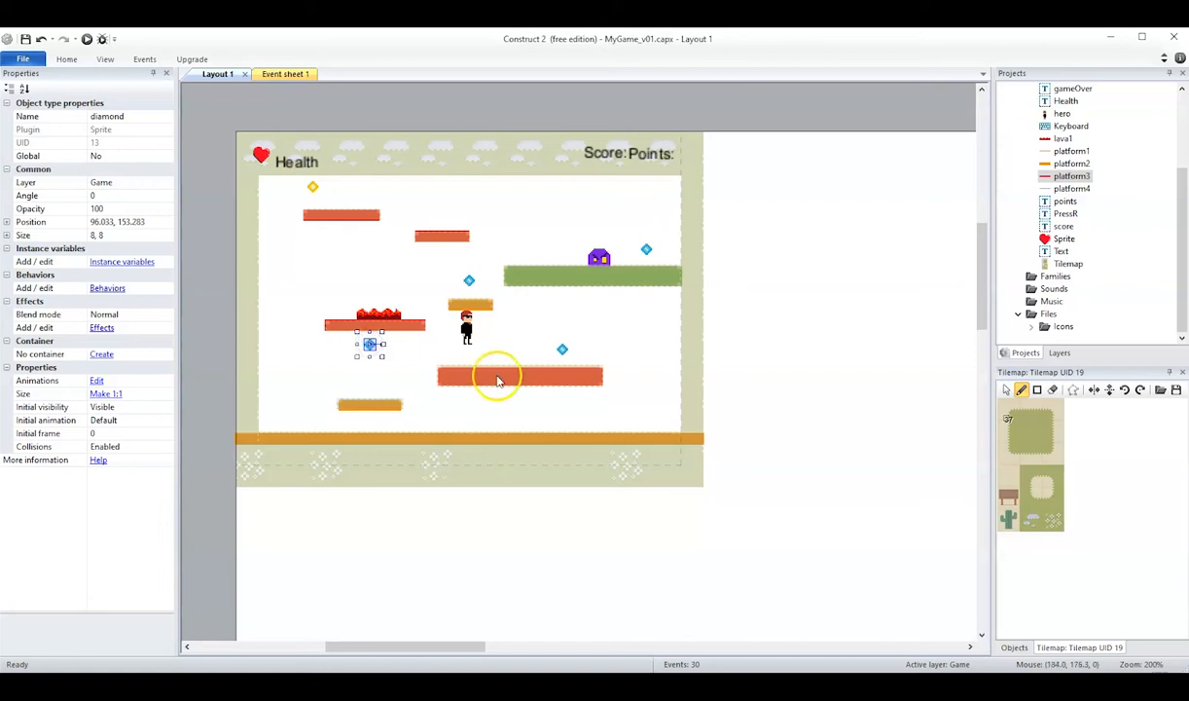
Add a second lava1 instance on top of the wide red platform.
left_click(389, 314)
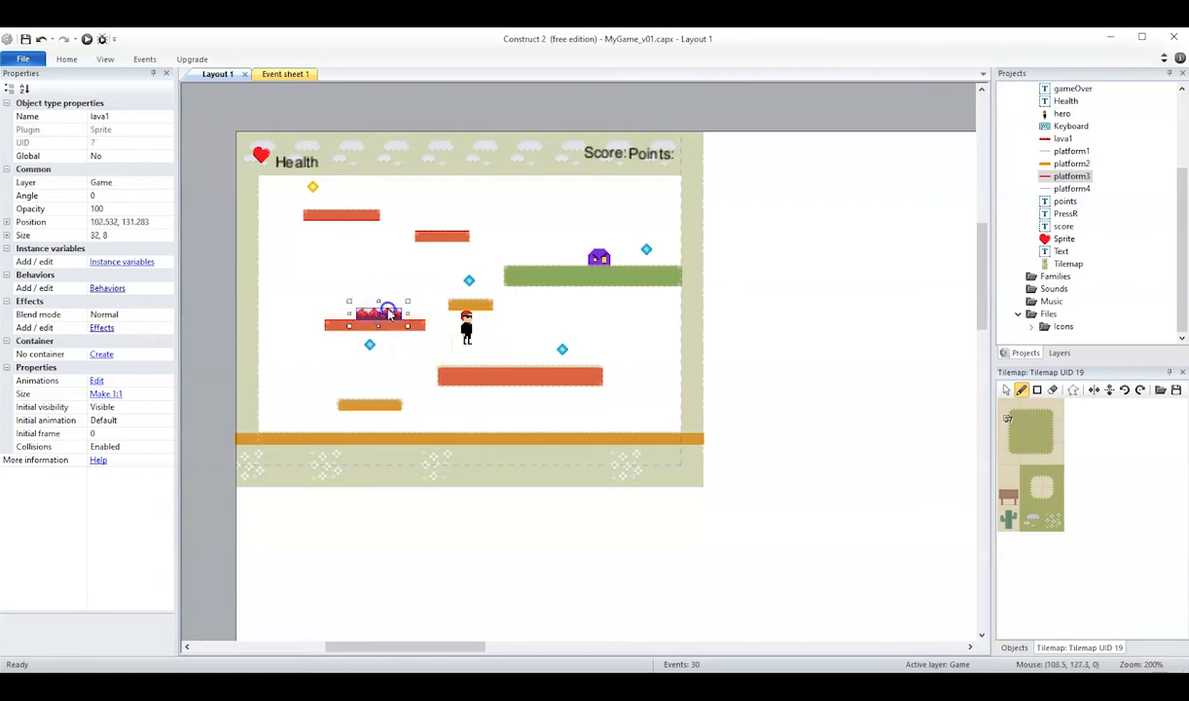
left_click(1049, 142)
left_click_drag(1044, 140, 538, 366)
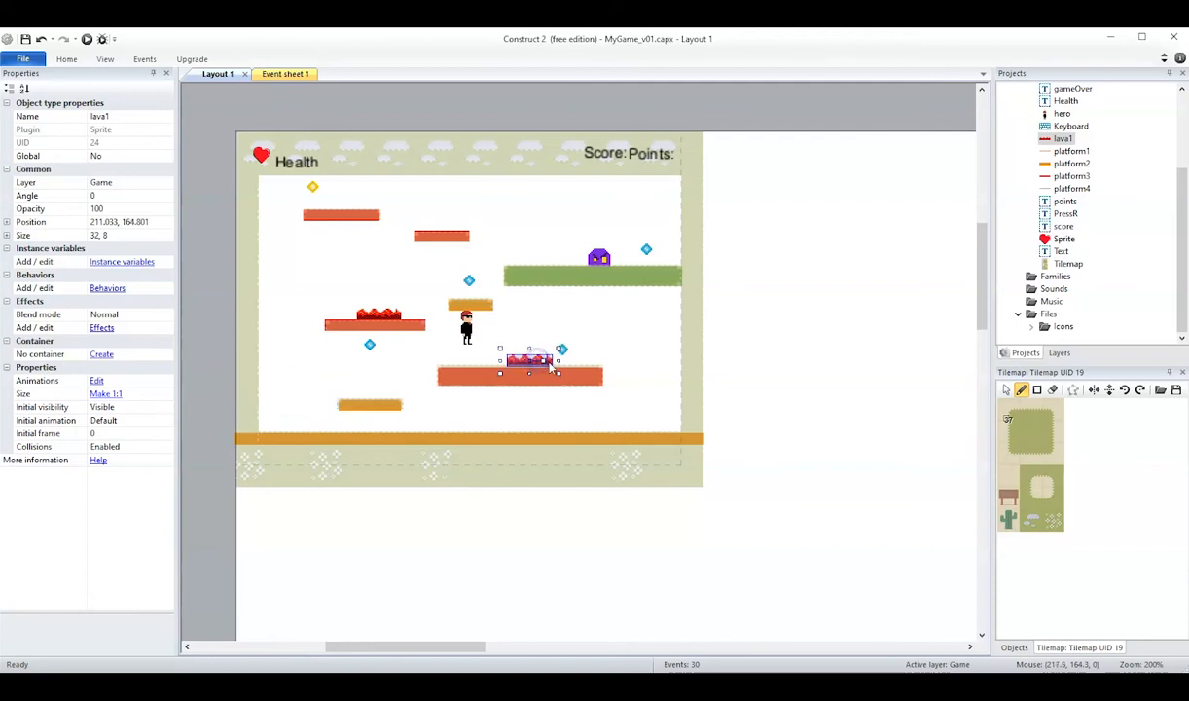
Move the hero onto the ground's left part, beside the low orange platform.
left_click(466, 327)
left_click_drag(466, 324, 307, 413)
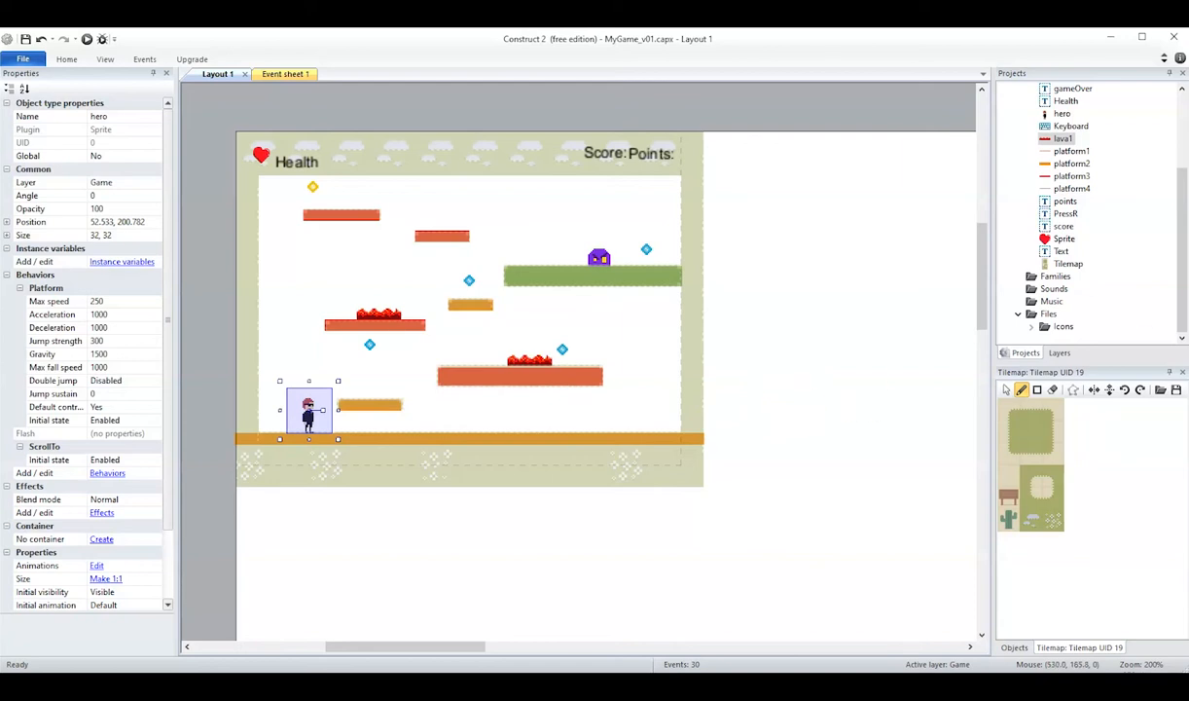
Add a second enemy1 standing on the ground below the wide red platform and raise the existing enemy onto the green platform's surface.
left_click_drag(1183, 256, 1186, 221)
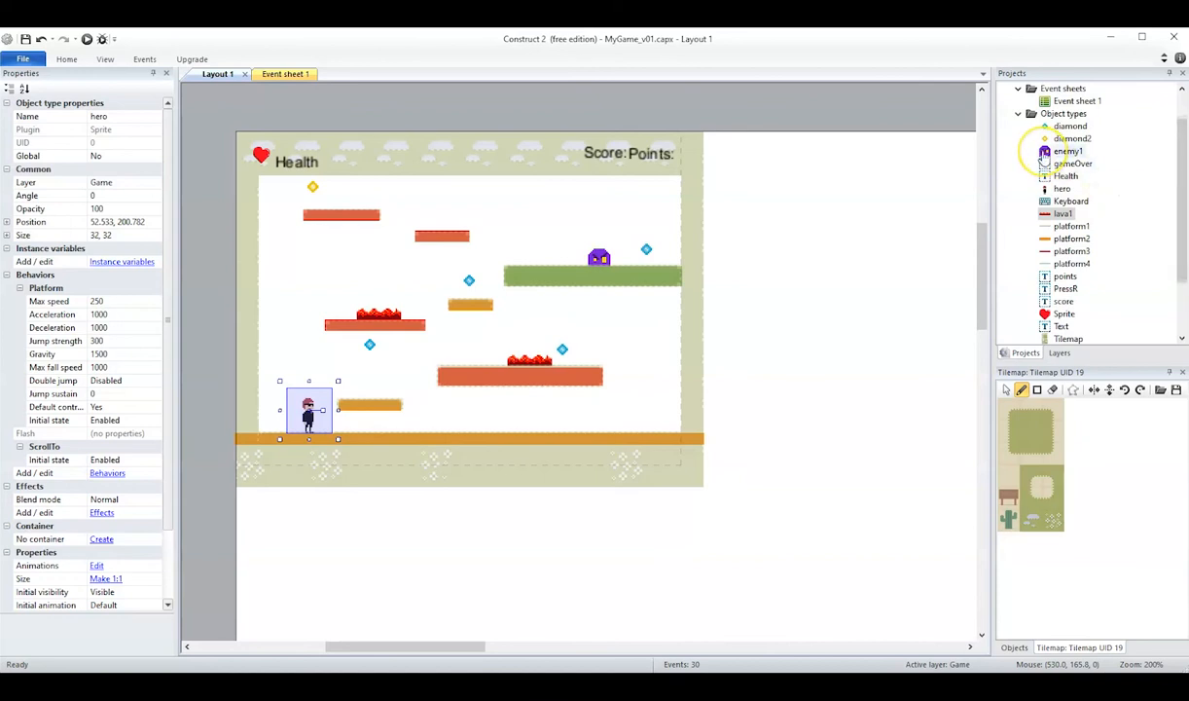
left_click_drag(1045, 154, 466, 424)
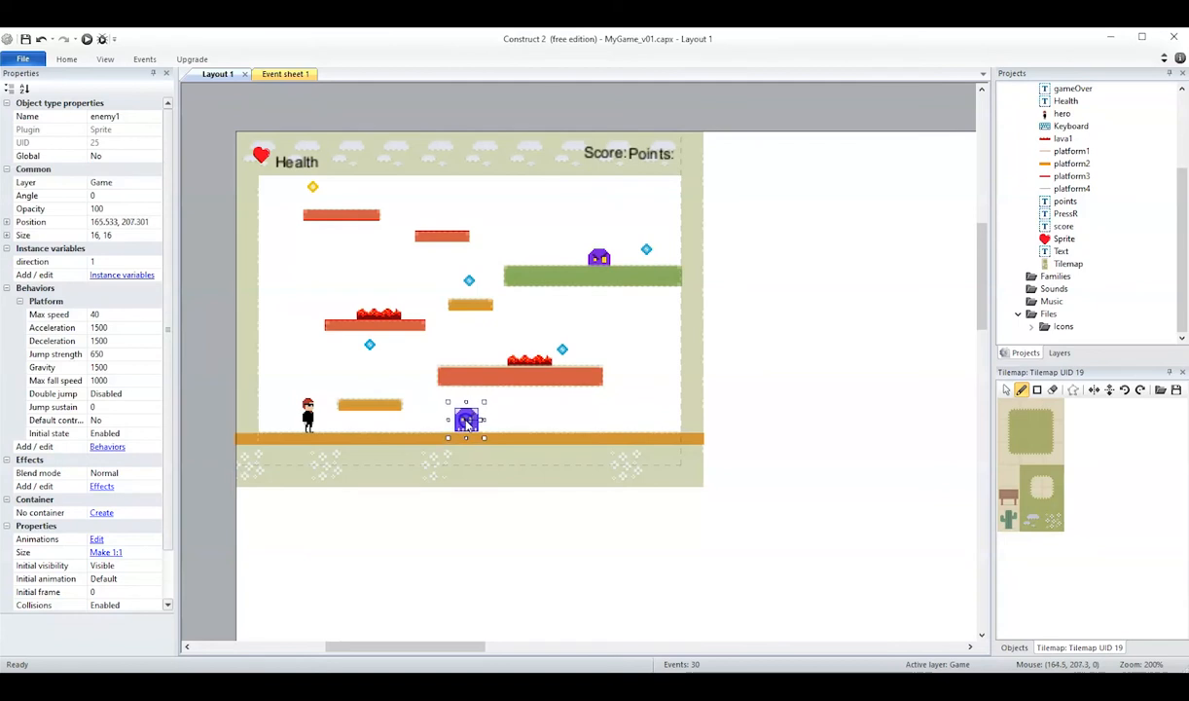
left_click(597, 259)
left_click_drag(598, 258, 600, 253)
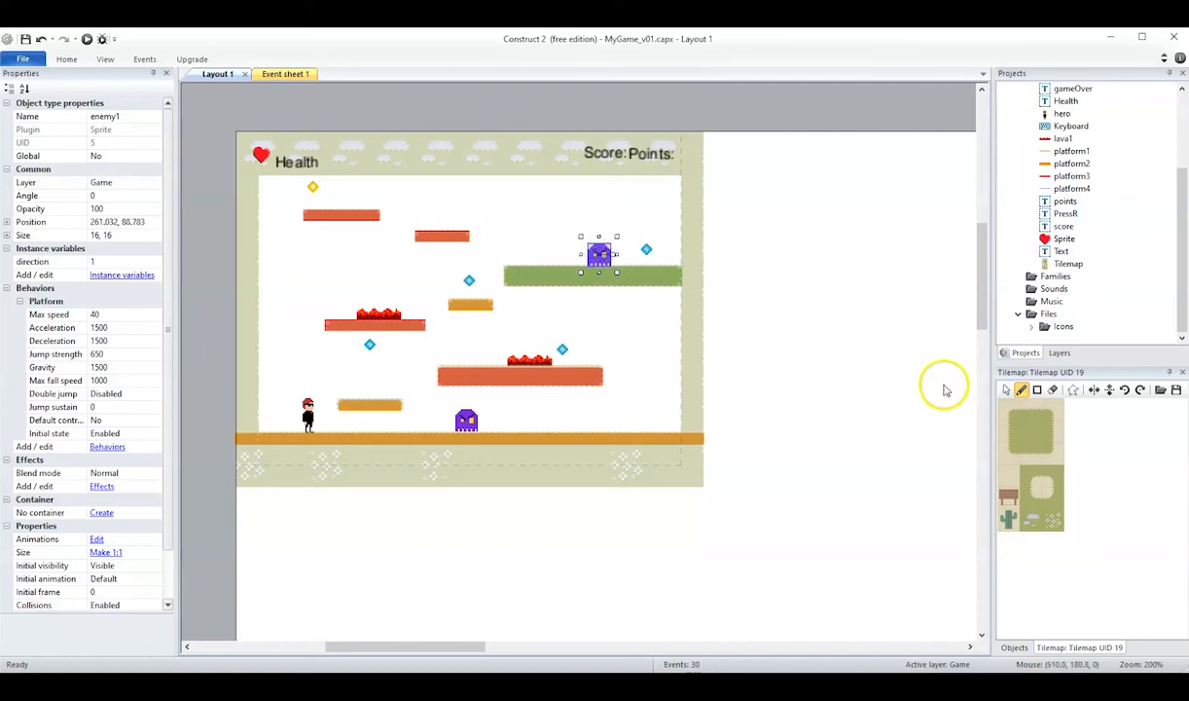
Add a platform3 instance and stretch it to 15 × 216 so it covers the painted right wall above the ground.
left_click(1048, 176)
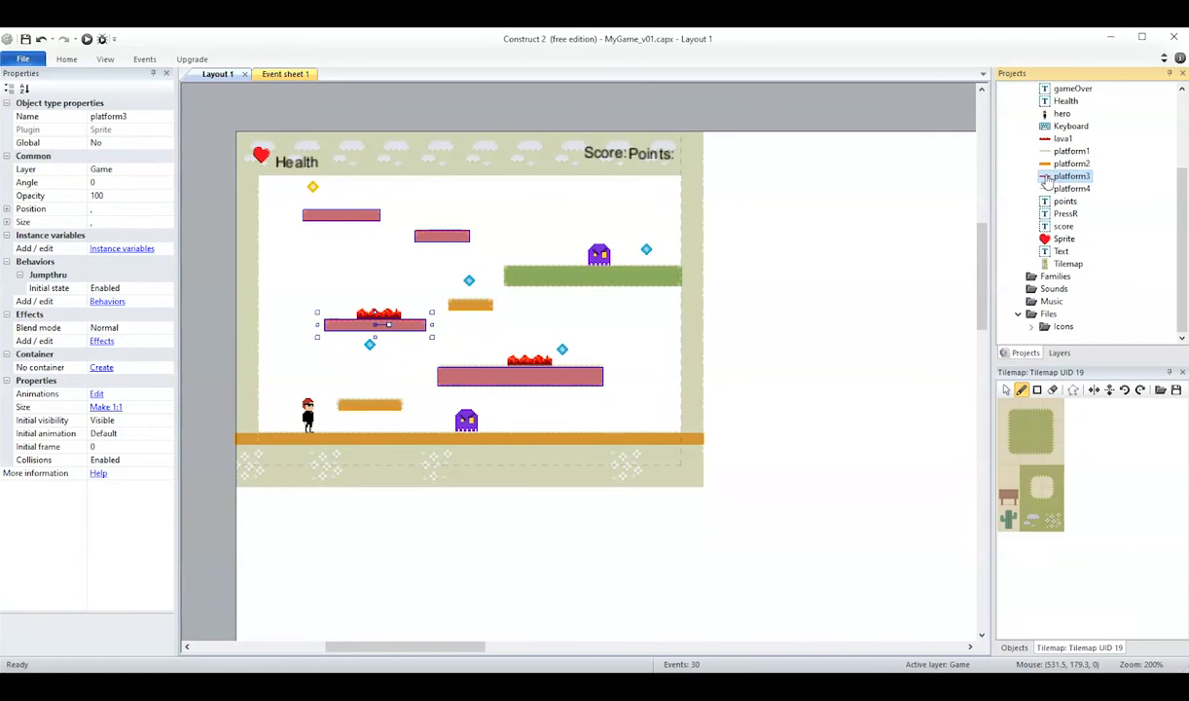
left_click(1060, 353)
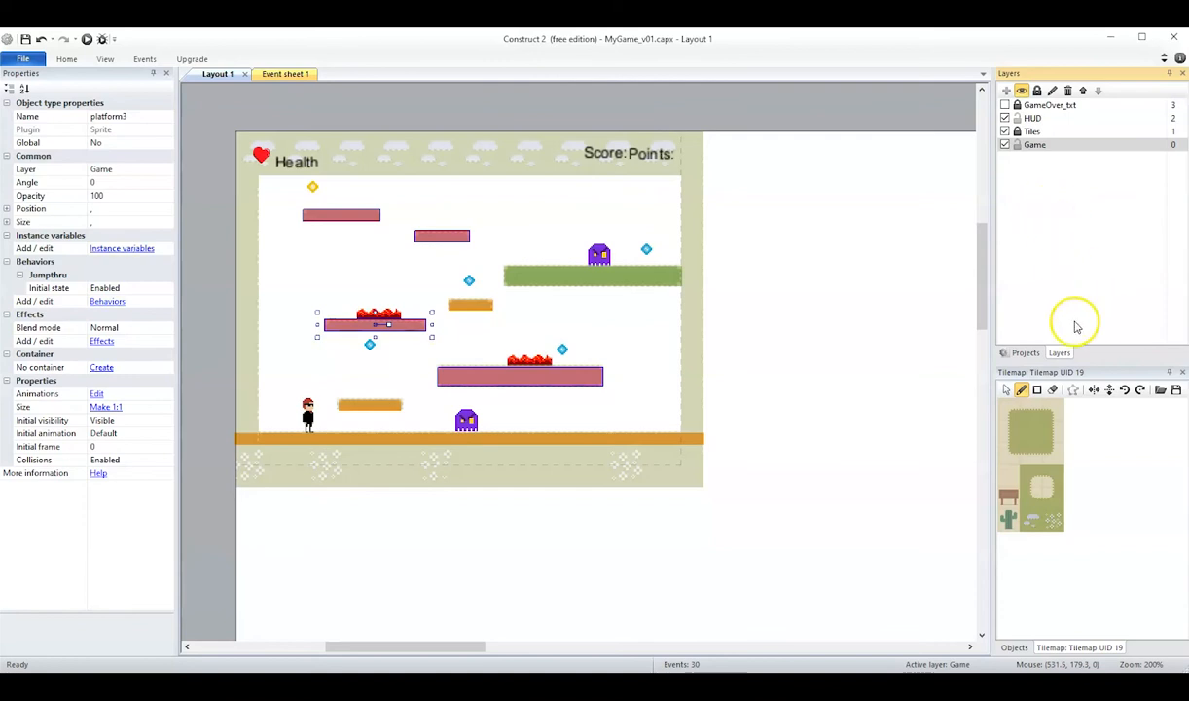
left_click(1024, 353)
left_click_drag(1070, 176, 718, 433)
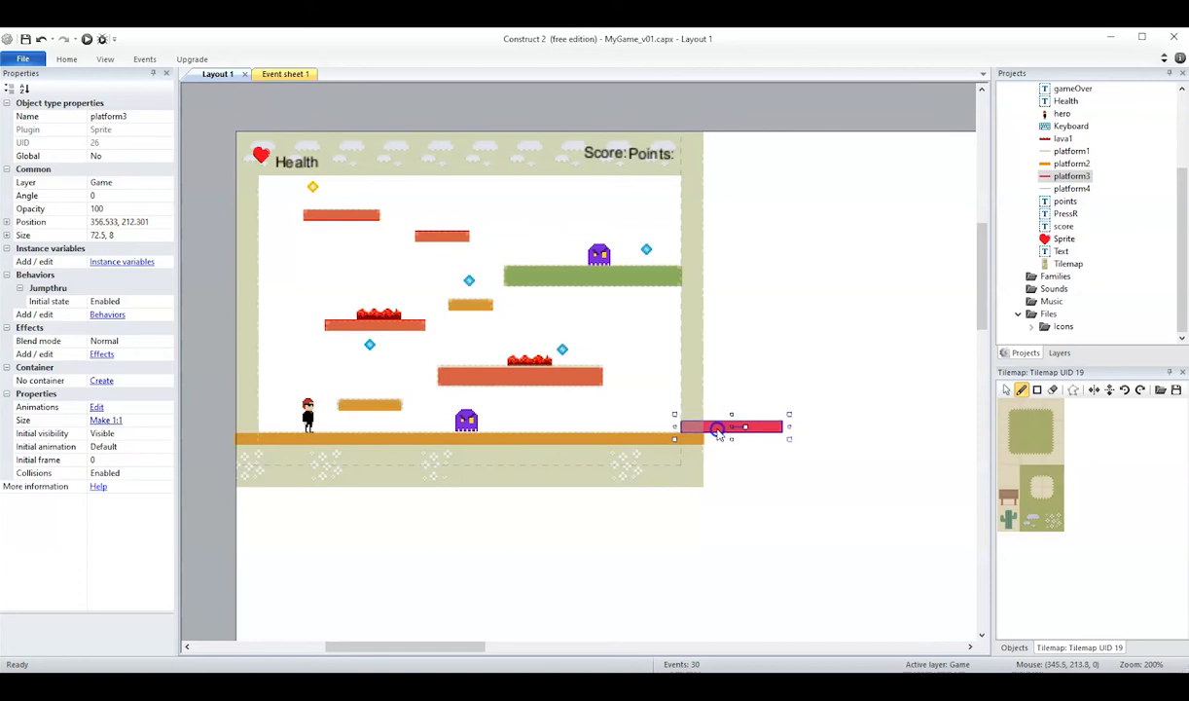
left_click_drag(789, 414, 708, 125)
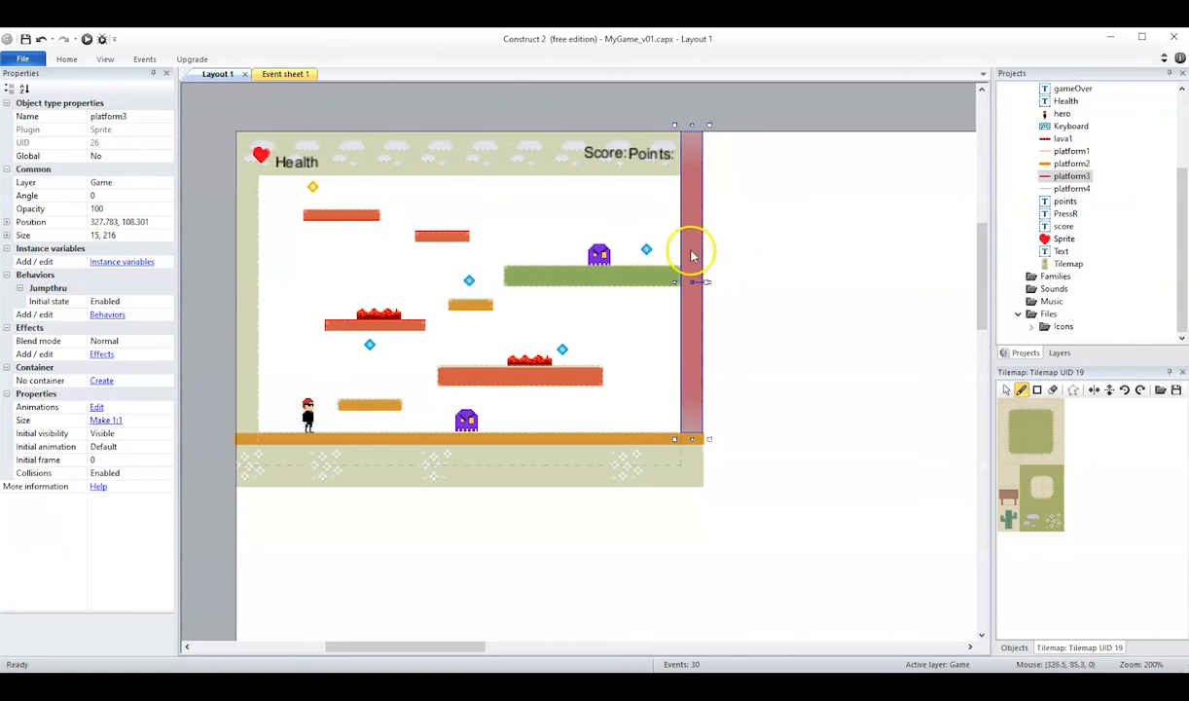
Duplicate the tall right-wall platform3 onto the painted left wall above the ground.
left_click_drag(692, 253, 245, 251, "ctrl")
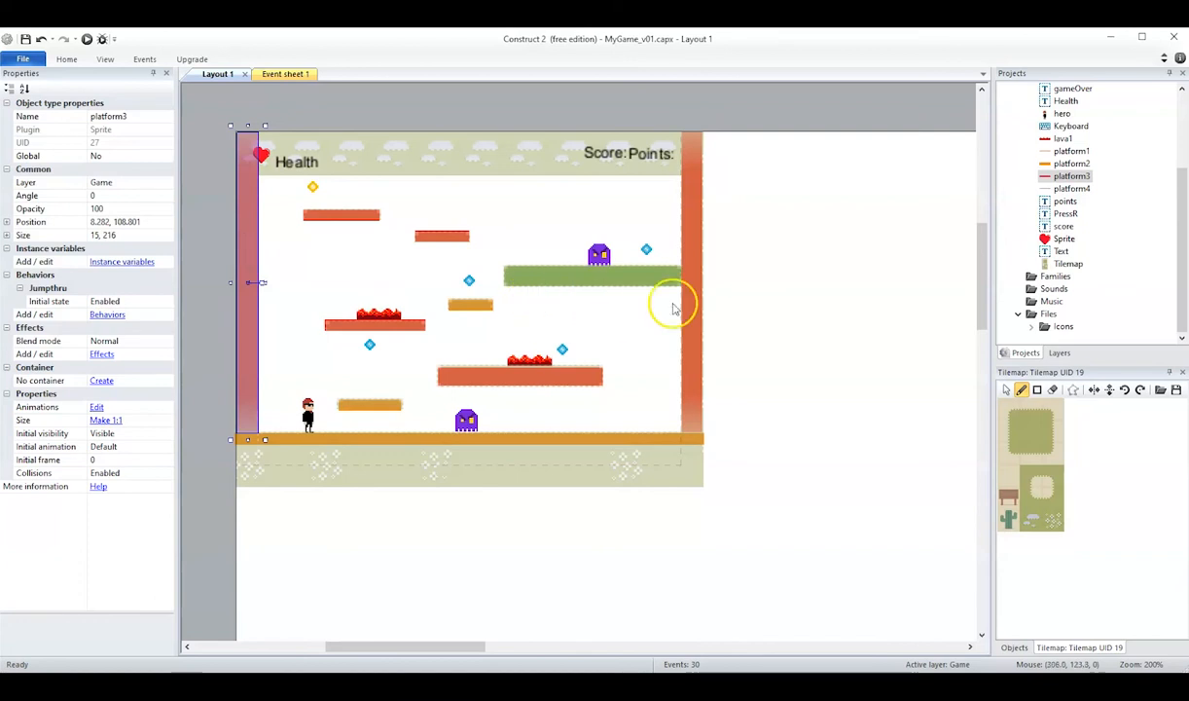
left_click(771, 309)
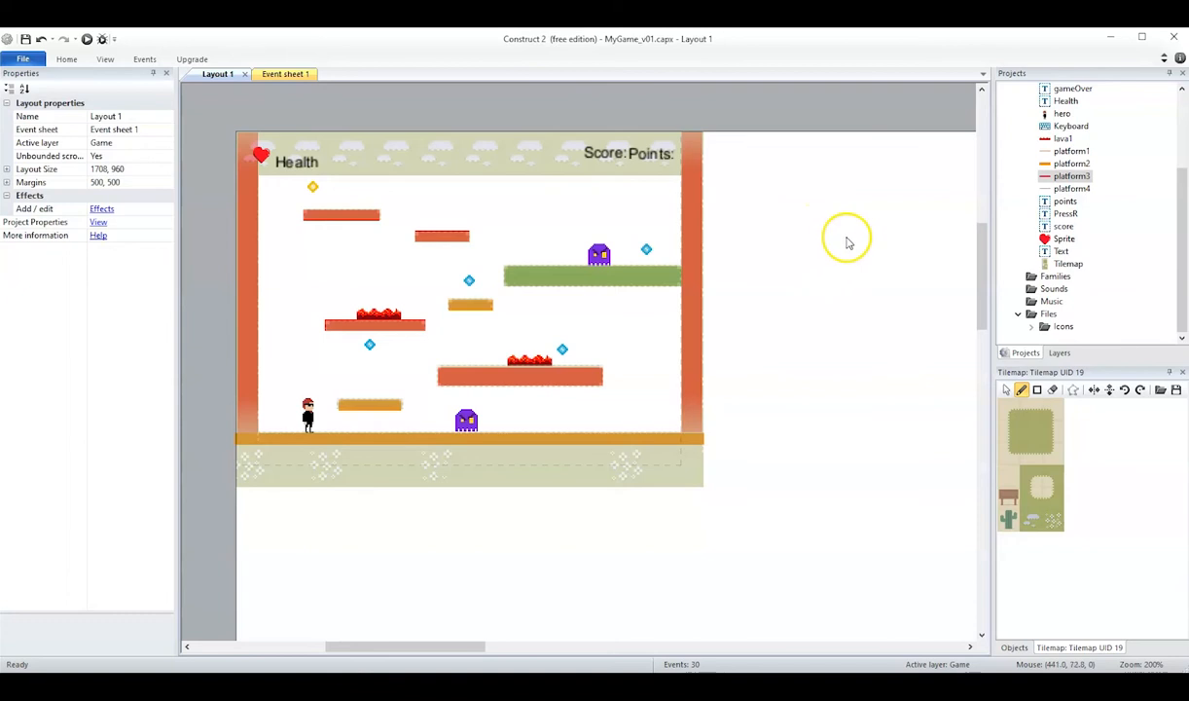
Run the layout and play-test moving and jumping the hero from the ground onto the low orange platform.
left_click(87, 40)
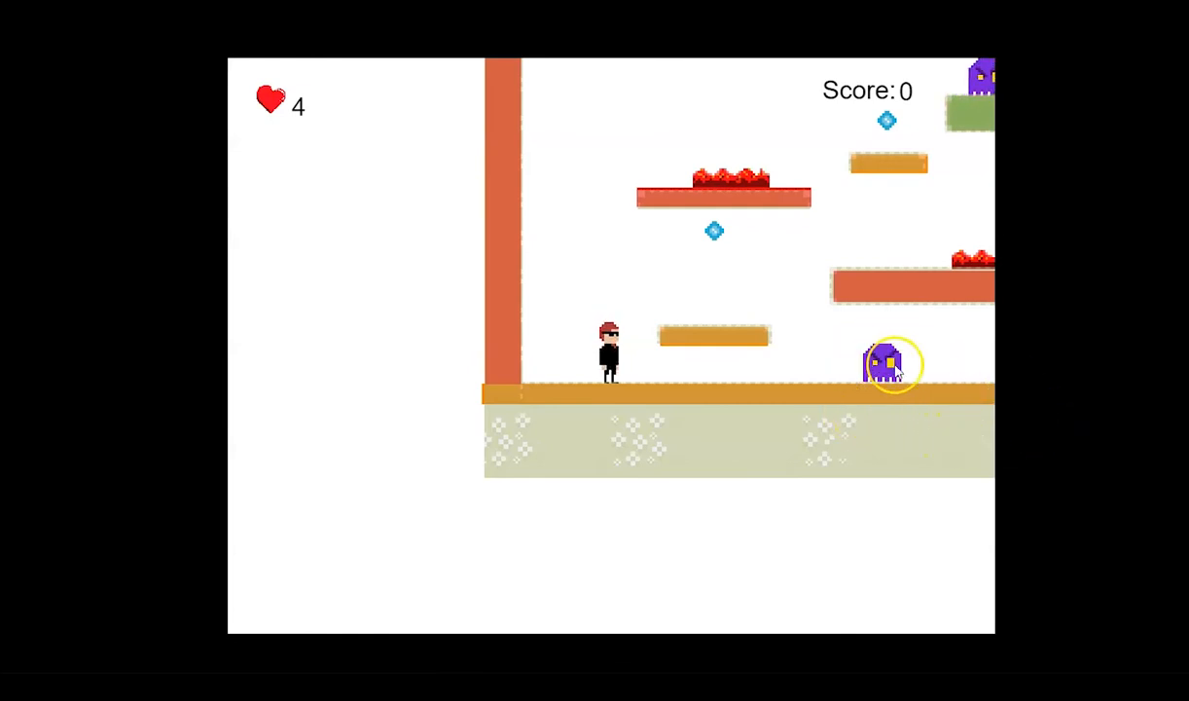
key("Right")
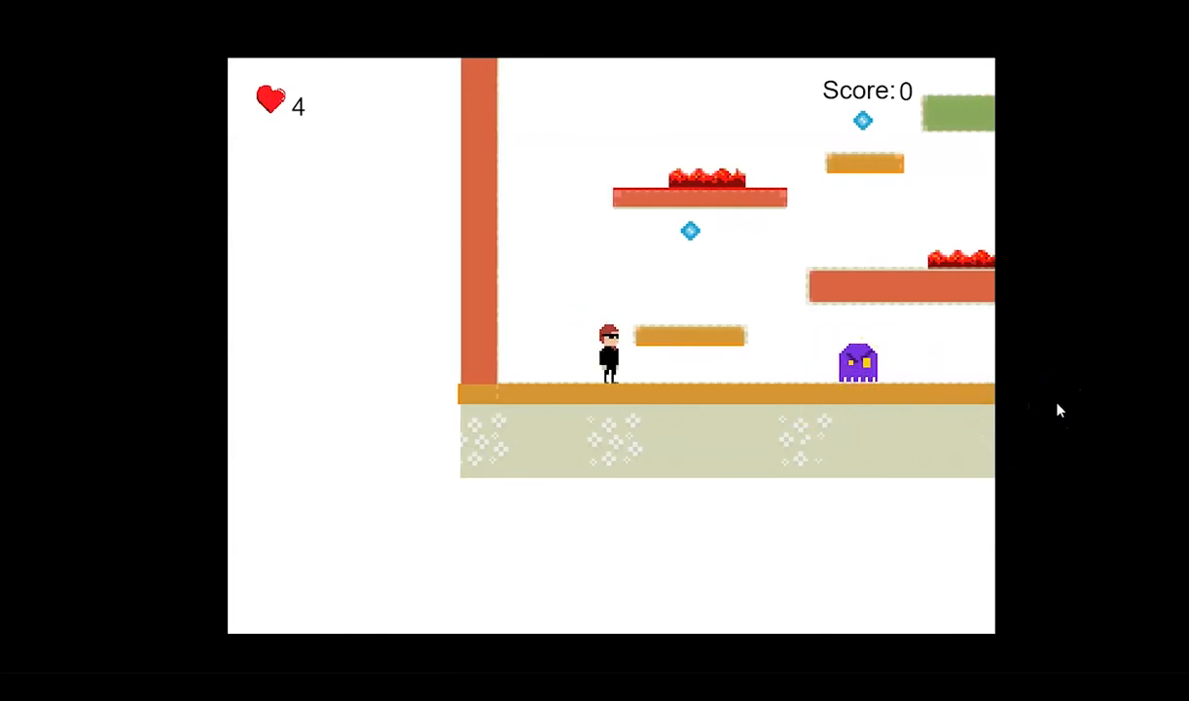
key("Up")
key("Right")
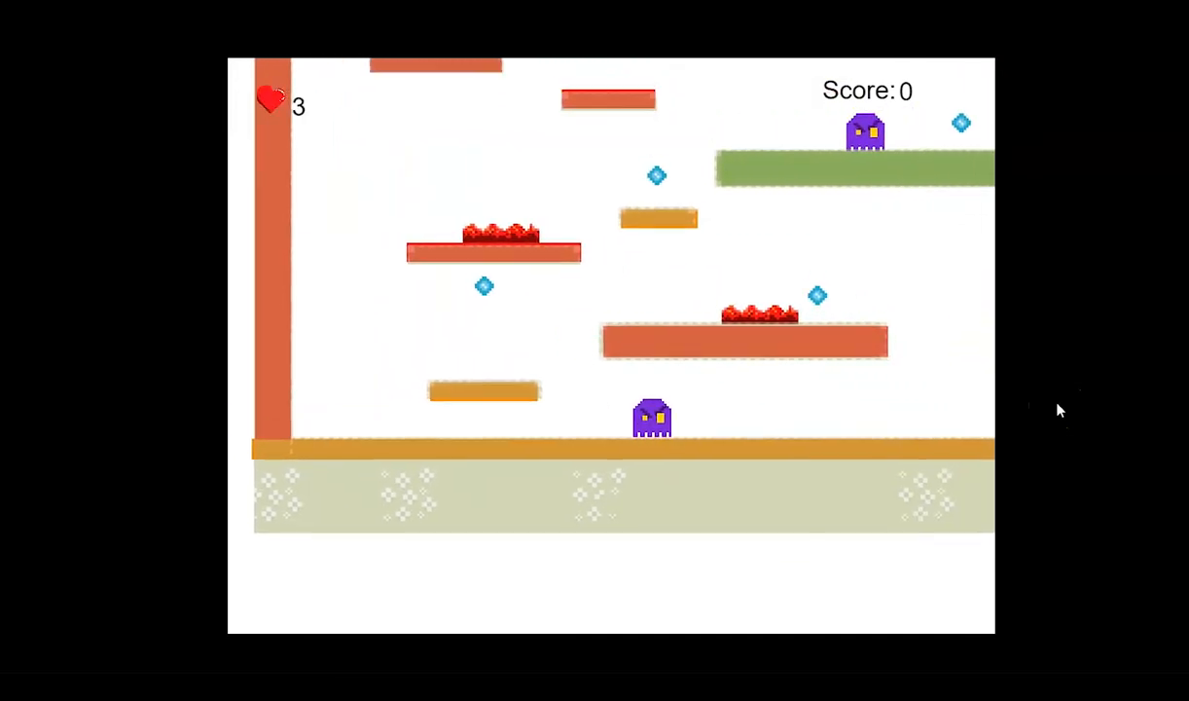
key("Left")
key("Up")
key("Left")
key("Right")
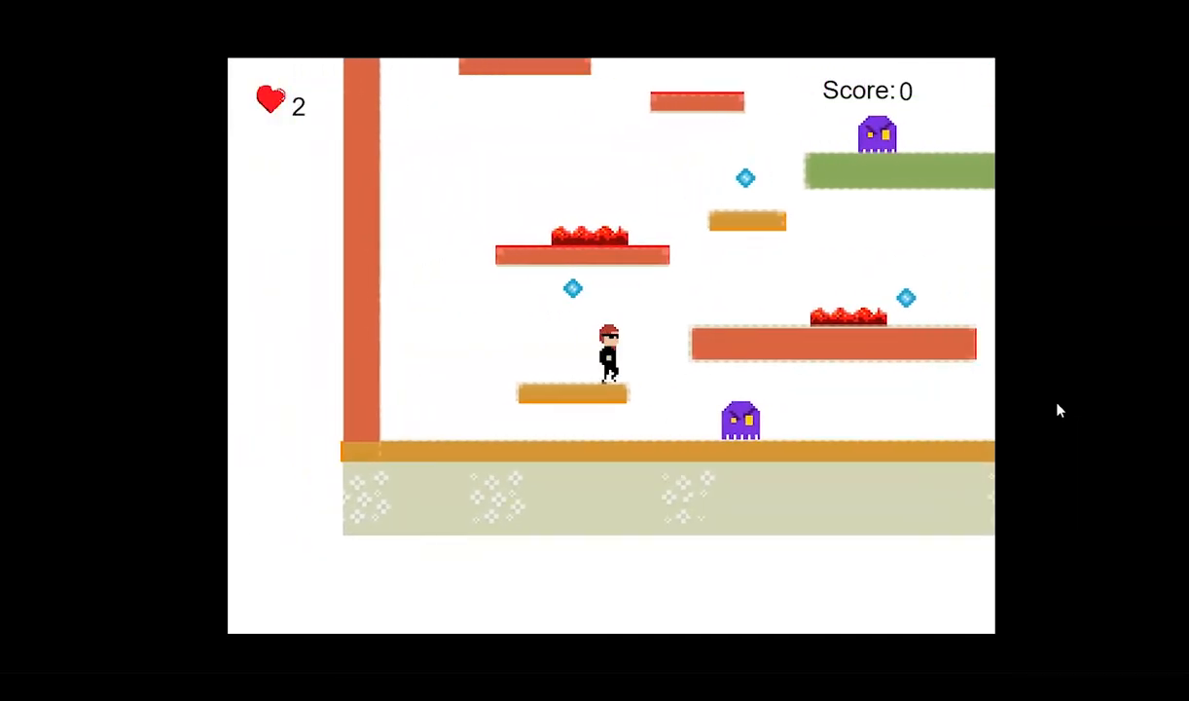
Test collecting the blue diamond above the low platform, then jumping onto the wide red platform and into its lava.
key("Left")
key("Up")
key("Left")
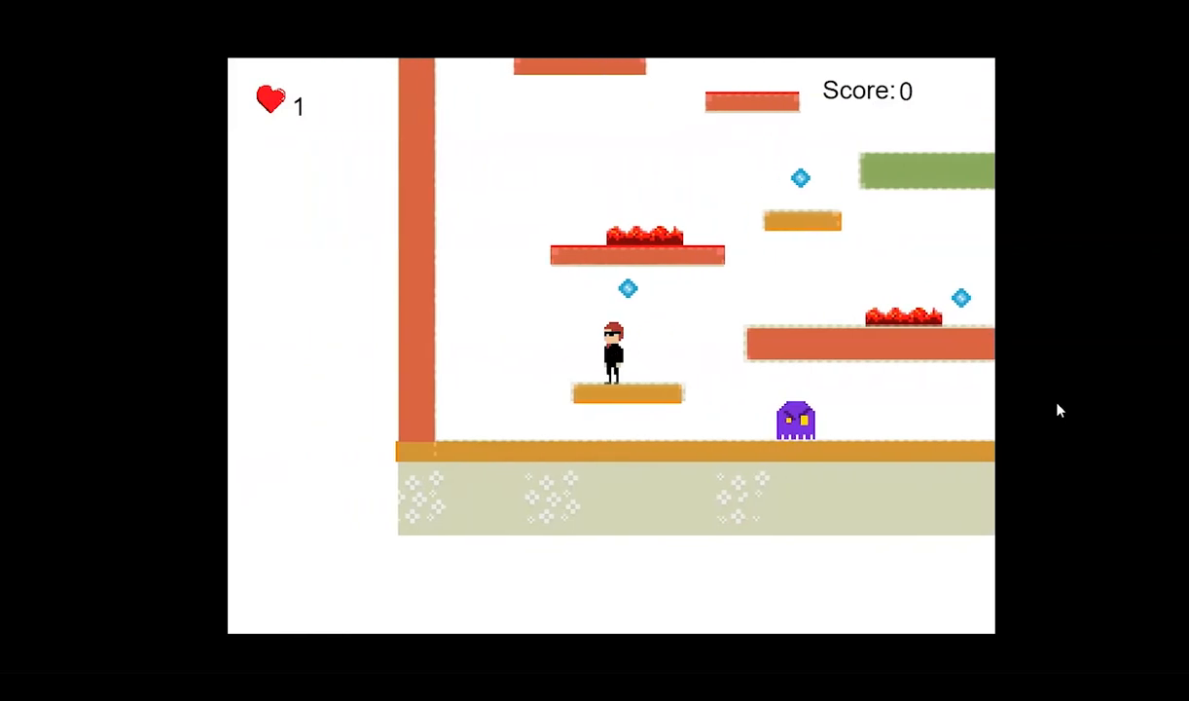
key("Up")
key("Right")
key("Left")
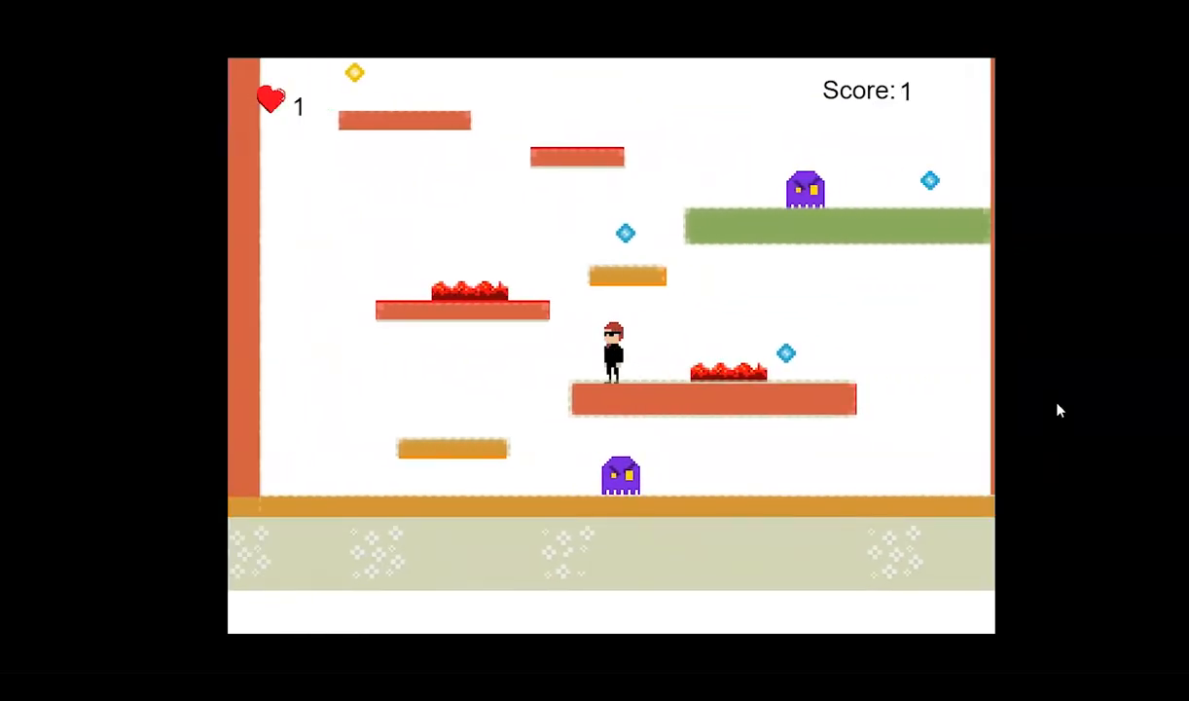
key("Right")
key("Up")
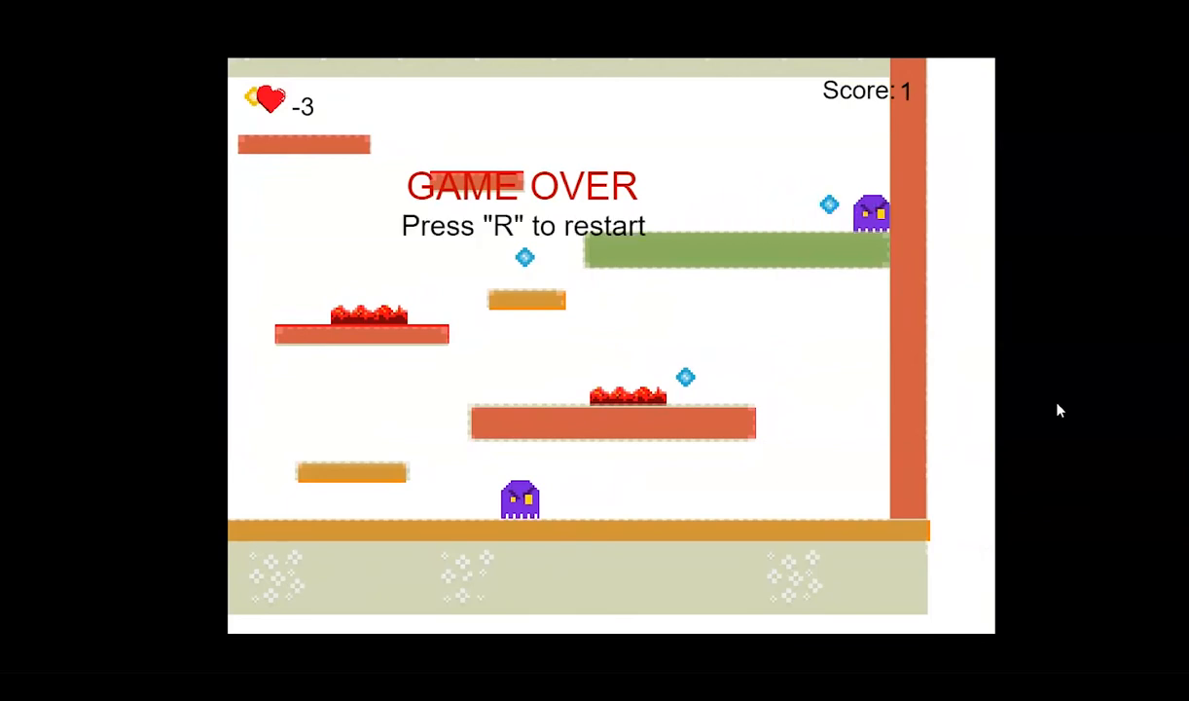
Restart the game and test jumping the hero up to the wide red platform and across its lava.
key("r")
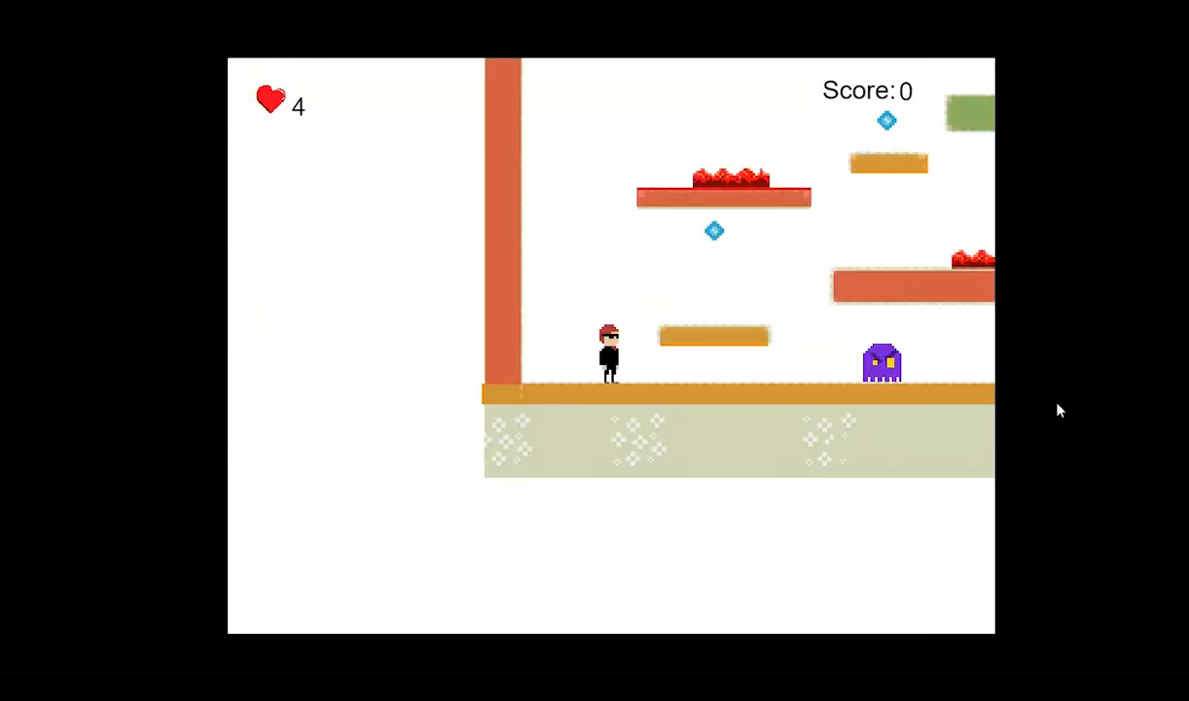
key("Left")
key("Right")
key("Up")
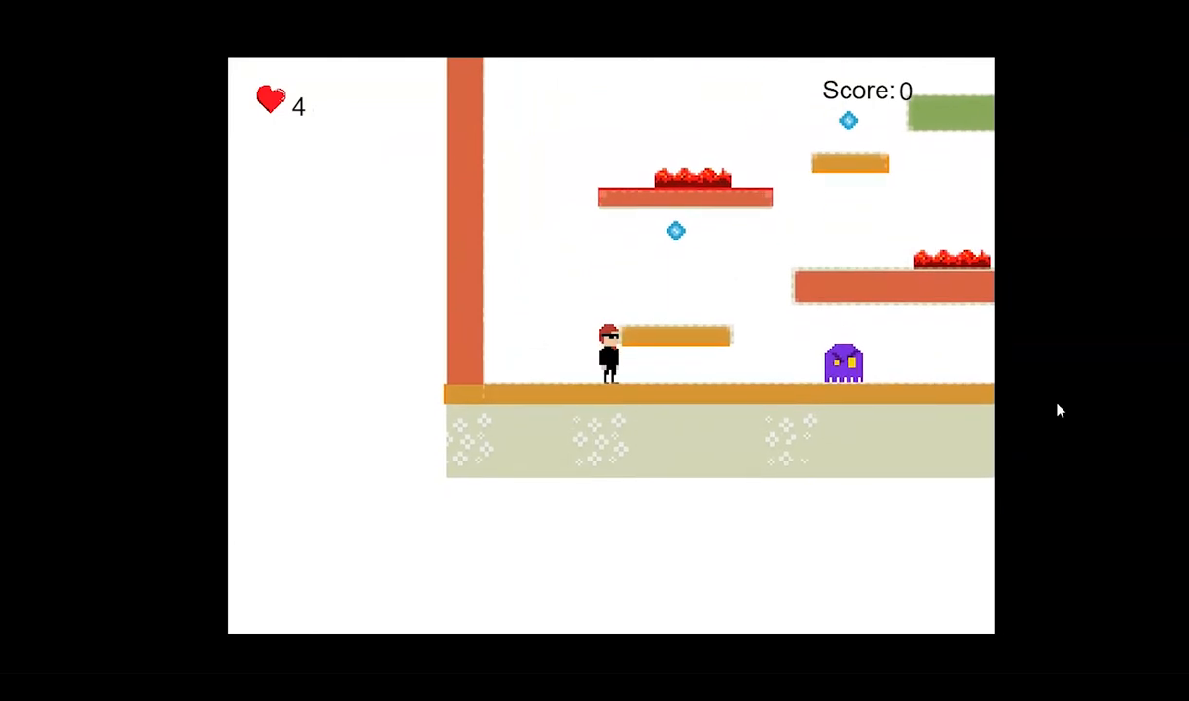
key("Up")
key("Right")
key("Left")
key("Right")
key("Up")
key("Right")
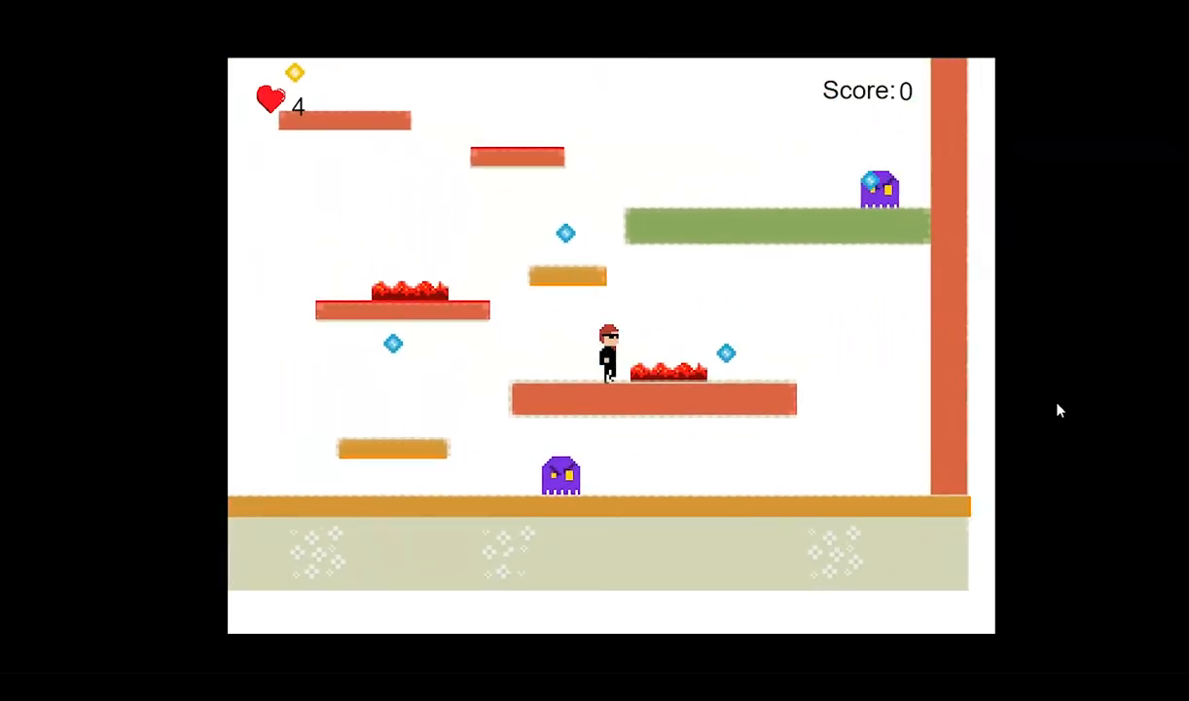
key("Right")
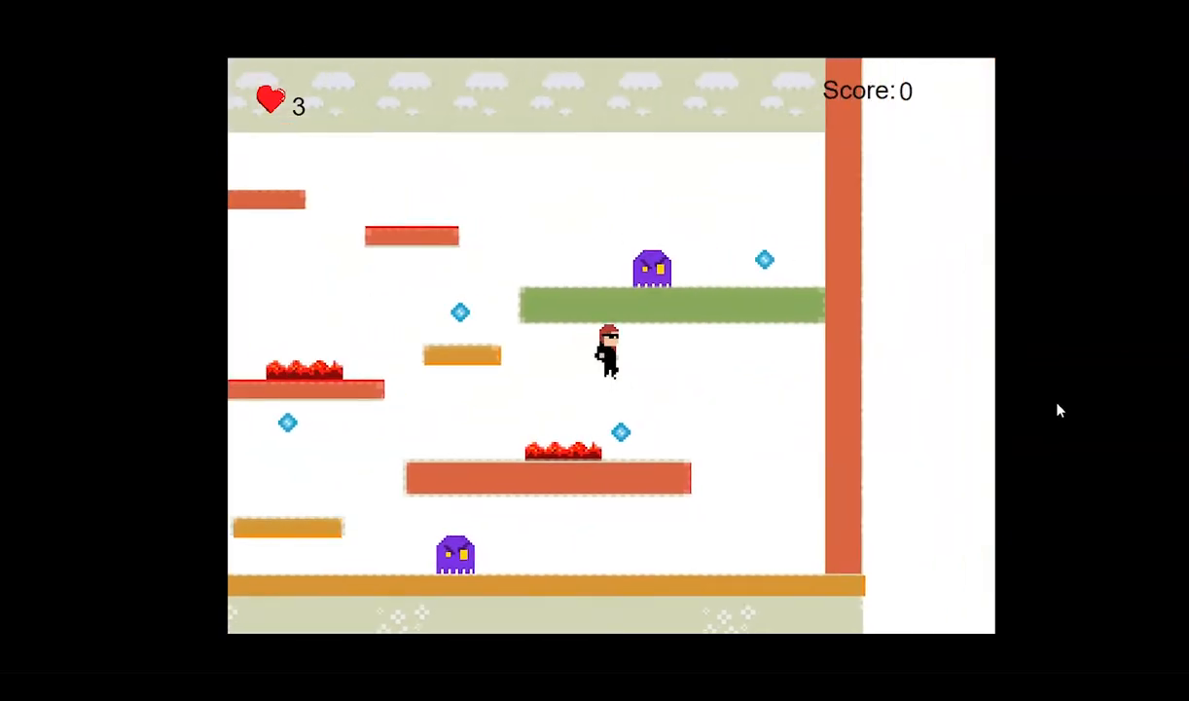
Test moving the hero from the level's right side back to the low orange platform.
key("Up")
key("Left")
key("Up")
key("Left")
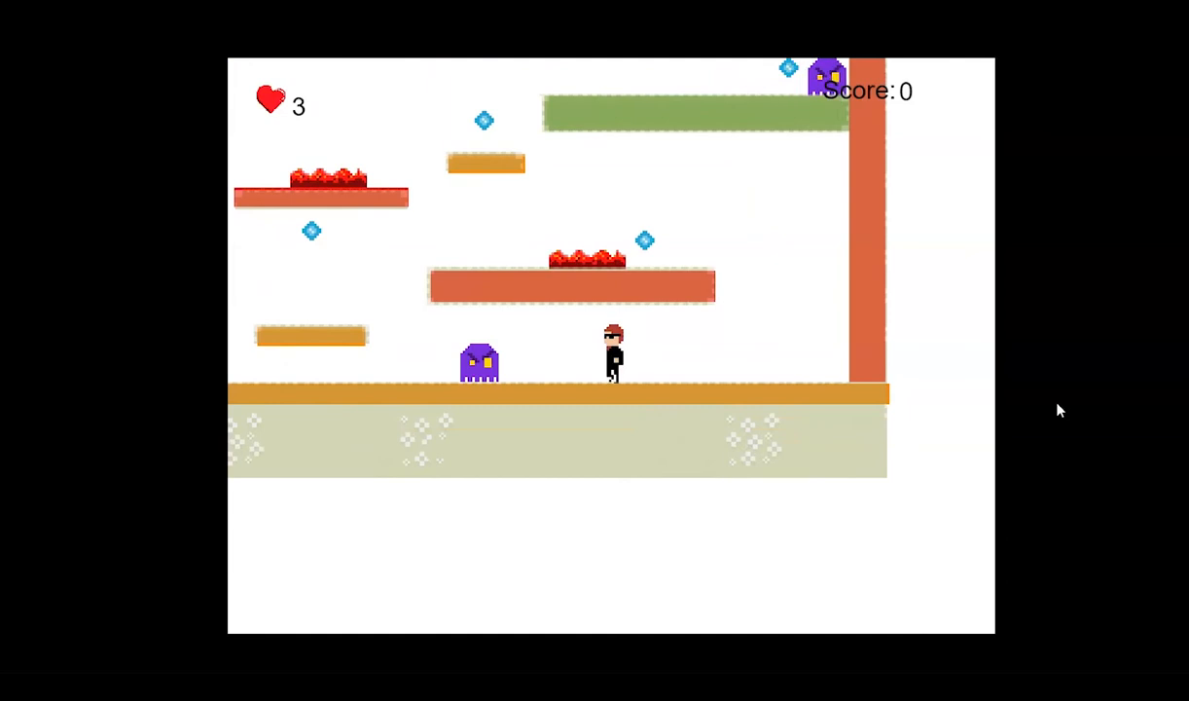
key("Left")
key("Left")
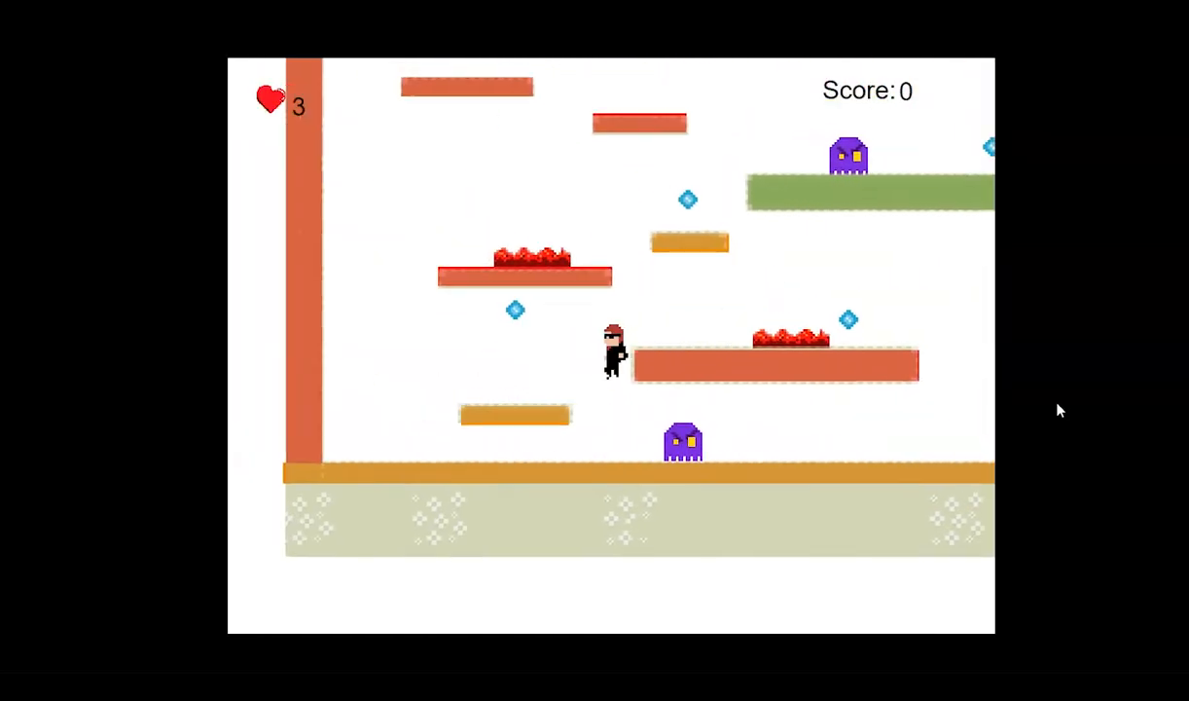
key("Up")
key("Right")
key("Up")
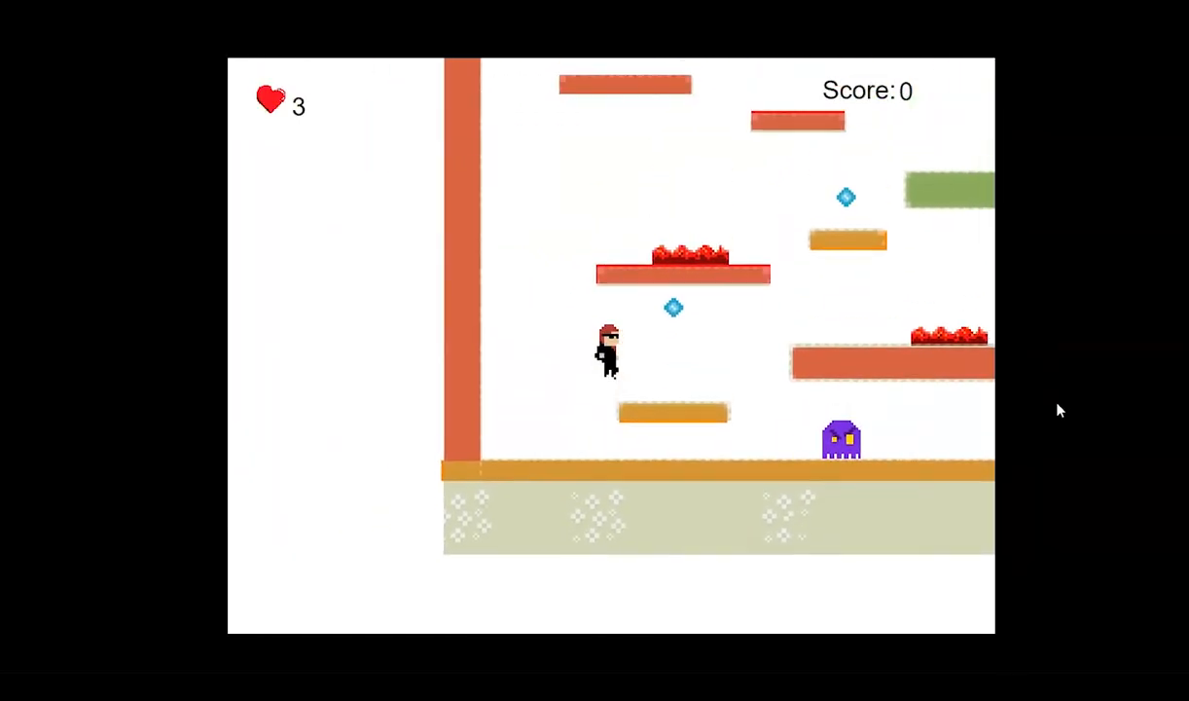
key("Right")
Test jumping from the low orange platform onto the wide red platform and walking into the lava.
key("Right")
key("Left")
key("Up")
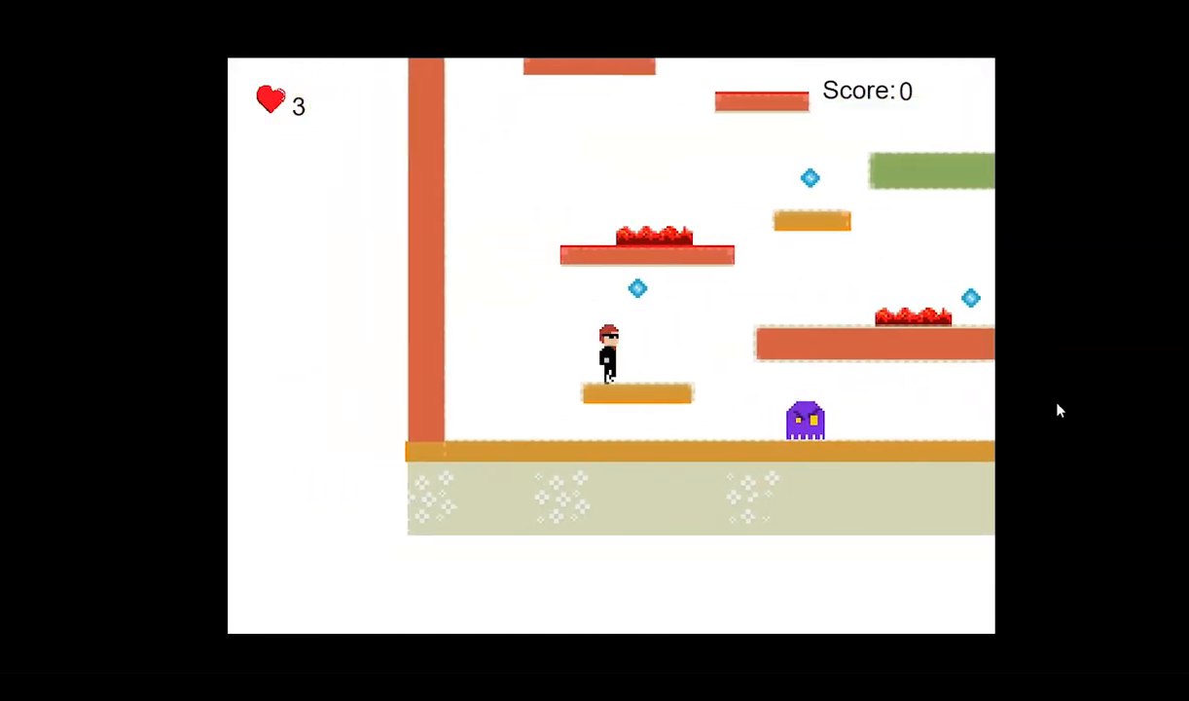
key("Up")
key("Right")
key("Right")
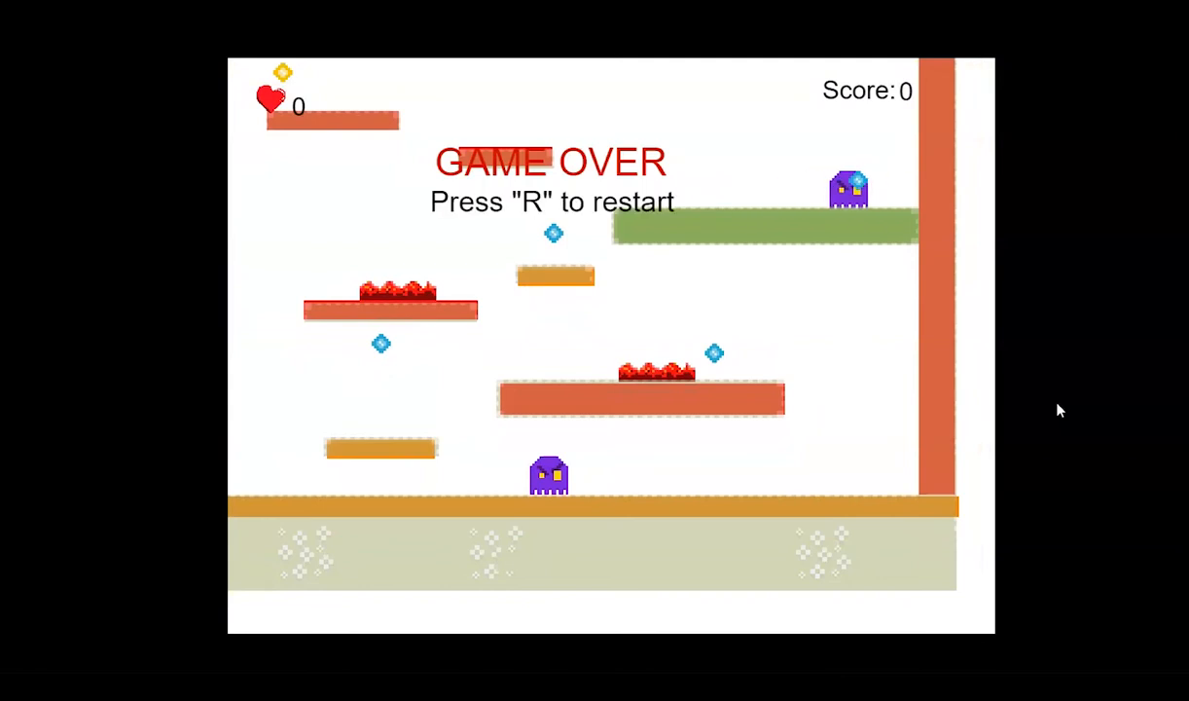
Restart the game and jump the hero via the low orange platform onto the wide red one.
key("r")
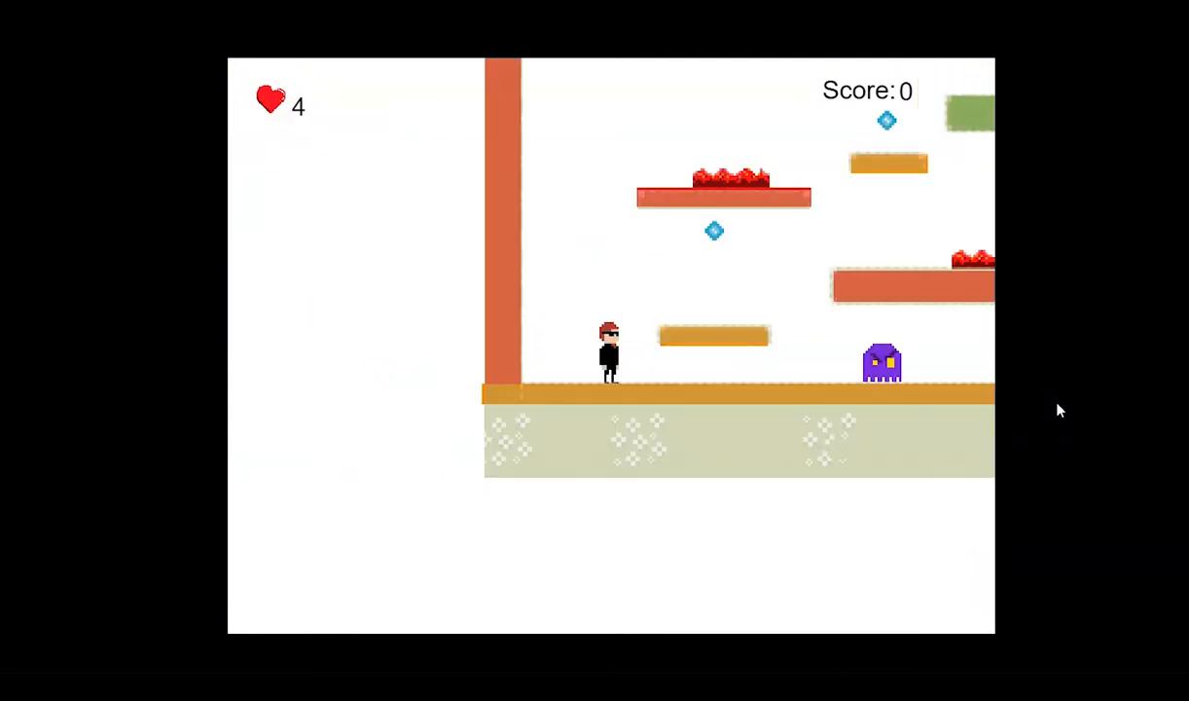
key("Right")
key("space")
key("Right")
key("space")
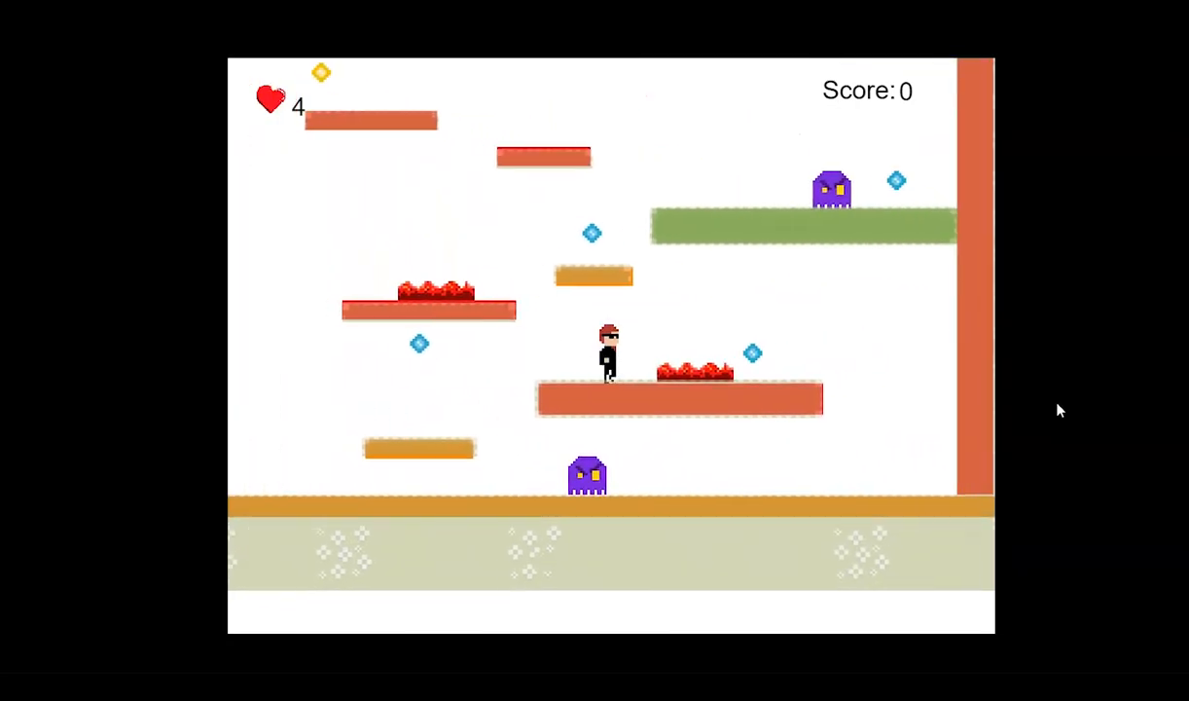
Test collecting the blue diamond behind the wide red platform's lava and returning to the platform's left end.
key("Left")
key("Right")
key("space")
key("Left")
Test jumping from the wide red platform onto the small orange platform above and collecting its diamond.
key("Left")
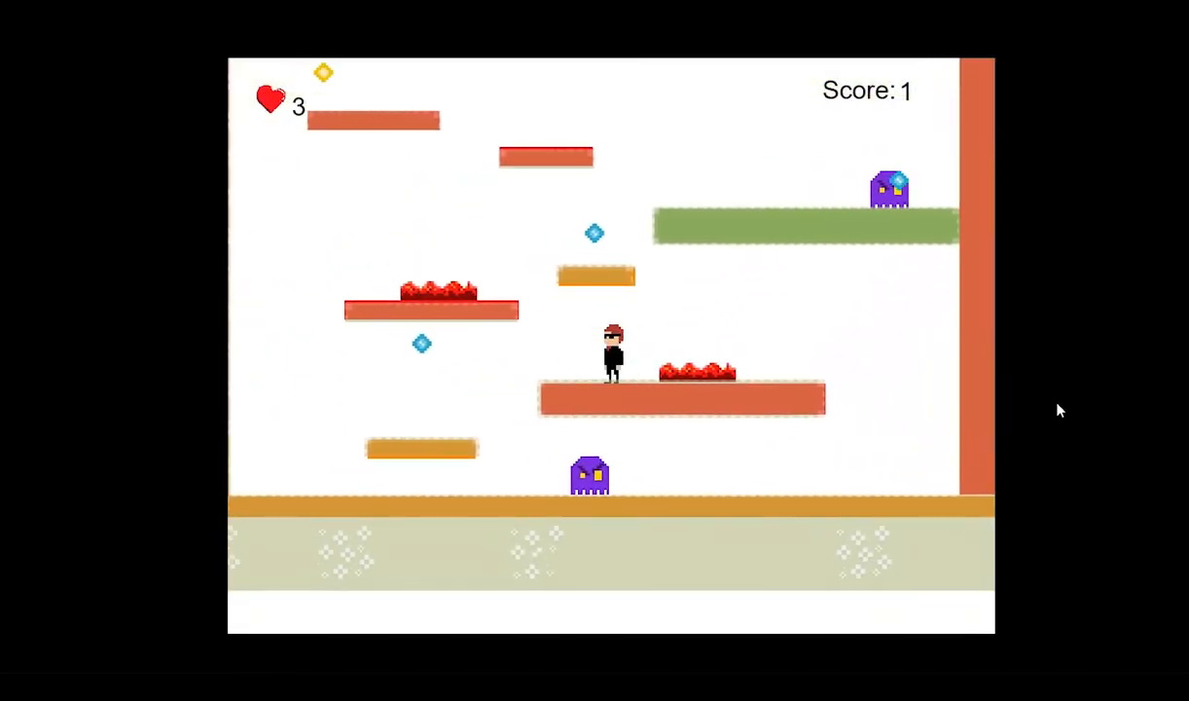
key("Left")
key("space")
key("Right")
key("space")
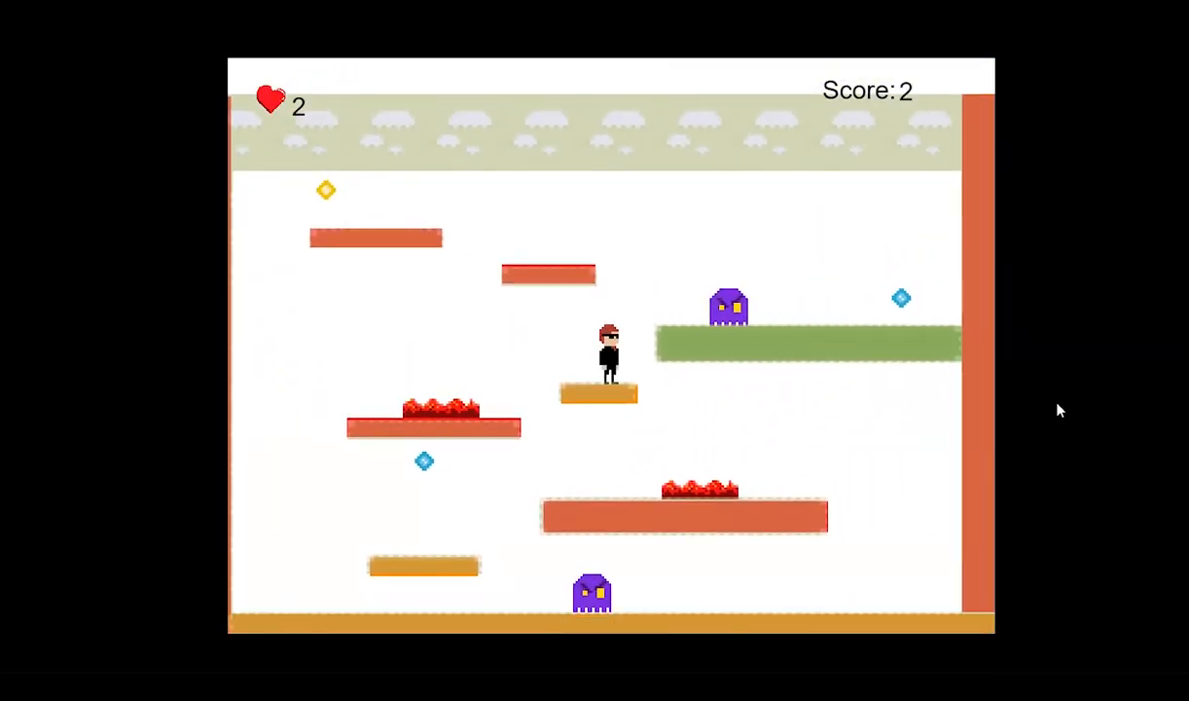
Test jumping the hero onto the green platform and past its enemy to the right wall.
key("Right")
key("space")
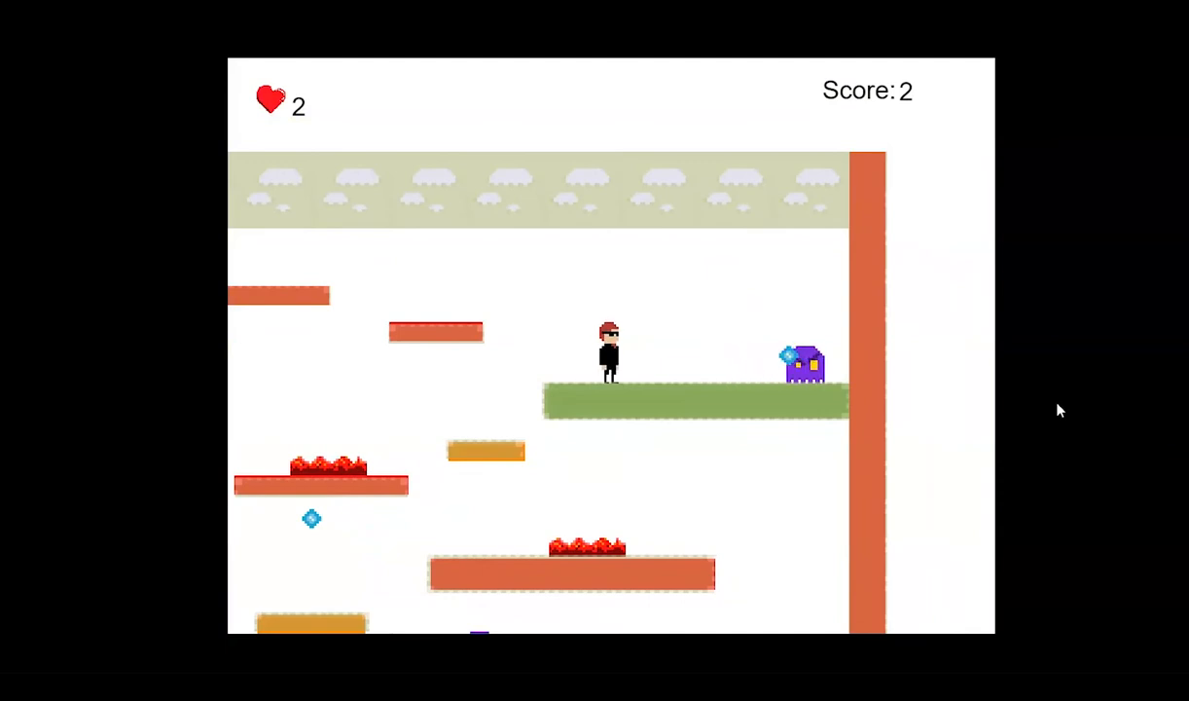
key("Right")
key("space")
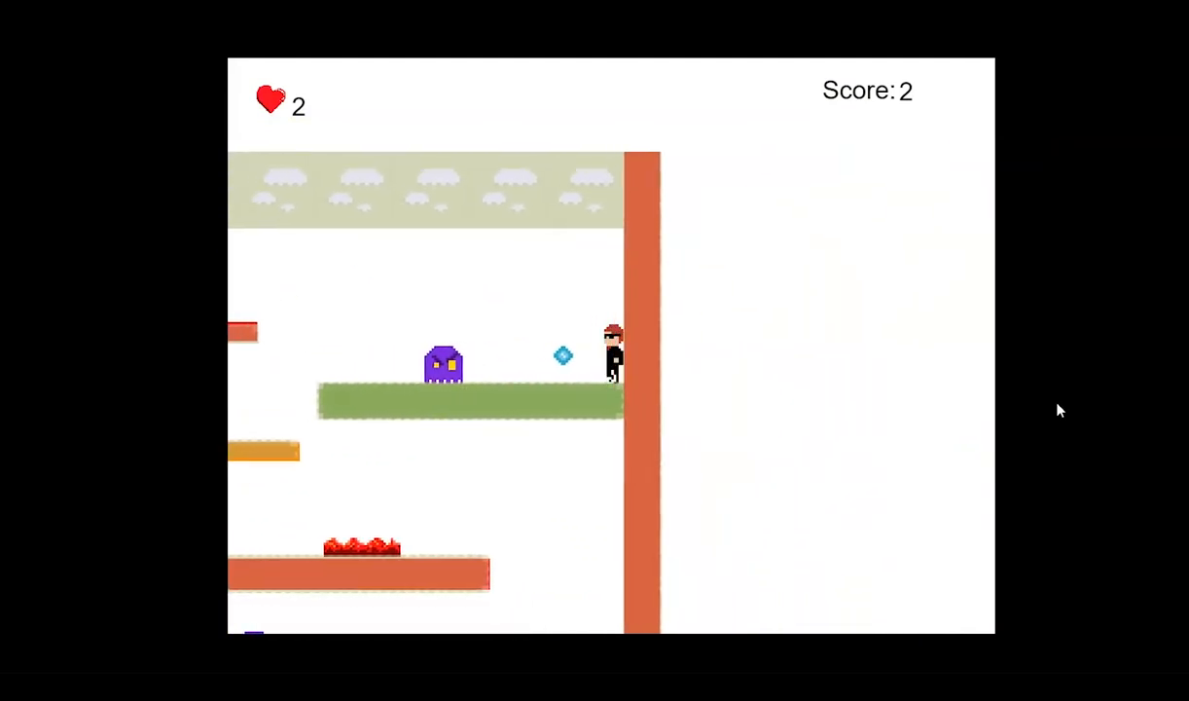
key("Right")
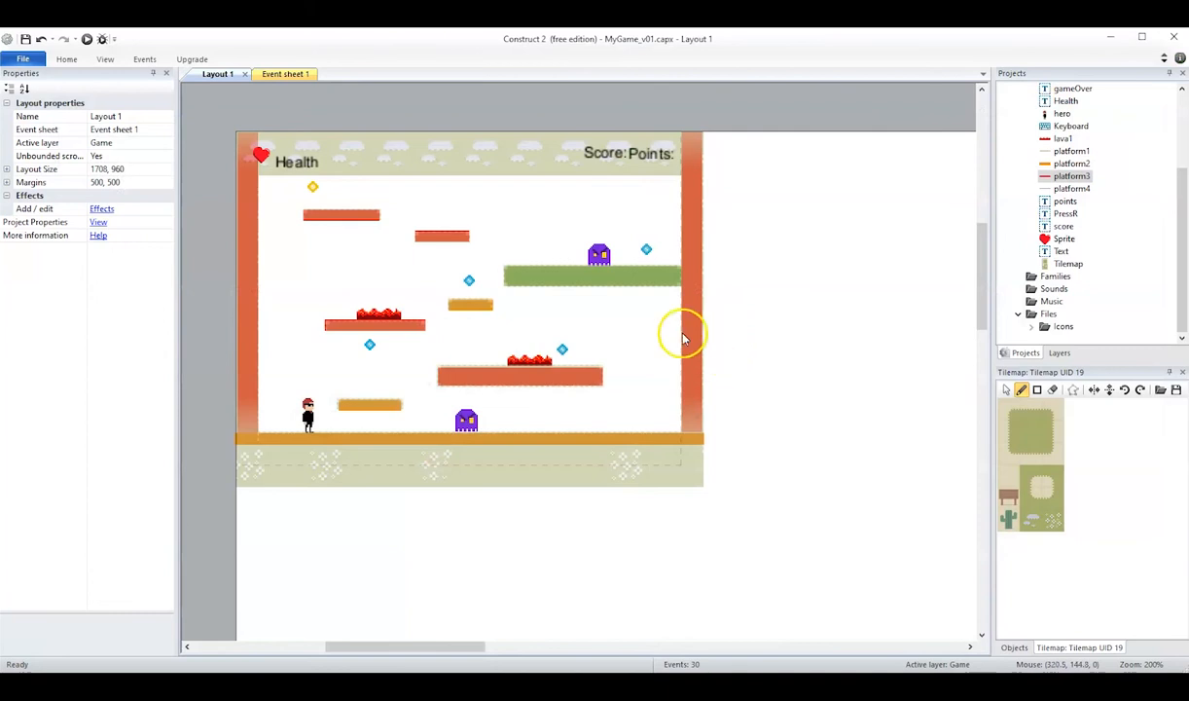
Delete the two tall platform3 instances covering the right and left walls.
left_click(690, 332)
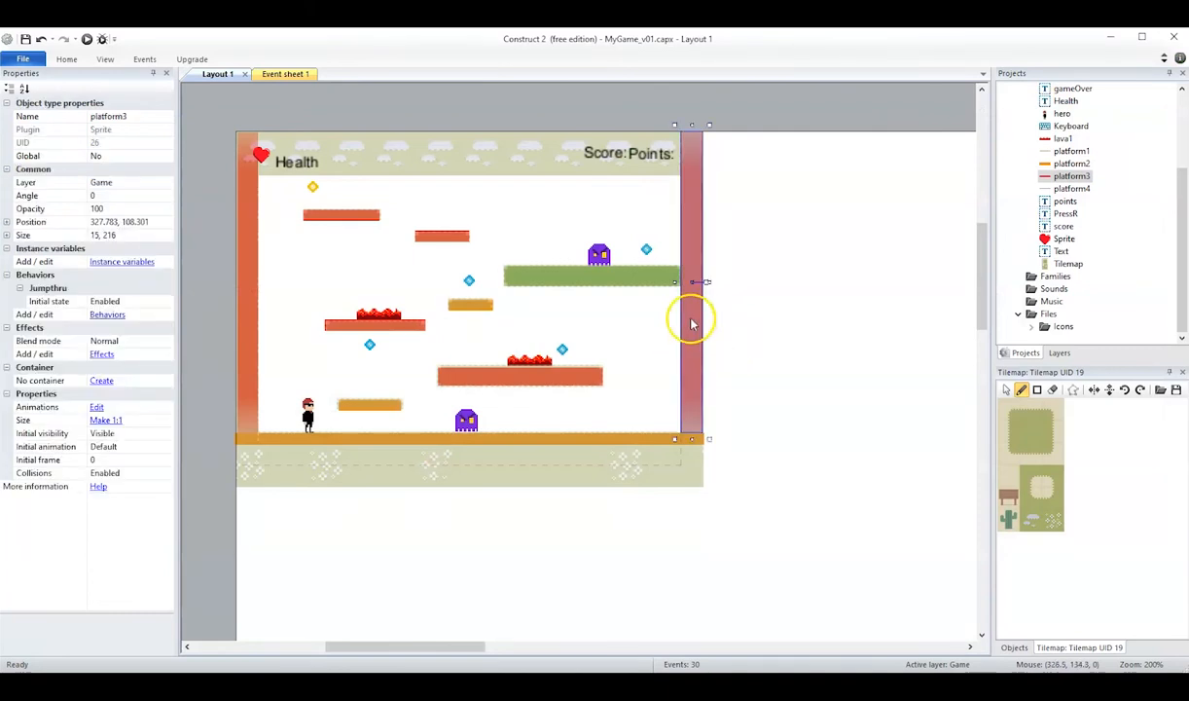
key("Delete")
left_click(248, 335)
key("Delete")
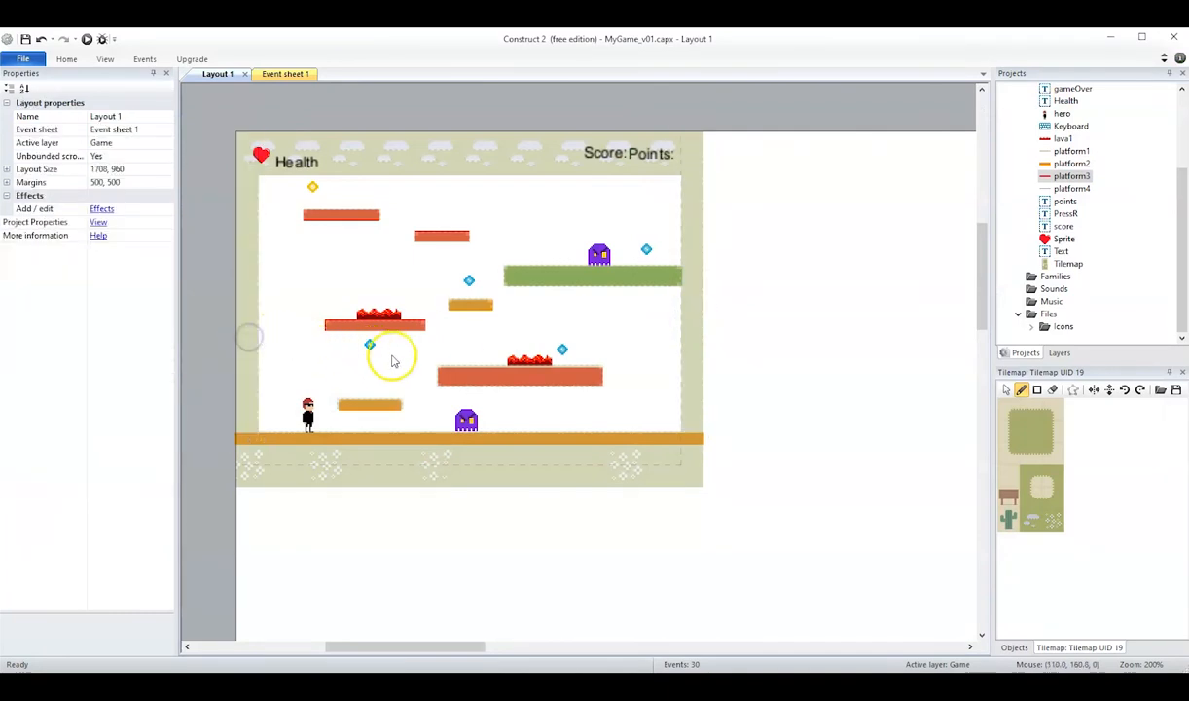
Delete the low orange platform beside the hero and the wide red platform under the lower lava.
left_click(379, 407)
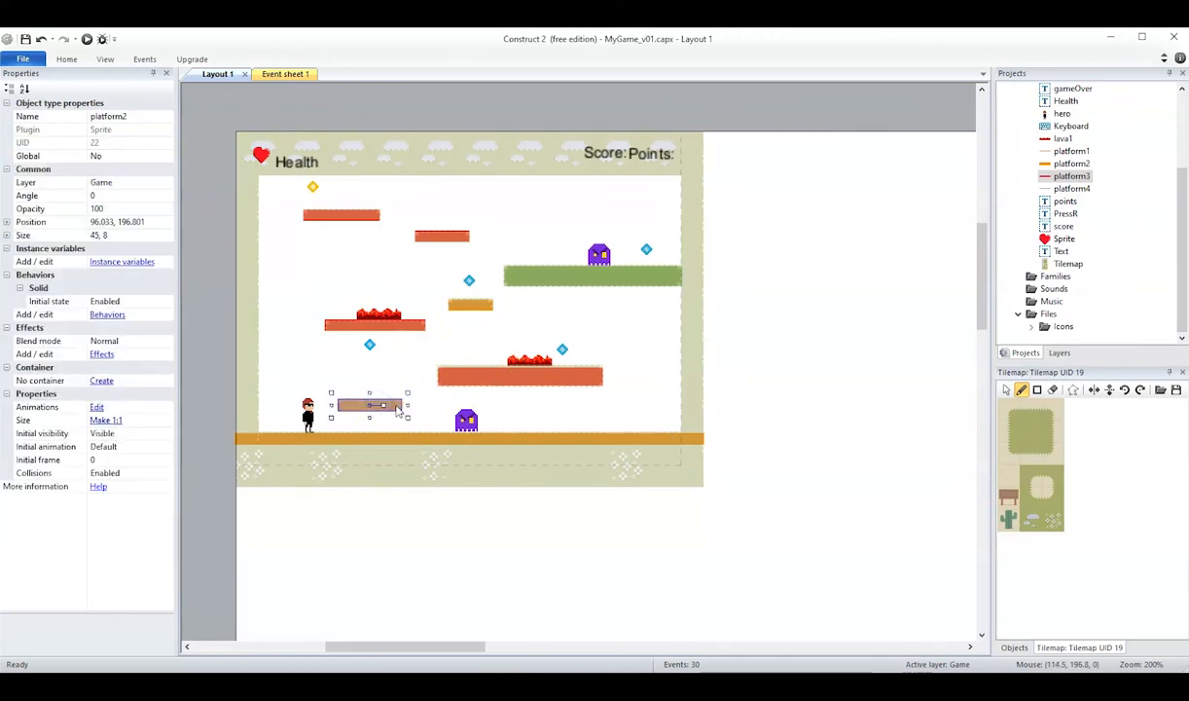
key("Delete")
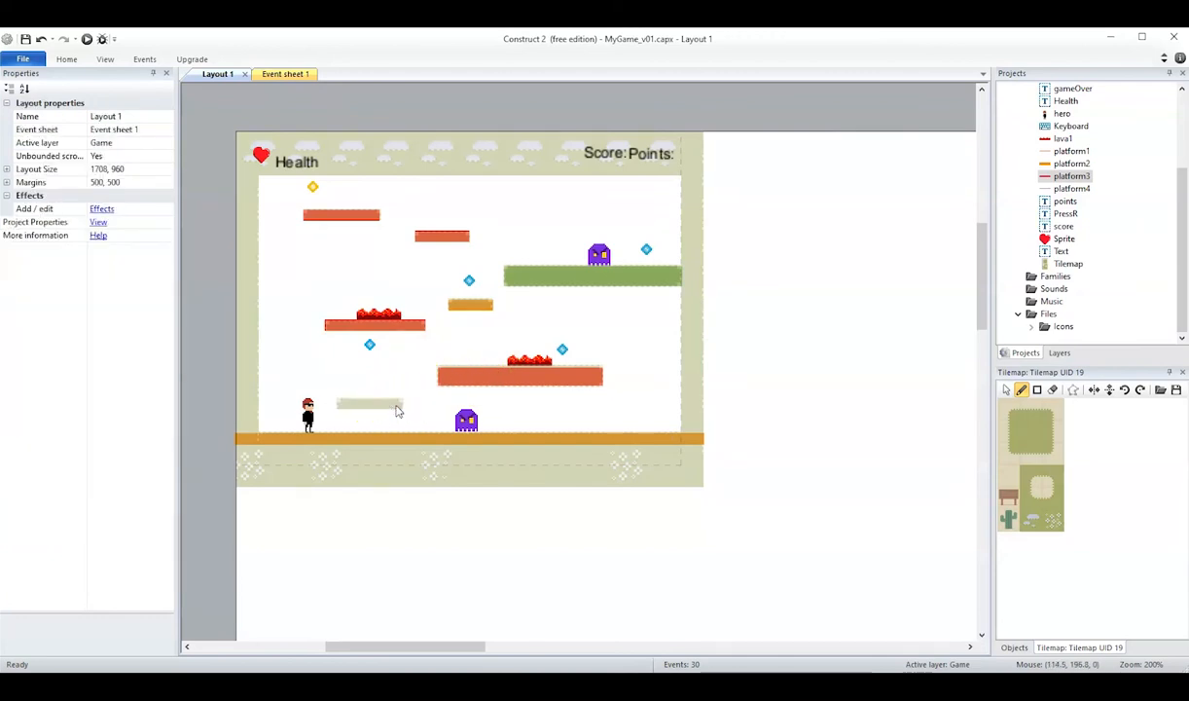
left_click(585, 379)
key("Delete")
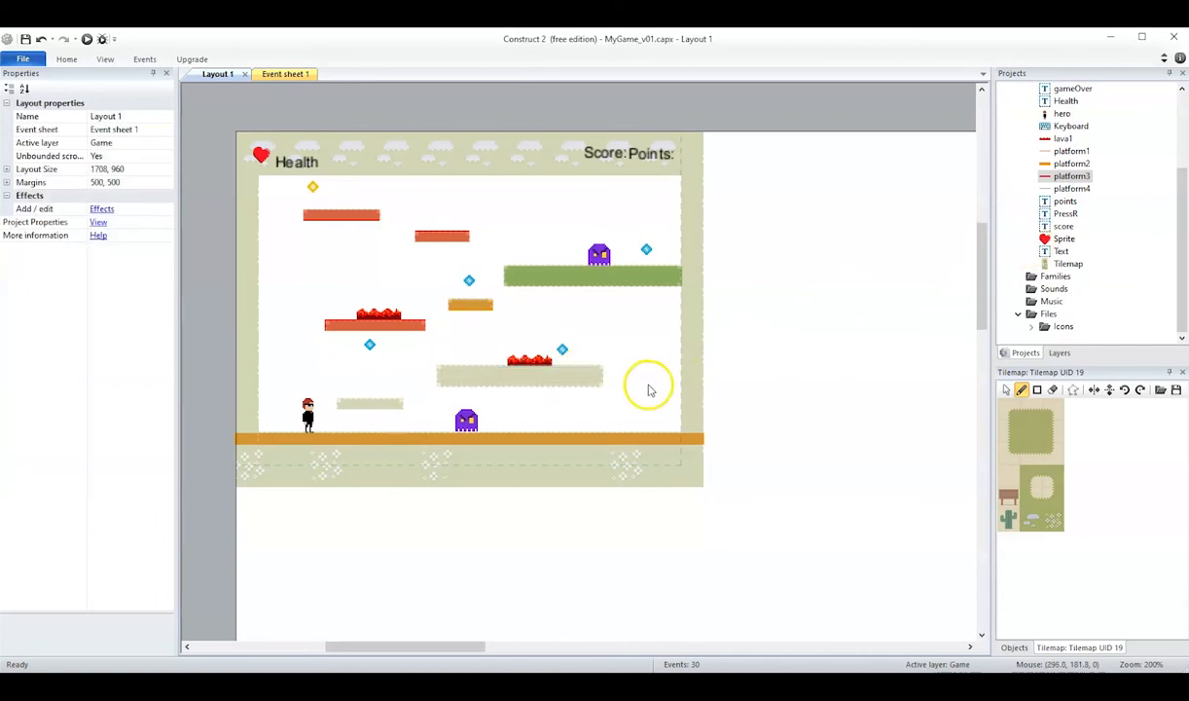
Add a platform2 instance and stretch it to 120 × 15 over the wide painted platform under the lower lava.
left_click(1068, 163)
left_click_drag(1046, 165, 603, 393)
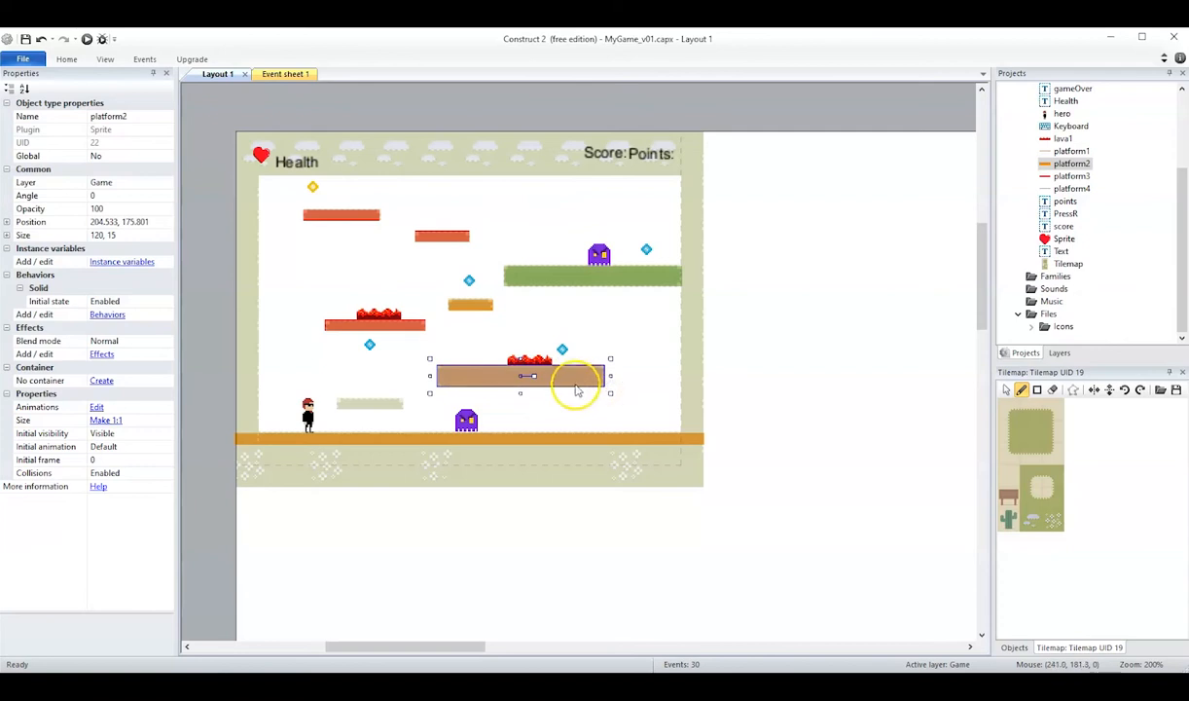
Try a 47 × 6.5 platform2 copy on the low painted platform beside the hero and remove it.
left_click_drag(581, 377, 416, 392, "ctrl")
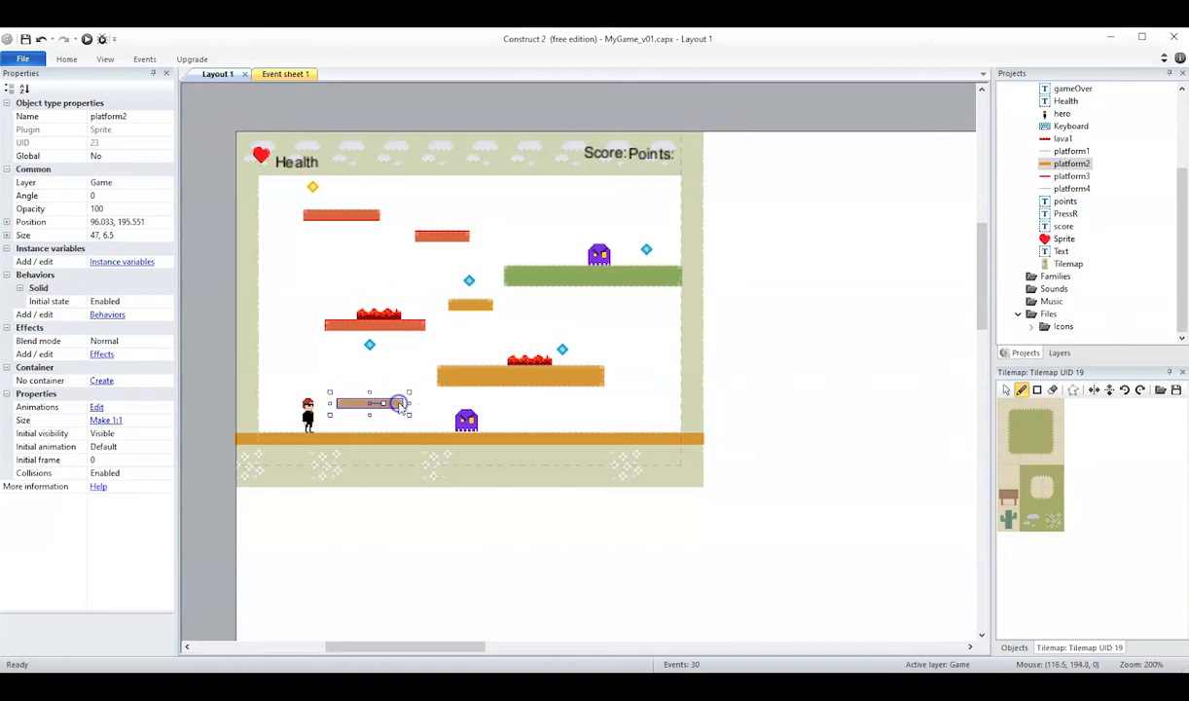
left_click(401, 402)
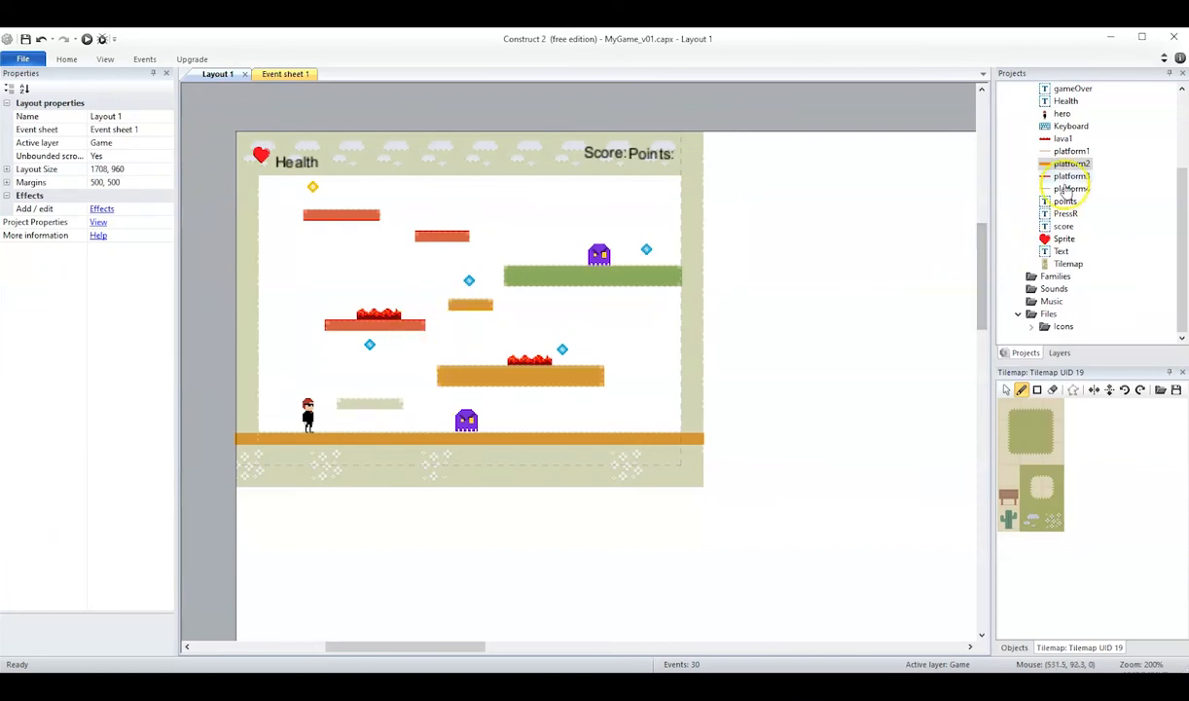
Add a platform3 instance and fit it at about 46.5 × 6.5 to the low painted platform beside the hero.
left_click(1071, 176)
left_click_drag(1046, 180, 332, 405)
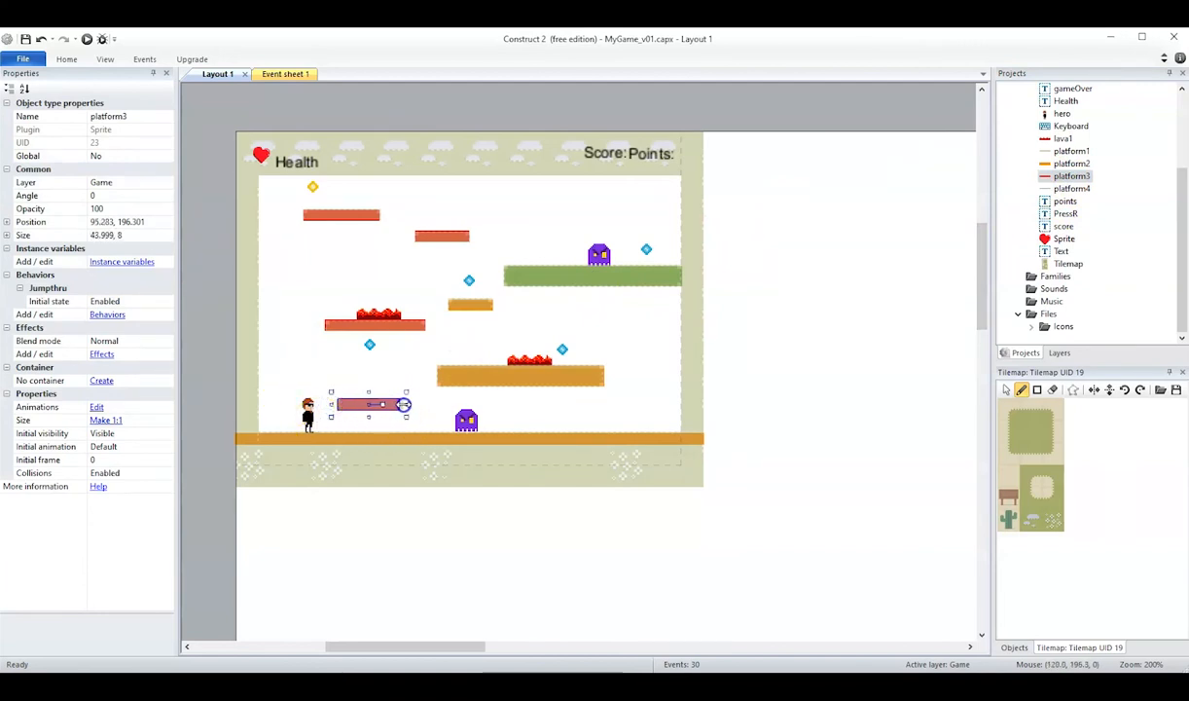
left_click_drag(370, 417, 372, 411)
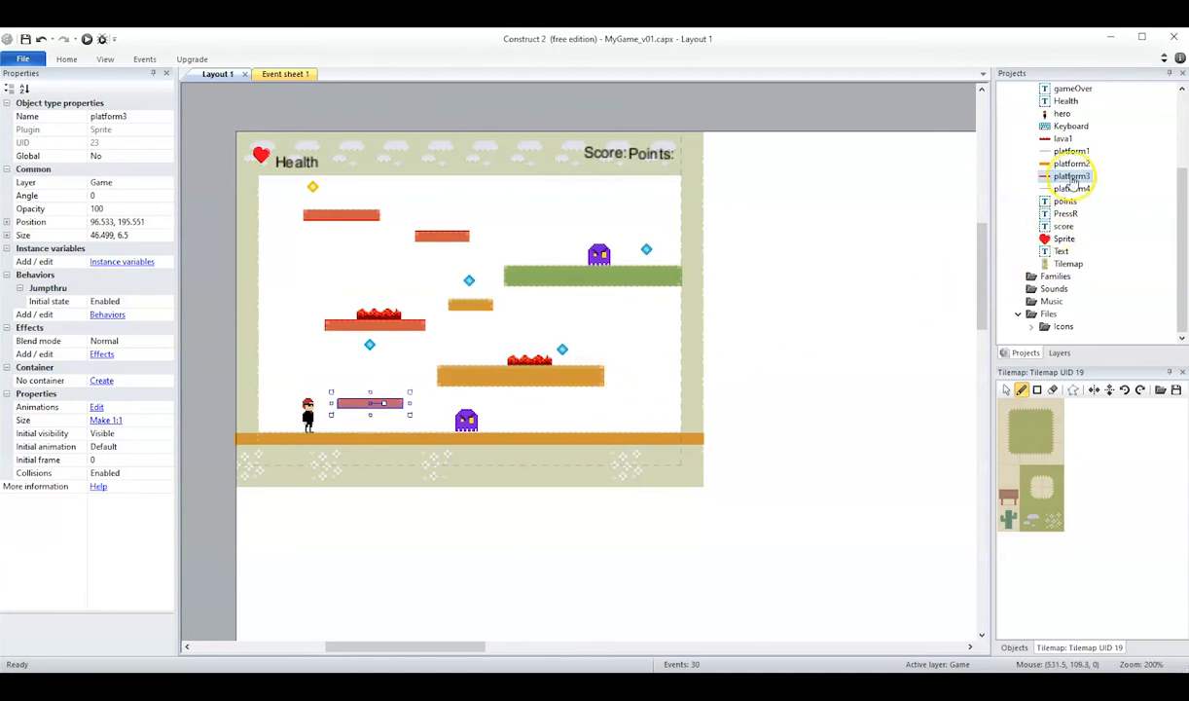
Add a platform2 instance sized 16 × 219 as the level's right wall and copy it to the left edge as the opposite wall.
left_click(1044, 165)
left_click_drag(1042, 165, 675, 126)
left_click_drag(715, 442, 710, 443)
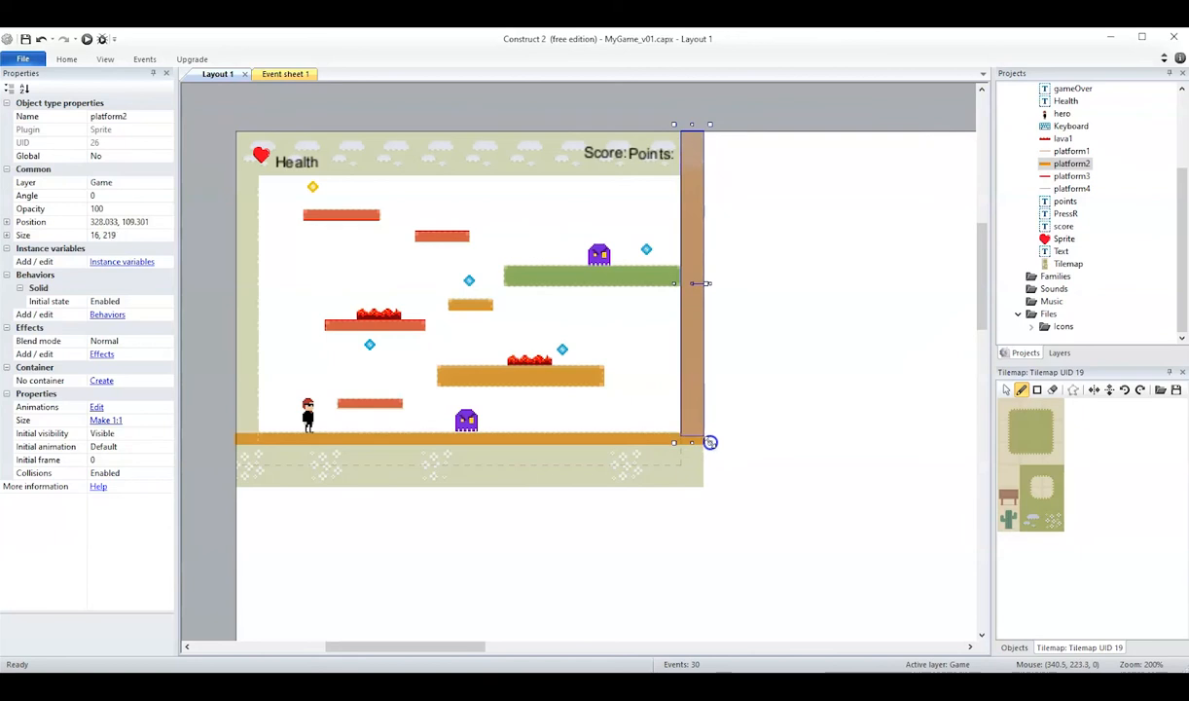
left_click_drag(693, 361, 243, 360, "ctrl")
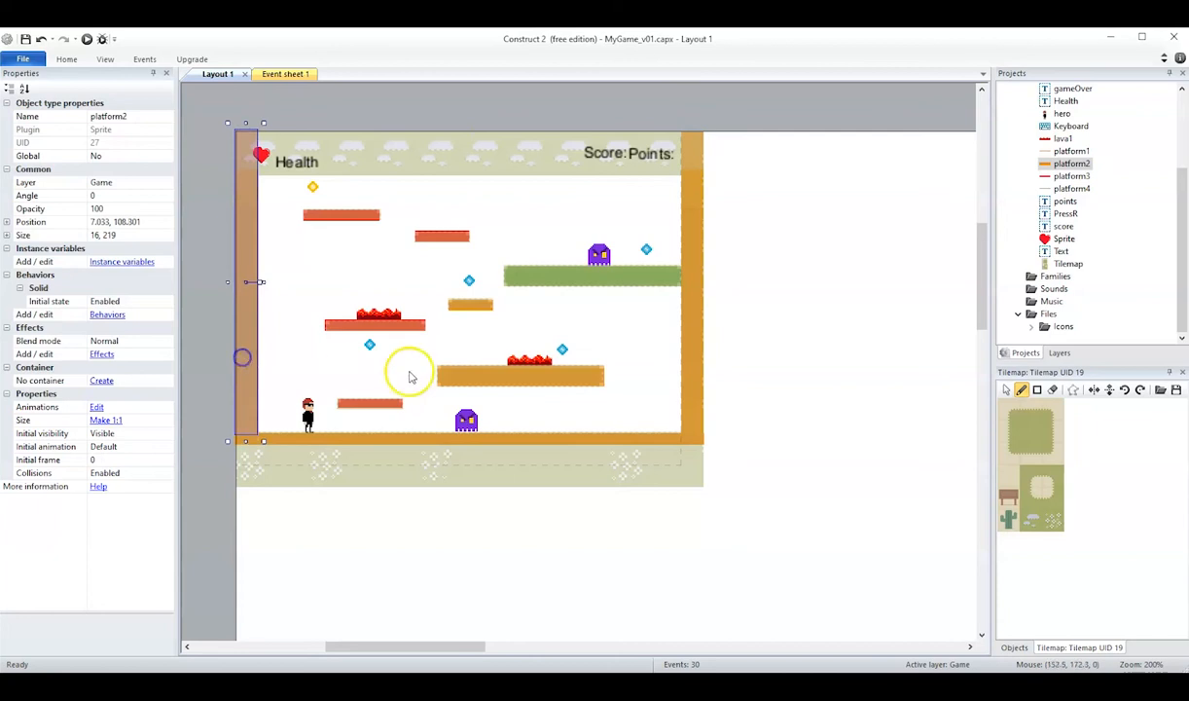
left_click(770, 317)
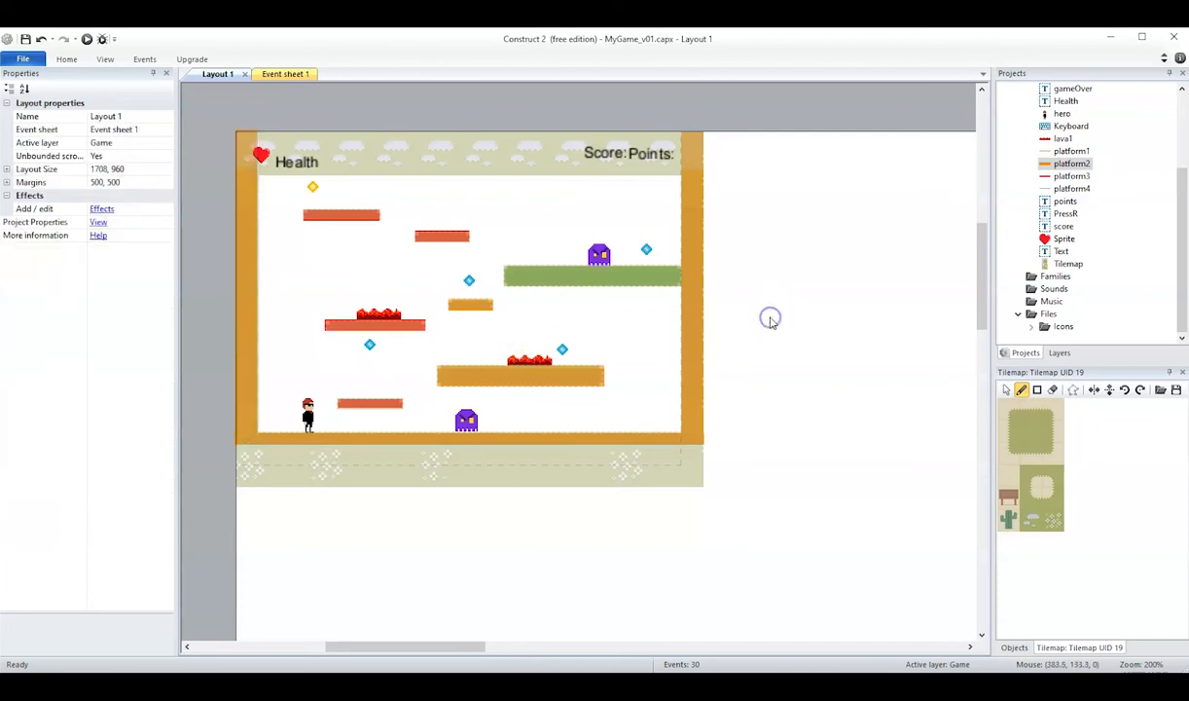
Run the layout and test walking and jumping with the hero around the low red platform.
left_click(87, 39)
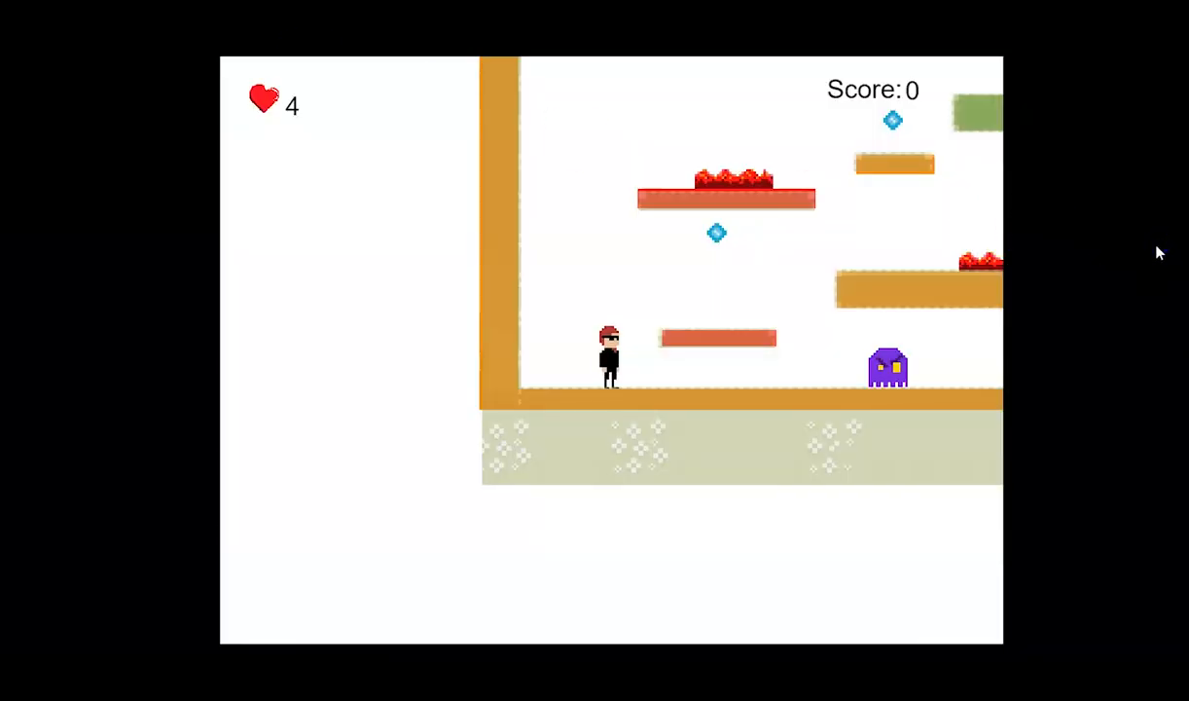
key("Right")
key("Left")
key("Up")
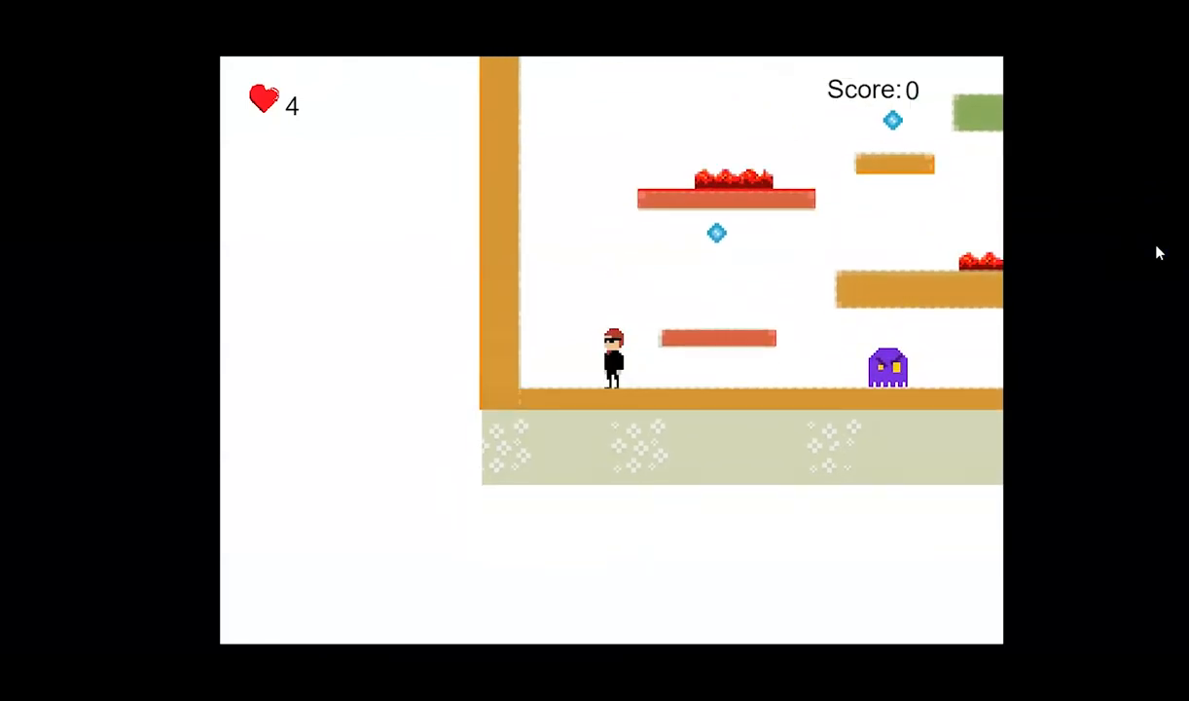
key("Up")
key("Right")
key("Left")
key("Right")
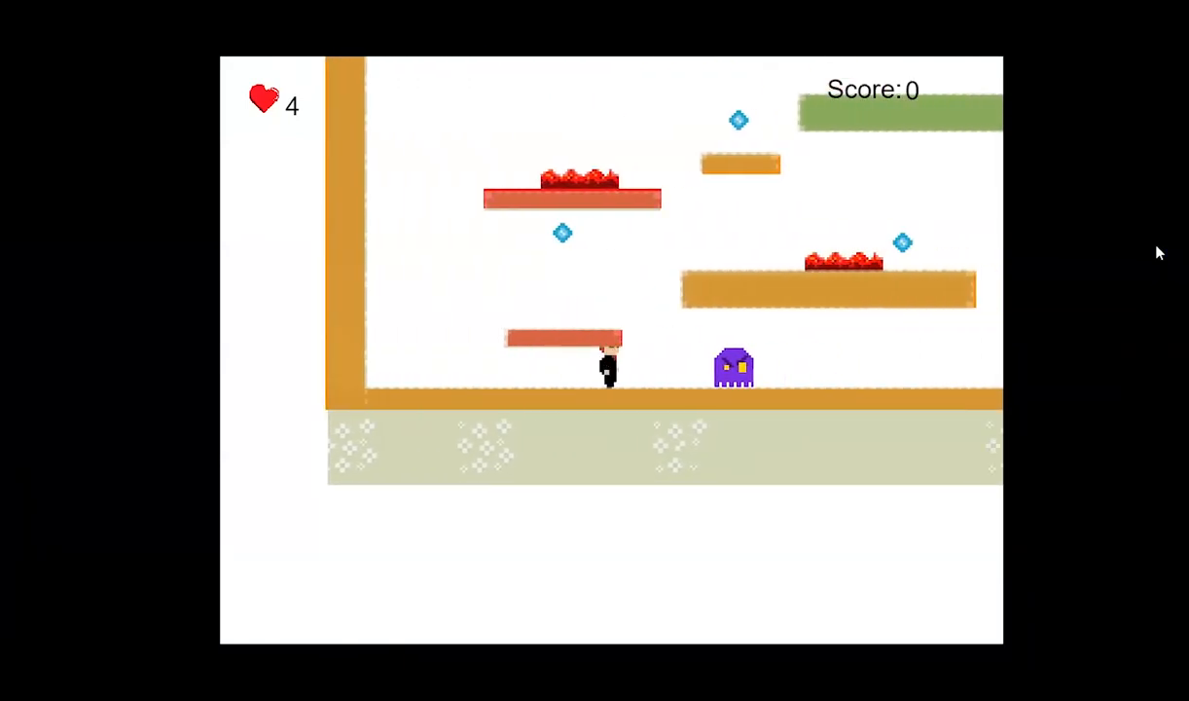
key("Left")
key("Right")
key("Up")
key("Left")
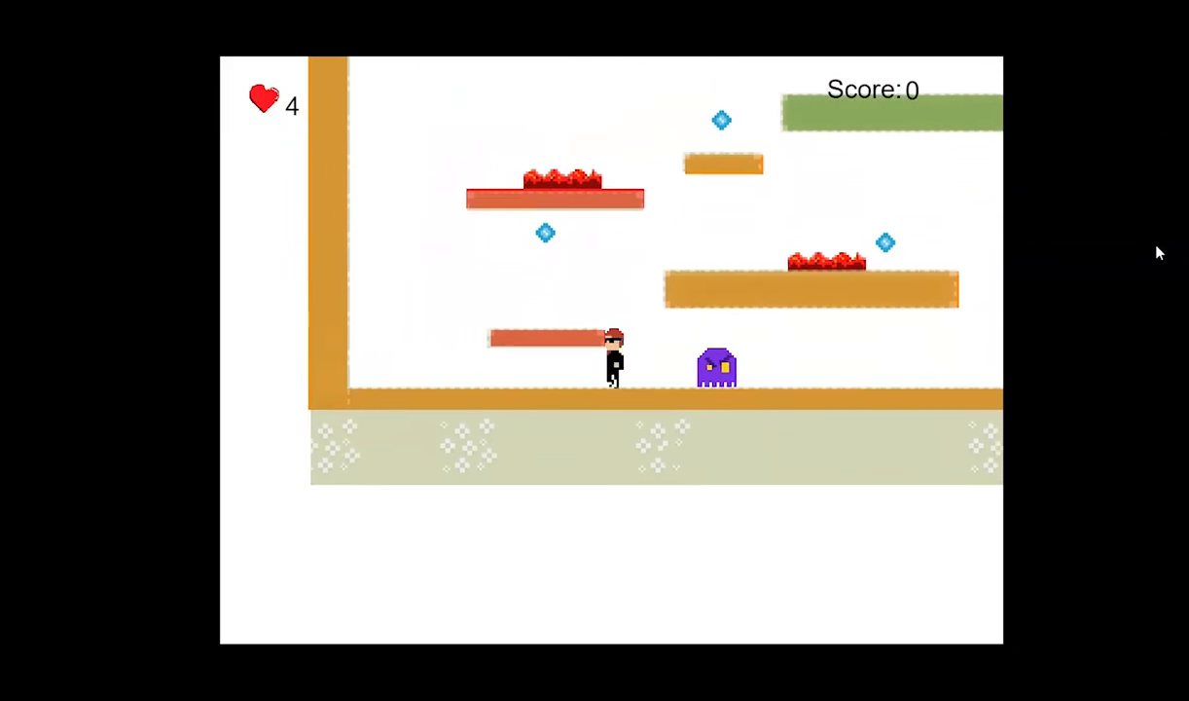
Play-test jumping the hero past the ground enemy and over towards the right wall.
key("Up")
key("Up")
key("Right")
key("Left")
key("Right")
key("Right")
key("Up")
key("Left")
key("Right")
key("Up")
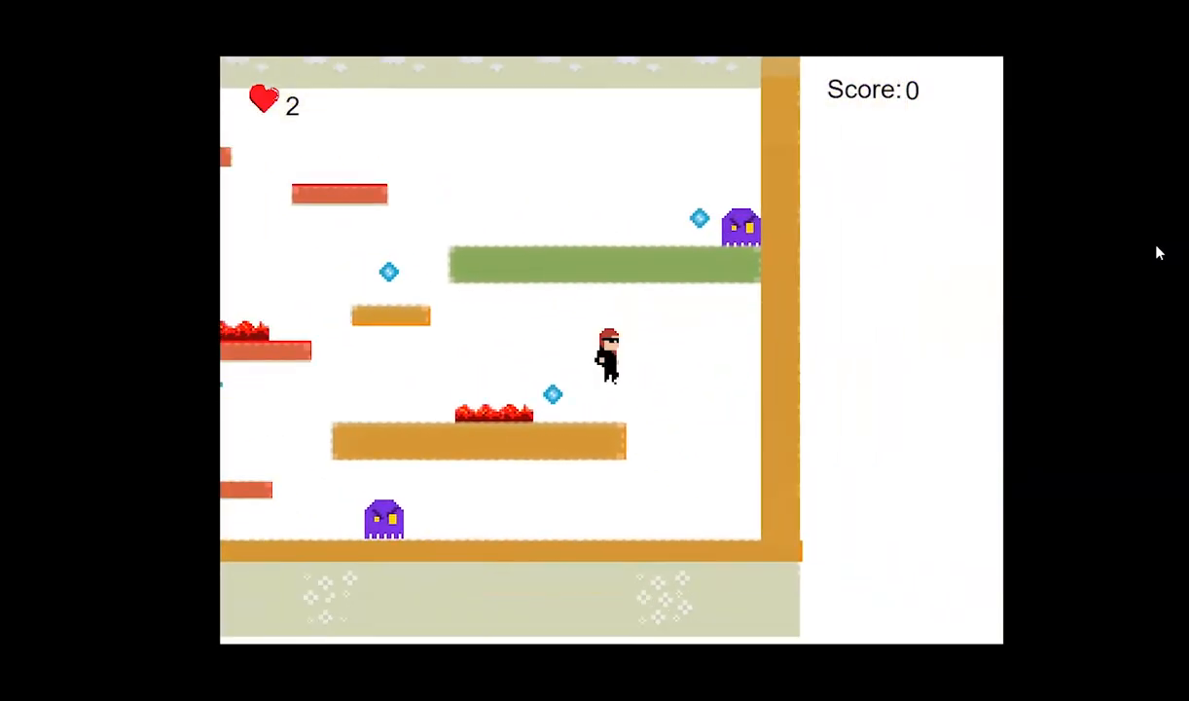
Test the ground enemy's damage by walking the hero into it until the game is over.
key("Left")
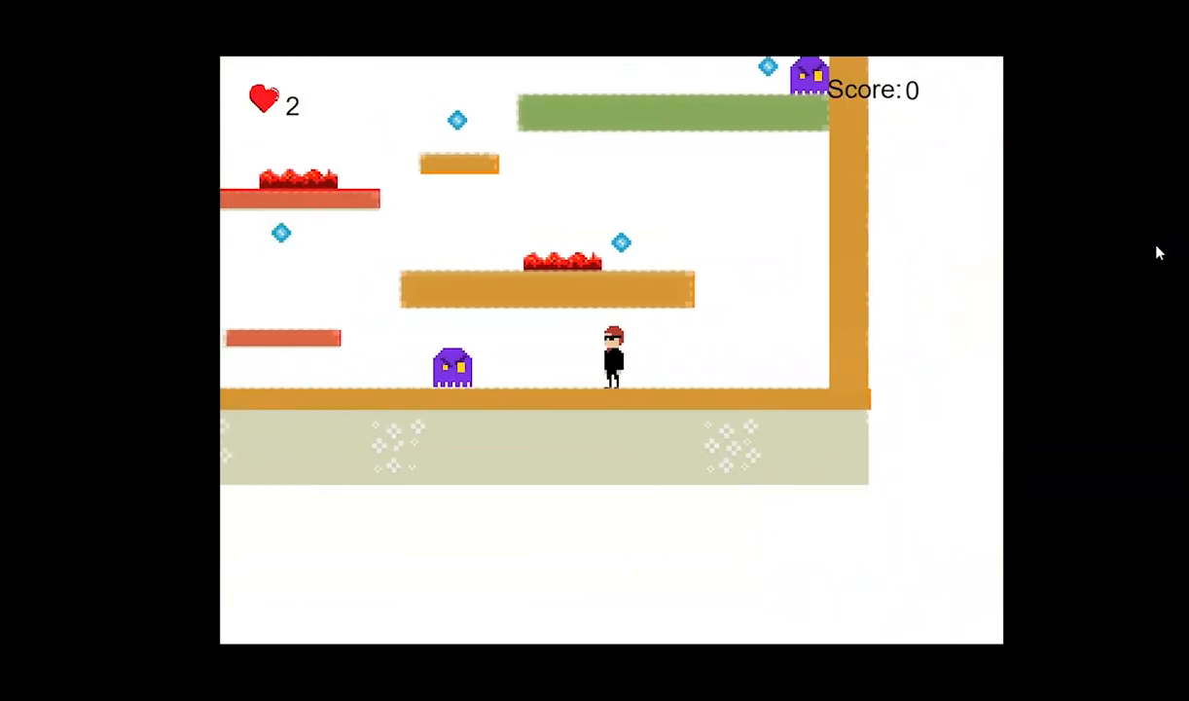
key("Left")
key("Left")
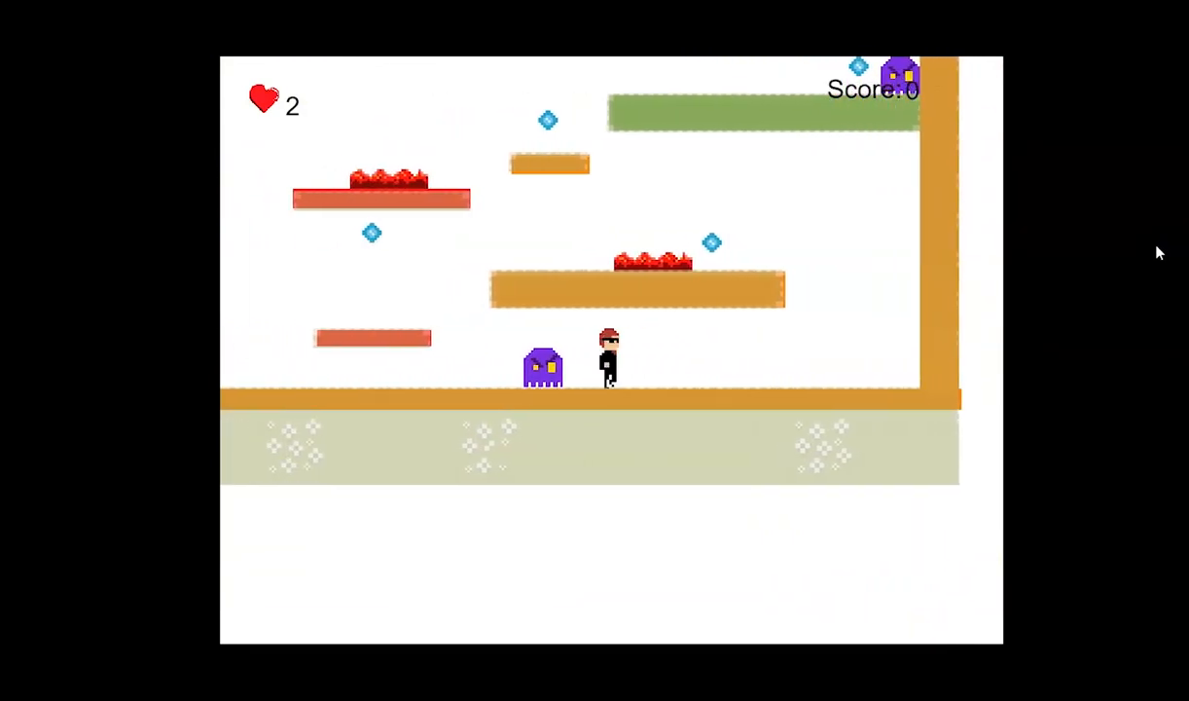
key("Right")
key("Left")
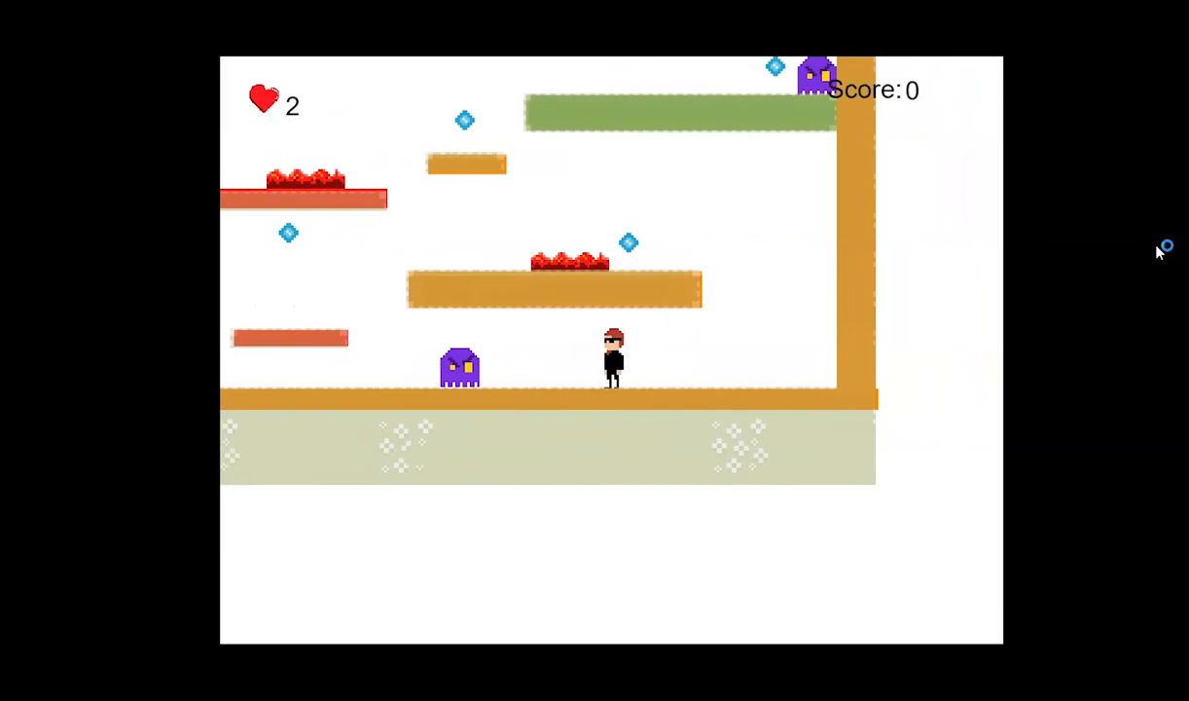
key("Left")
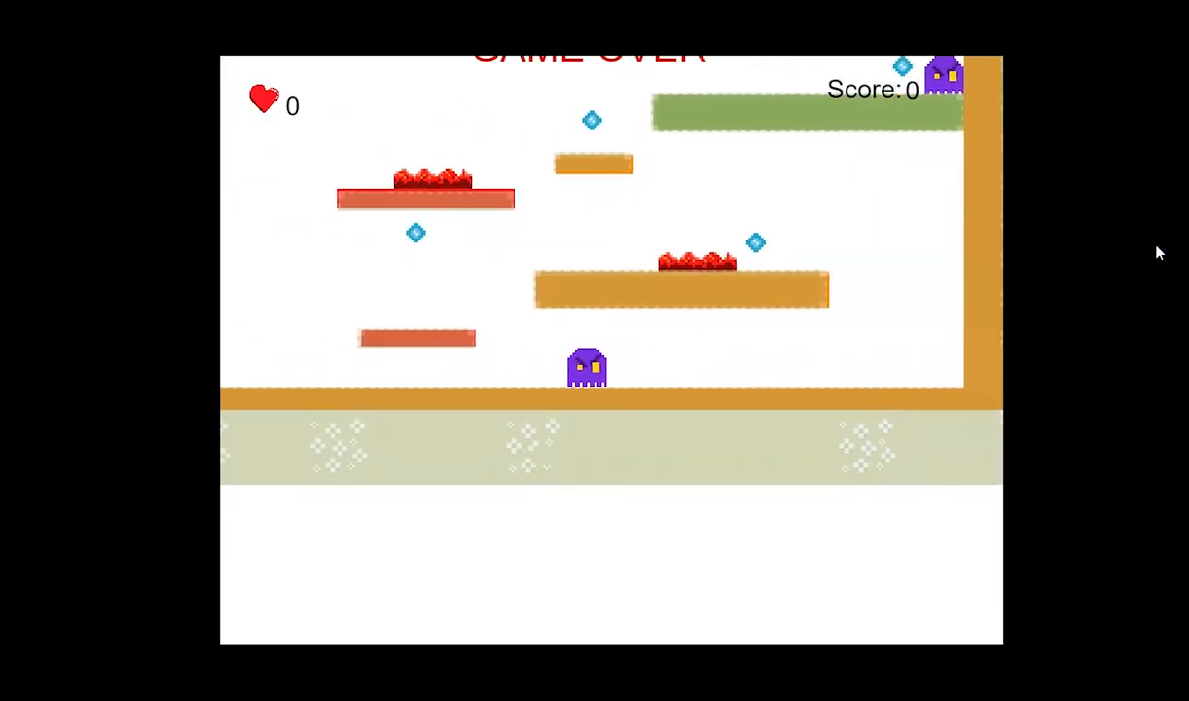
Restart the game and test jumping the hero onto the low red platform.
key("r")
key("Right")
key("Left")
key("Right")
key("space")
key("Left")
key("Right")
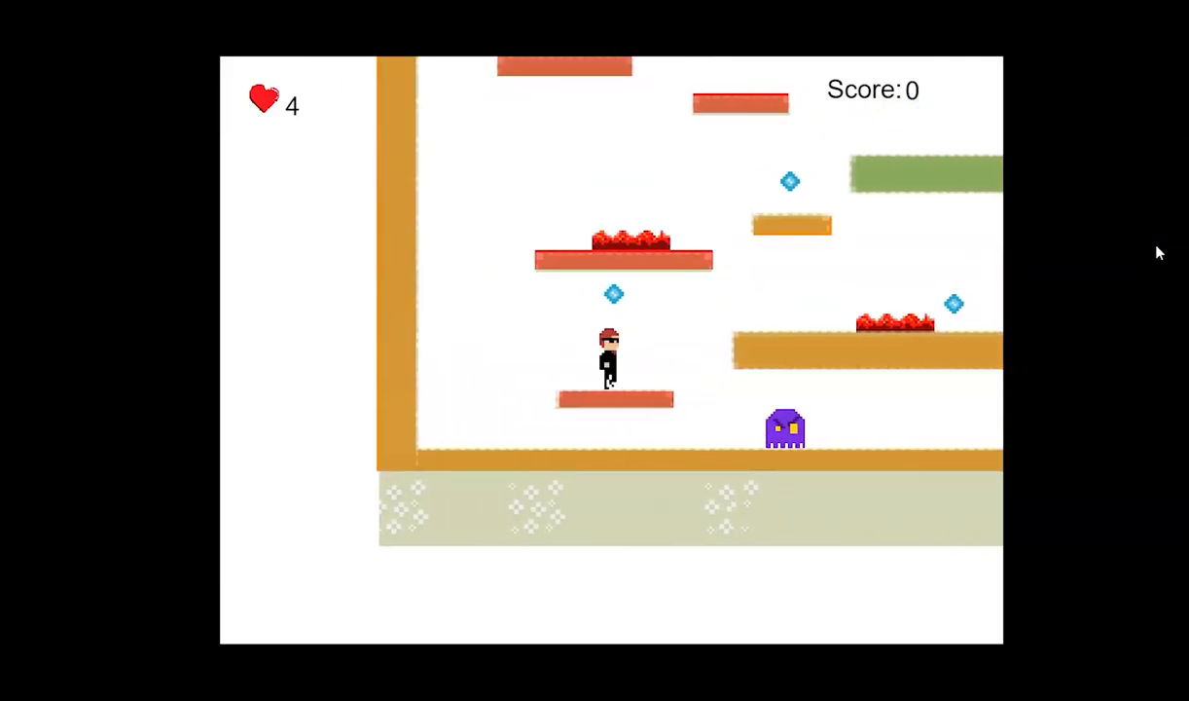
Test jumping onto the wide orange platform and across its lava to collect the blue diamond.
key("Right")
key("Left")
key("space")
key("Right")
key("space")
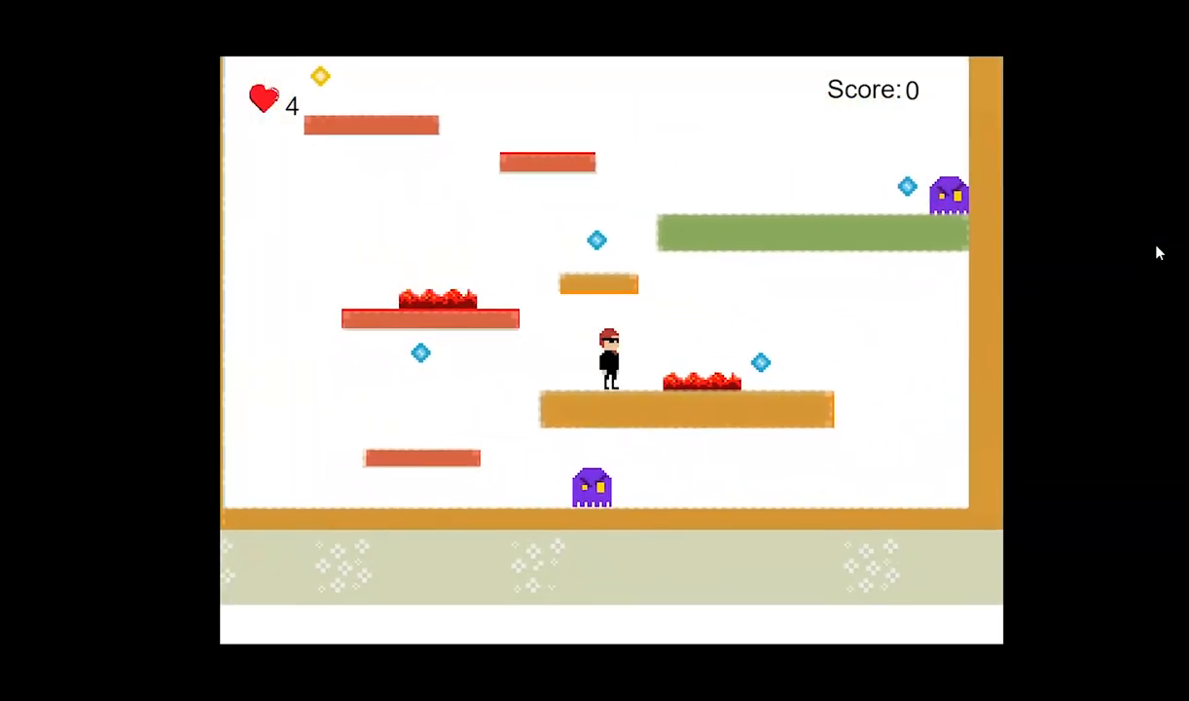
key("Right")
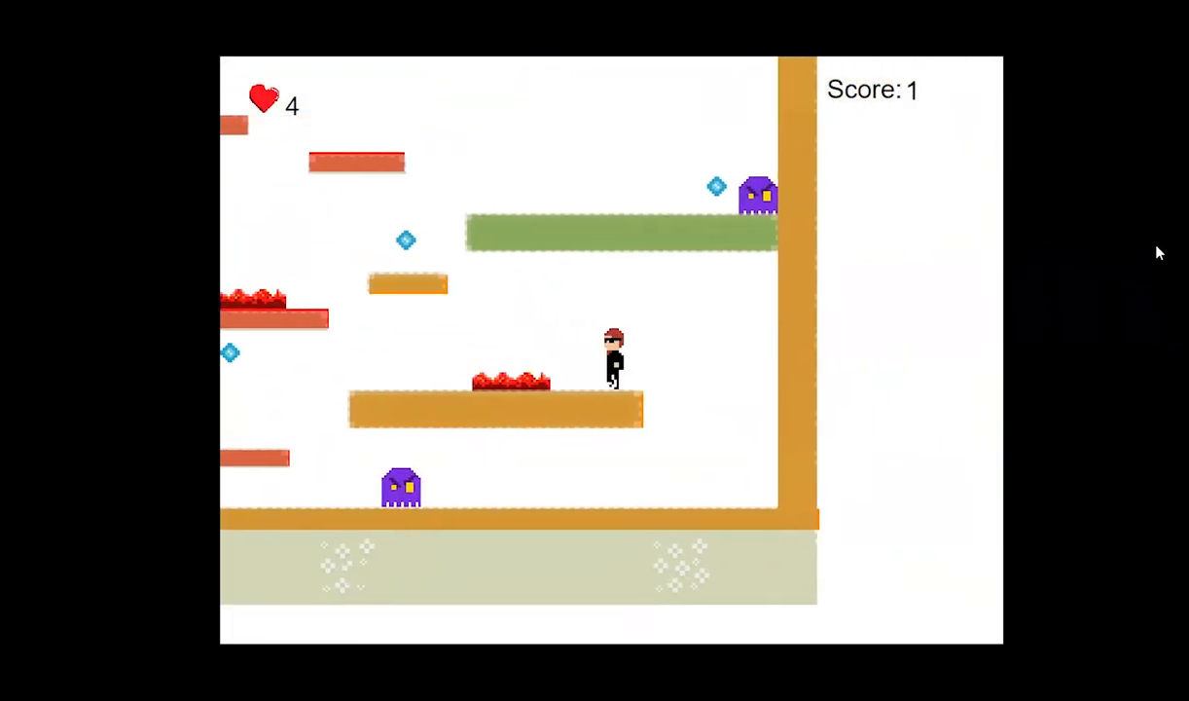
Test the climb from the wide orange platform up to the green platform, collecting the diamond above the small orange platform.
key("Left")
key("Left")
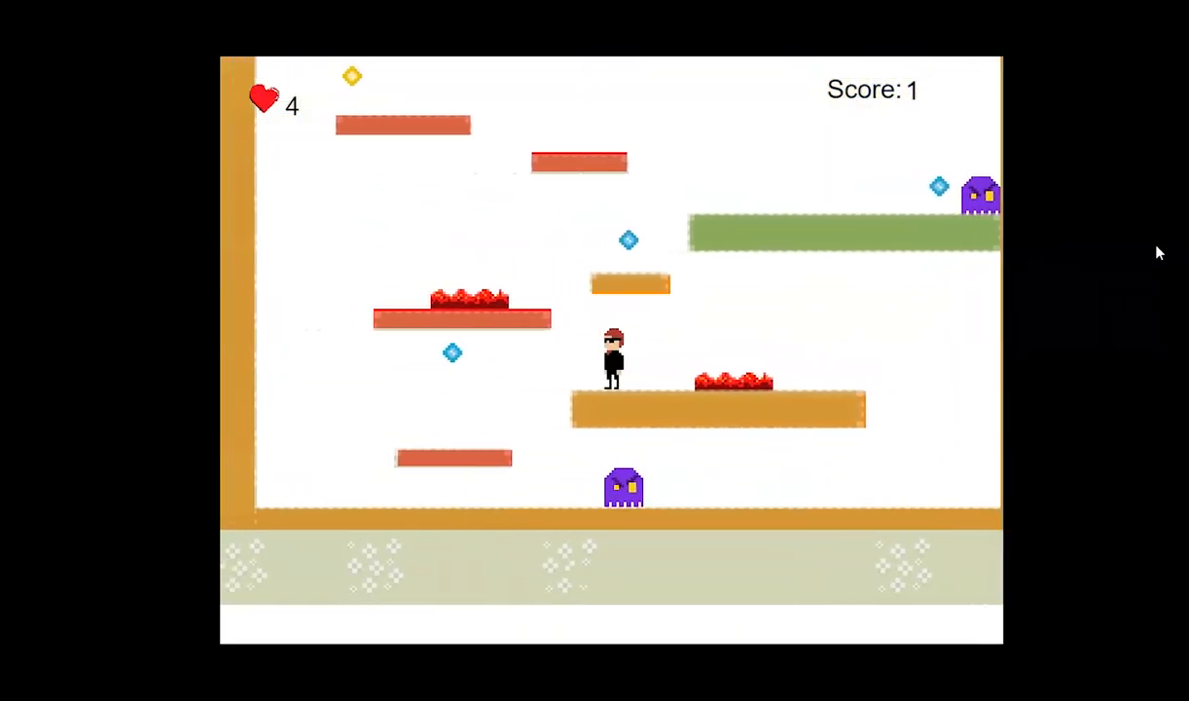
key("Left")
key("space")
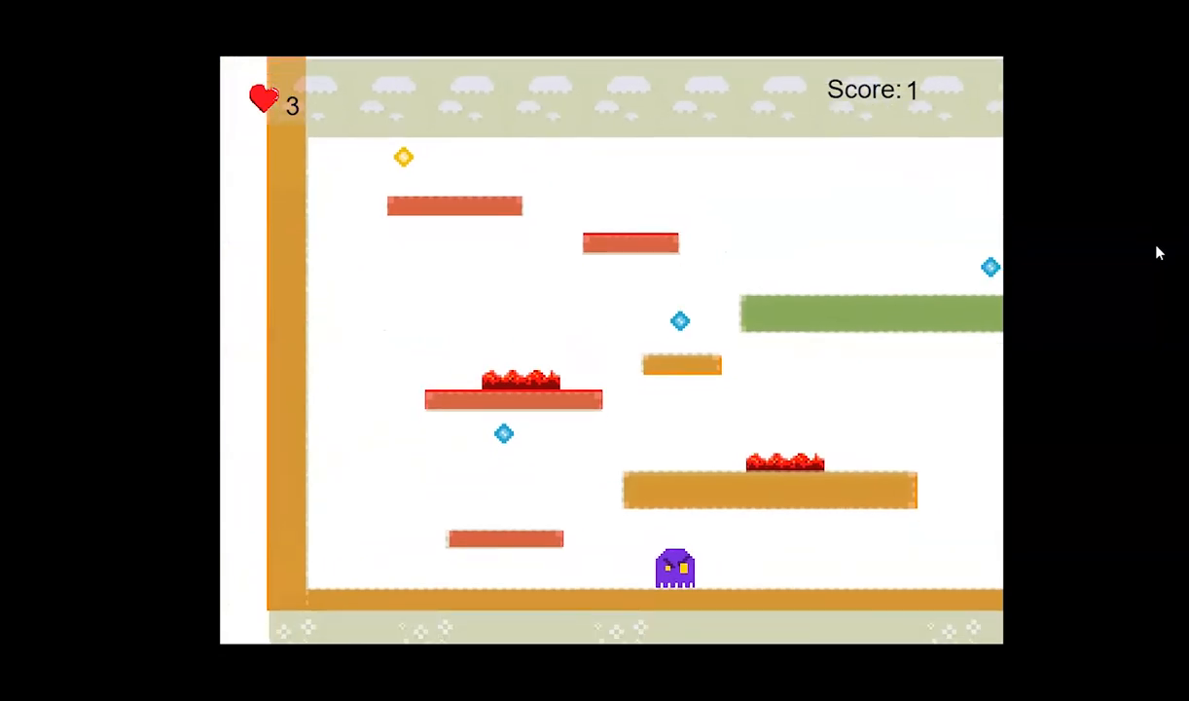
key("Left")
key("Right")
key("space")
key("Right")
key("space")
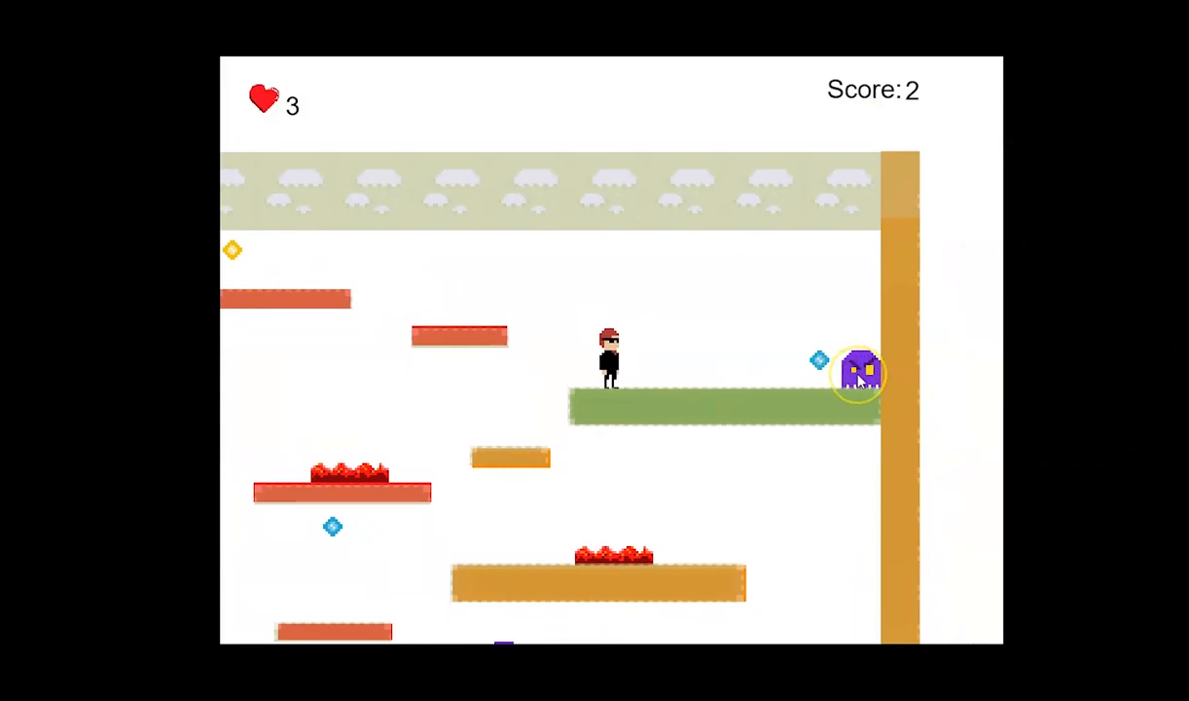
Collect the diamond beside the upper enemy and test jumping back across the upper red platforms.
key("Left")
key("Right")
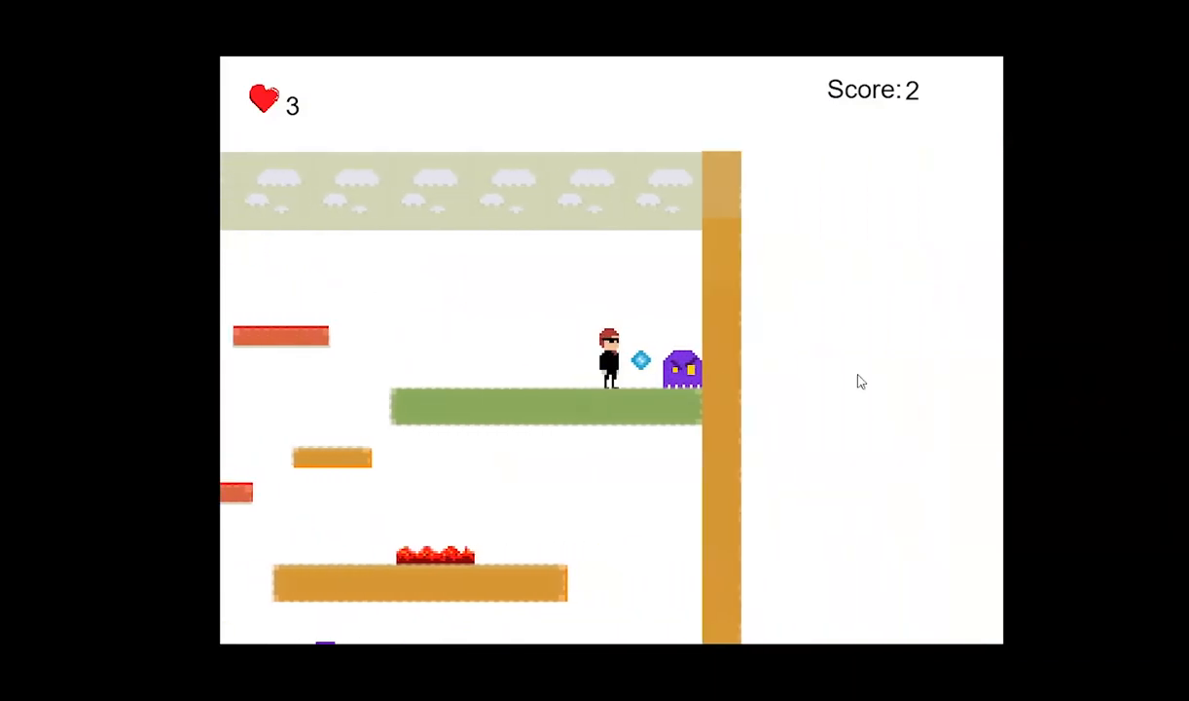
key("Left")
key("space")
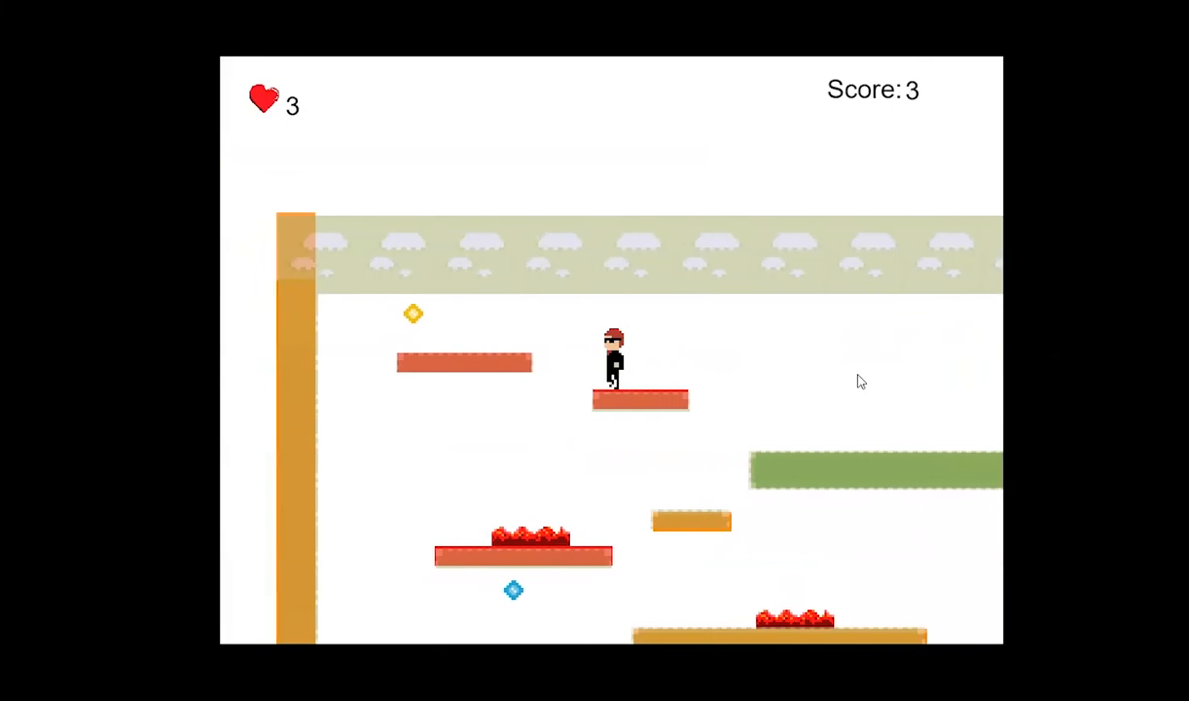
key("Left")
key("space")
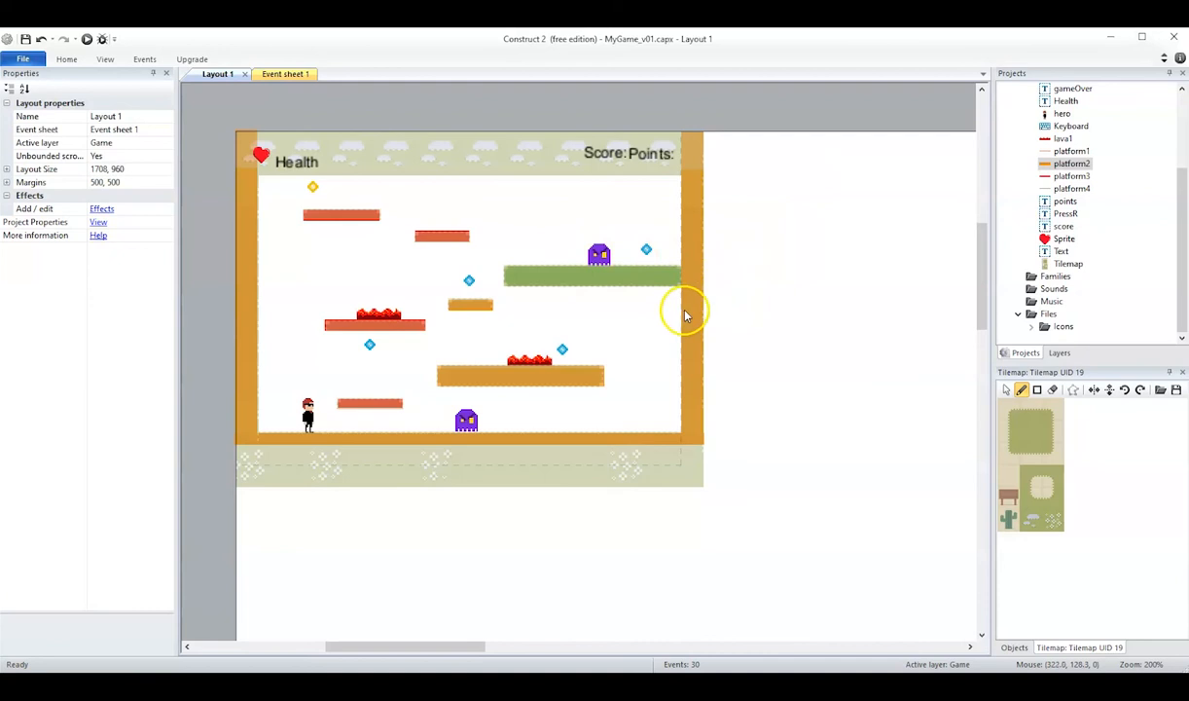
Narrow the right wall's platform2 instance to 12.5 × 219, keeping its outer edge in place.
left_click(686, 314)
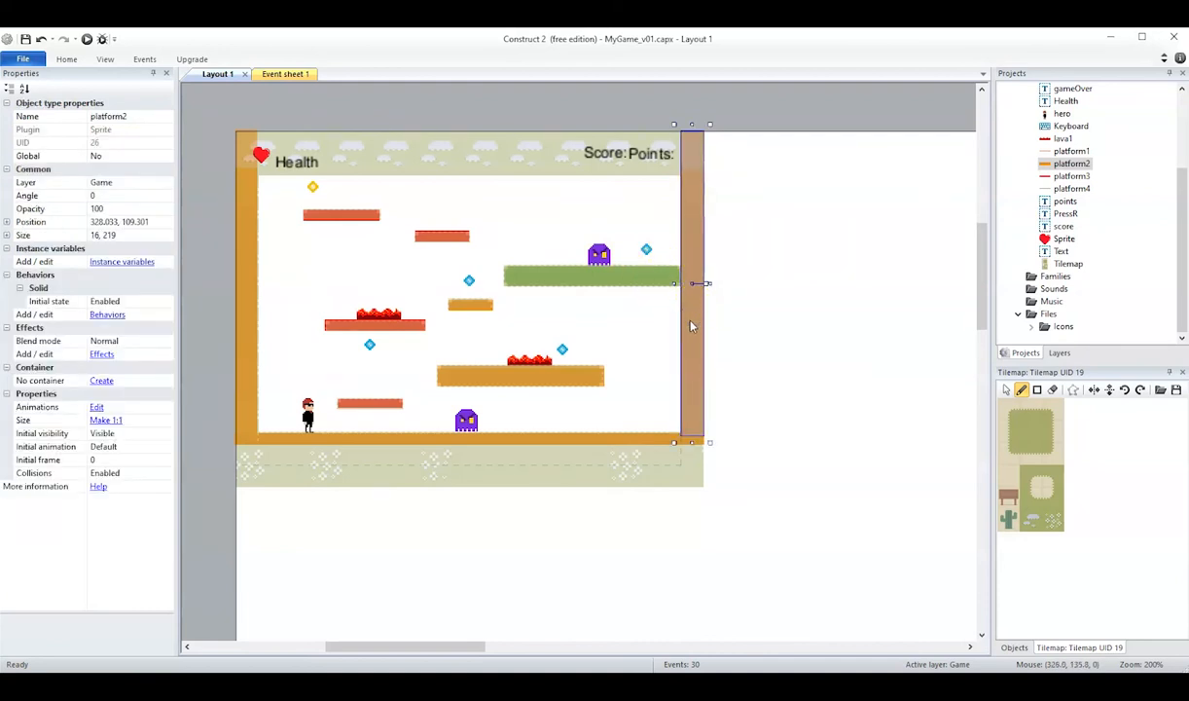
left_click_drag(673, 282, 678, 285)
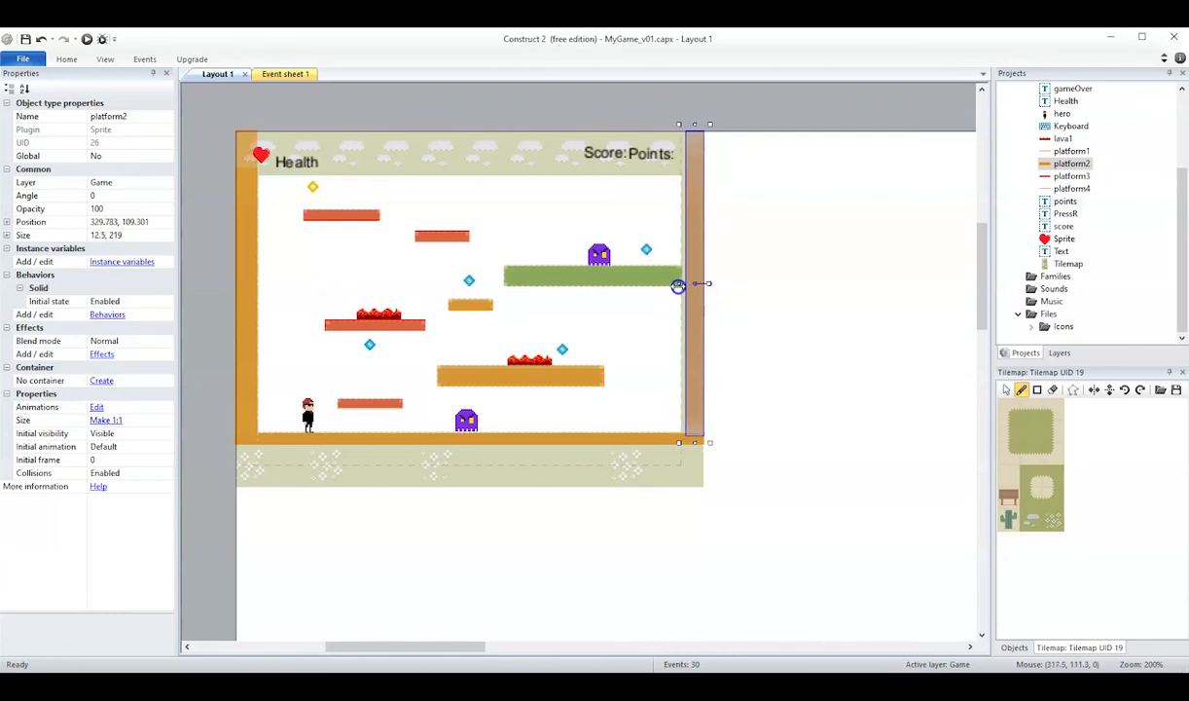
left_click(715, 300)
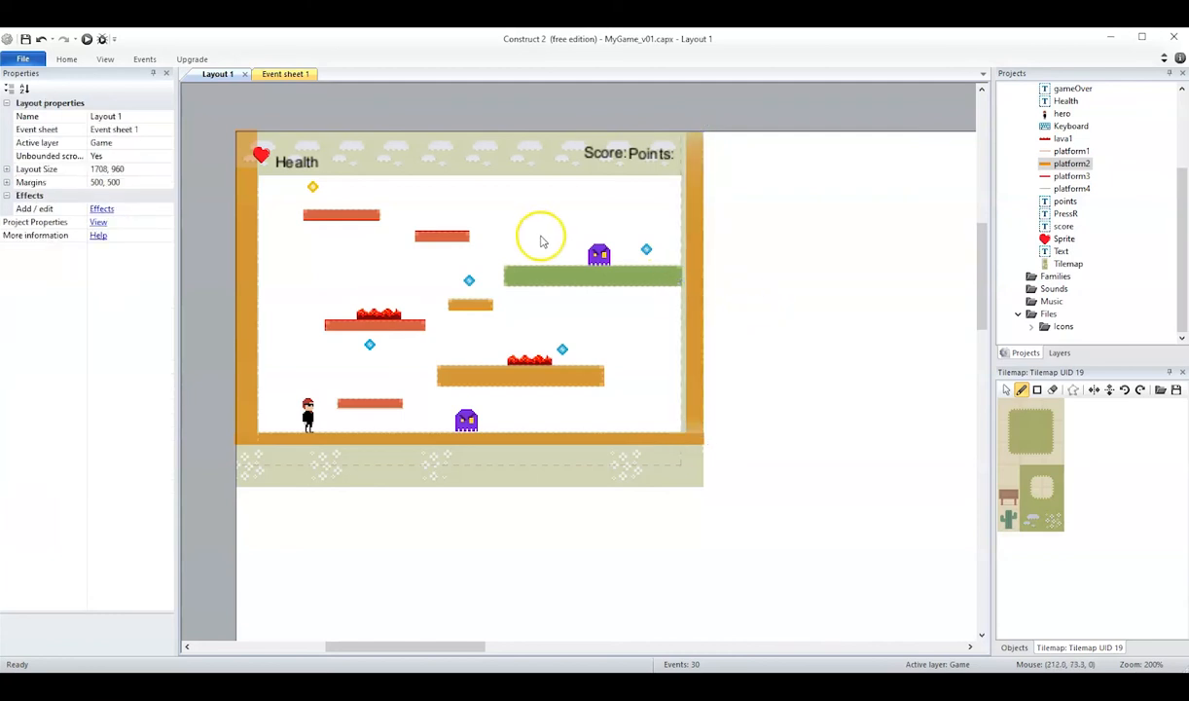
Run the layout again and briefly test the hero's movement and jumping with the narrowed wall.
left_click(86, 40)
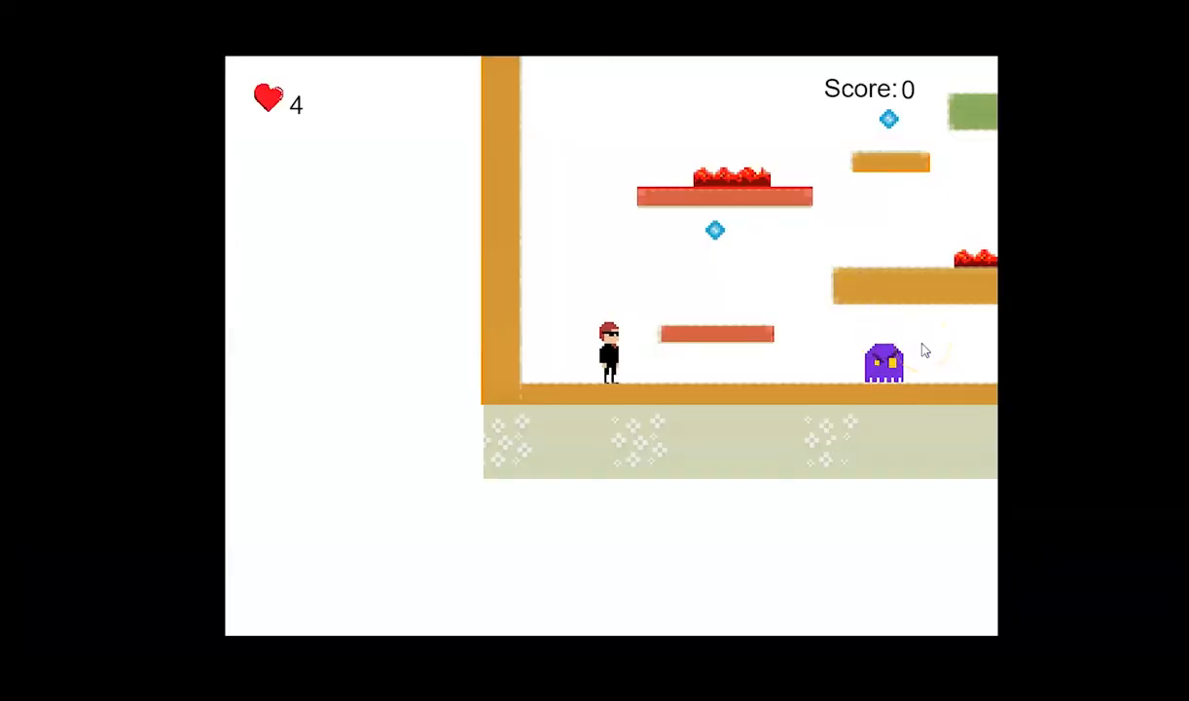
key("Right")
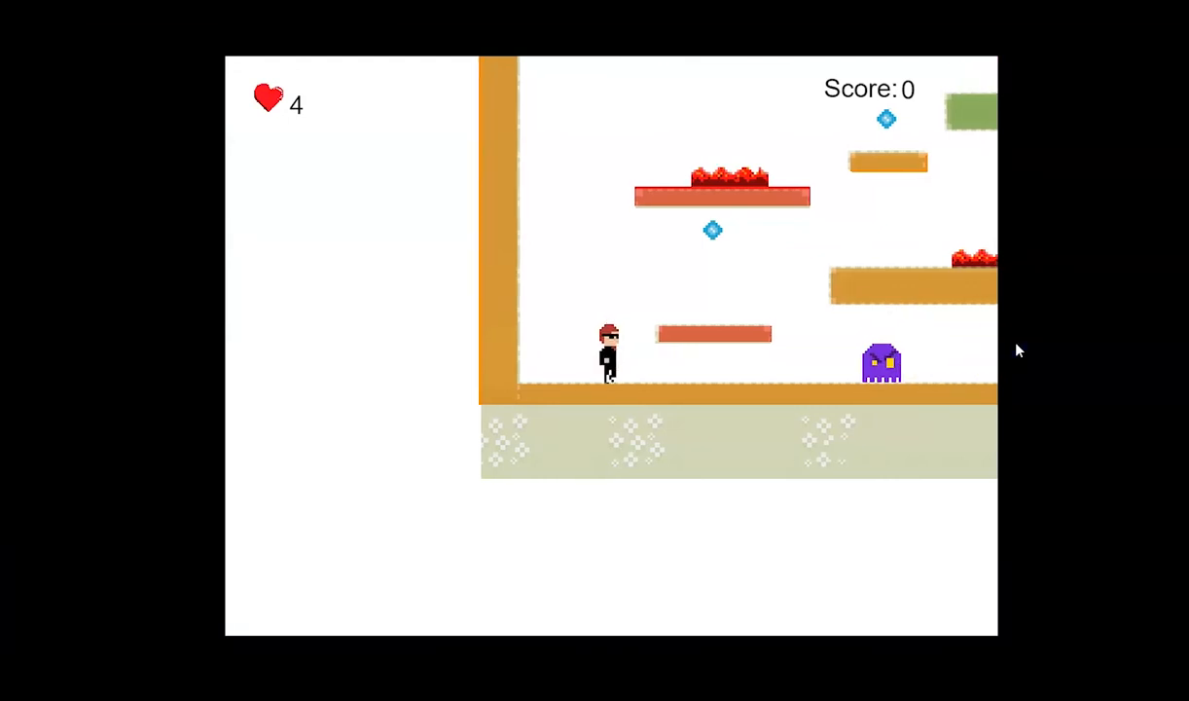
key("Up")
key("Up")
key("Right")
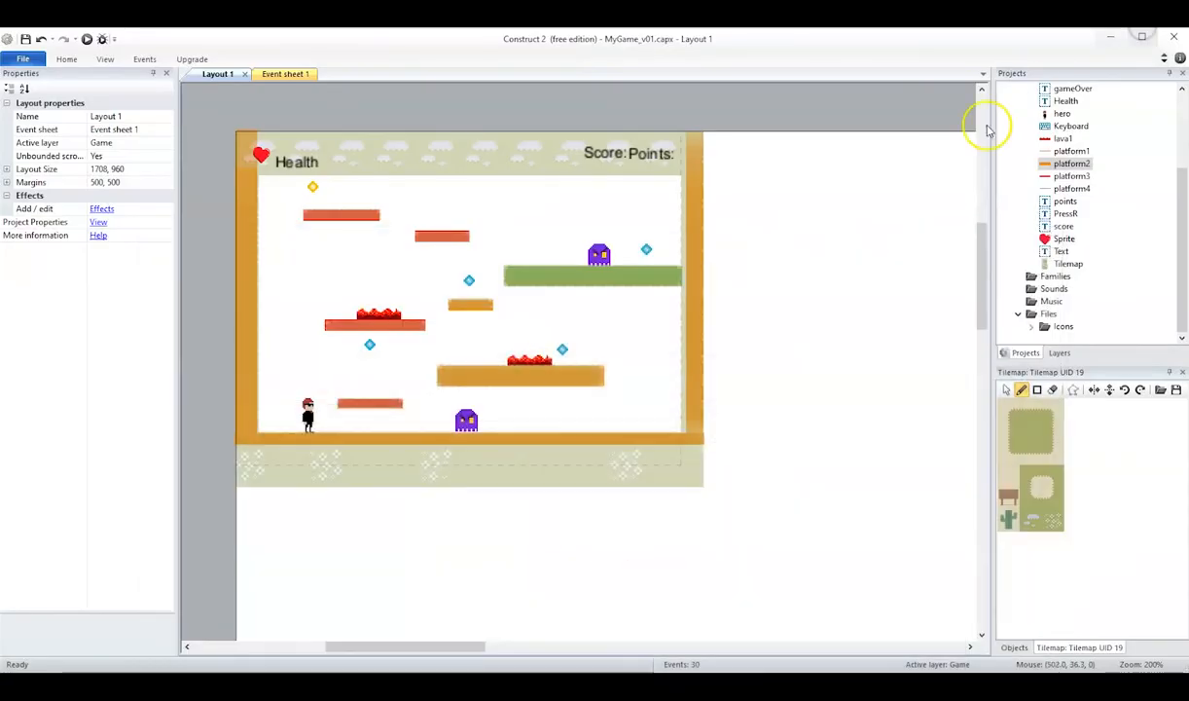
Move the Tiles layer below the Game layer in the layer order.
left_click_drag(1179, 270, 1179, 303)
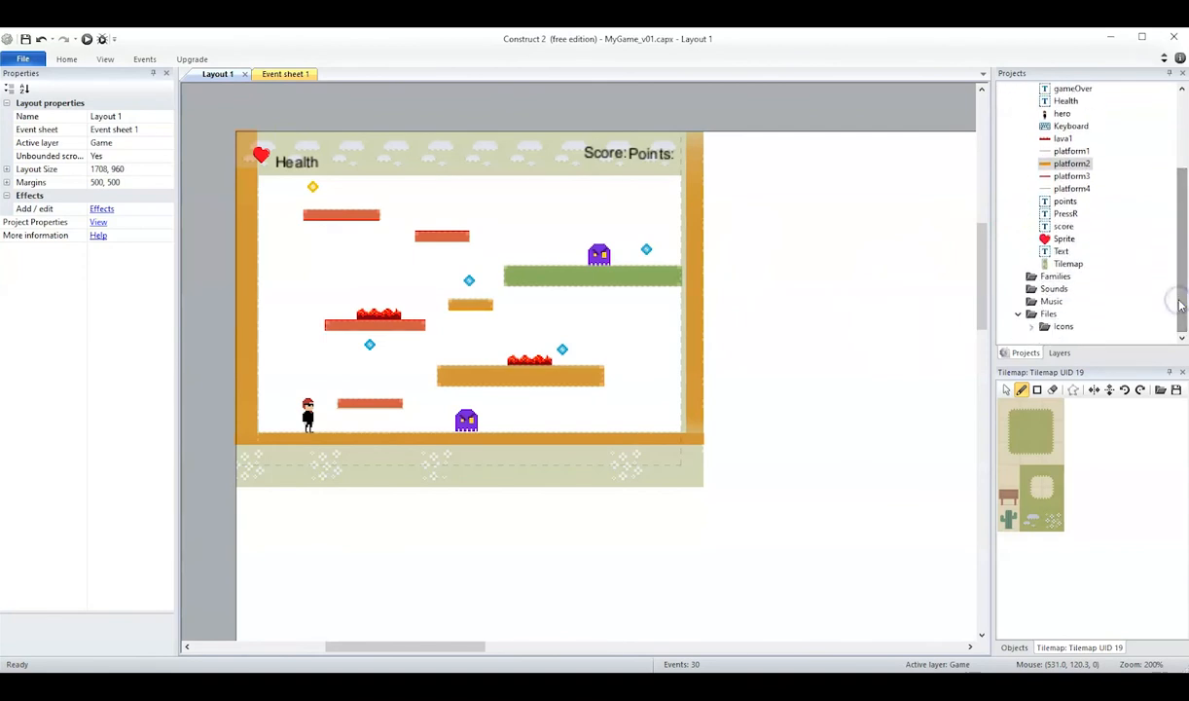
left_click(1059, 352)
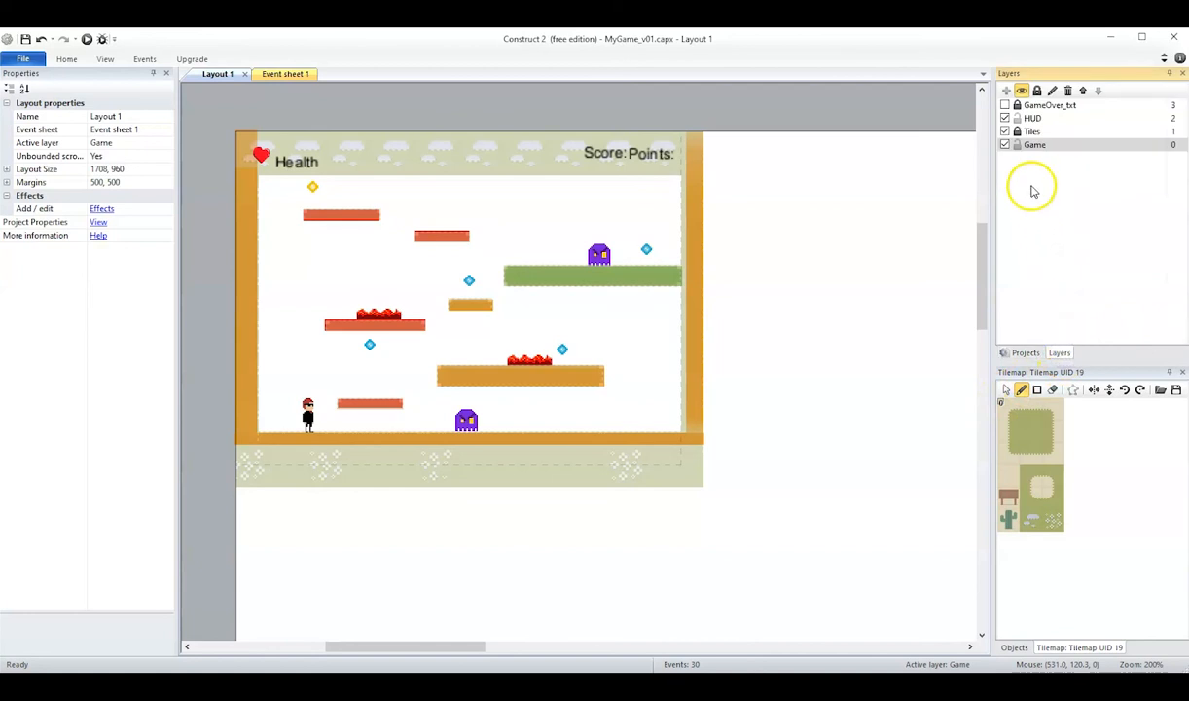
left_click(1031, 131)
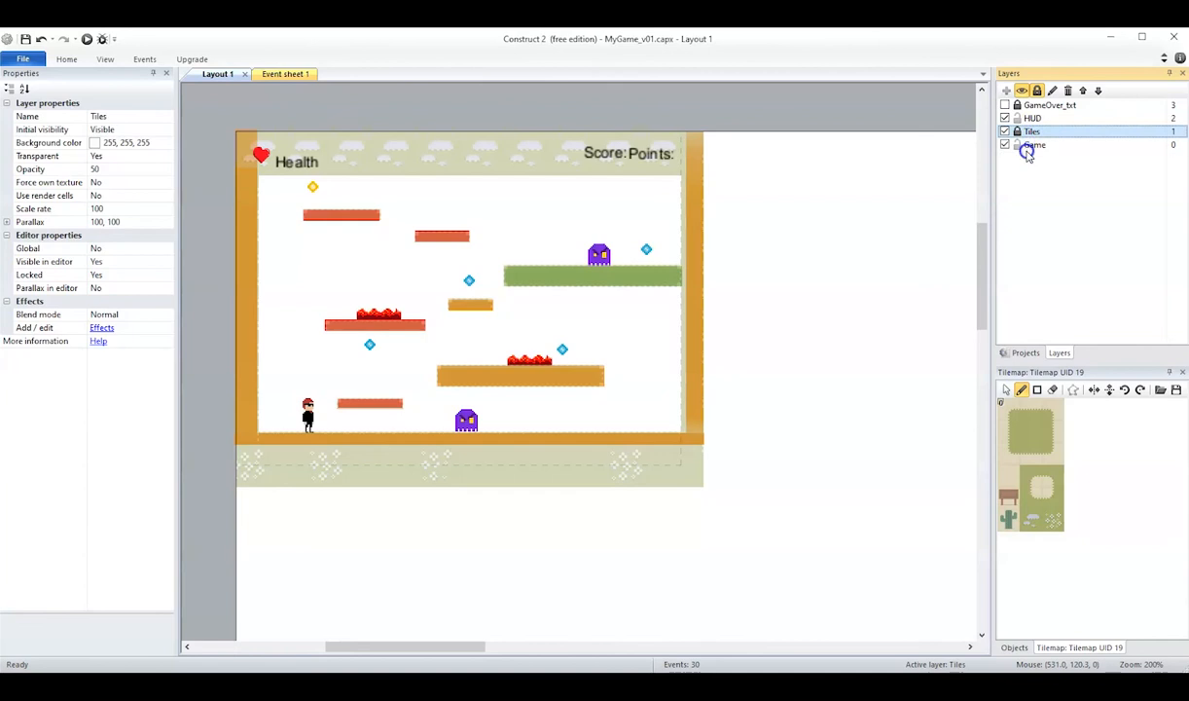
left_click_drag(1029, 154, 1031, 155)
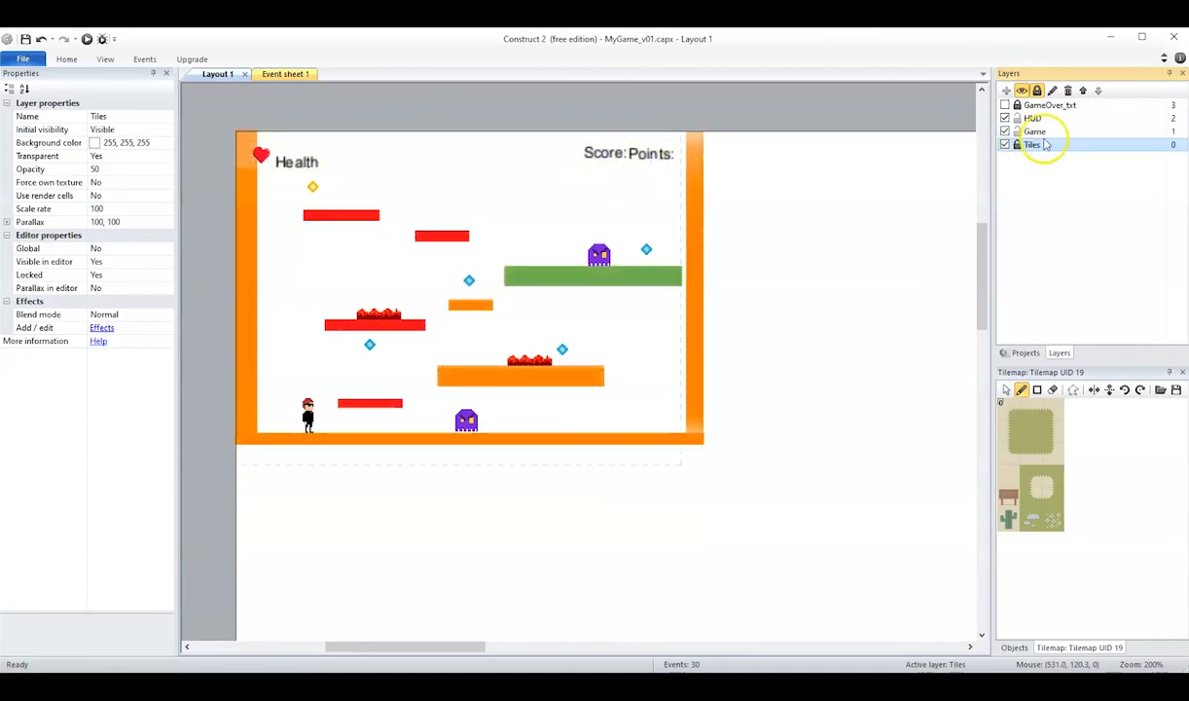
Set the Game layer's Transparent property to Yes.
left_click(1034, 131)
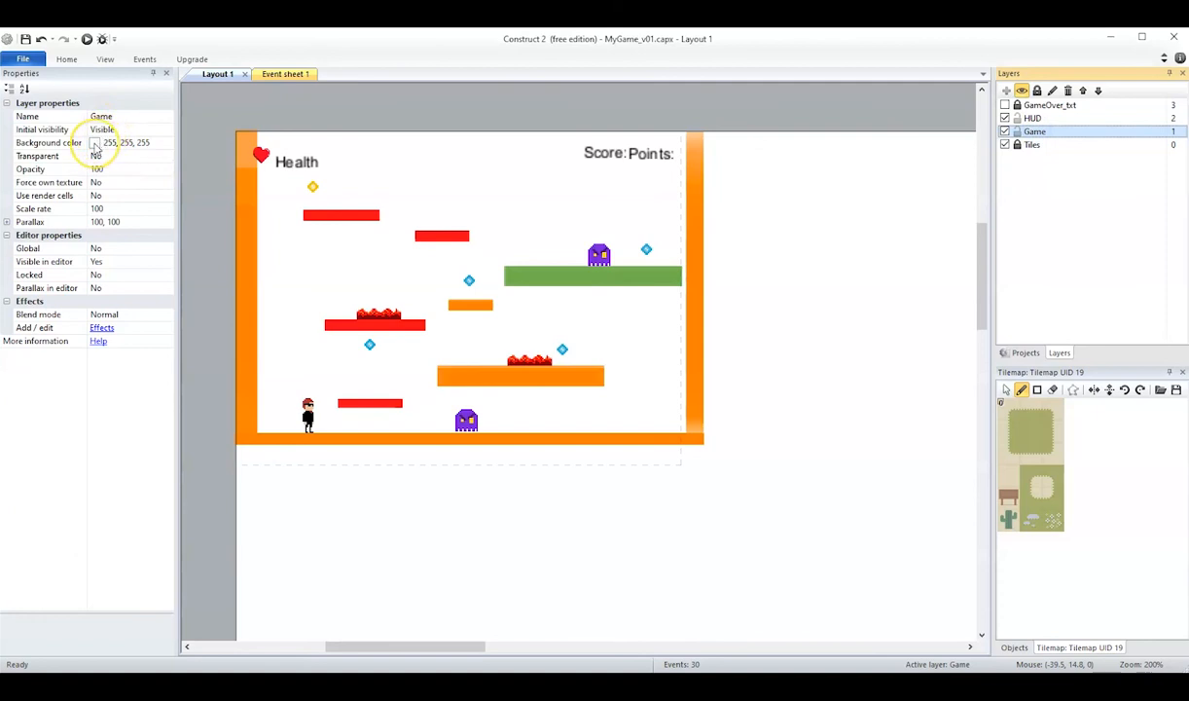
left_click(97, 156)
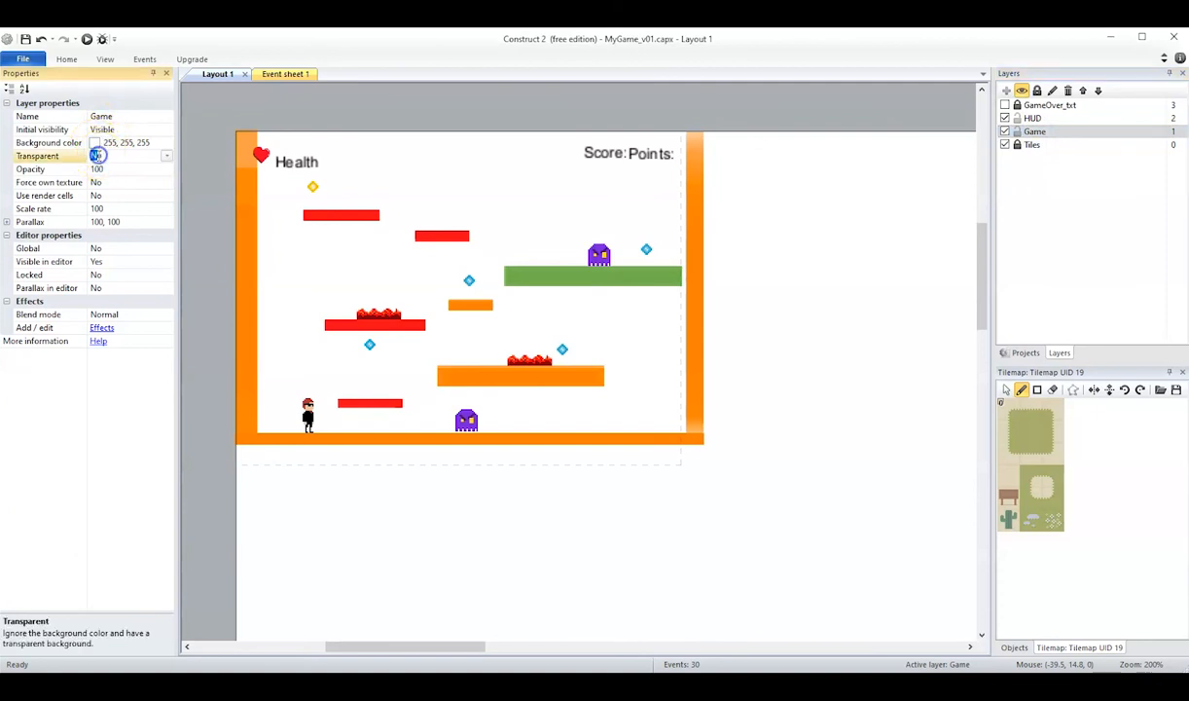
left_click(165, 156)
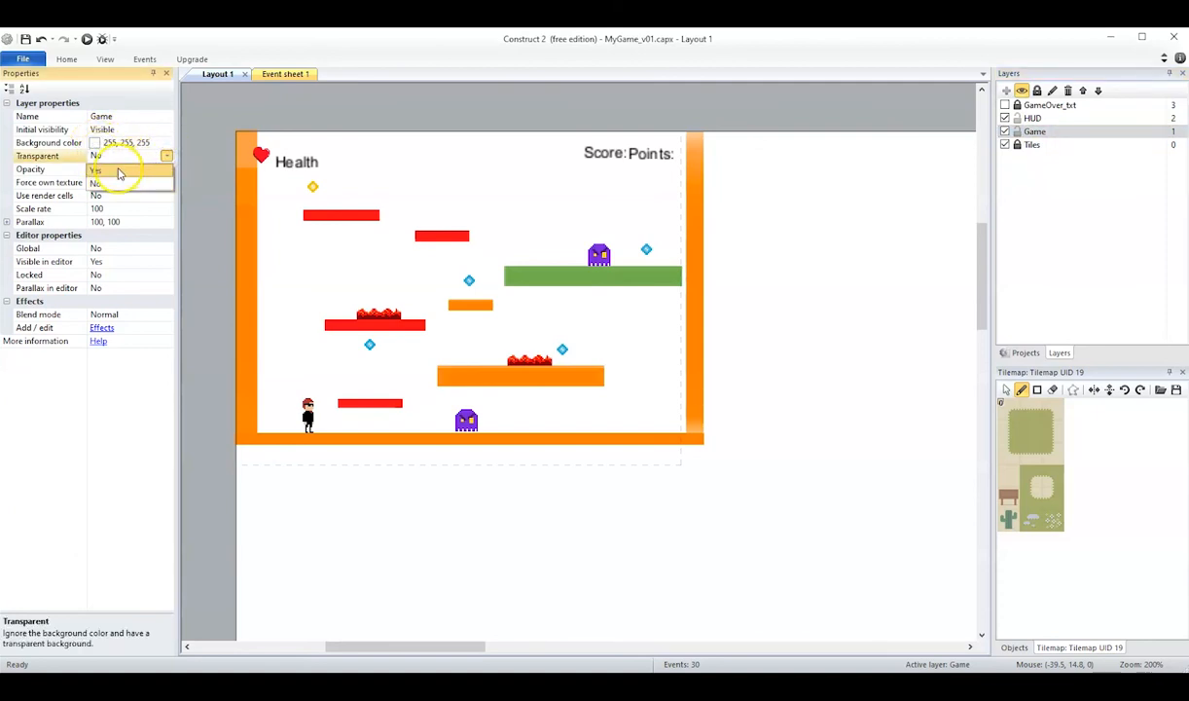
left_click(118, 172)
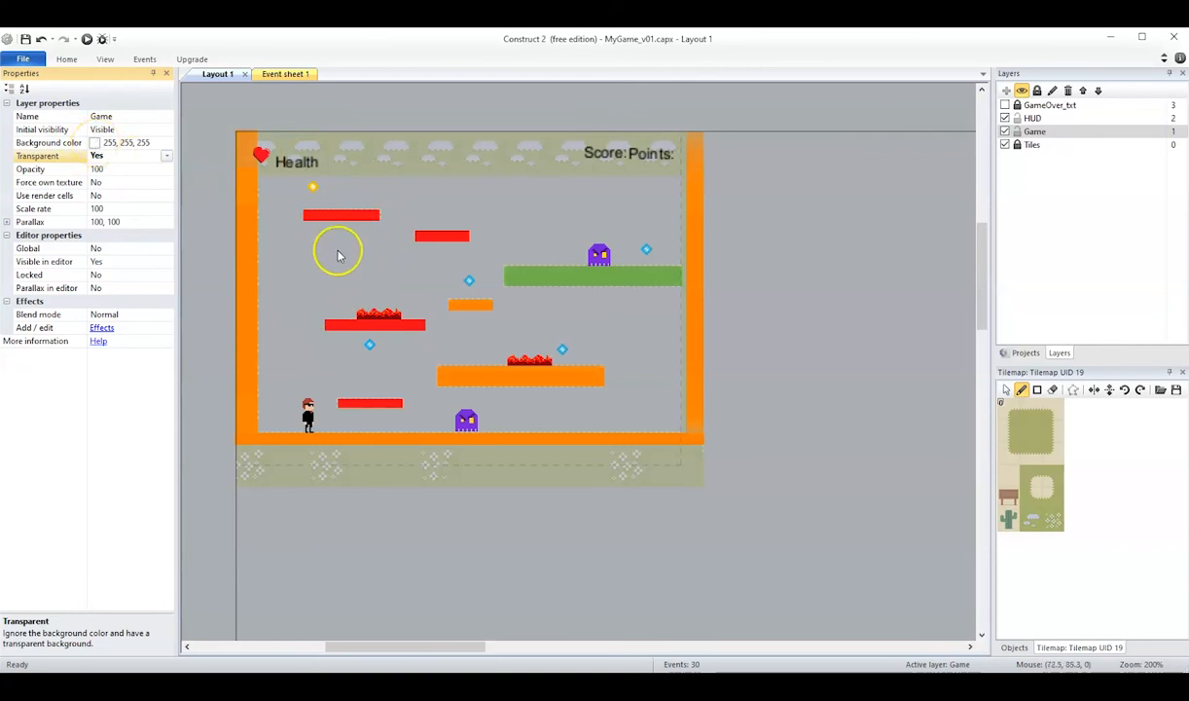
Set the Tiles layer's opacity to 100.
left_click(1037, 147)
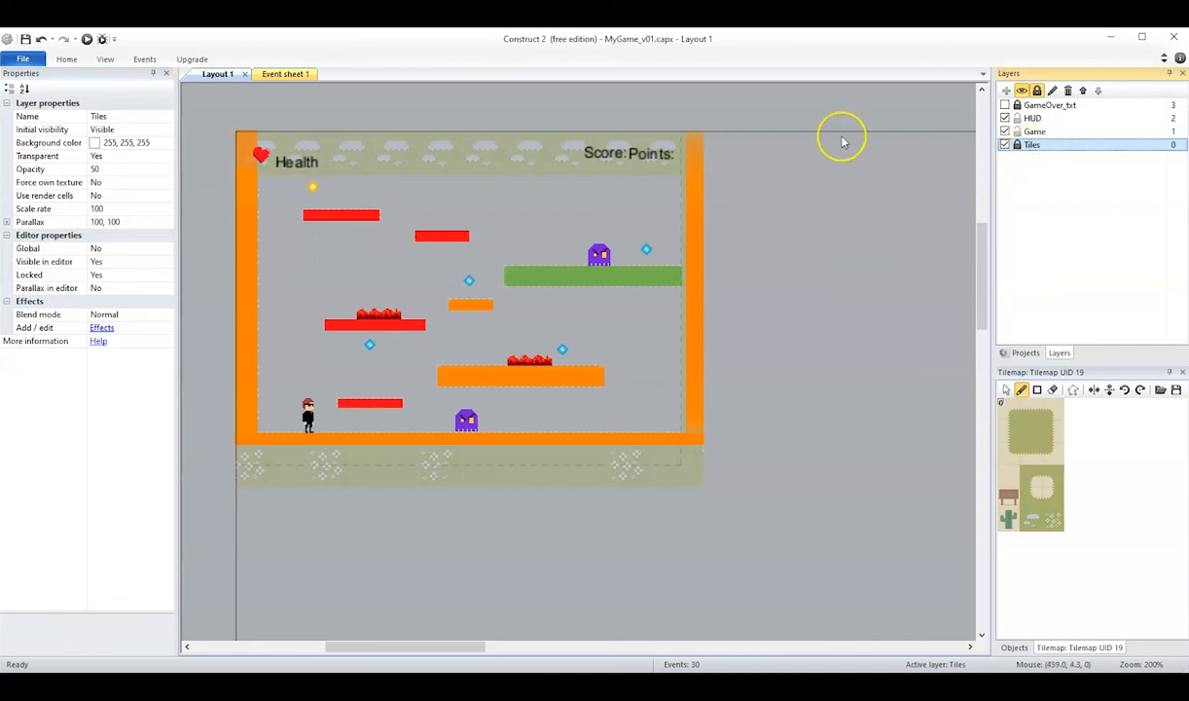
left_click(100, 168)
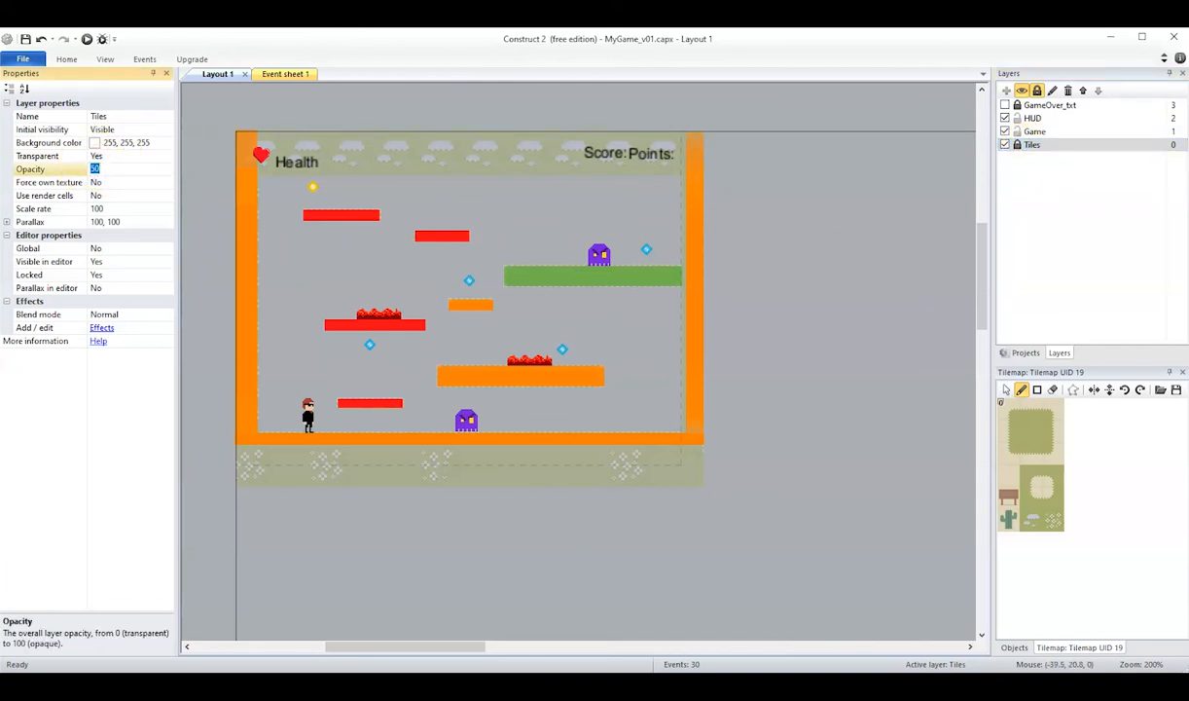
key("Return")
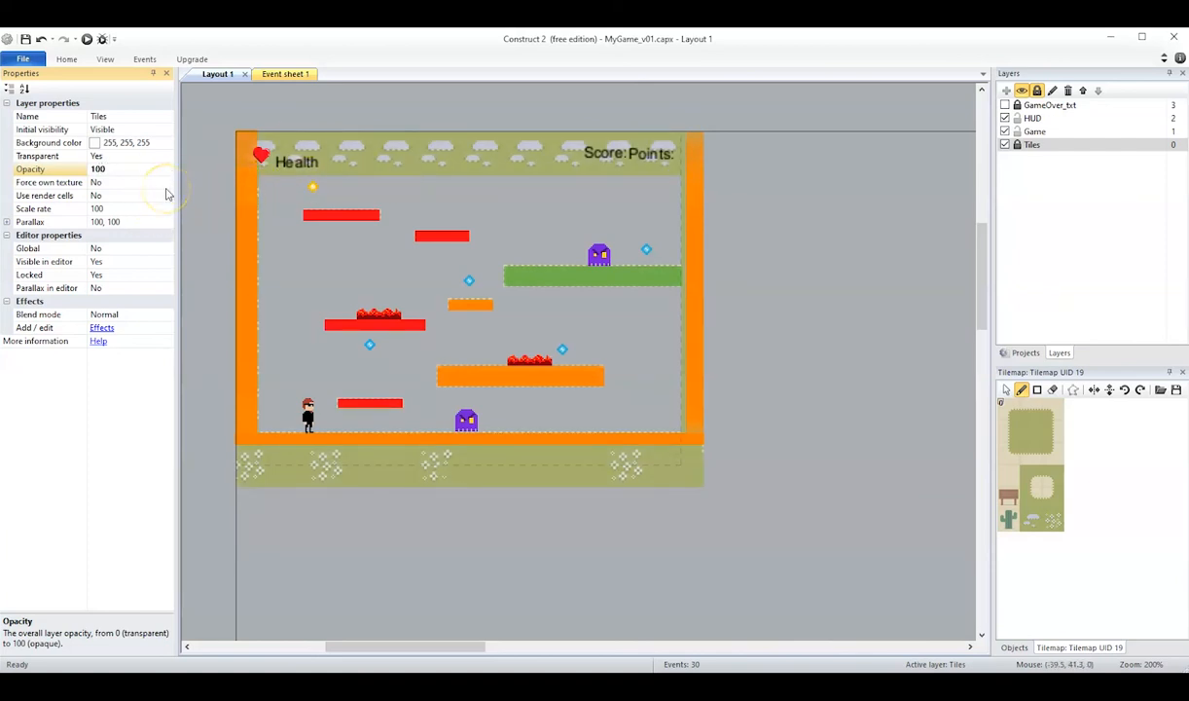
Change the Tiles layer's background color to light yellow (255, 255, 153).
left_click(98, 144)
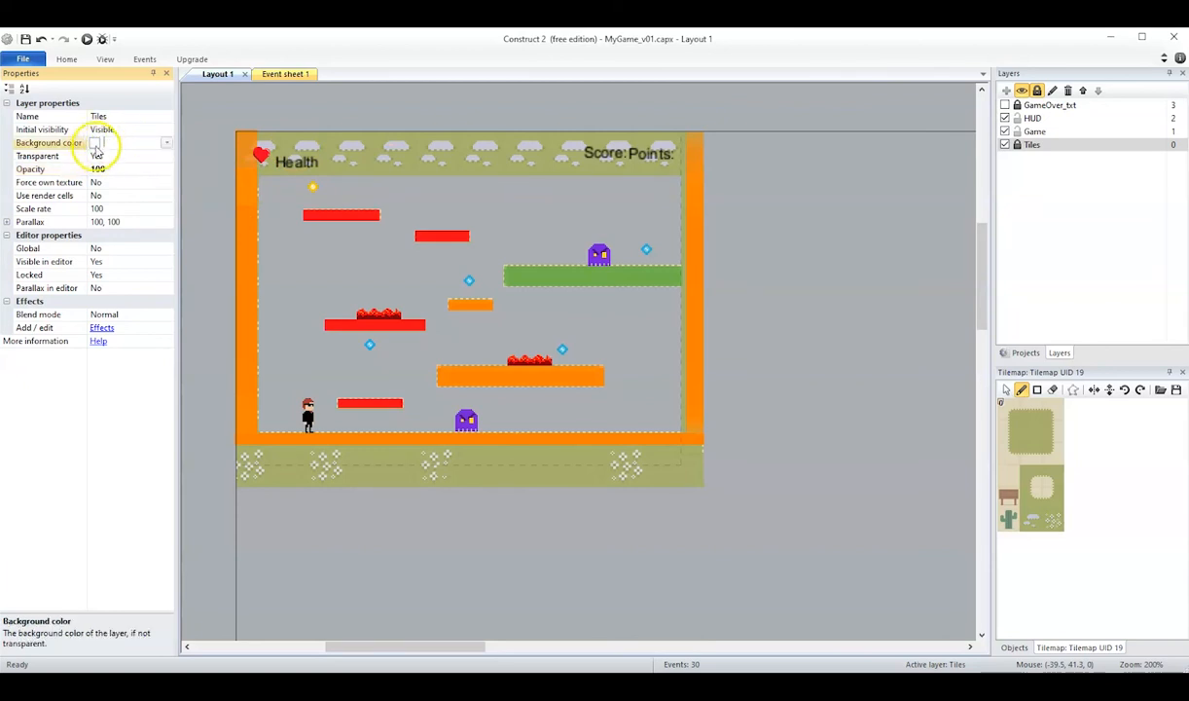
left_click(167, 144)
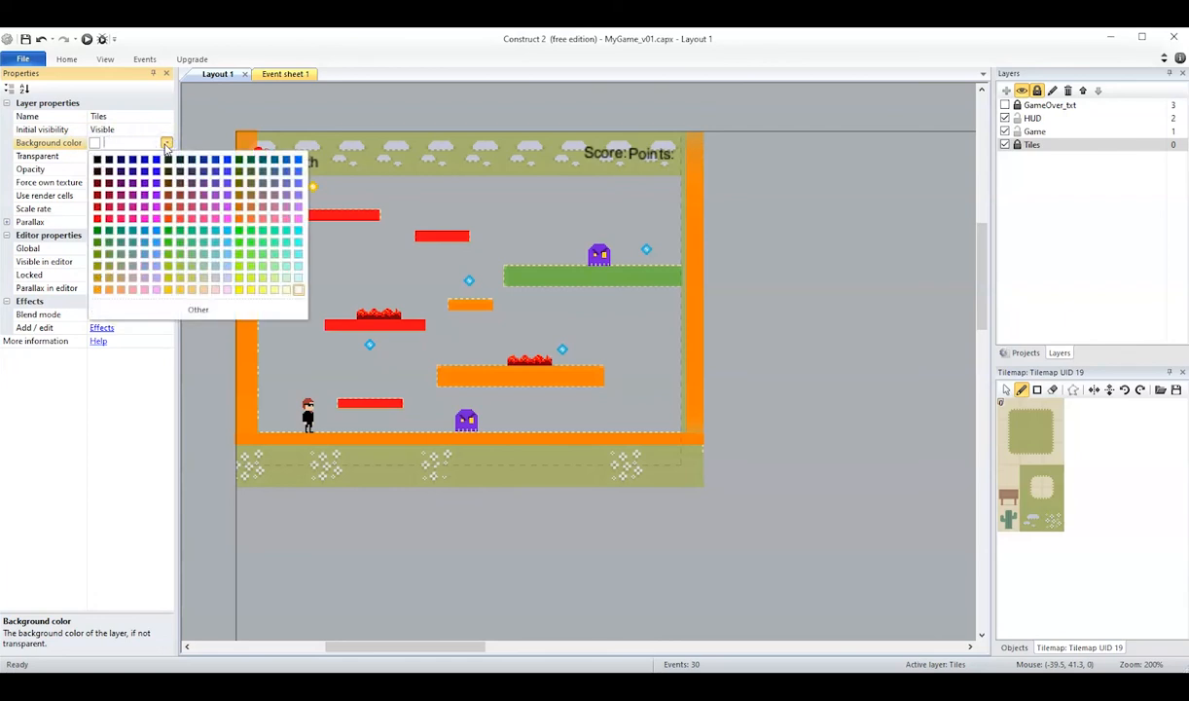
left_click(276, 292)
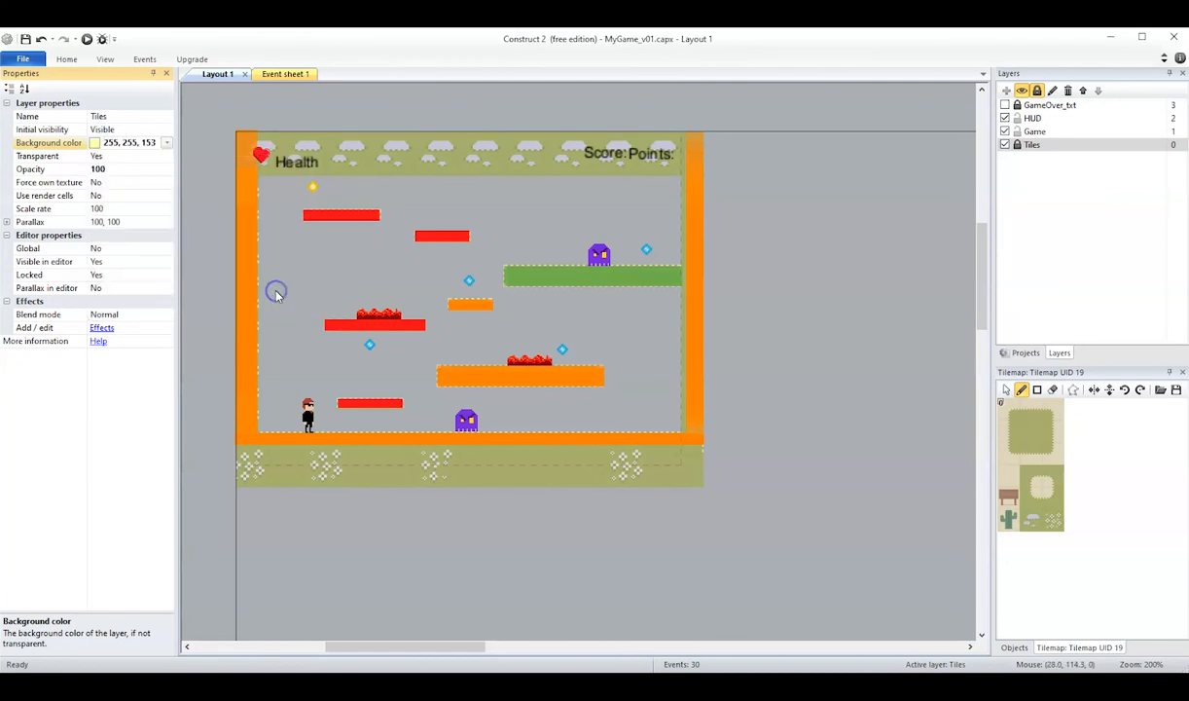
left_click(1040, 205)
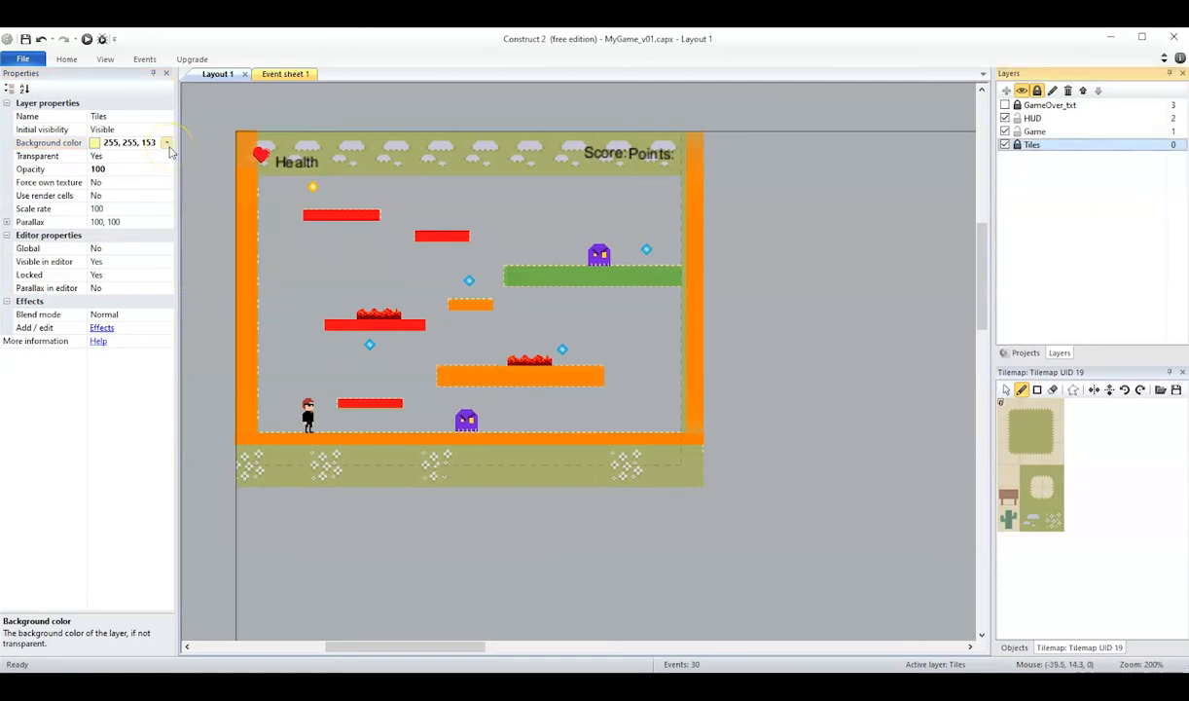
Set the Tiles layer's Transparent property to No.
left_click(97, 156)
left_click(165, 158)
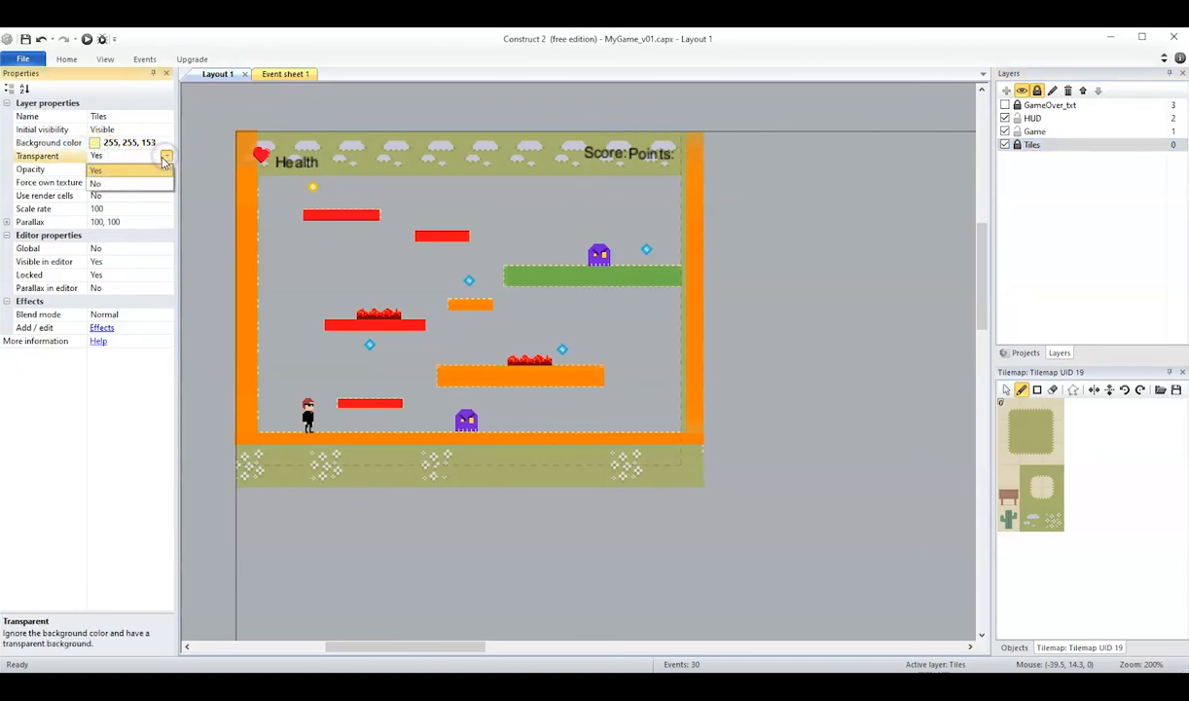
left_click(138, 184)
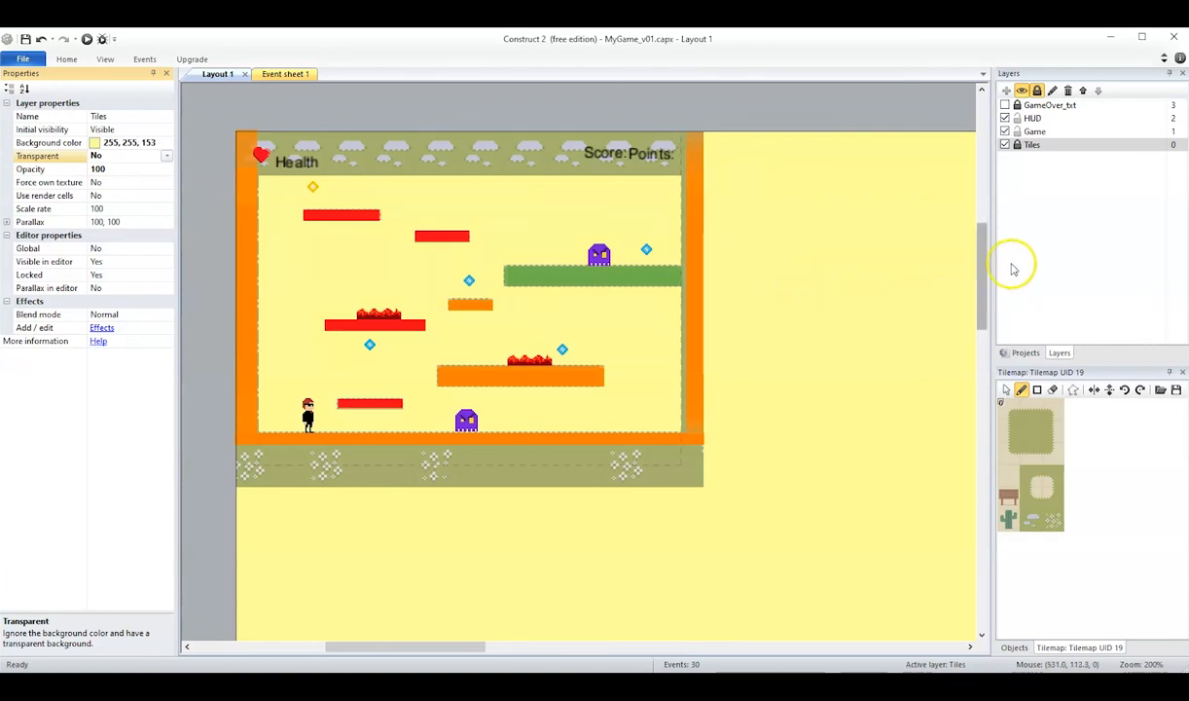
Review the Game layer's properties and make Tiles the active layer again.
left_click(1034, 132)
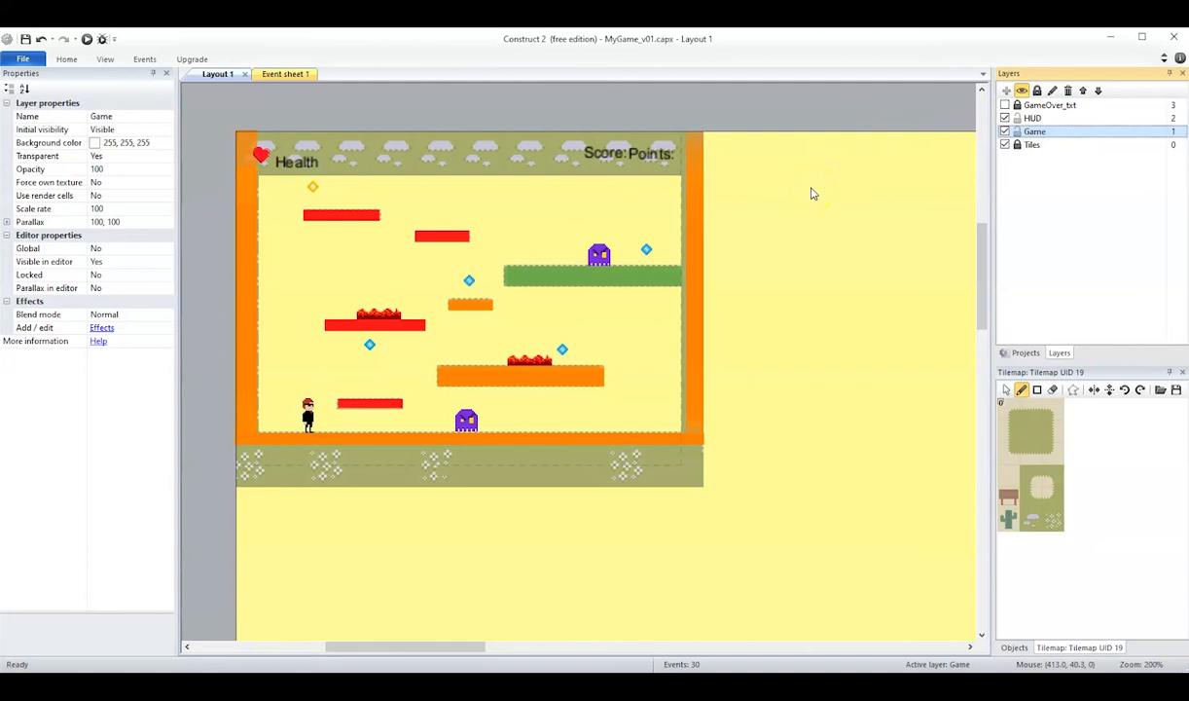
left_click(1004, 176)
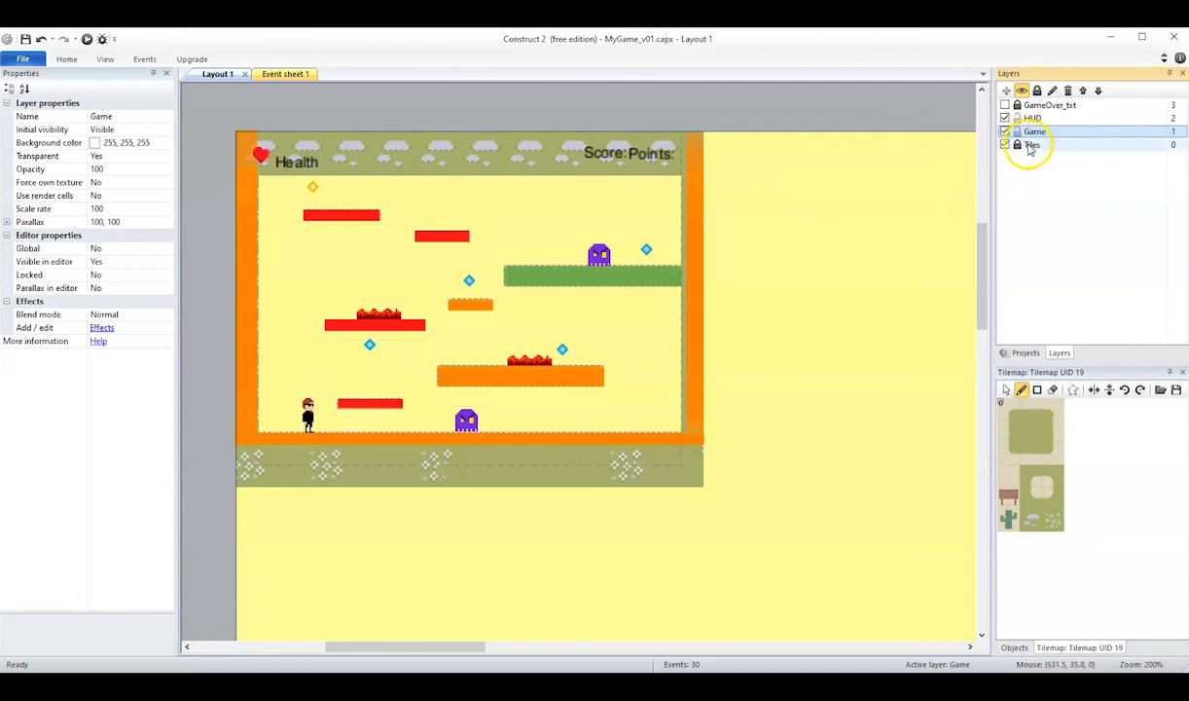
left_click(1030, 146)
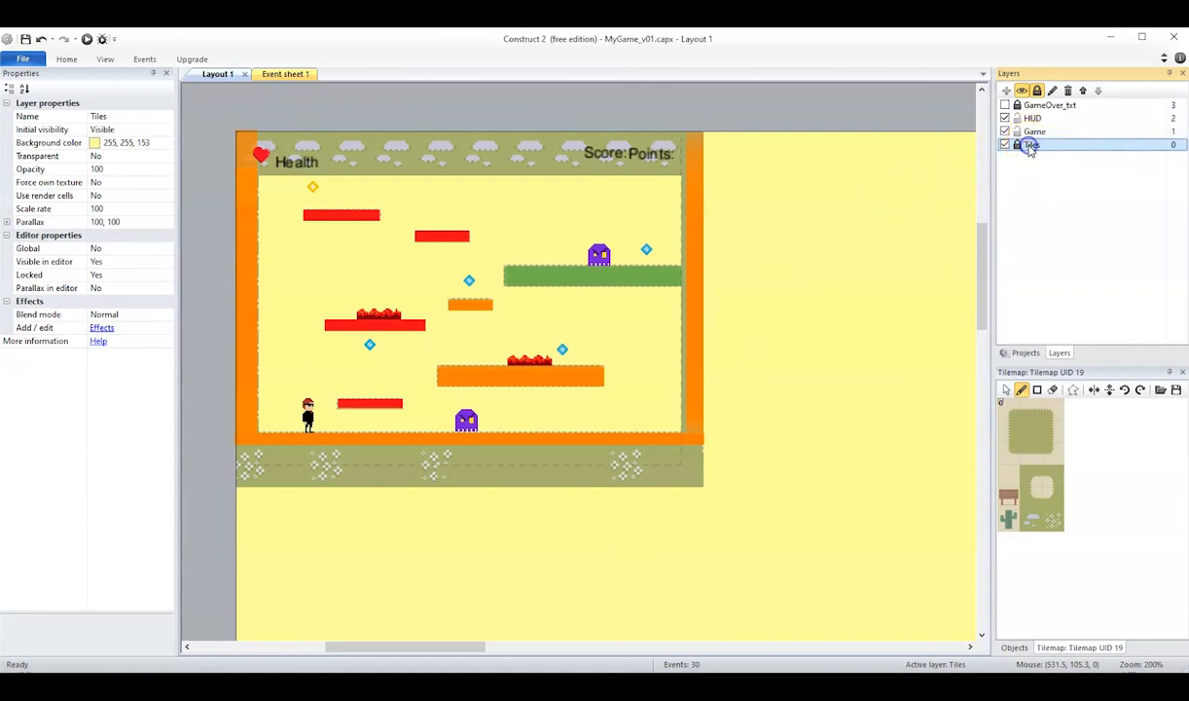
Set the Tiles layer's Transparent property to Yes and move the layer above Game.
left_click(97, 157)
left_click(166, 158)
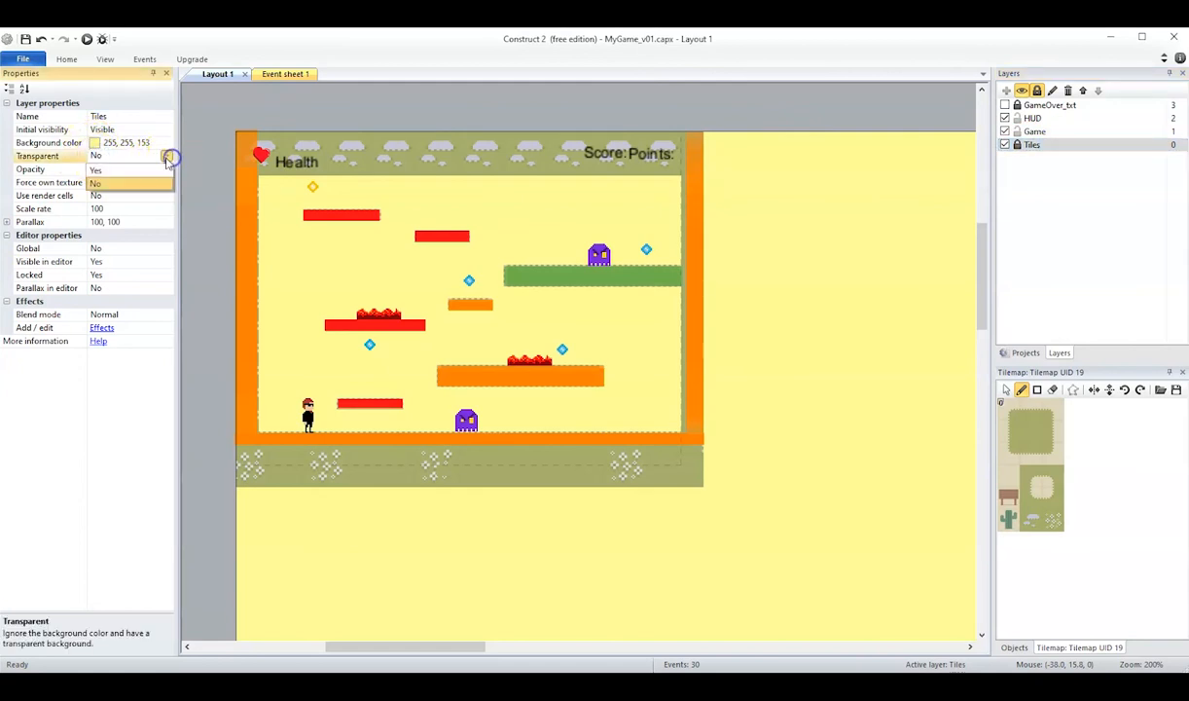
left_click(105, 181)
left_click(1031, 144)
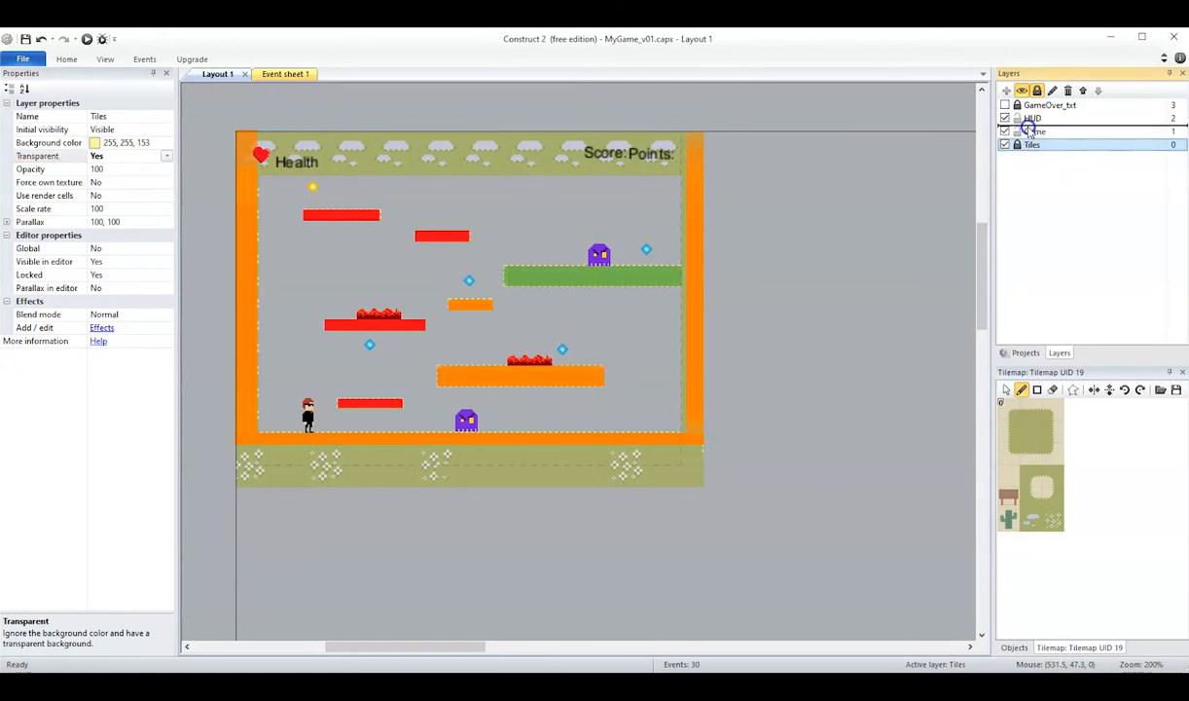
left_click_drag(1029, 130, 1030, 132)
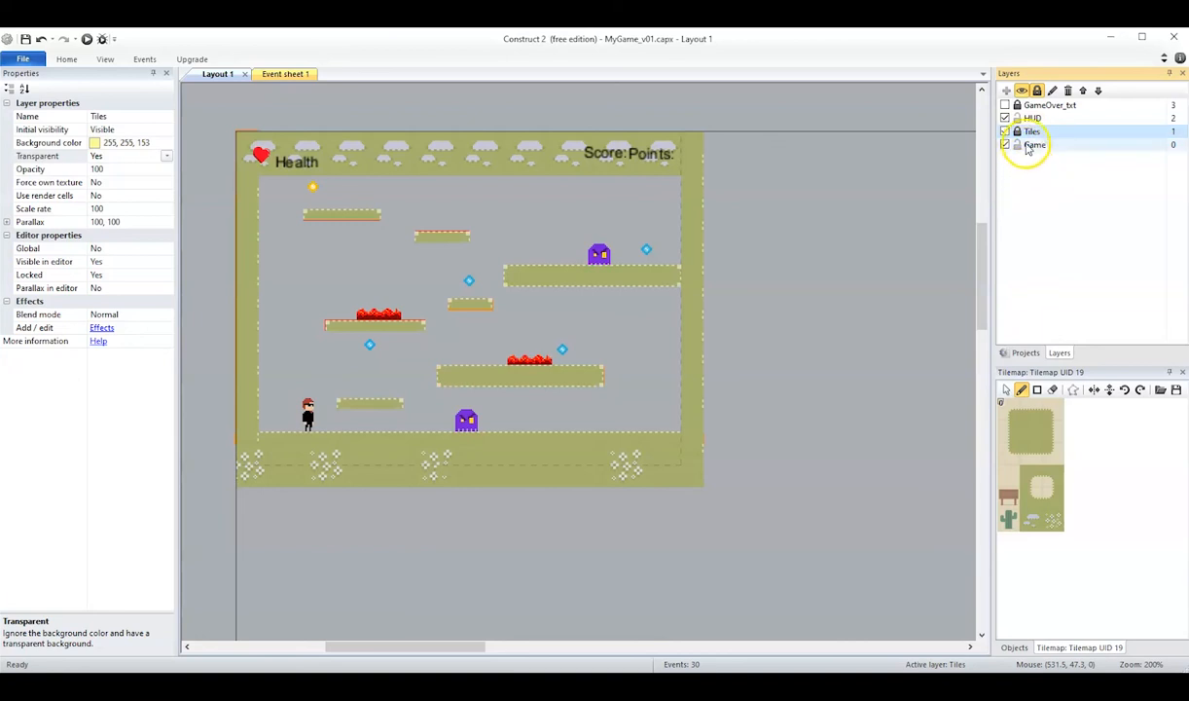
On the Game layer, trim the two uppermost platform3 sprites to about 39 × 6.5 and 55 × 6 so the tiles cover them.
left_click(1030, 145)
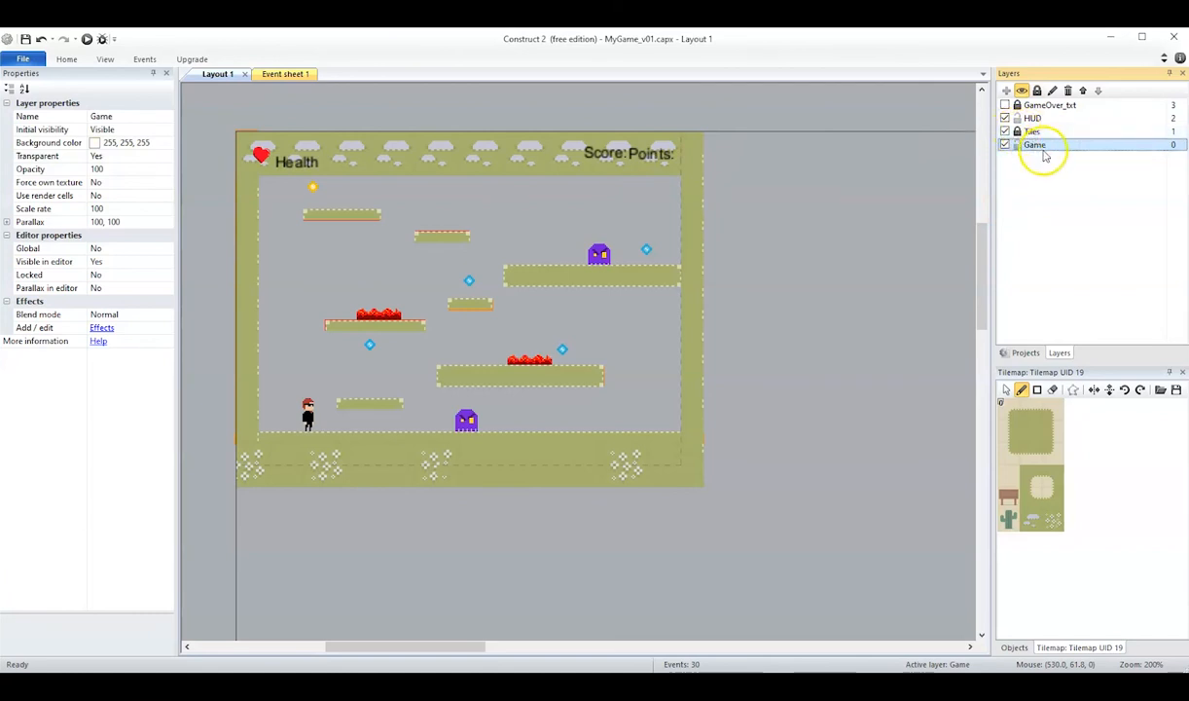
left_click(1032, 146)
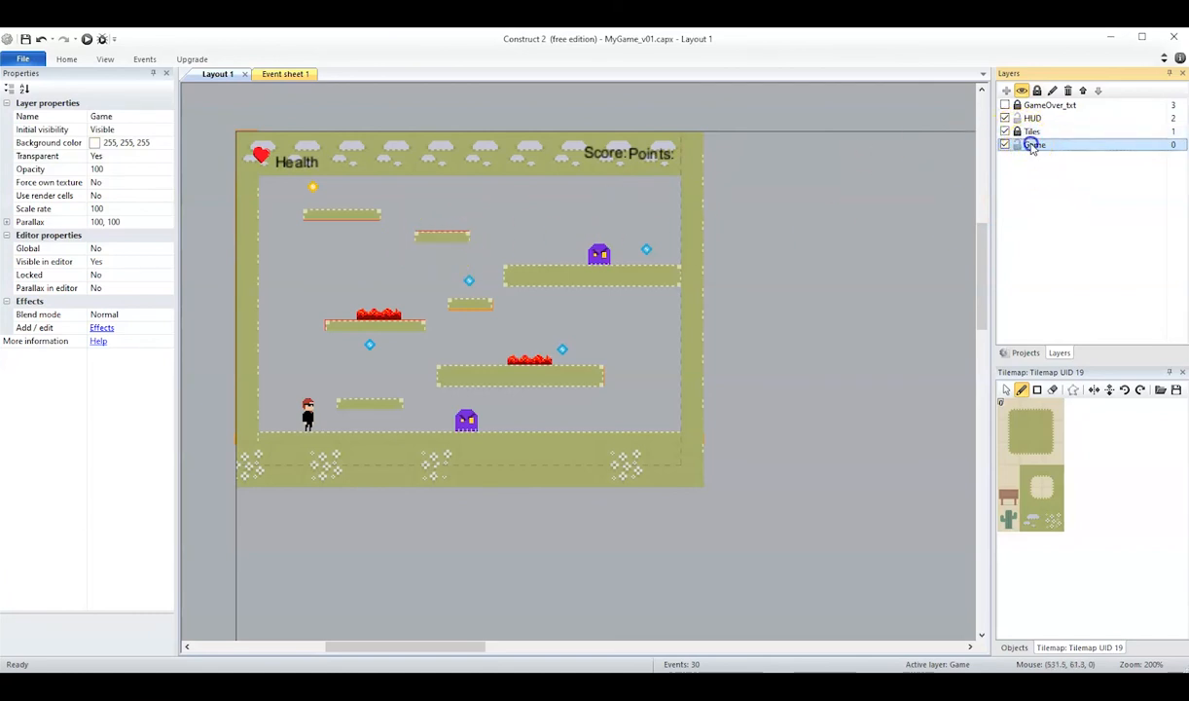
left_click(445, 234)
left_click(444, 236)
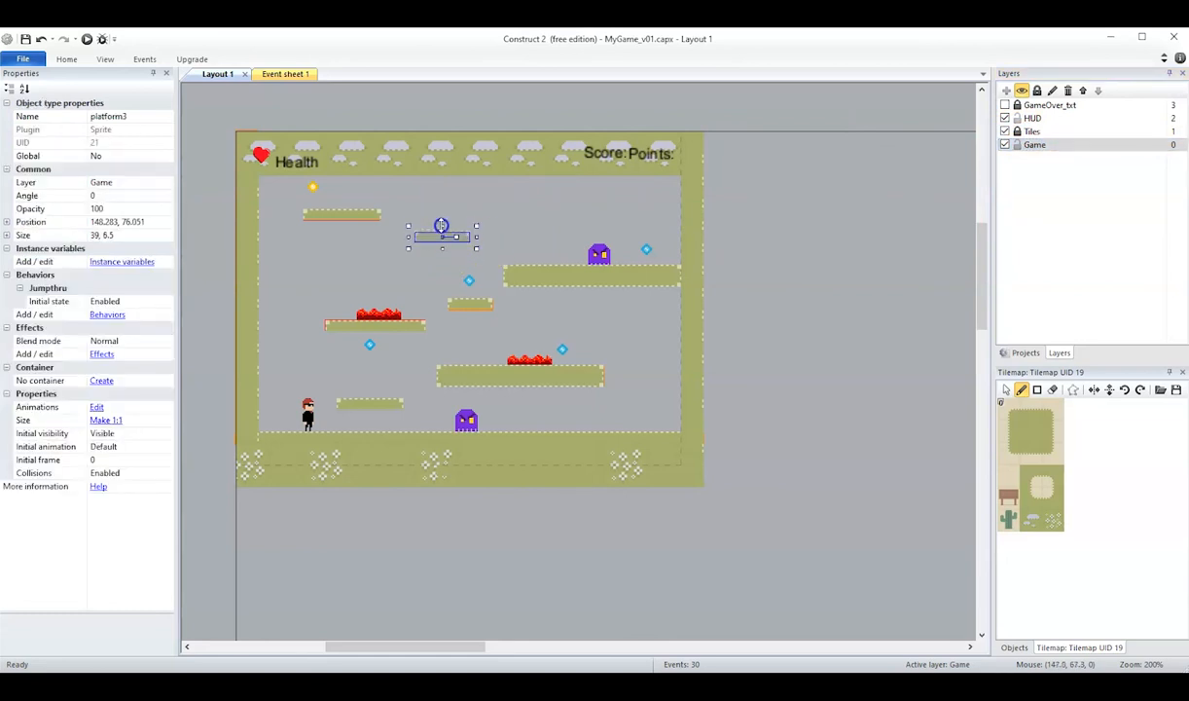
left_click(348, 217)
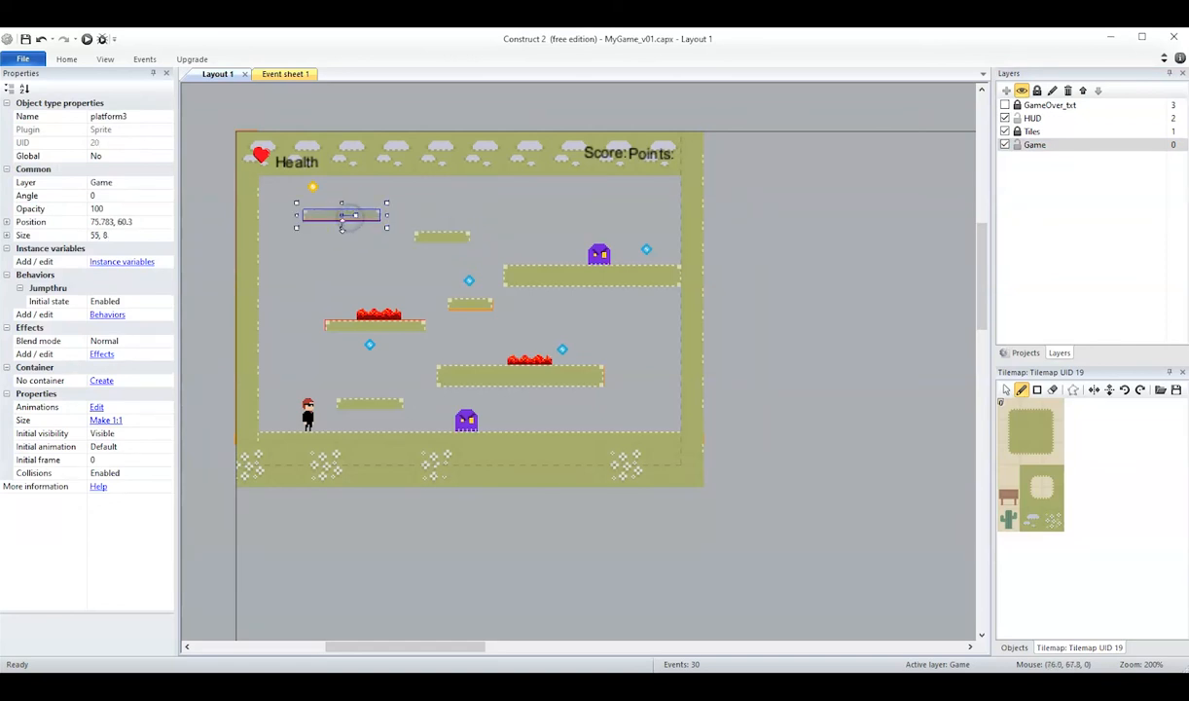
Resize the small middle platform to 30.5 × 6, the upper lava platform to 70 × 6 and the lower lava platform to 118.5 × 15.
left_click(471, 305)
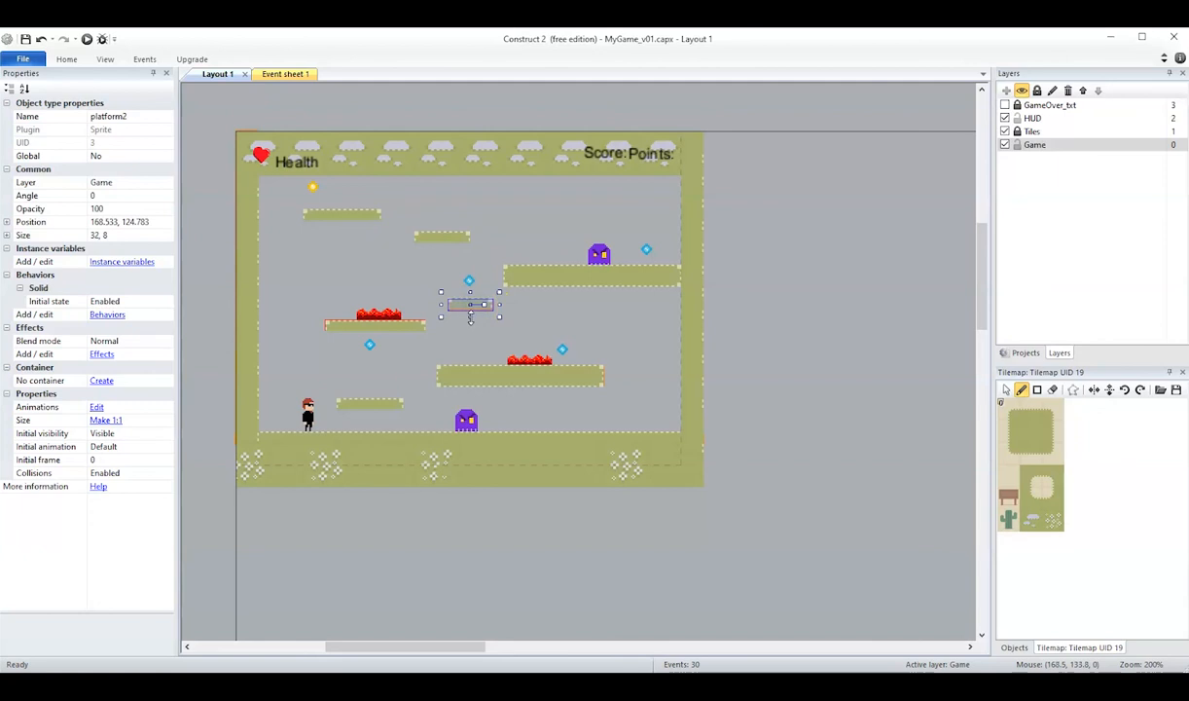
left_click_drag(499, 303, 496, 302)
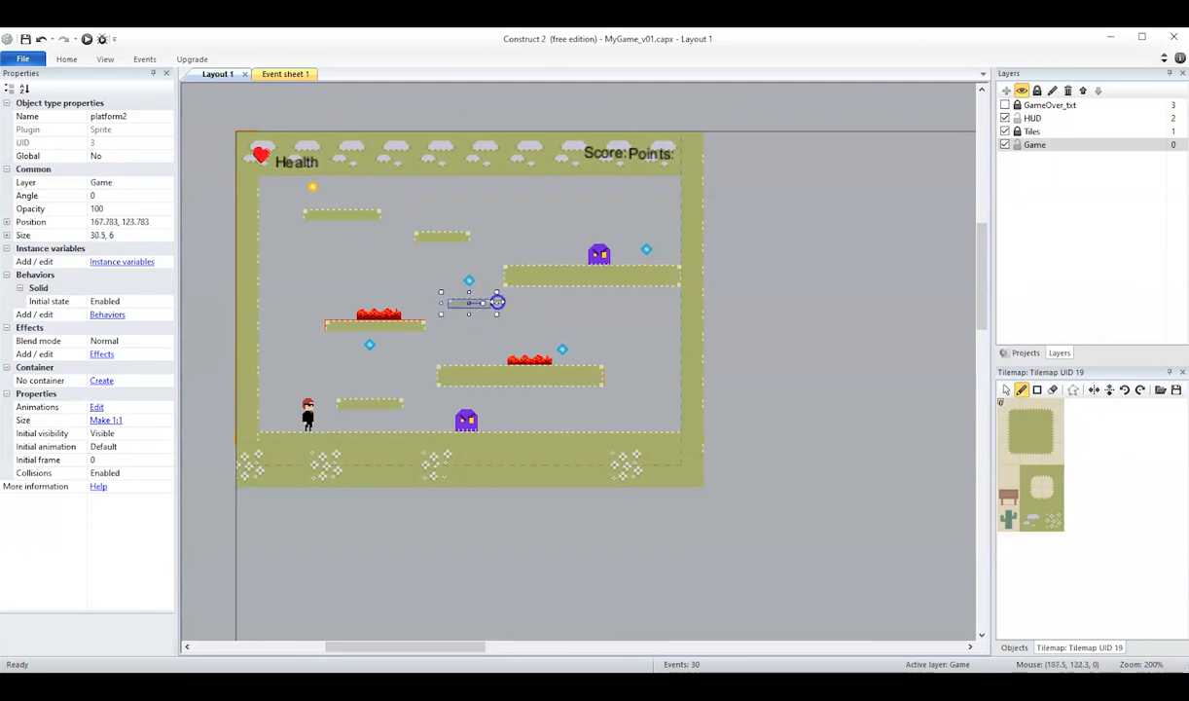
left_click(387, 327)
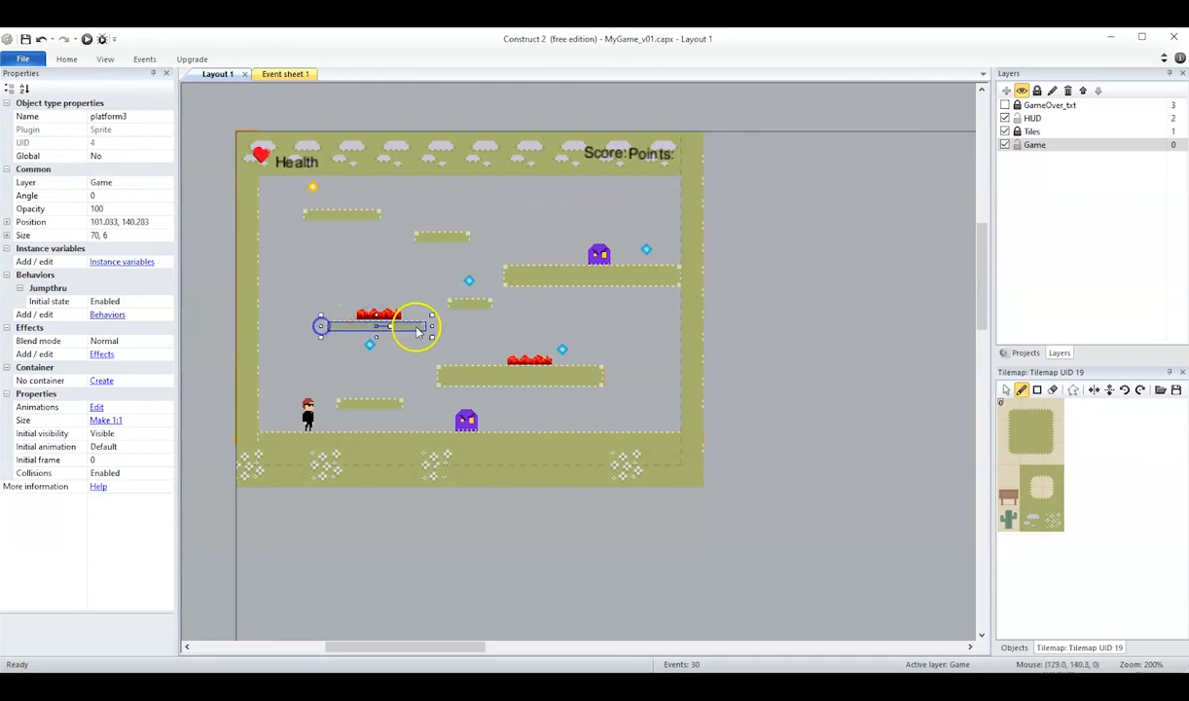
left_click(585, 384)
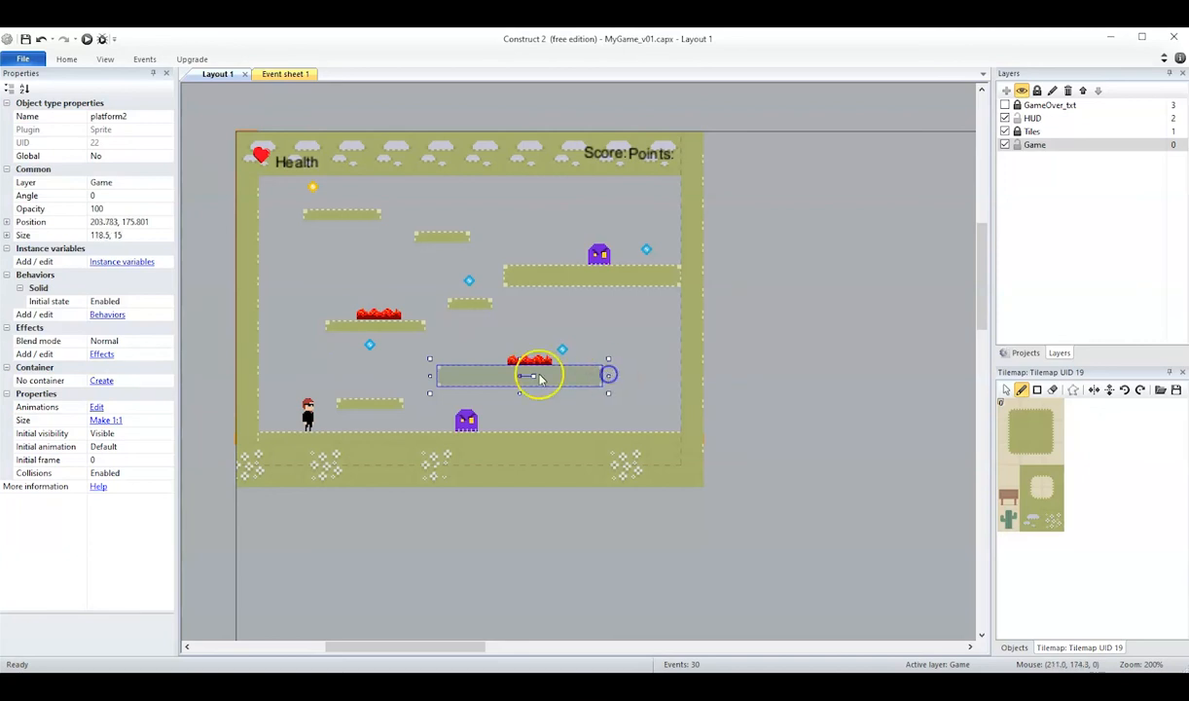
Shrink the left wall's platform2 sprite to about 14.5 × 214 so the tiles hide it.
left_click(241, 366)
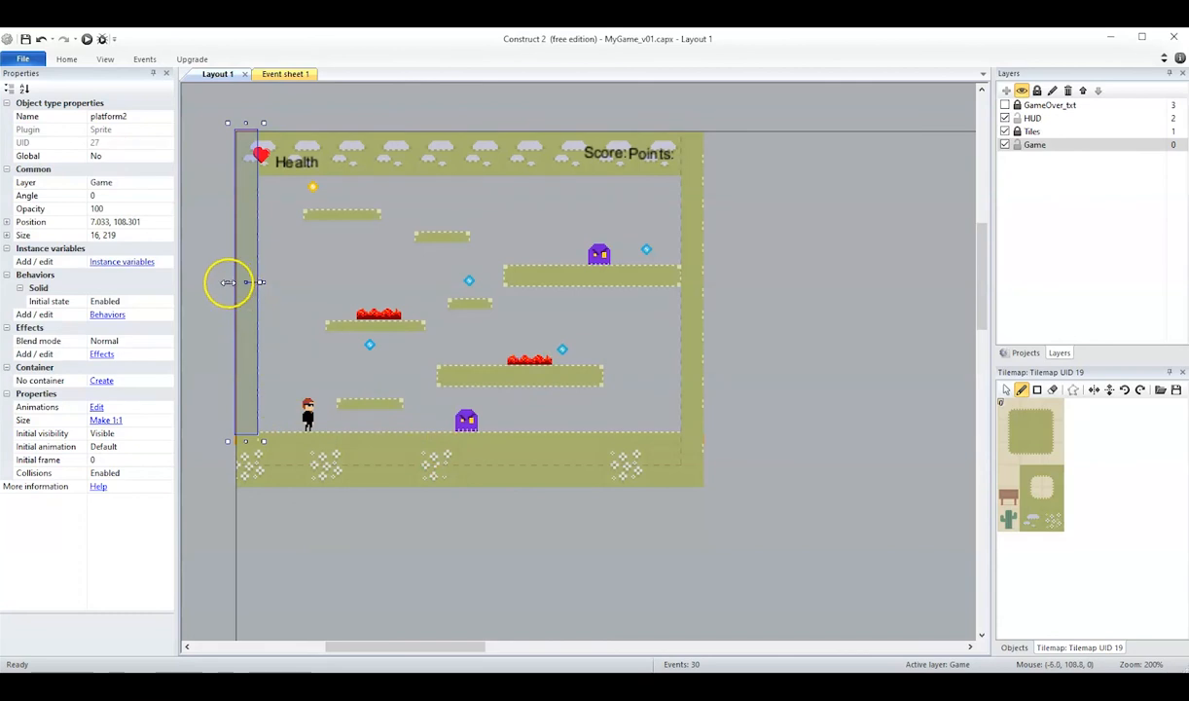
left_click_drag(228, 282, 230, 282)
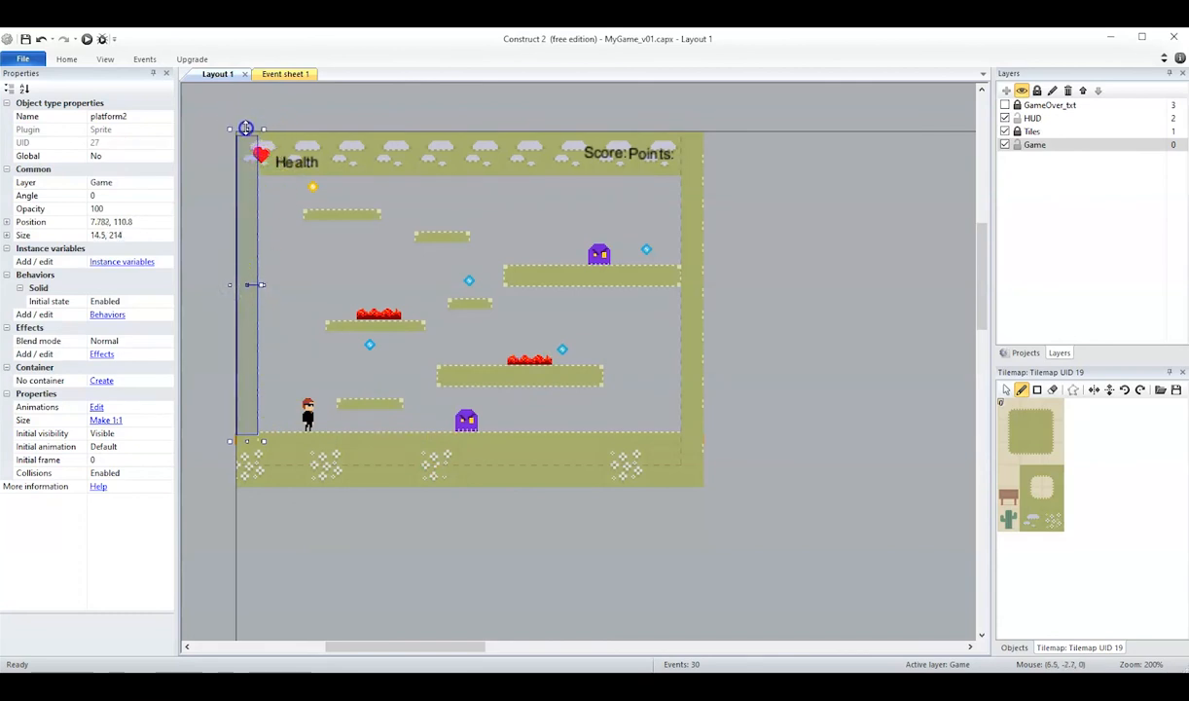
left_click(868, 351)
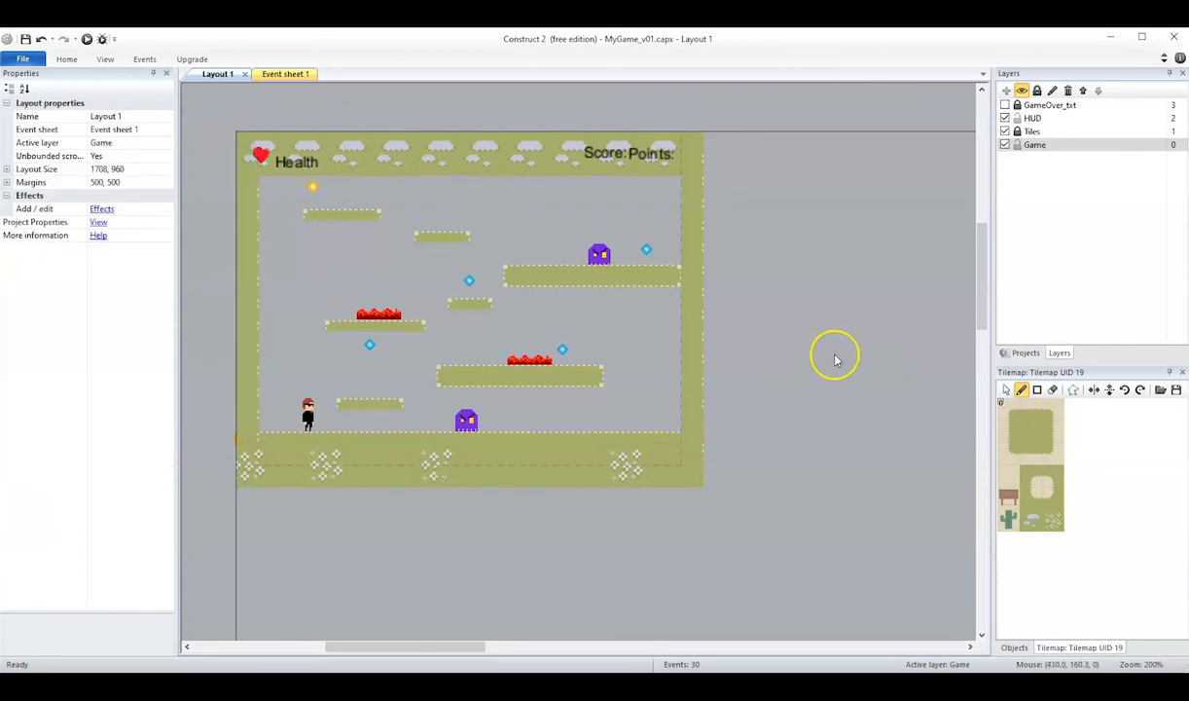
Change the Game layer's background color to pale yellow (255, 255, 204).
left_click(1048, 148)
left_click(1041, 148)
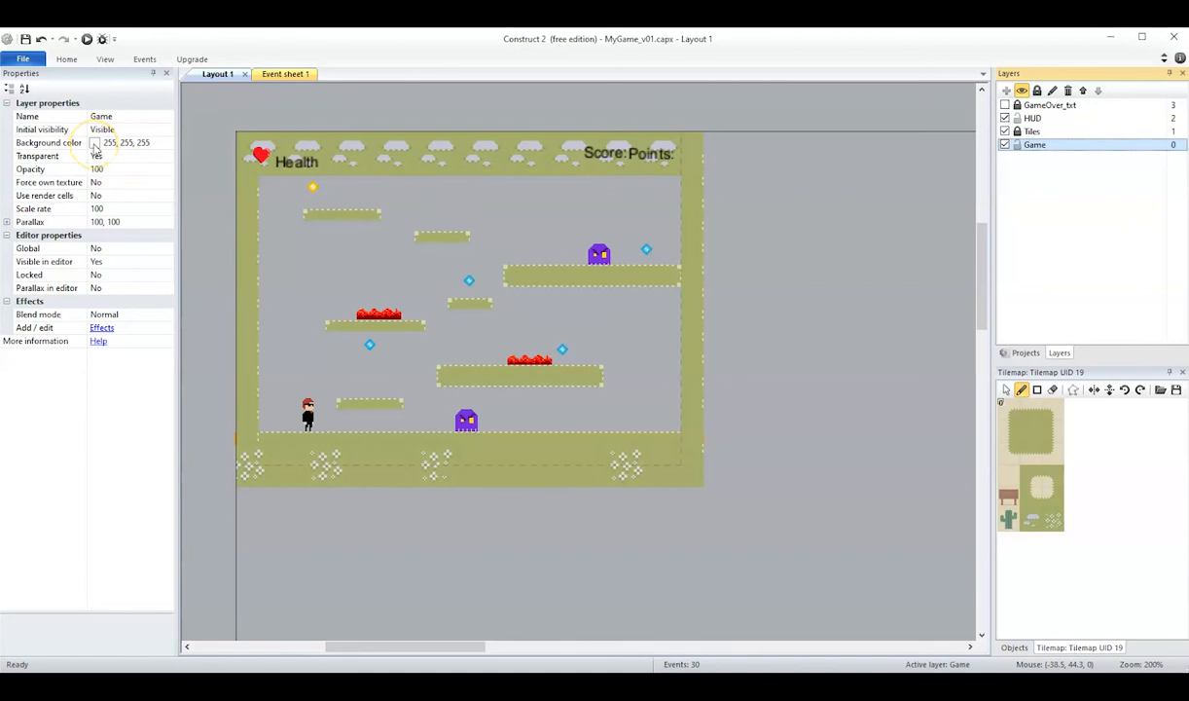
left_click(94, 146)
left_click(168, 144)
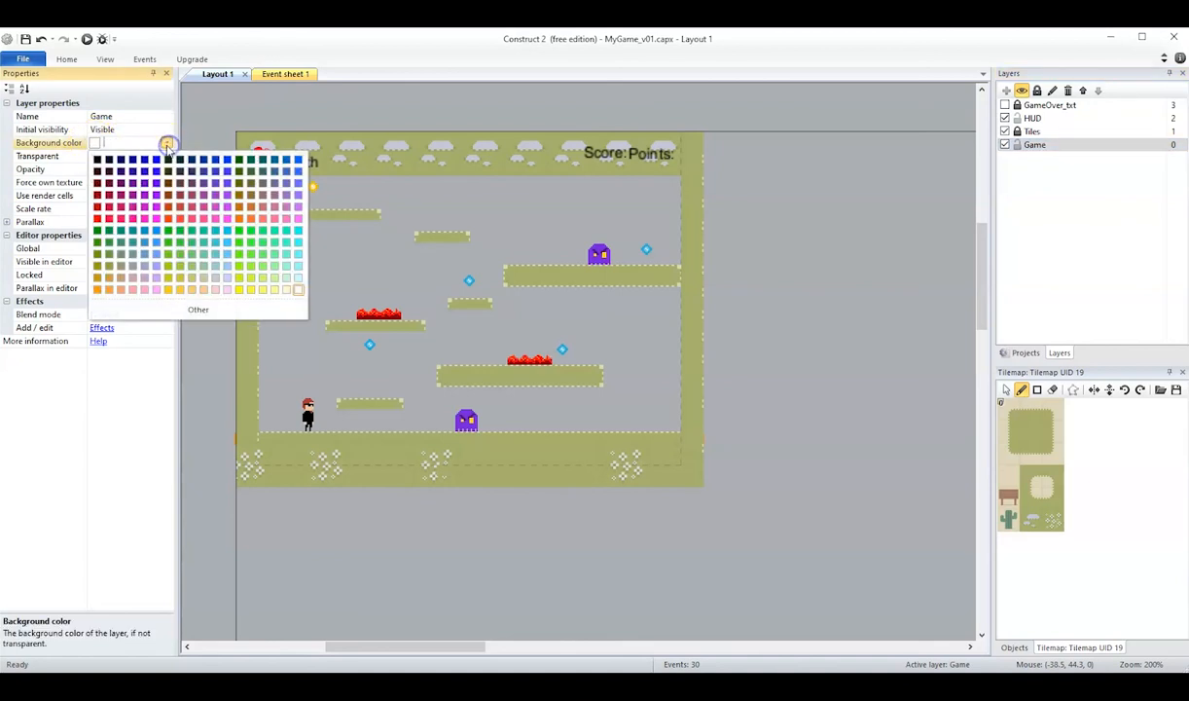
left_click(288, 291)
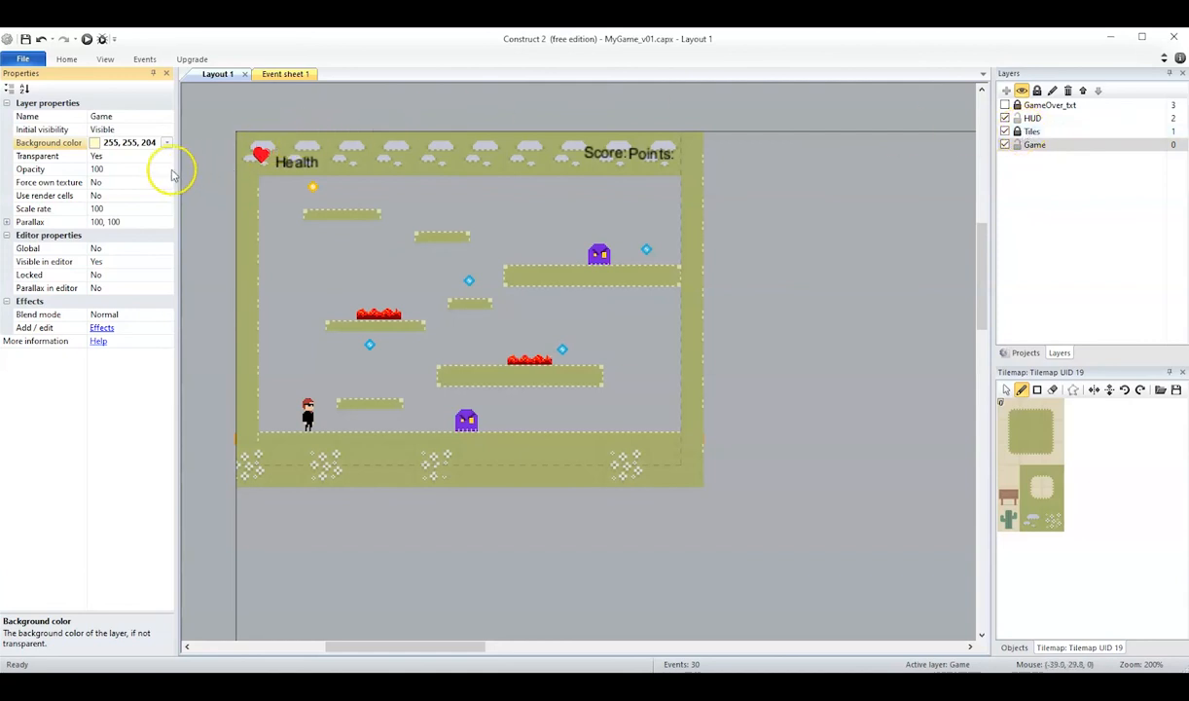
Run the layout and play-test the level by jumping the character across the platforms to the right and back.
left_click(1032, 133)
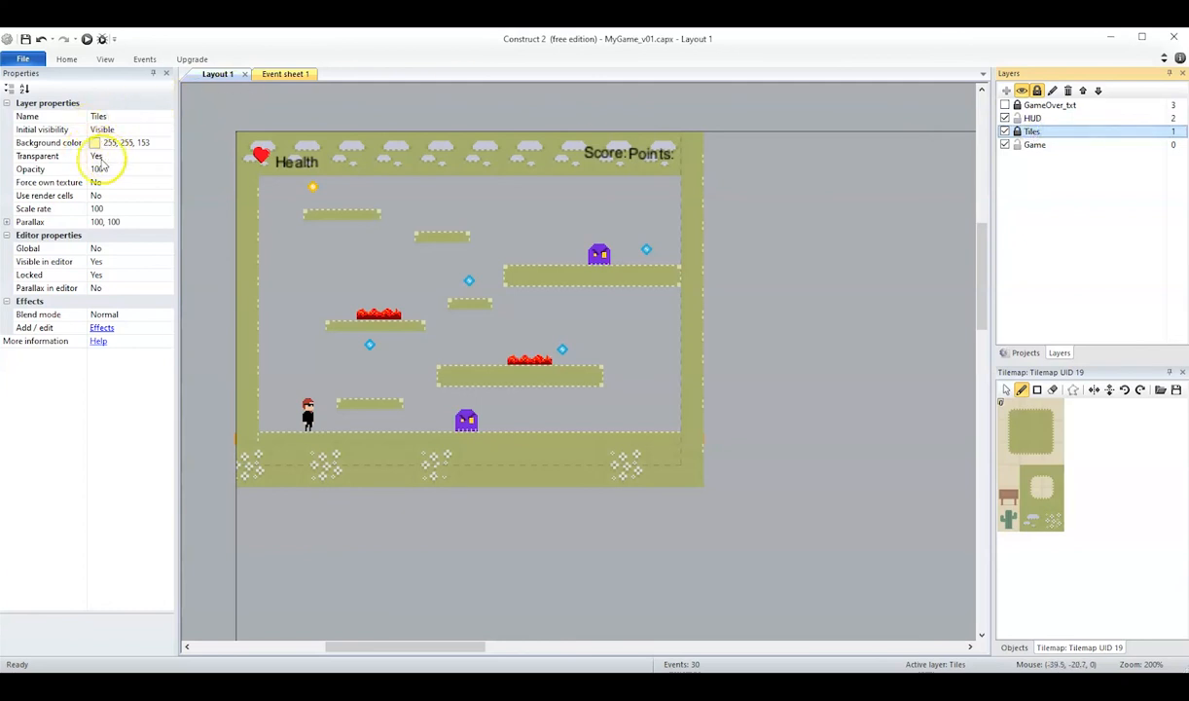
left_click(756, 224)
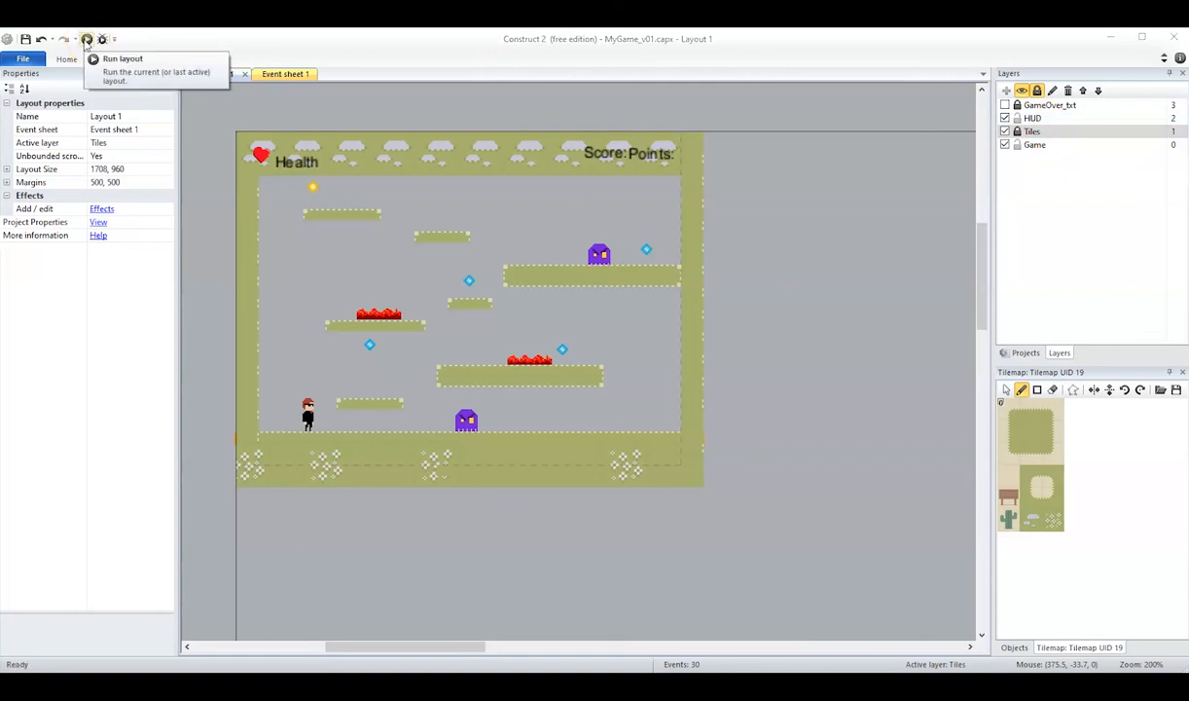
left_click(87, 40)
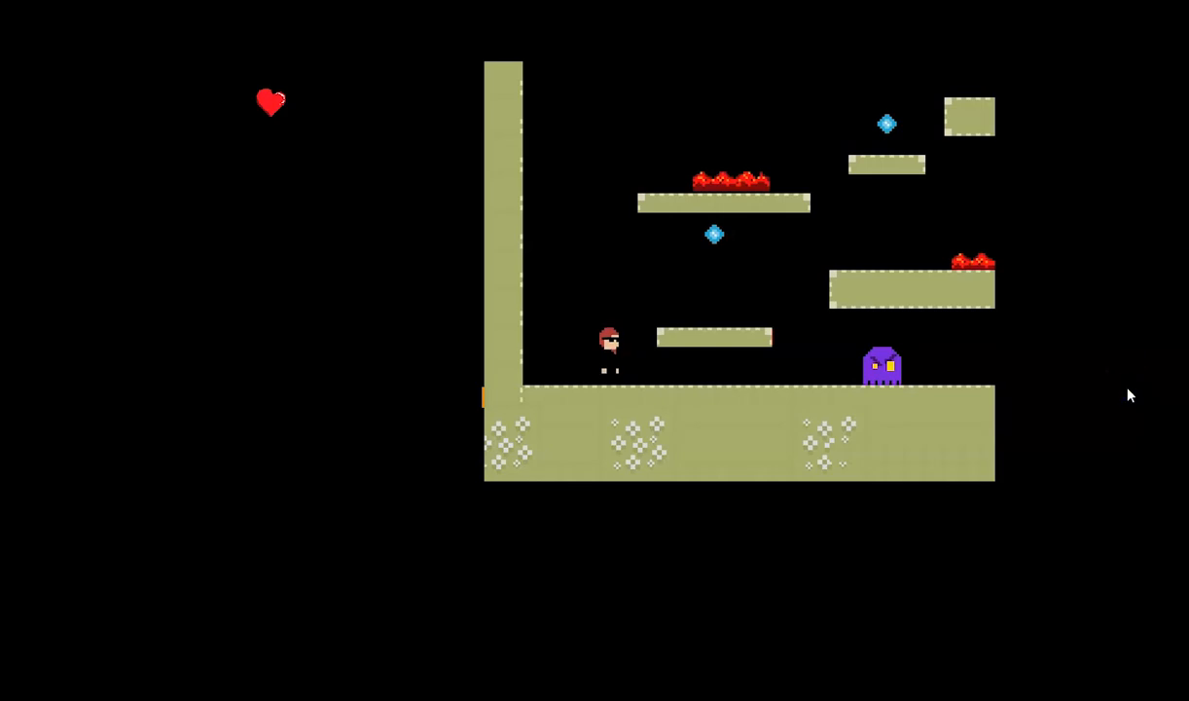
key("Right")
key("space")
key("Right")
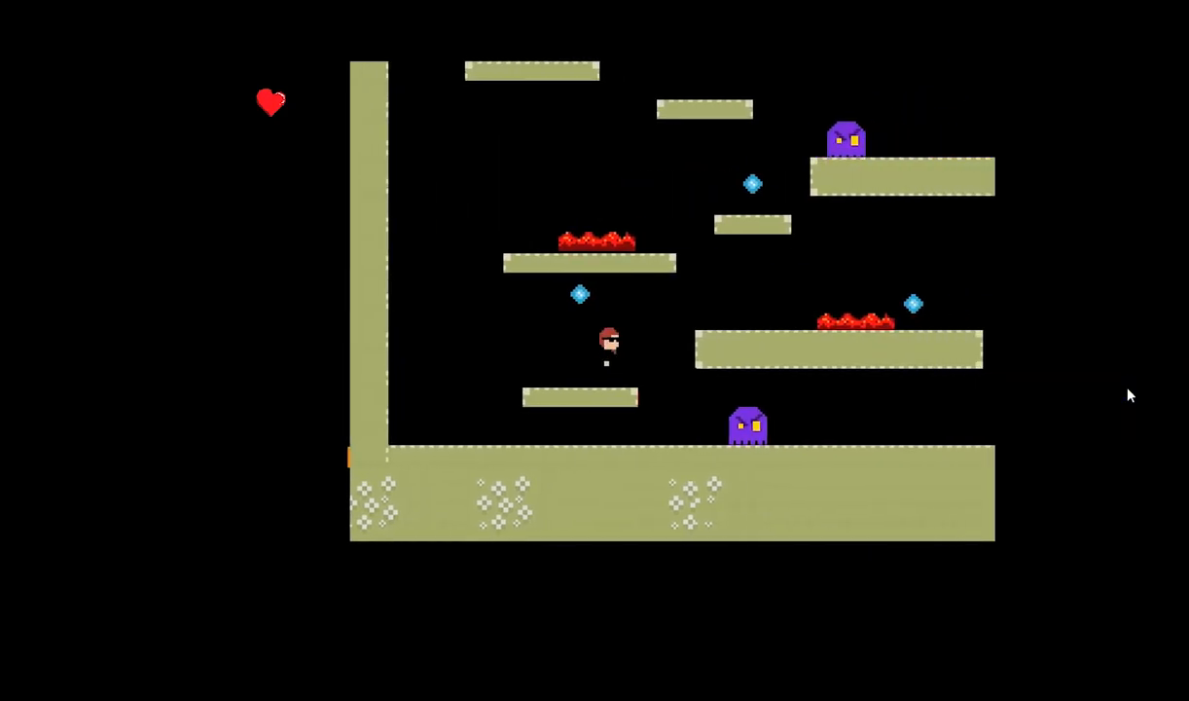
key("space")
key("Right")
key("Left")
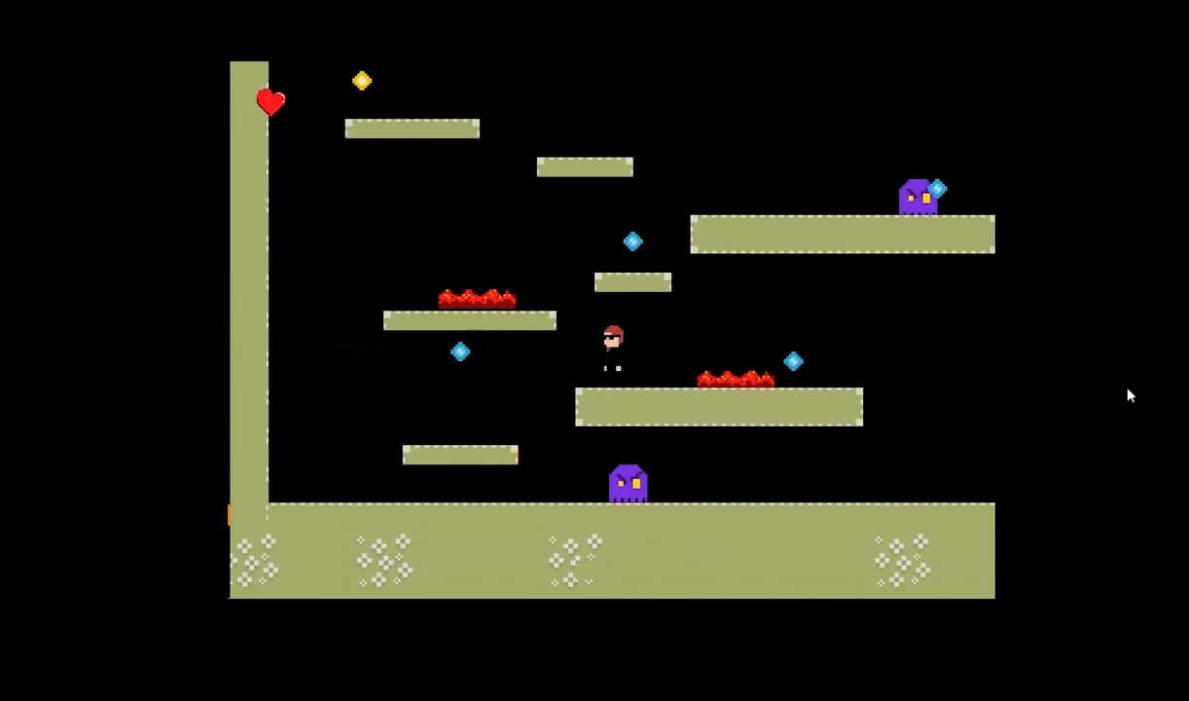
key("Right")
key("space")
key("Left")
key("space")
key("Left")
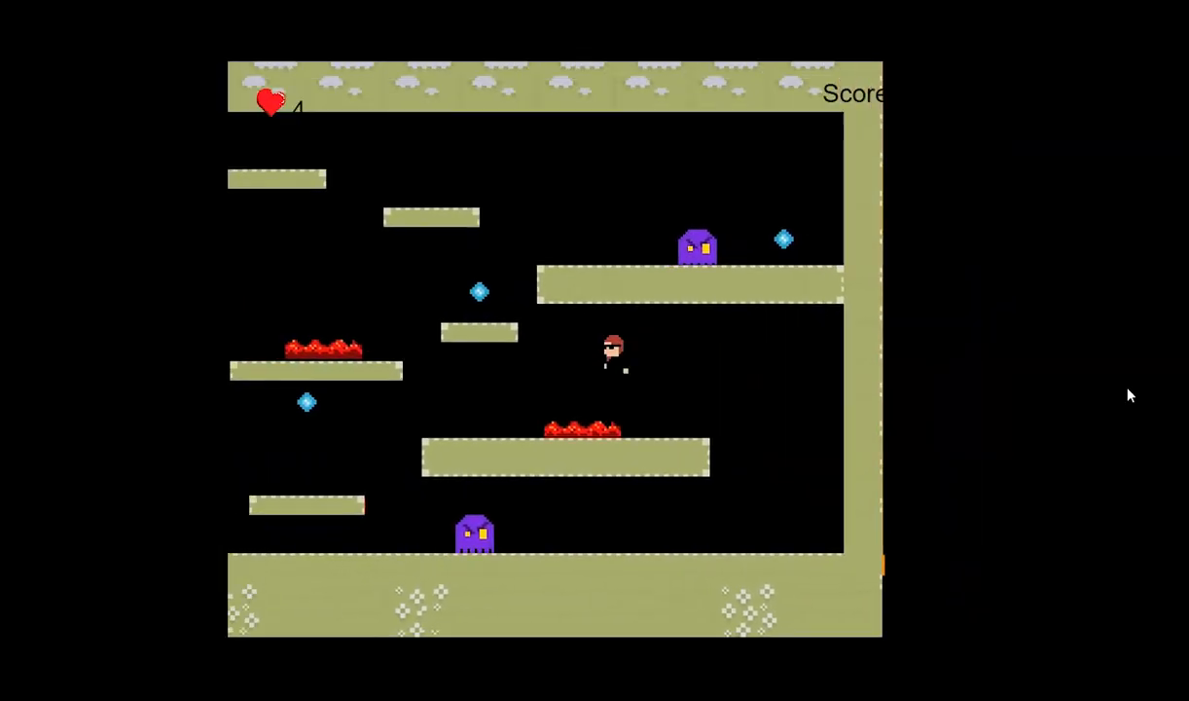
key("Left")
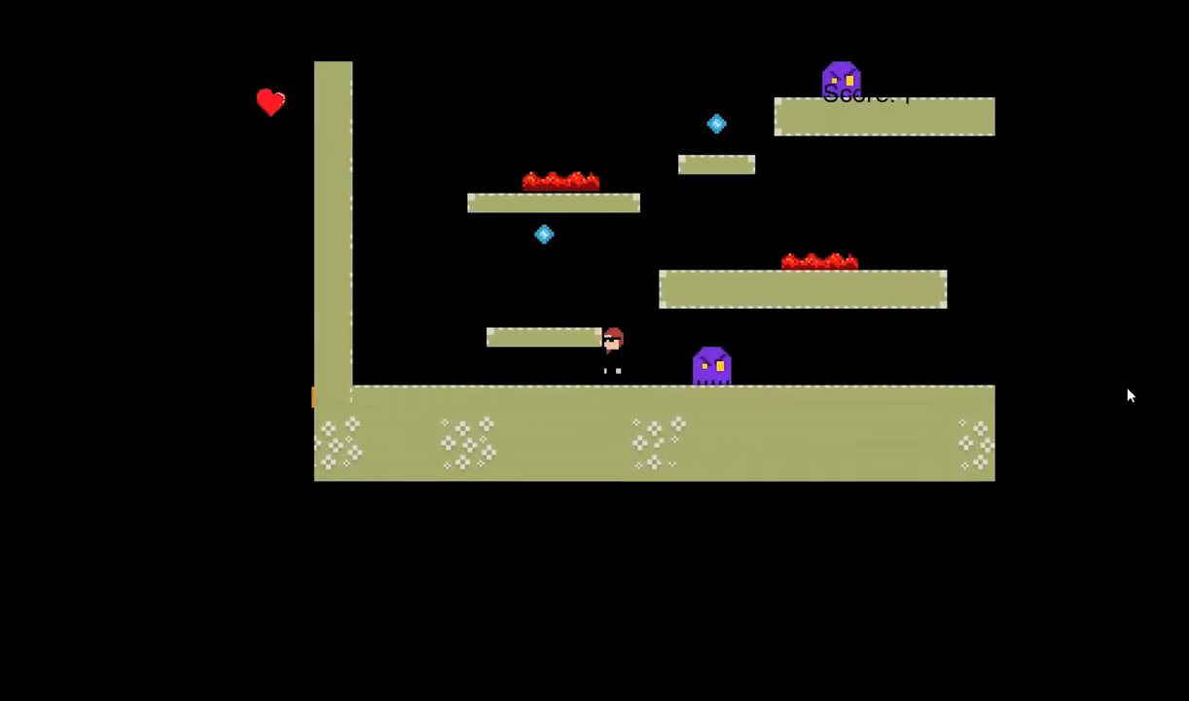
Test the left wall and the climb to the lower lava platform again, then leave the preview for the layout editor.
key("Left")
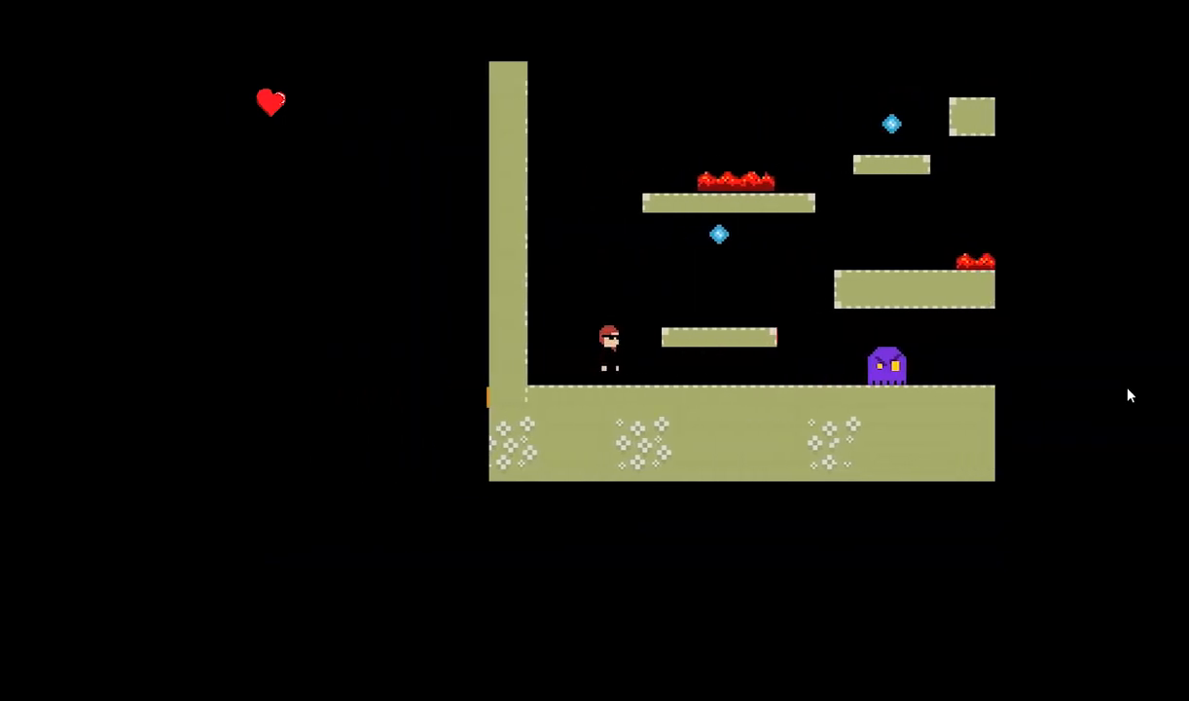
key("Left")
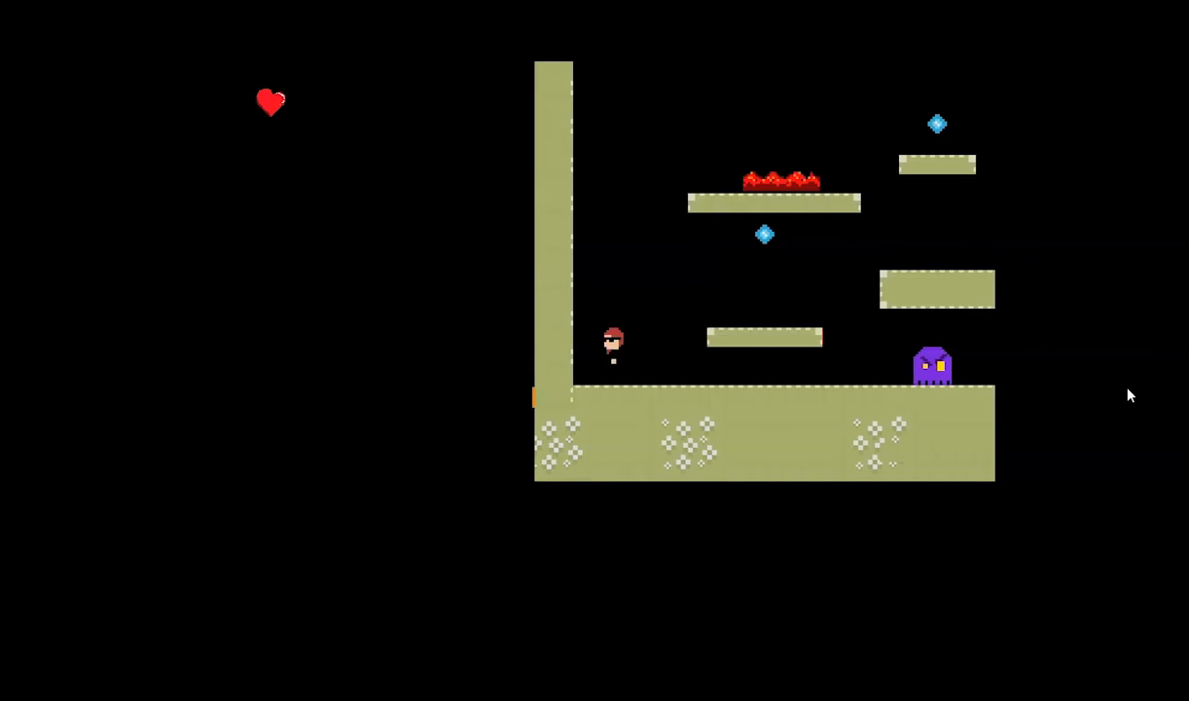
key("Right")
key("space")
key("Right")
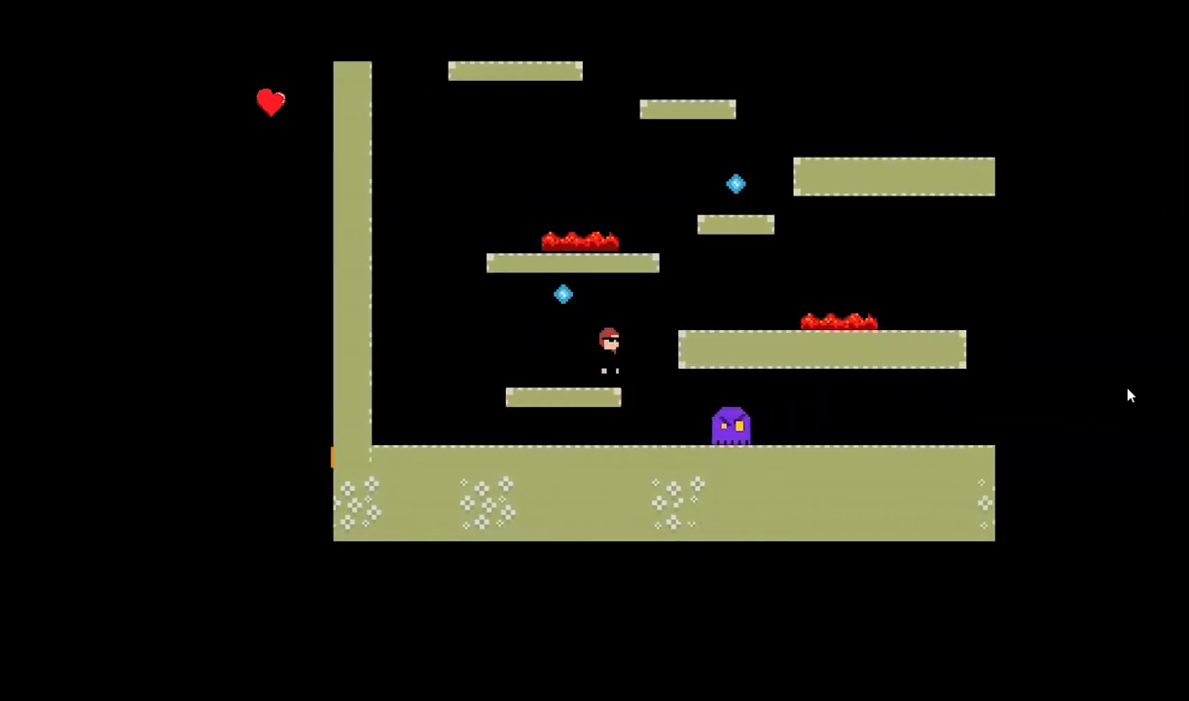
key("space")
key("Right")
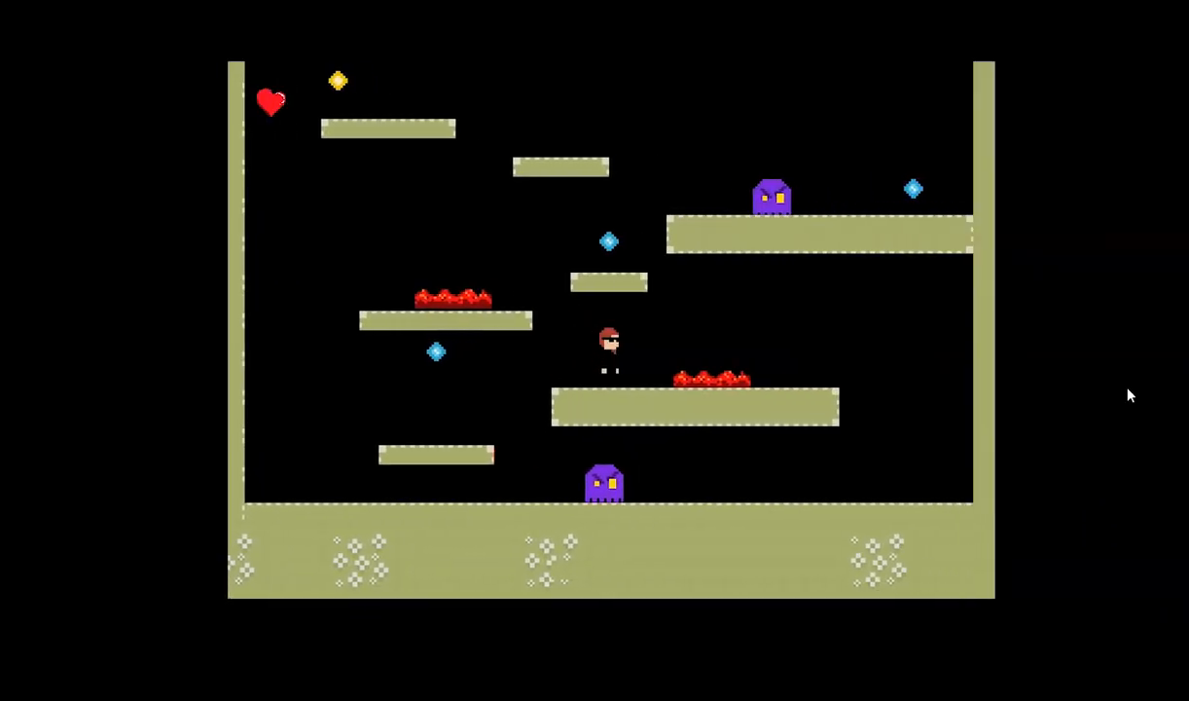
key("Right")
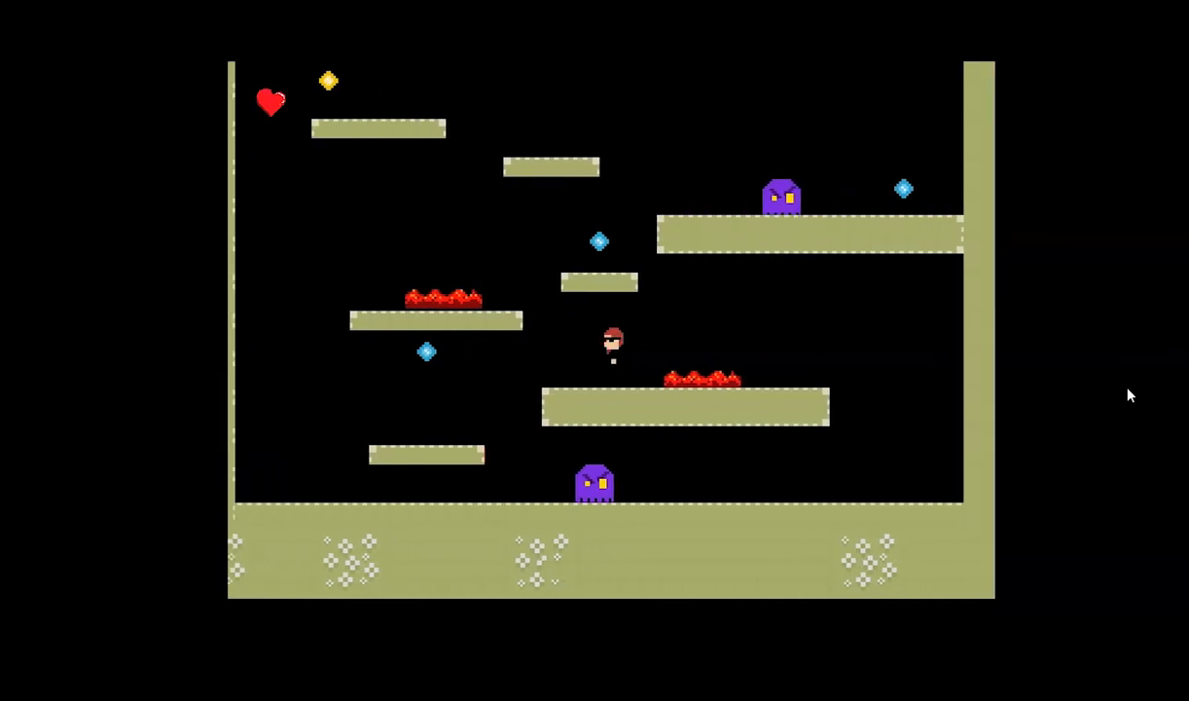
key("Right")
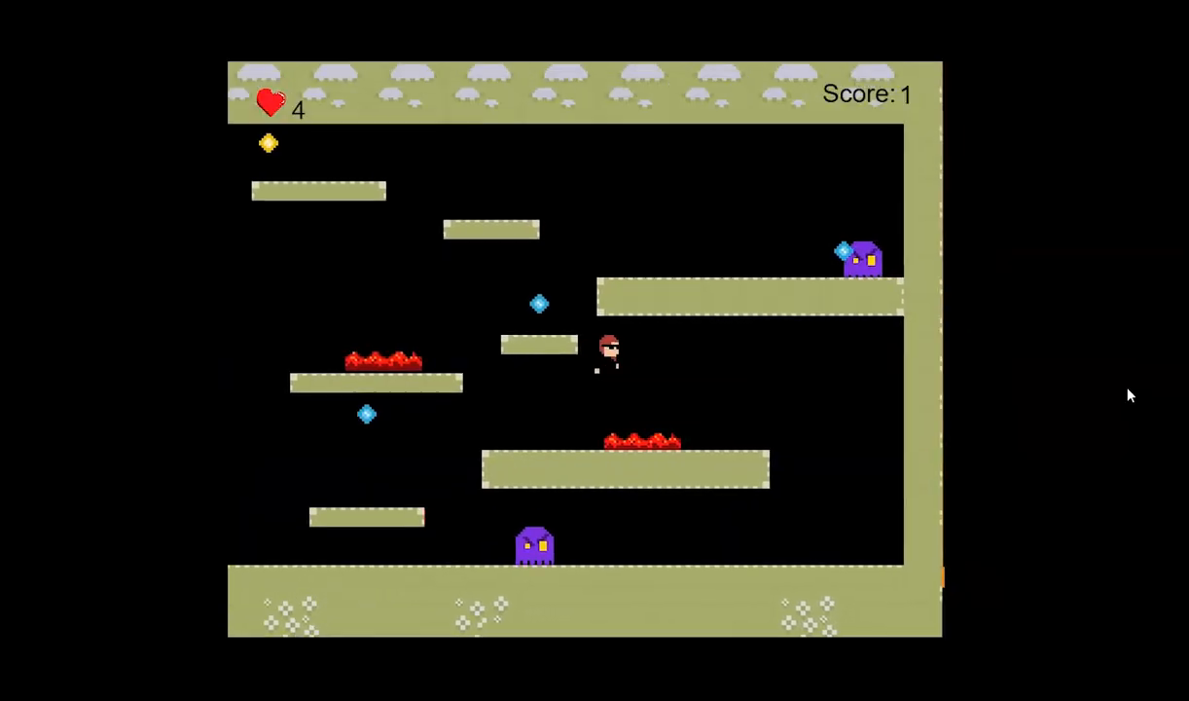
key("Left")
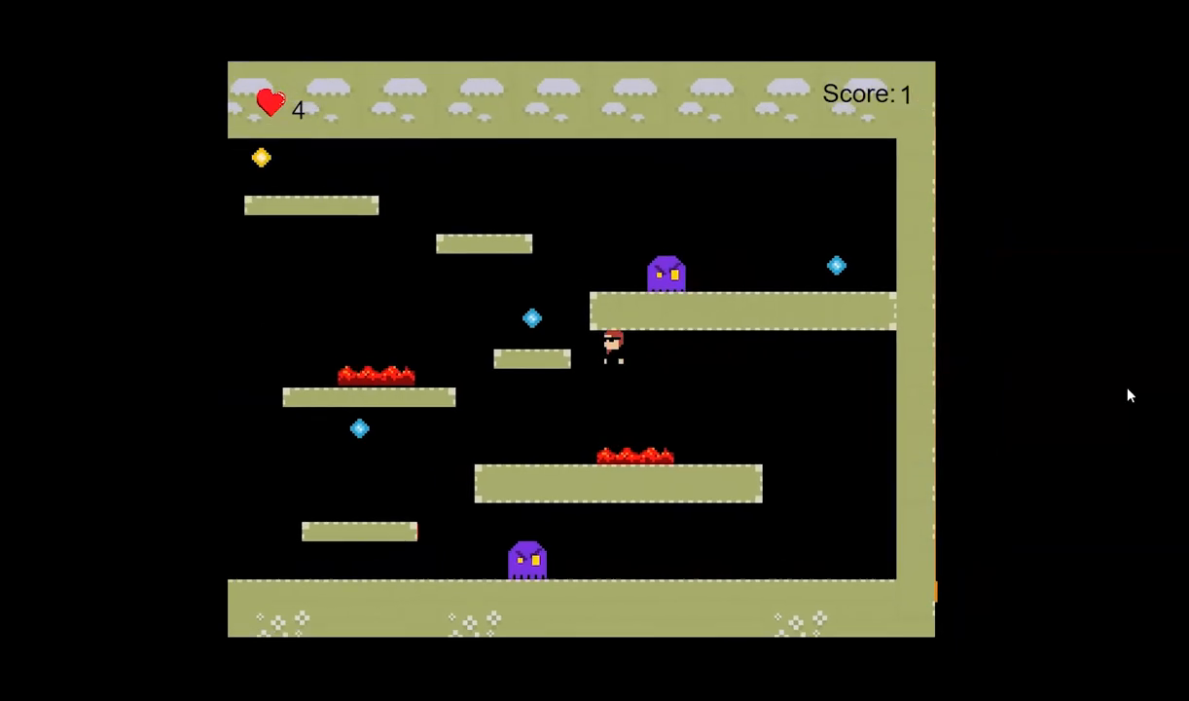
left_click(1157, 354)
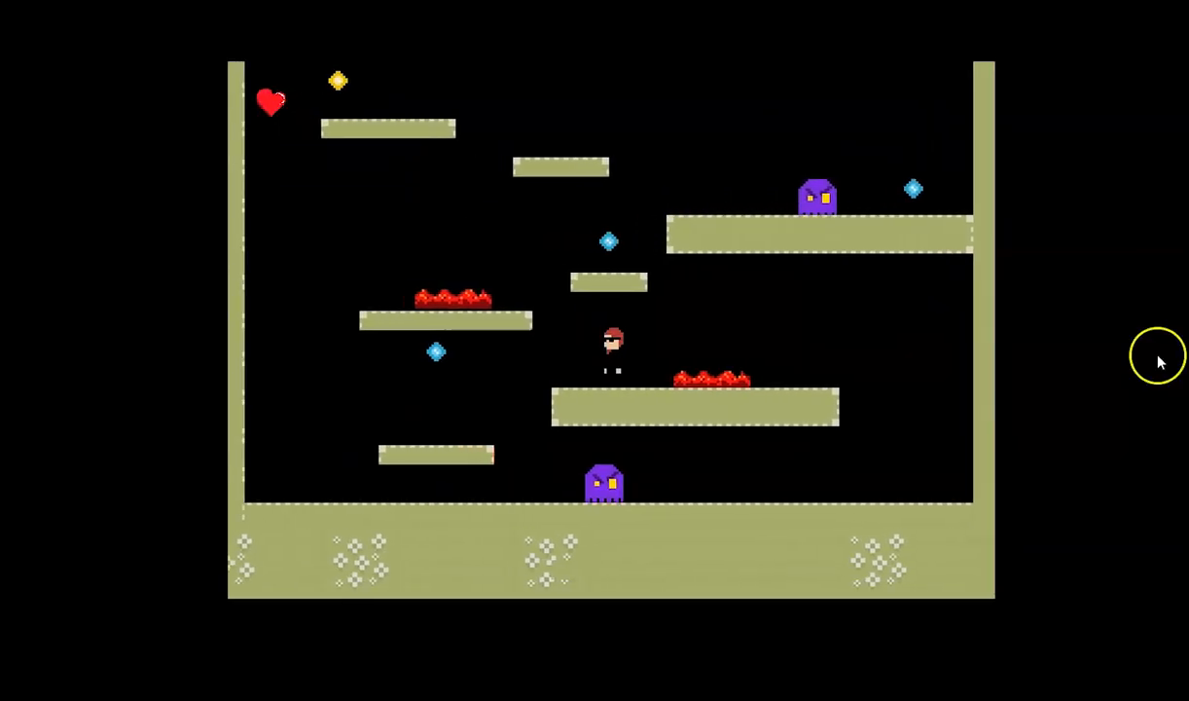
left_click(1112, 38)
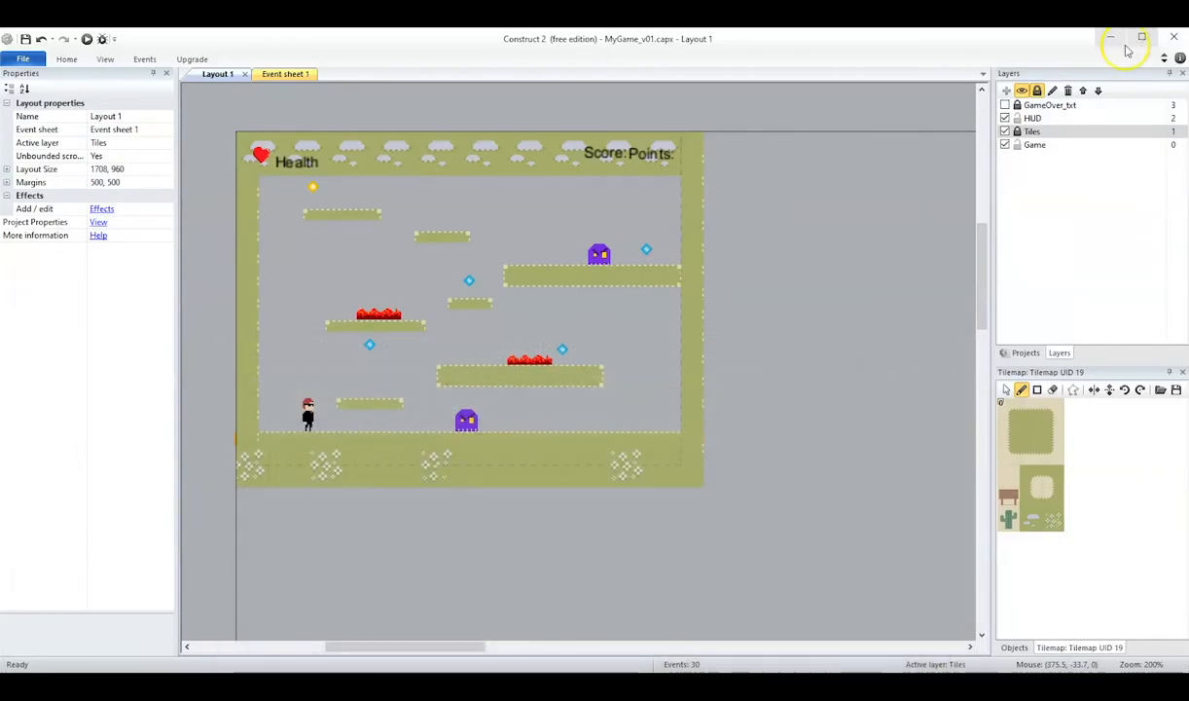
Compare the background color and transparency properties of the Game and Tiles layers.
left_click(1035, 145)
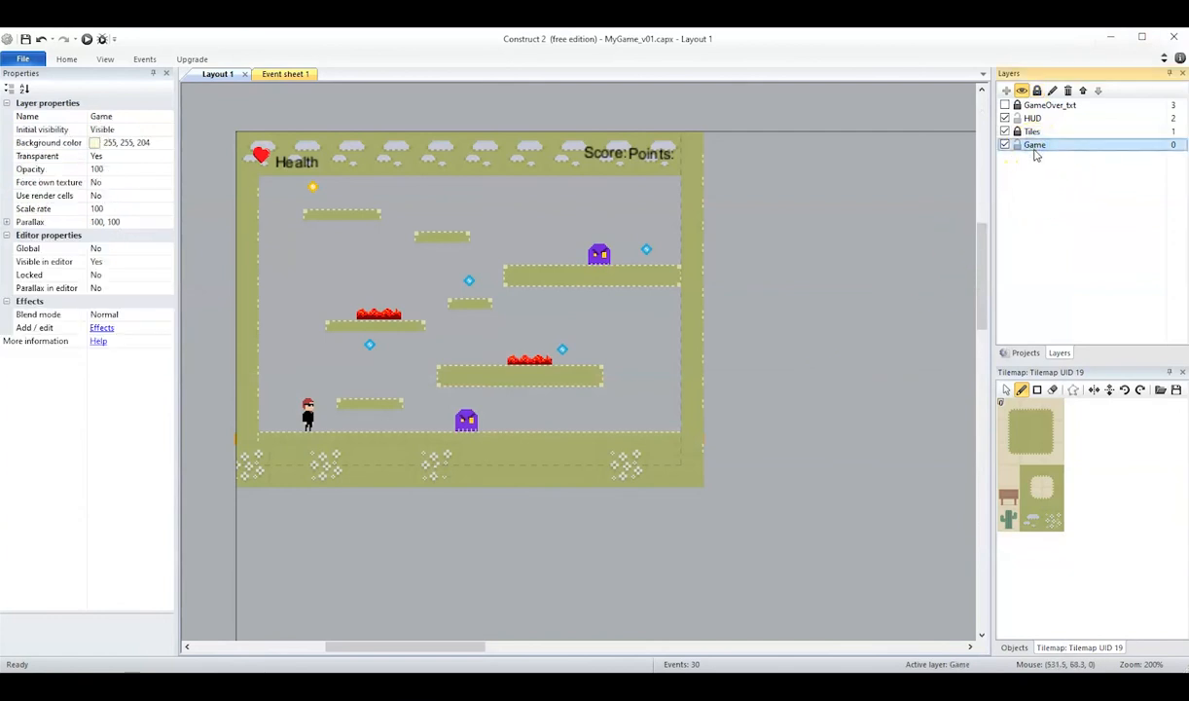
left_click(1032, 132)
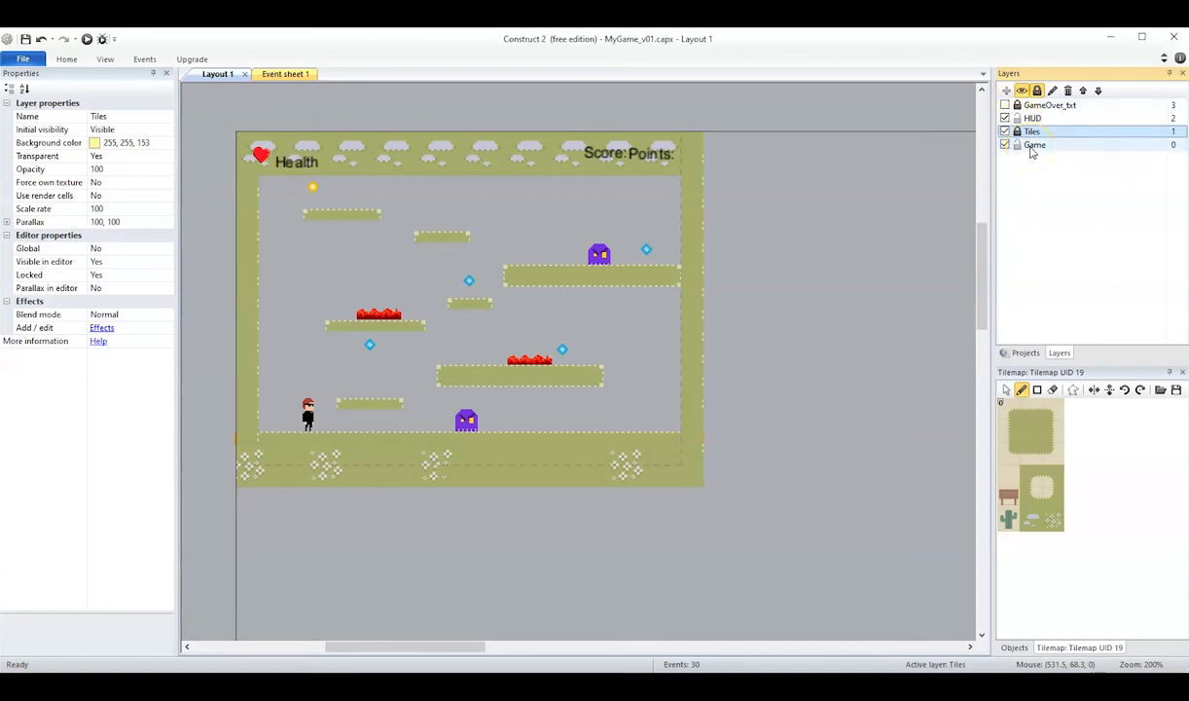
left_click(1031, 147)
left_click(829, 180)
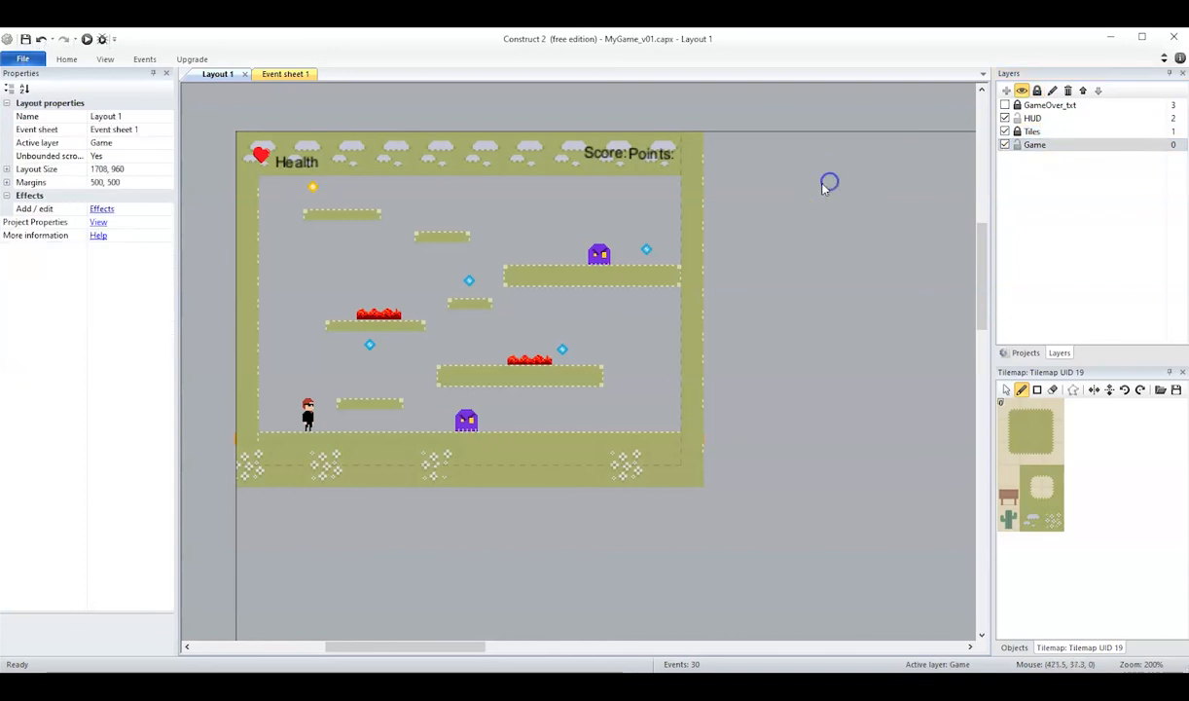
left_click(100, 158)
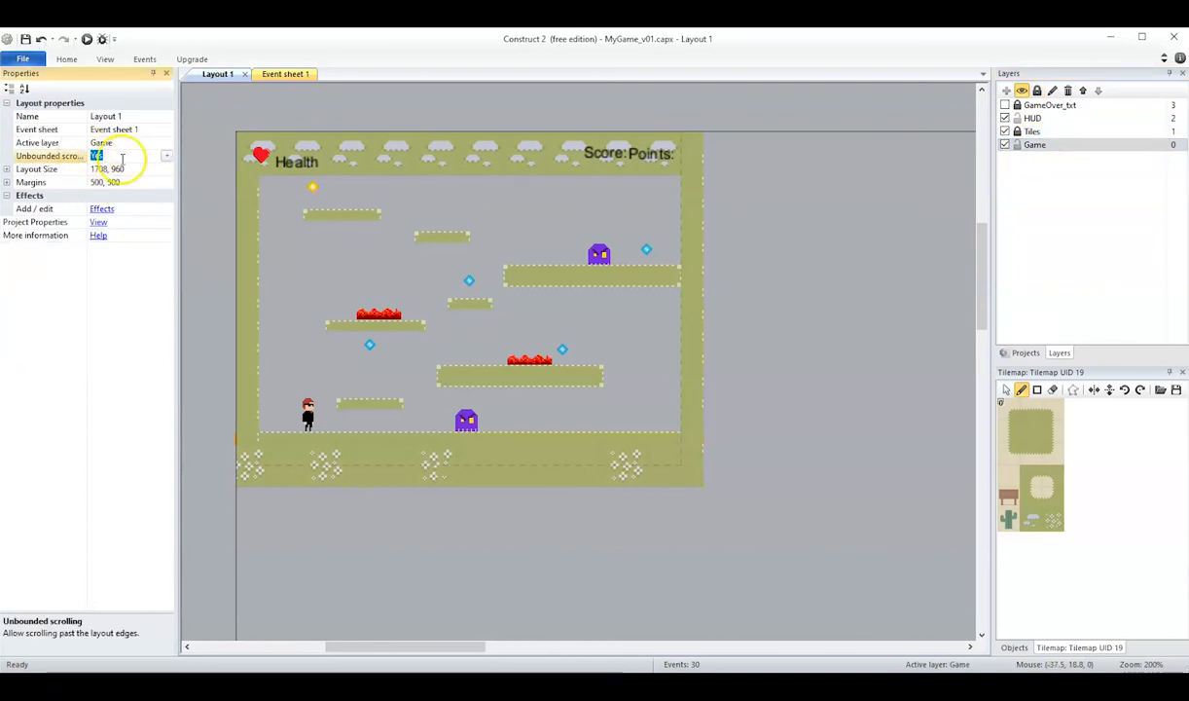
left_click(167, 156)
left_click(138, 172)
left_click(166, 155)
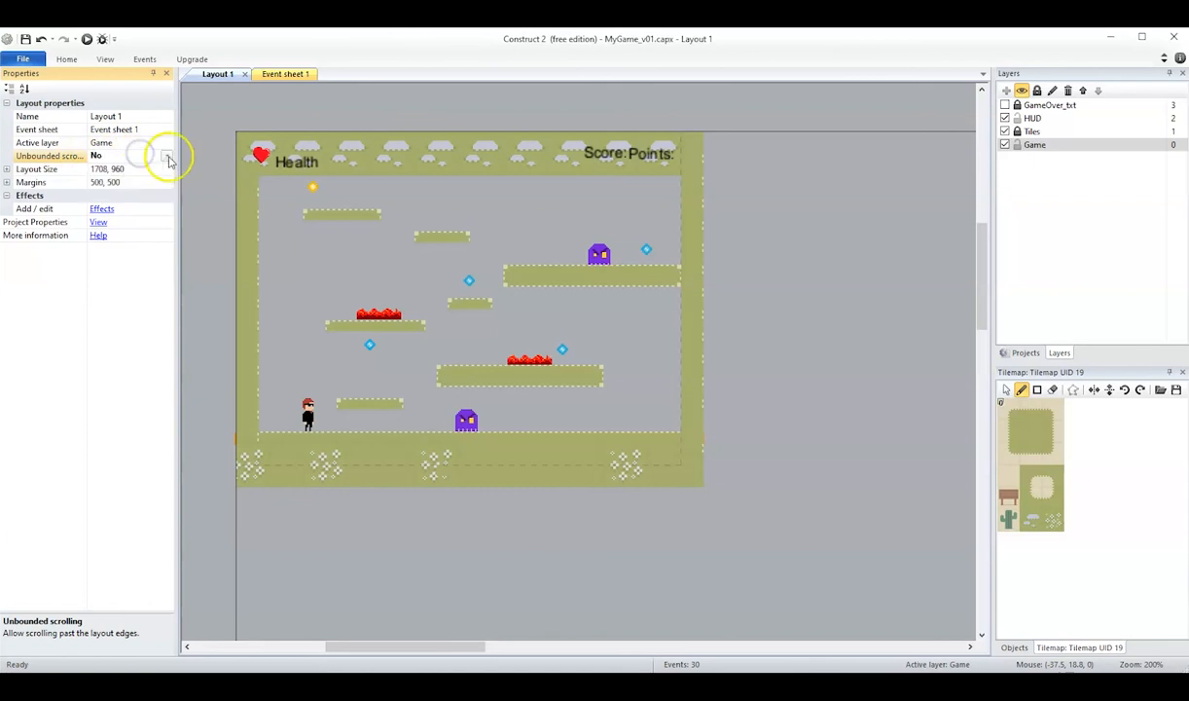
left_click(100, 182)
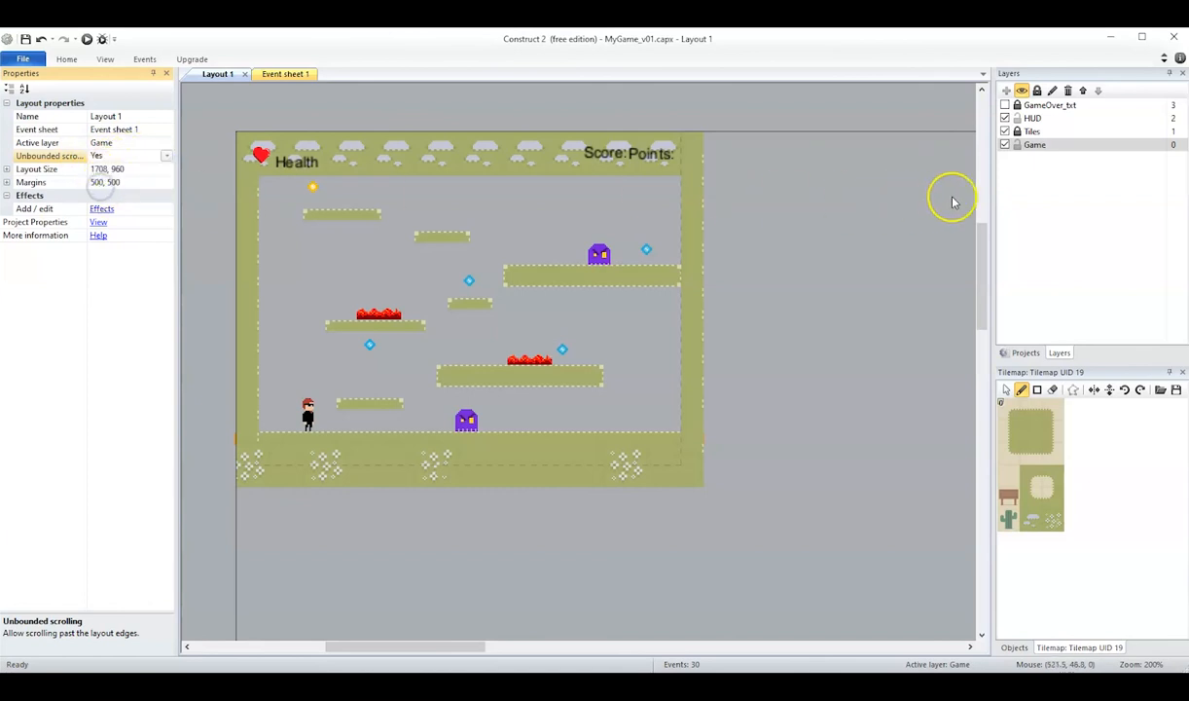
Set the Game layer's Transparent property to No.
left_click(1034, 144)
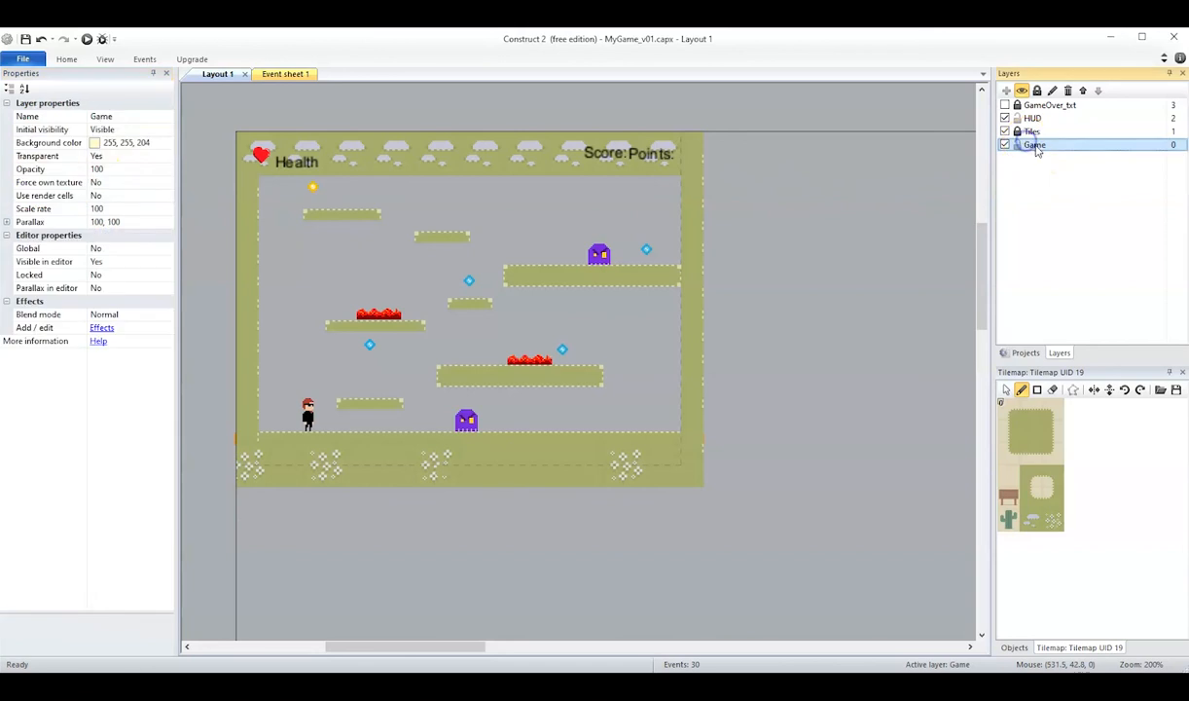
left_click(98, 156)
left_click(166, 158)
left_click(126, 180)
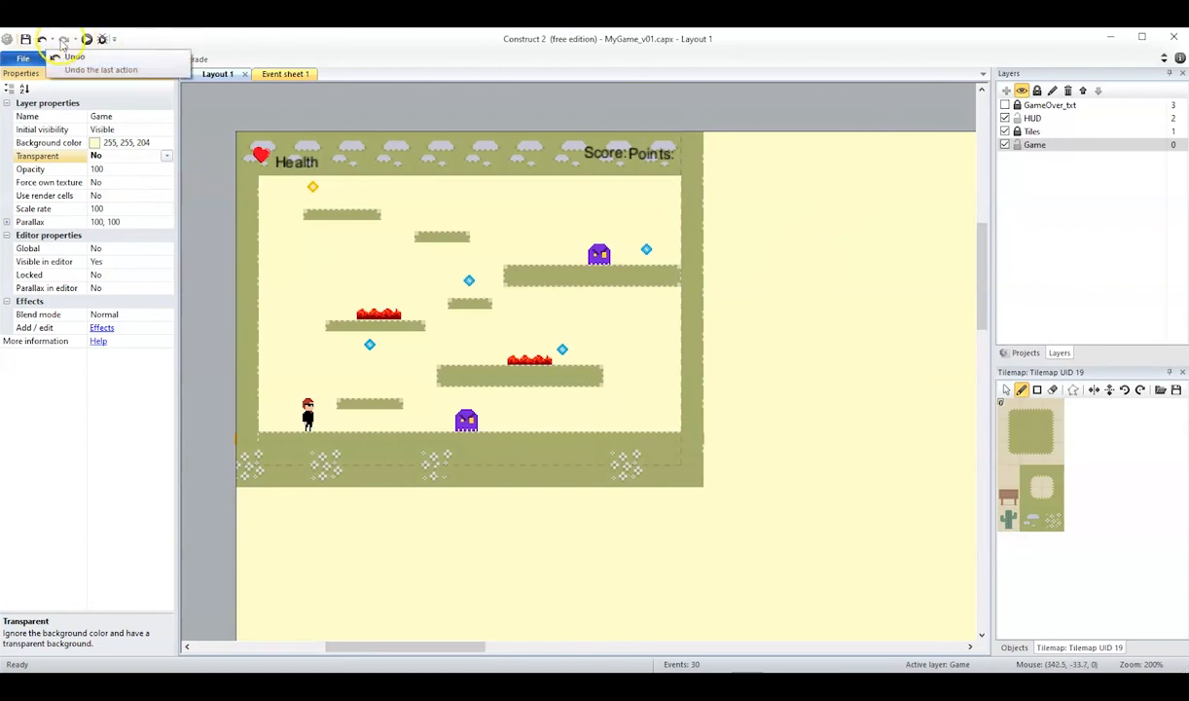
Run the layout and play-test the jumps up to the lower lava platform against the colored background, then return to the editor.
left_click(87, 39)
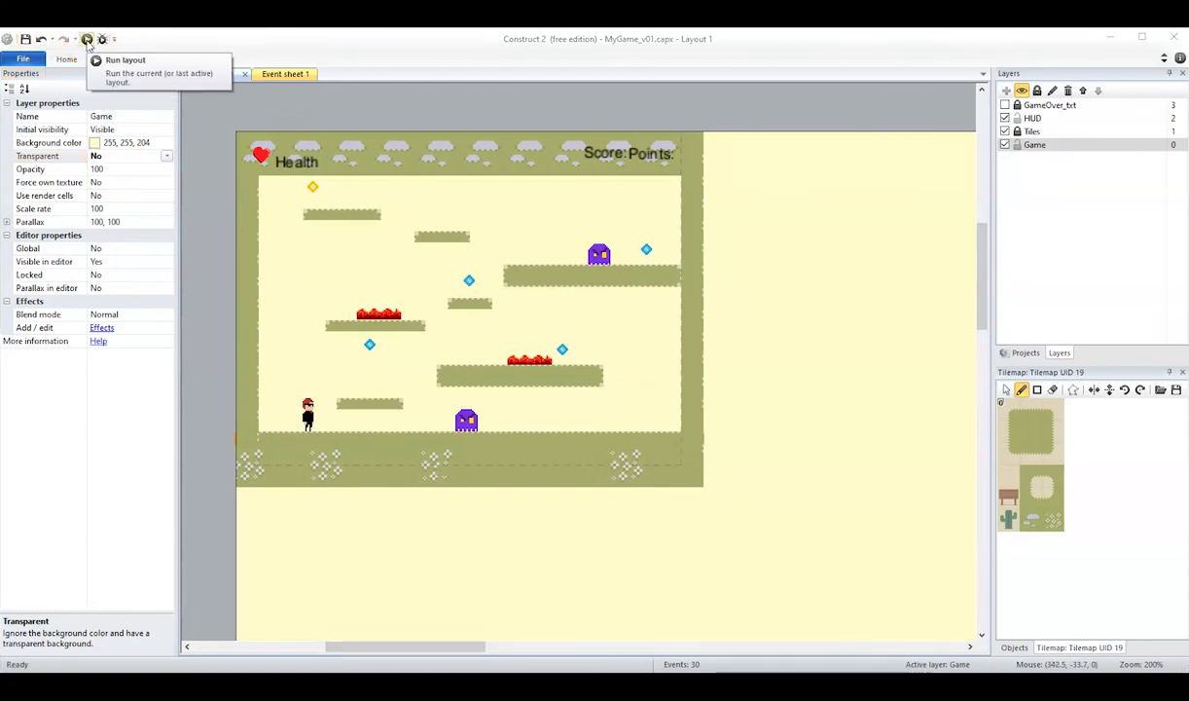
left_click(87, 39)
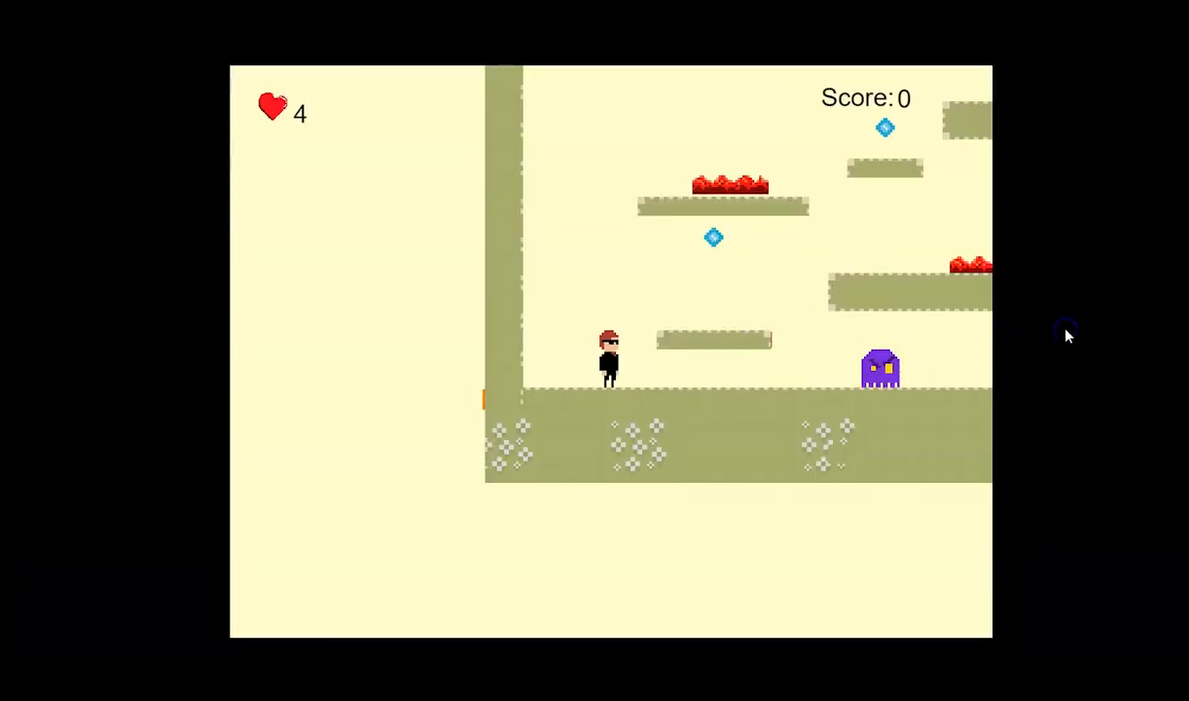
key("Right")
key("Up")
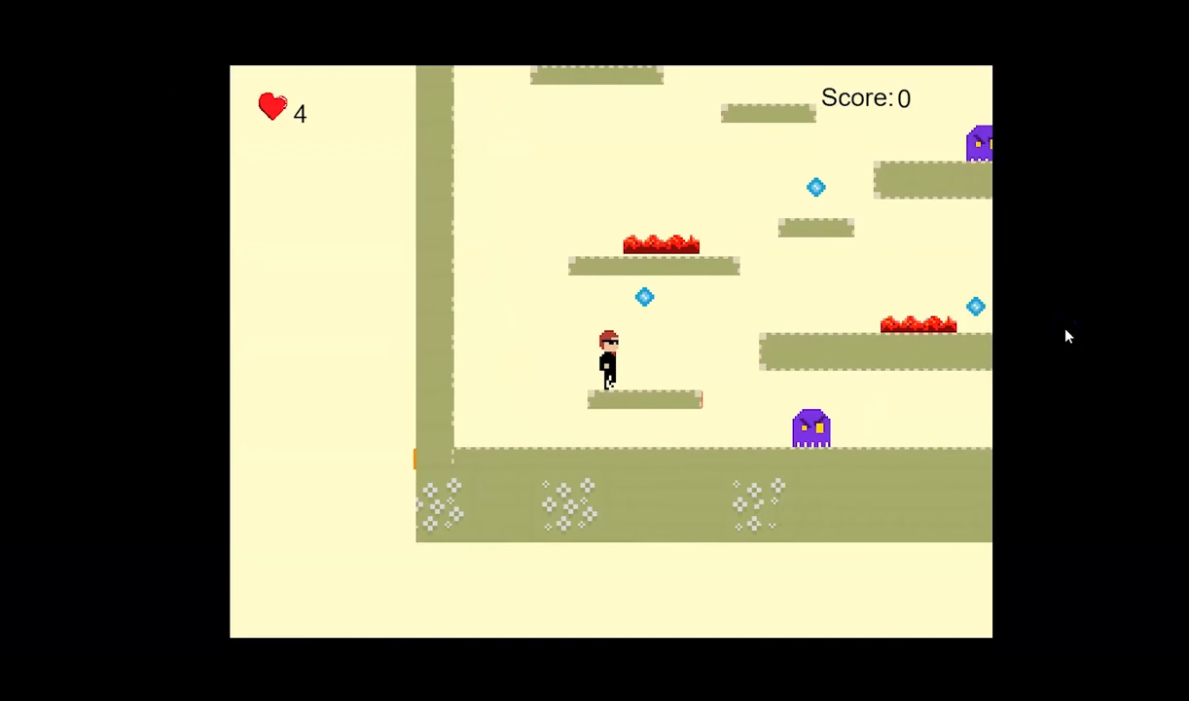
key("Up")
key("Right")
key("Right")
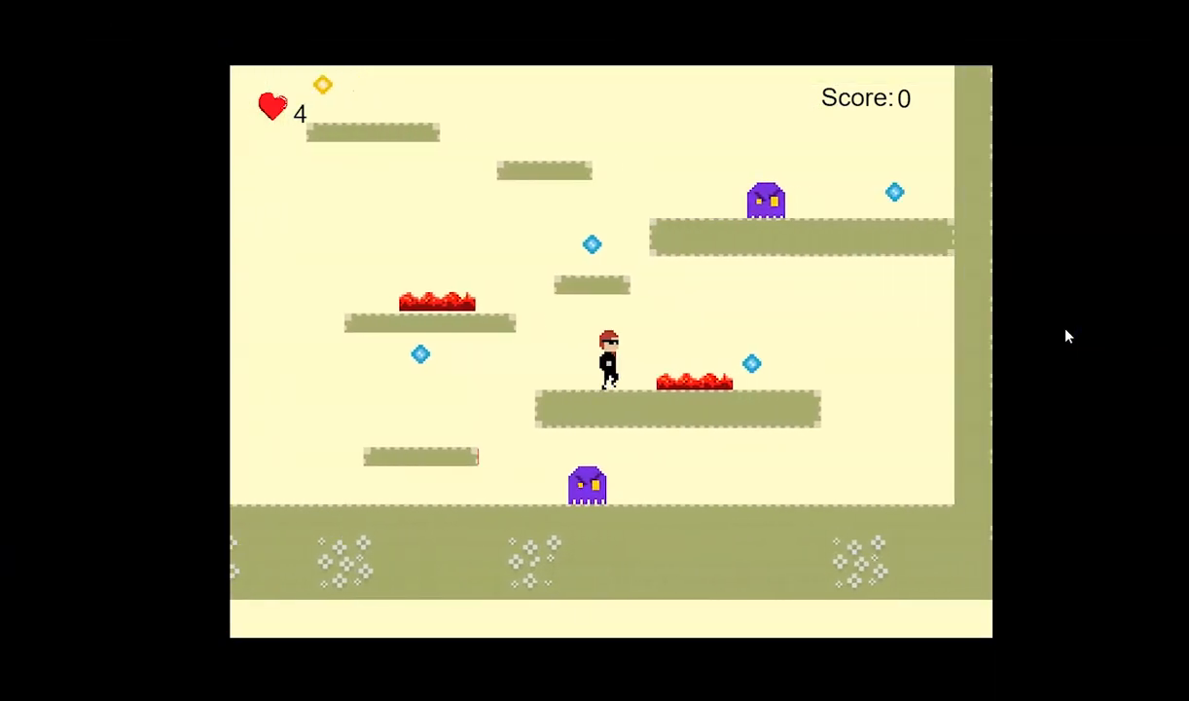
key("Right")
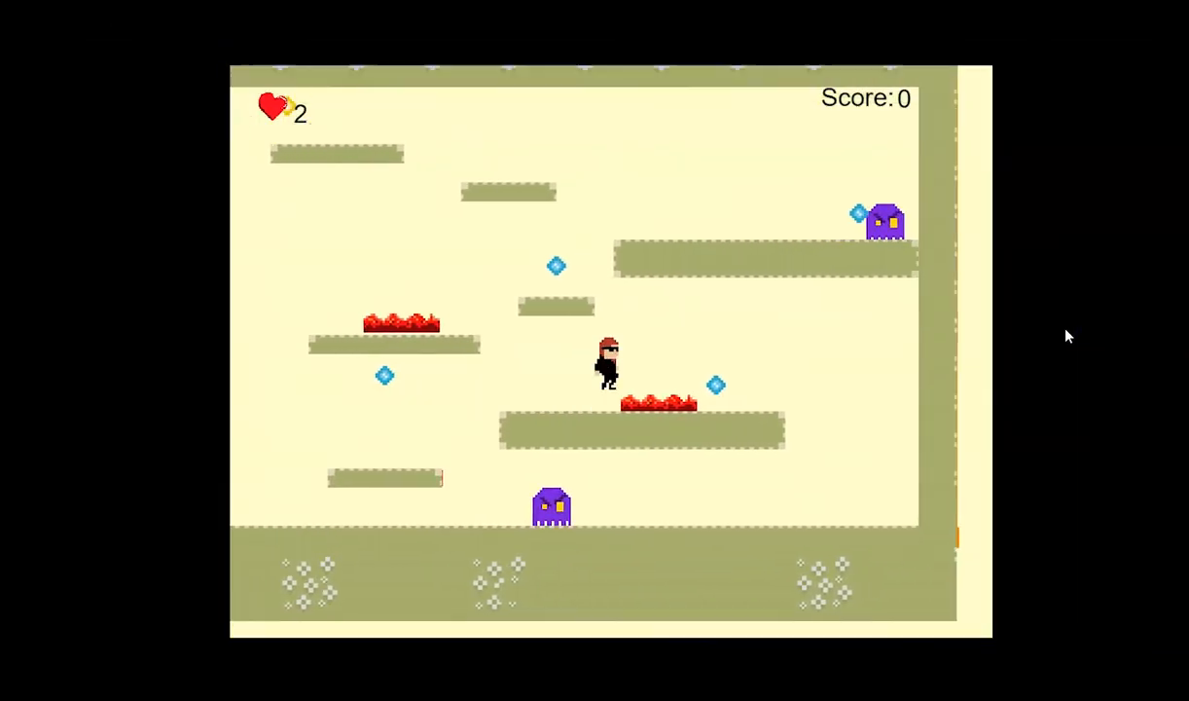
key("Left")
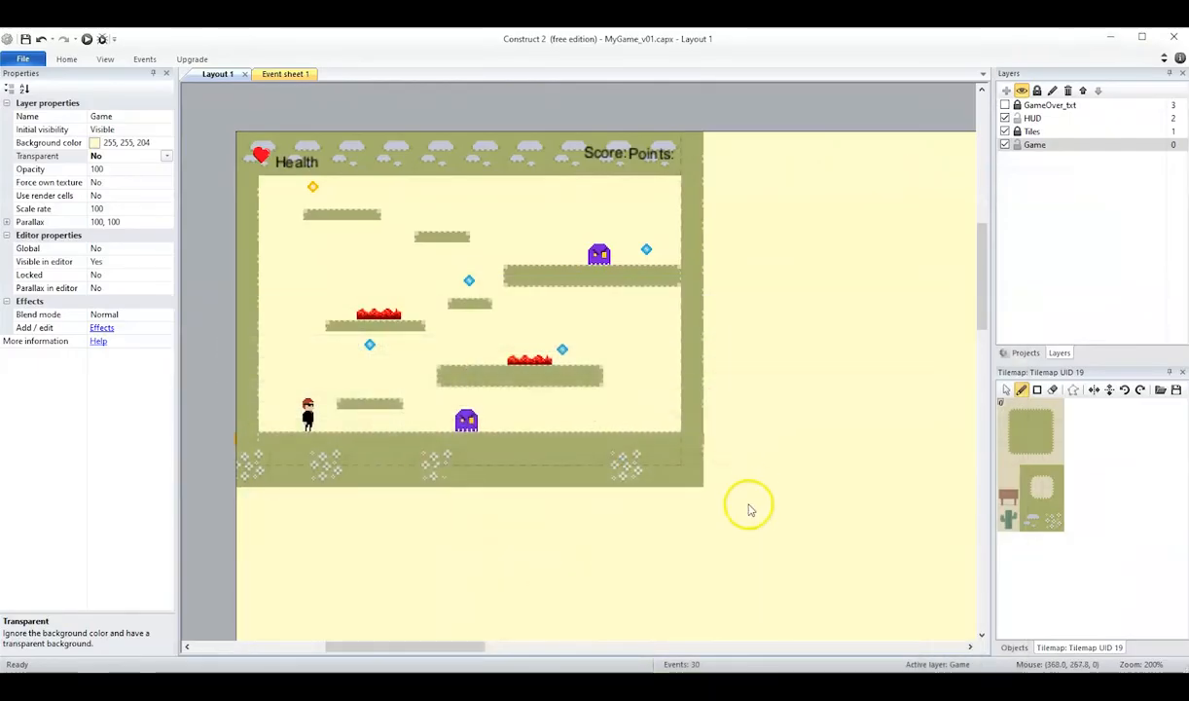
Move the ground enemy along the floor to about 142, 208.
left_click(805, 526)
left_click(465, 421)
left_click(869, 255)
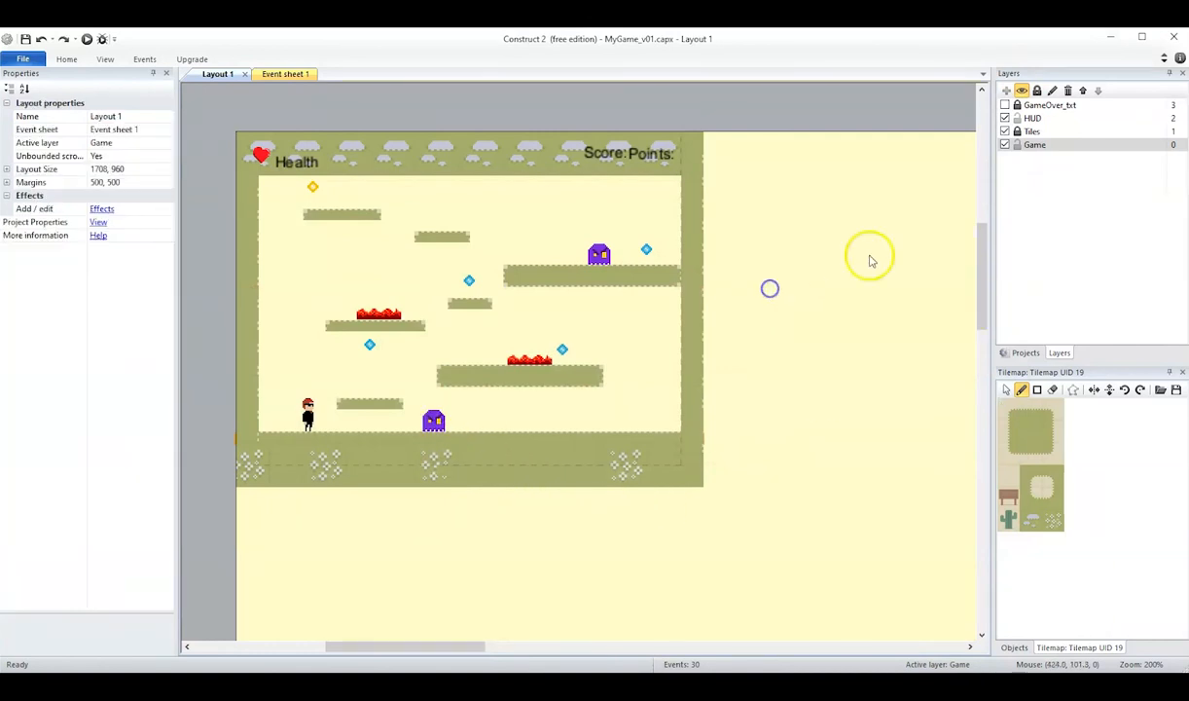
left_click(1024, 352)
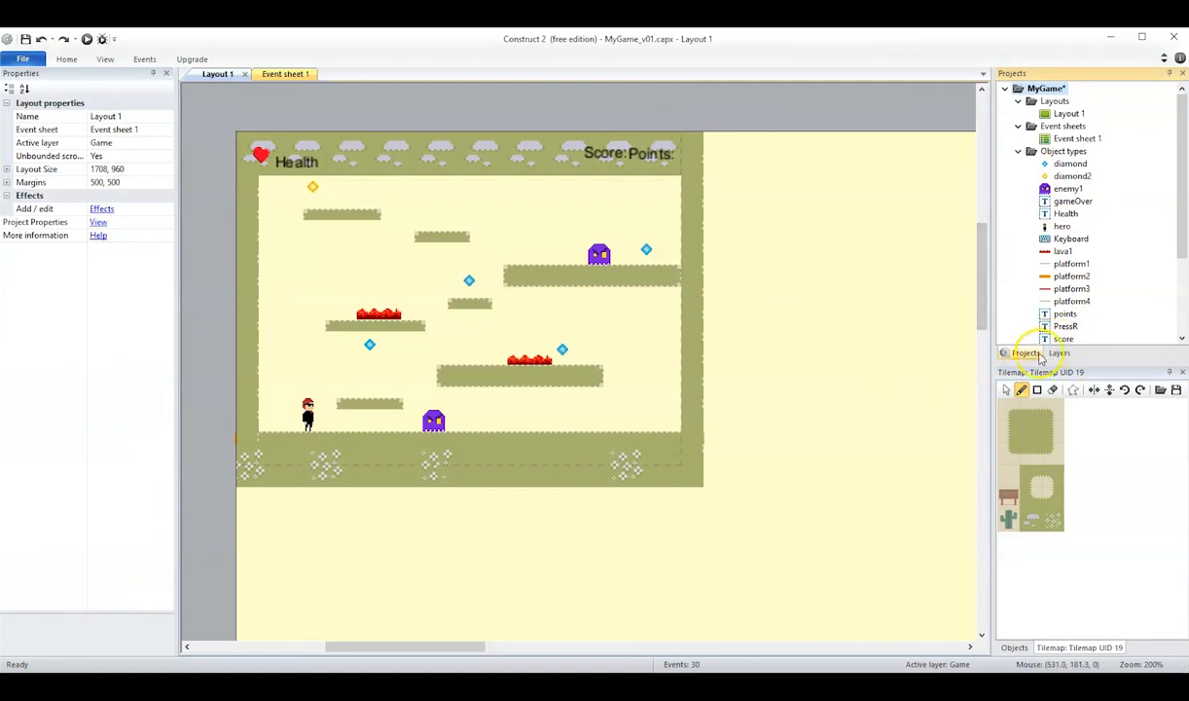
left_click(1059, 353)
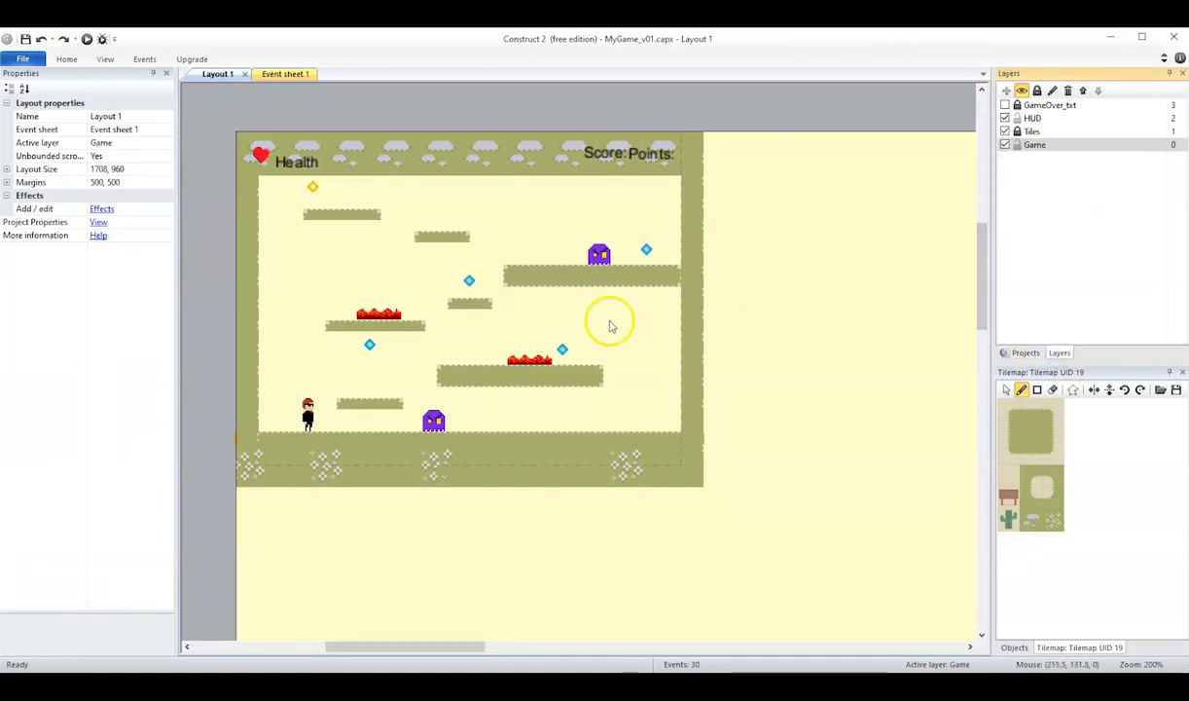
left_click(435, 420)
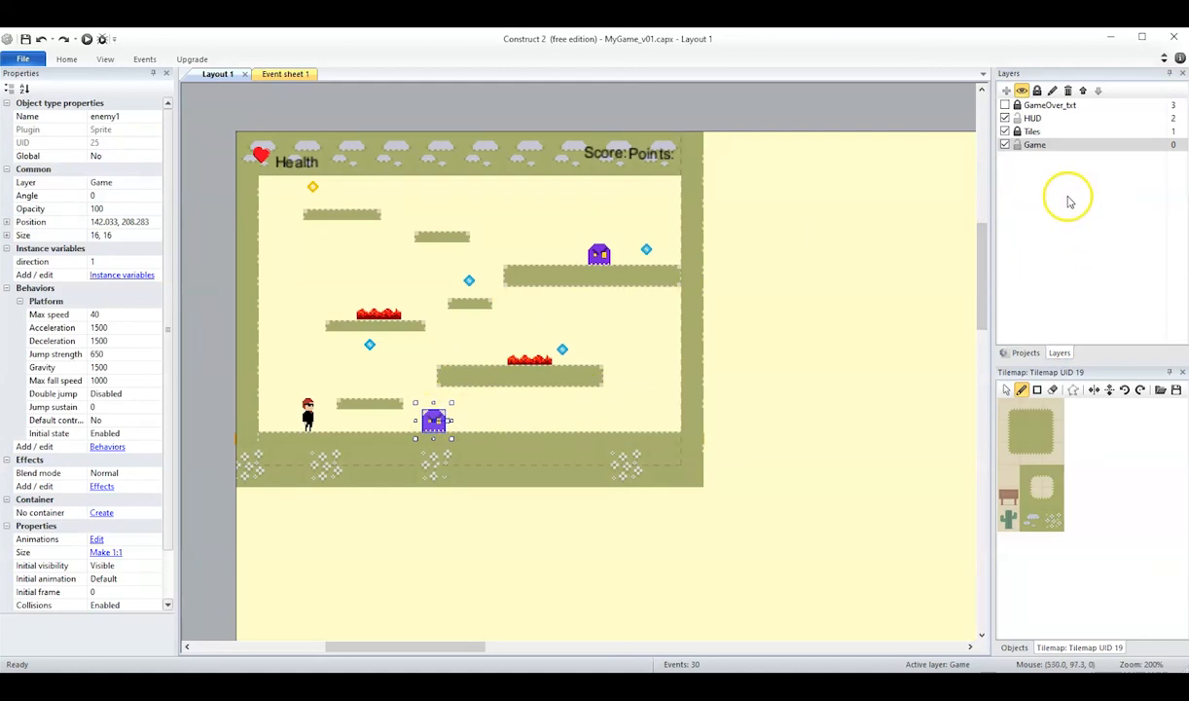
Hide the Tiles layer and replace the ground enemy with a copy of the upper enemy, placed at about 144, 208.
left_click(1005, 132)
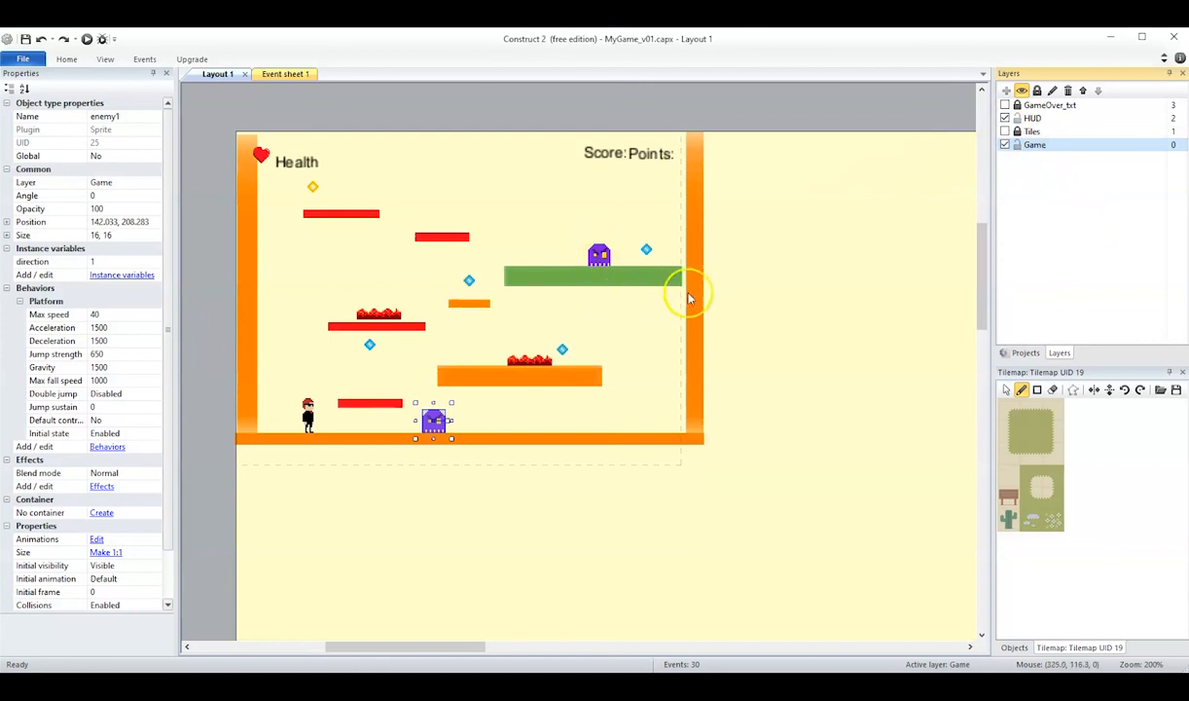
left_click(433, 428)
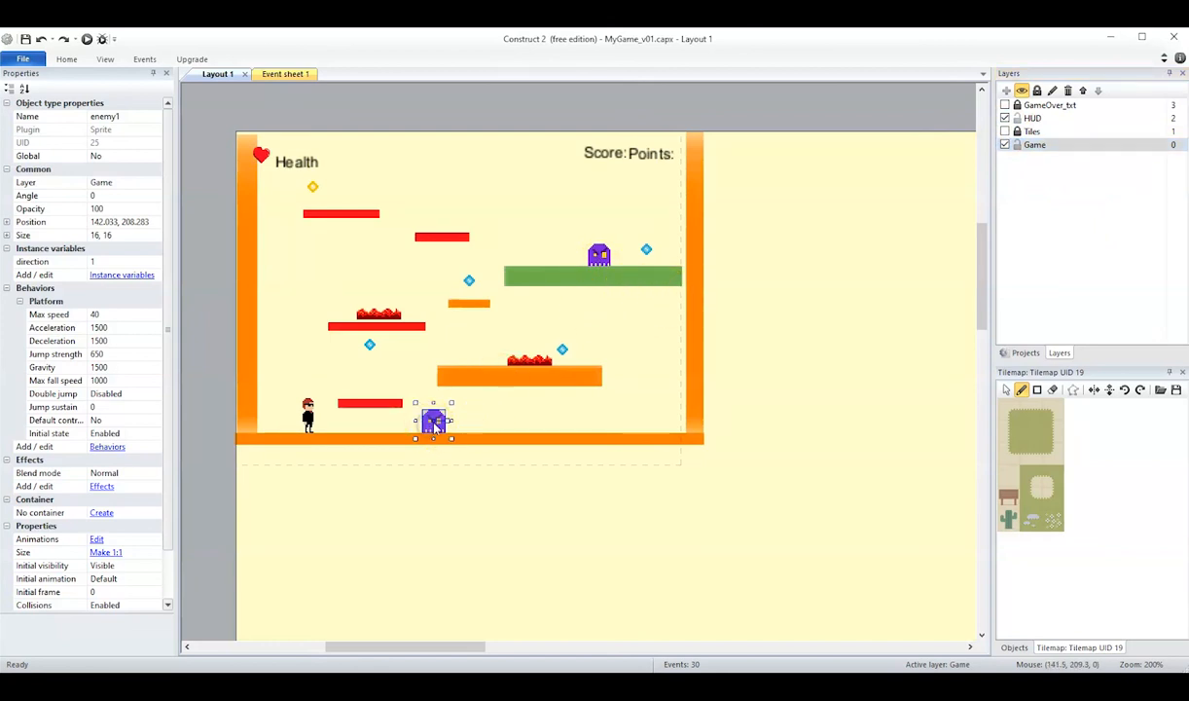
key("Delete")
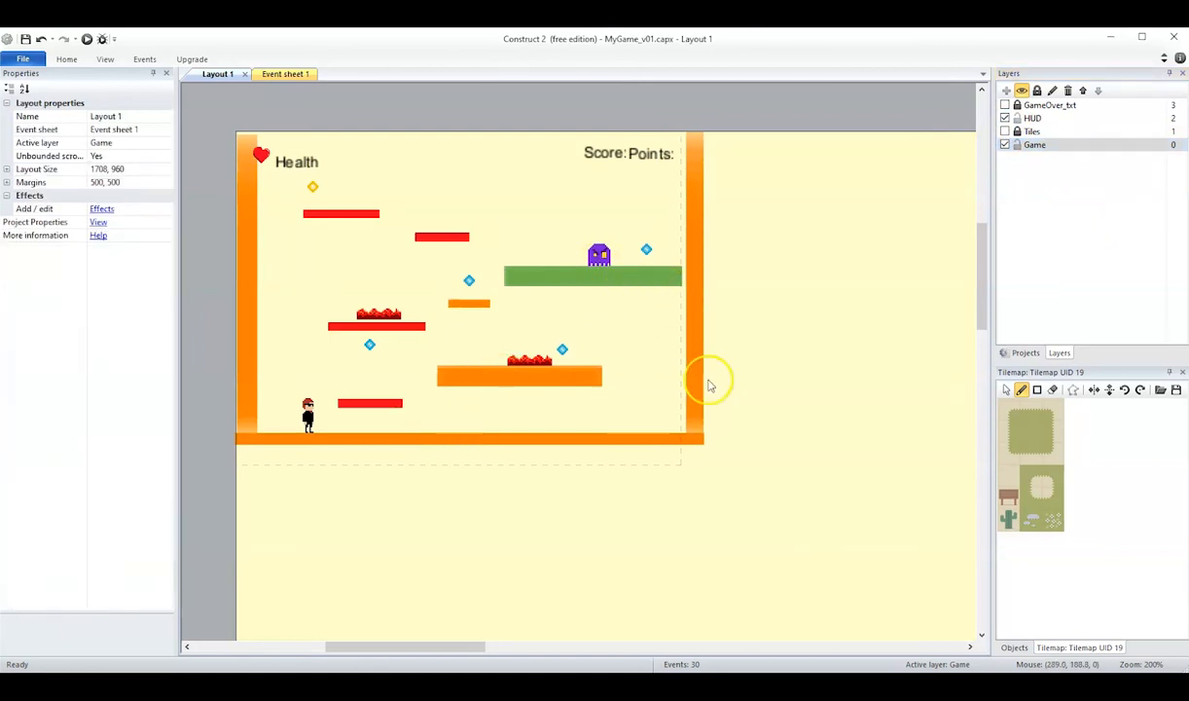
left_click(599, 255)
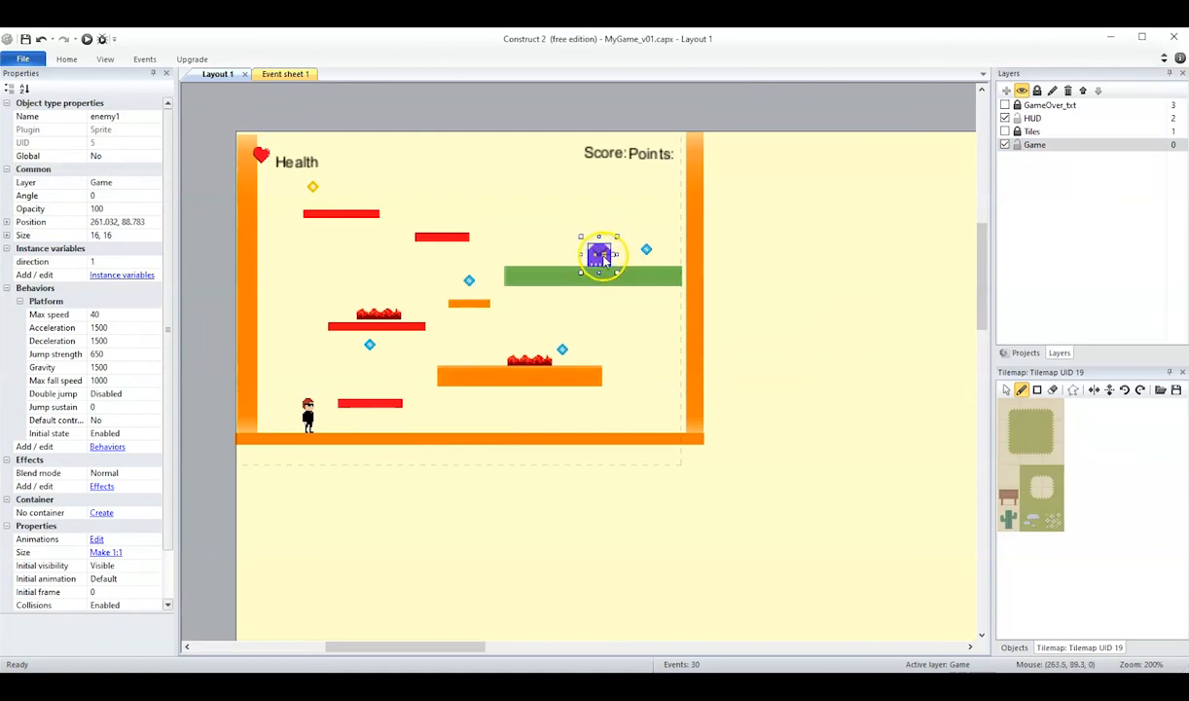
left_click_drag(600, 258, 435, 425, "ctrl")
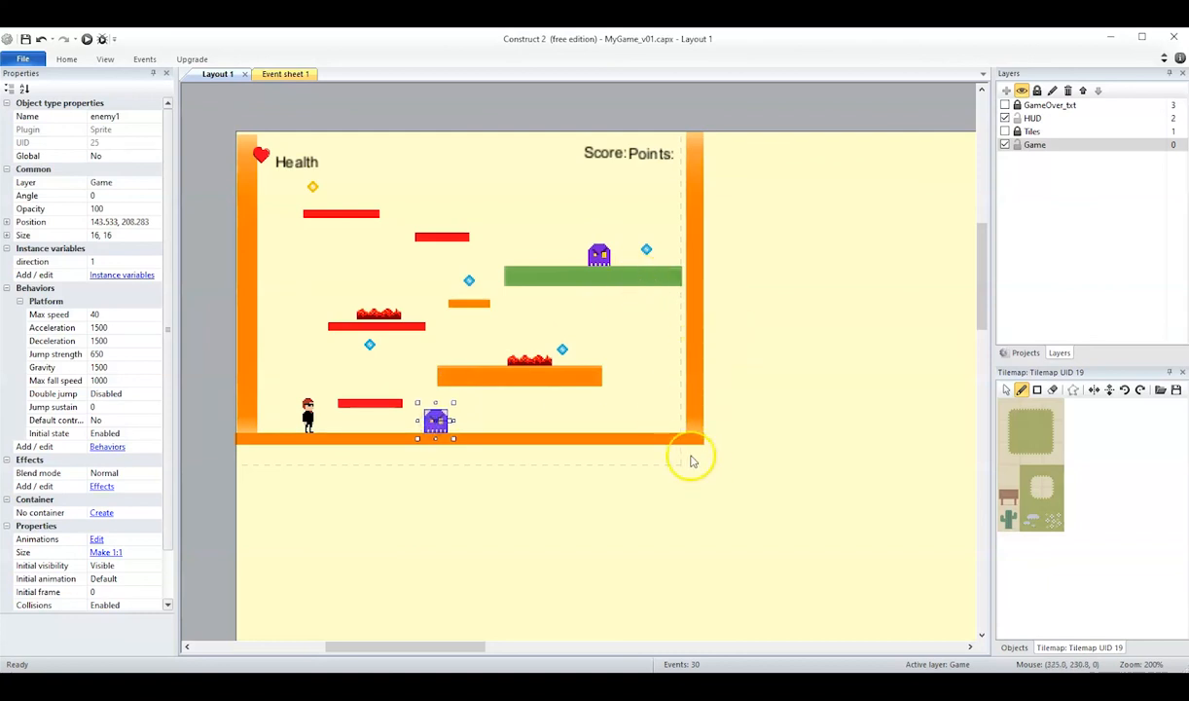
Replace the orange floor with a copy of the green platform stretched to about 303 by 16, then show the Tiles layer again.
left_click(662, 440)
key("Delete")
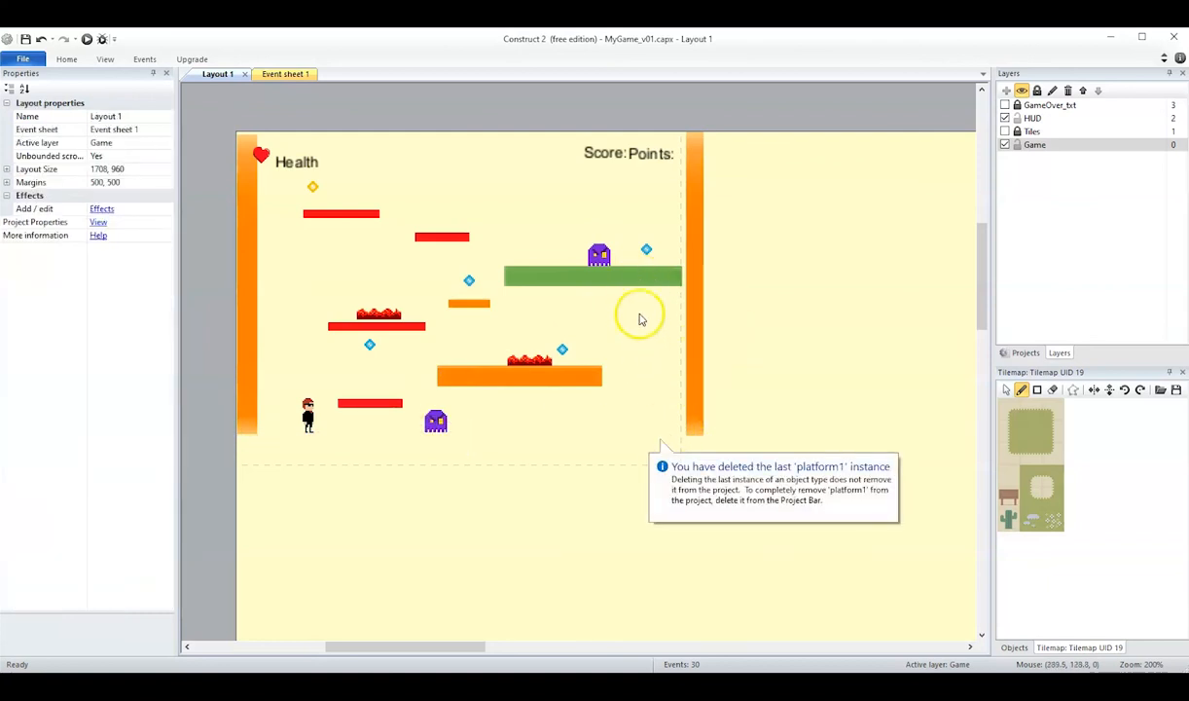
left_click(632, 283)
left_click_drag(629, 276, 637, 457, "ctrl")
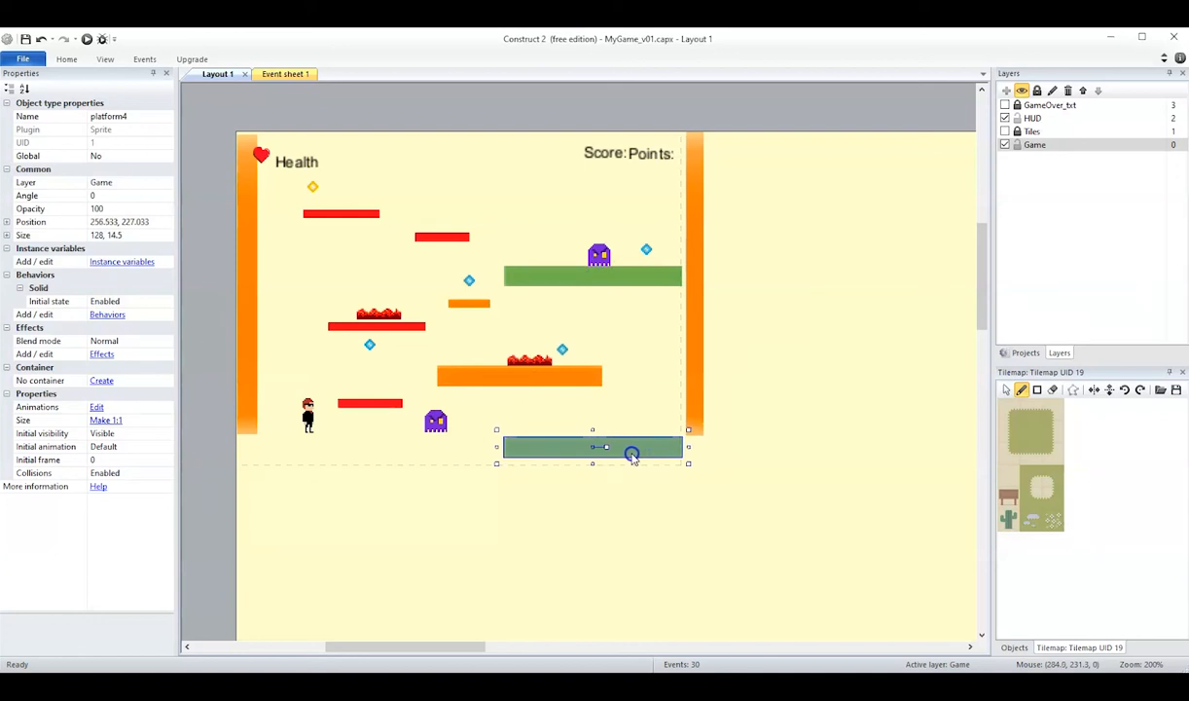
left_click_drag(496, 447, 266, 449)
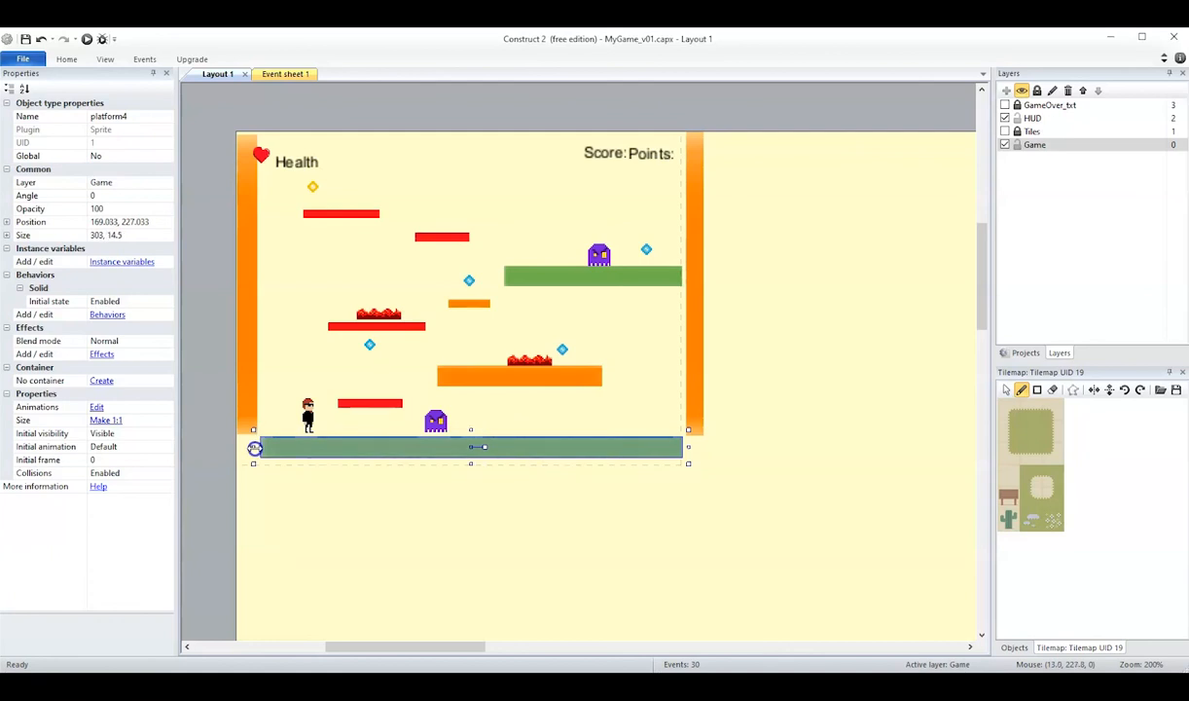
left_click_drag(470, 429, 473, 425)
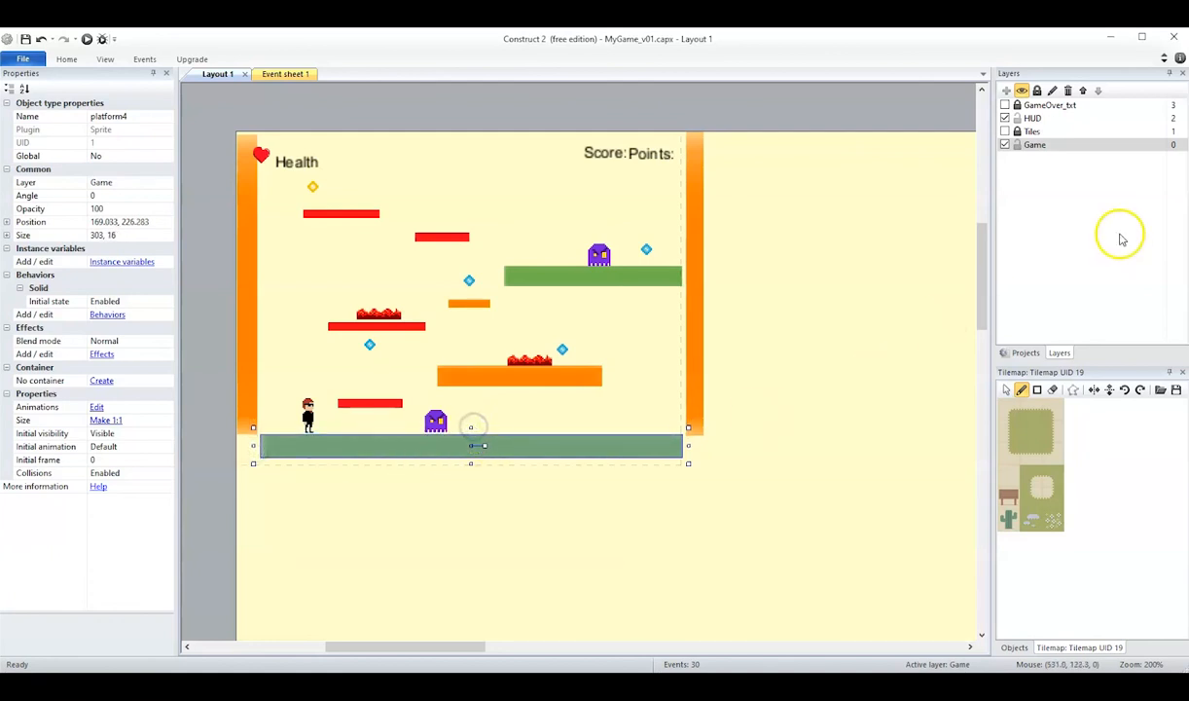
left_click(1004, 132)
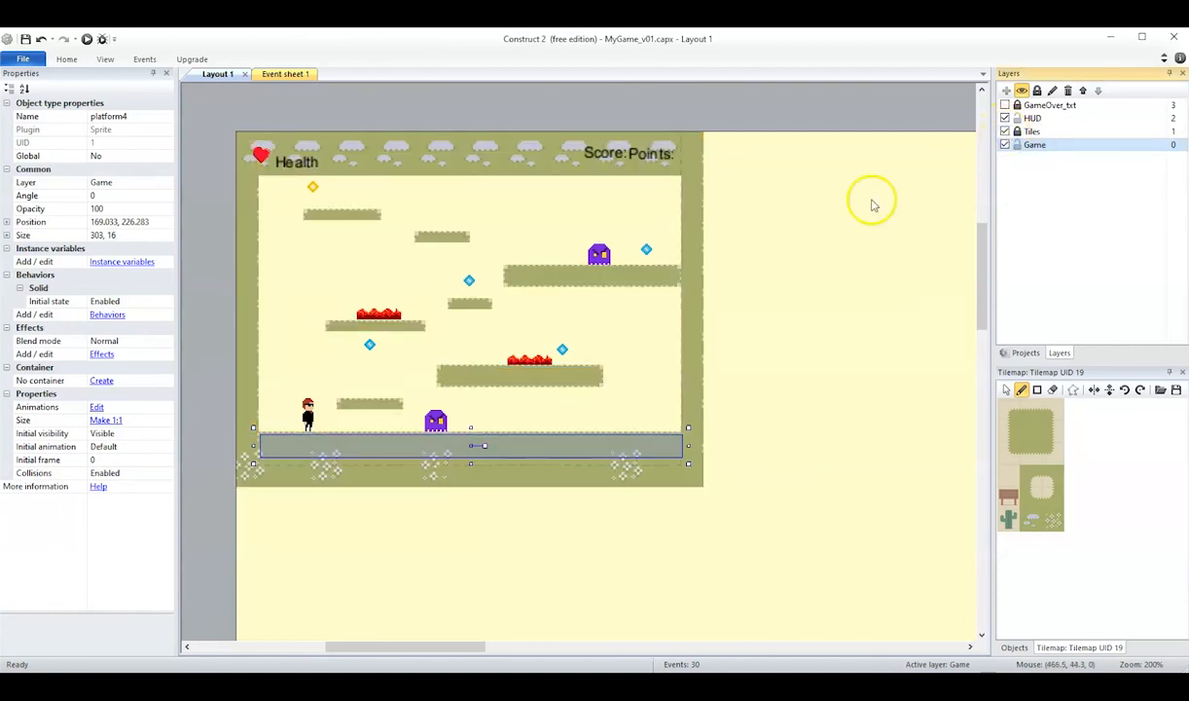
Run the layout and walk the character along the new floor toward the ground enemy.
left_click(785, 383)
left_click(86, 40)
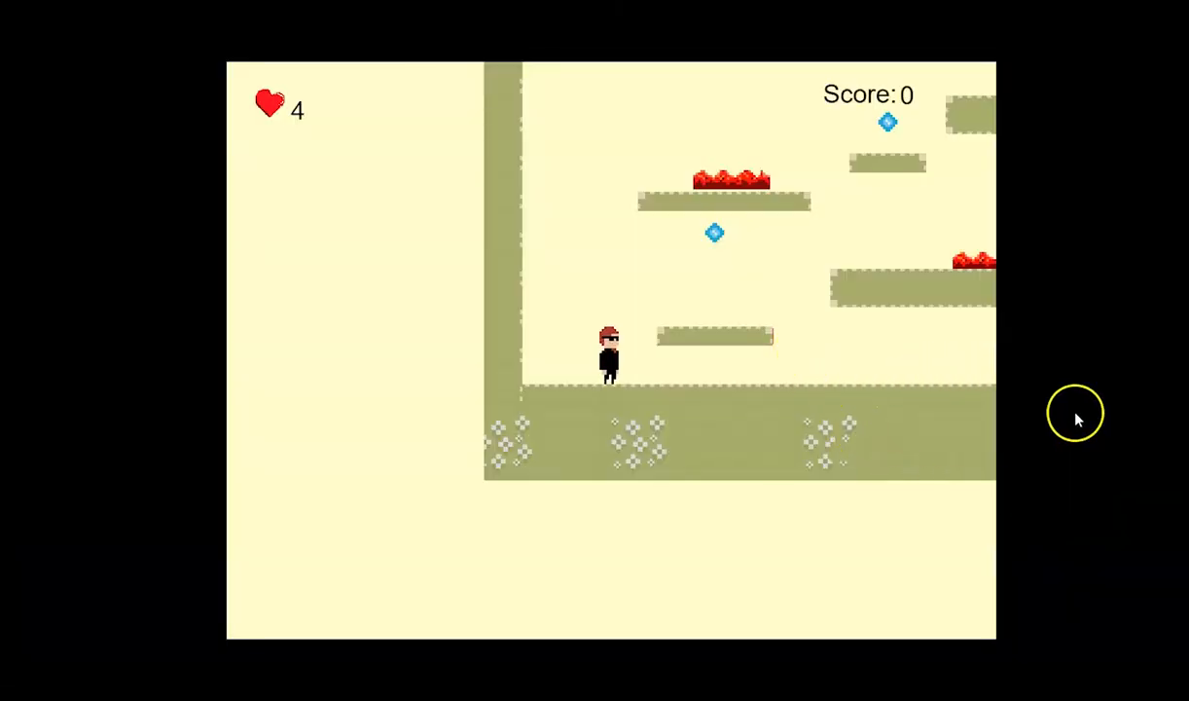
key("Right")
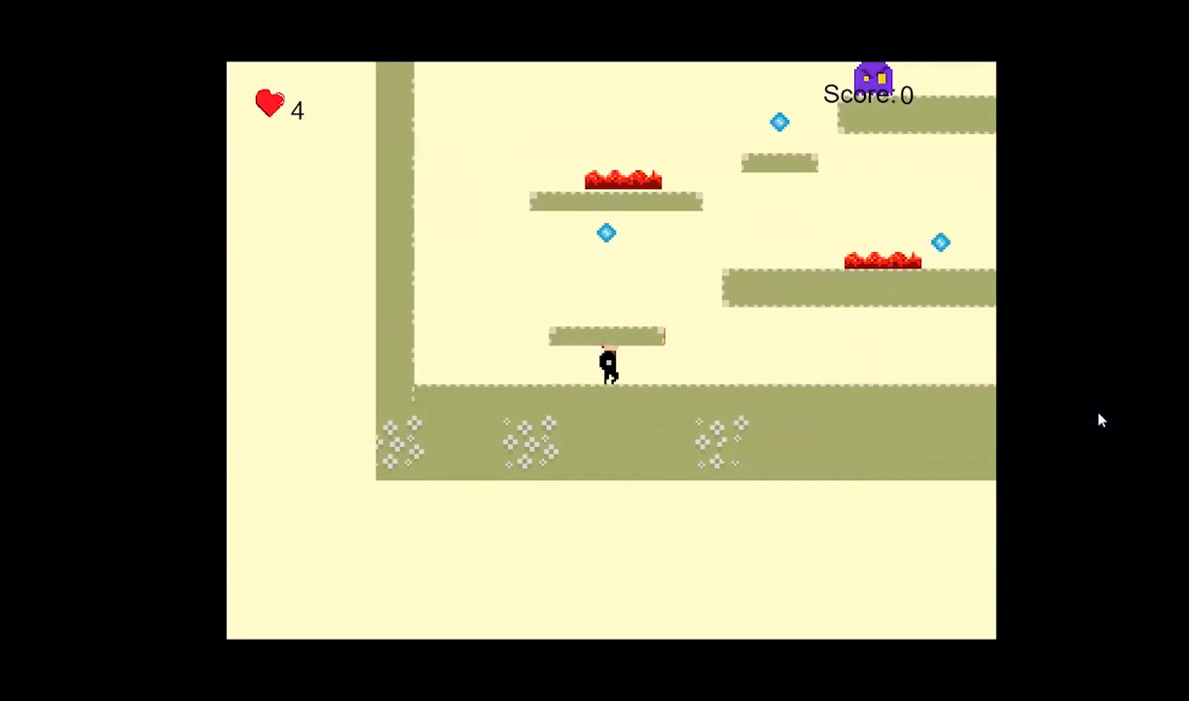
key("Left")
key("Right")
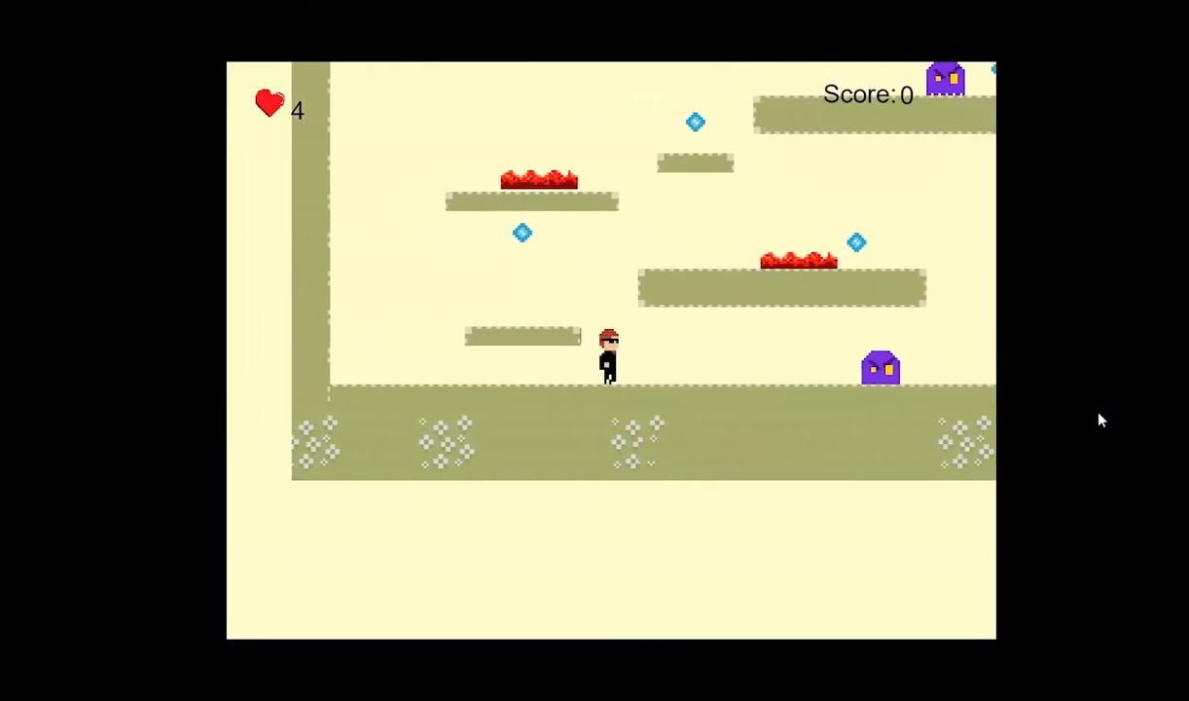
key("Right")
Test the jumps from the ground up to the lower lava platform, then return to the layout editor.
key("Right")
key("Left")
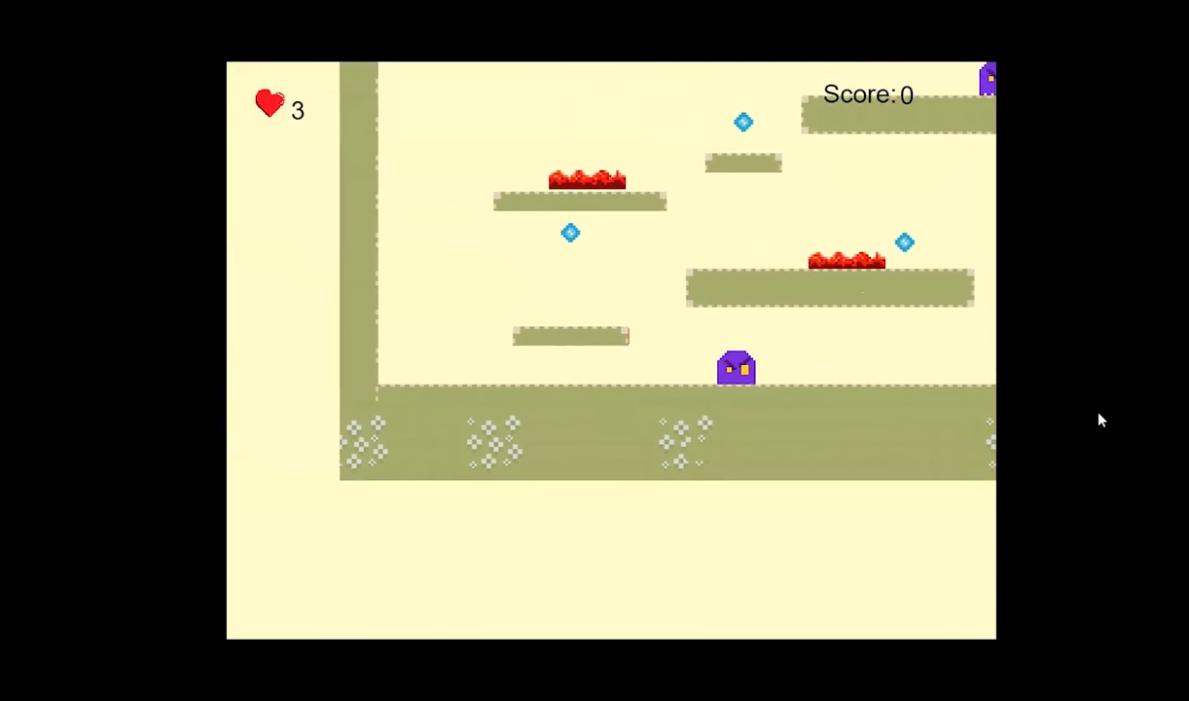
key("space")
key("Right")
key("Right")
key("Left")
key("Right")
key("Right")
key("space")
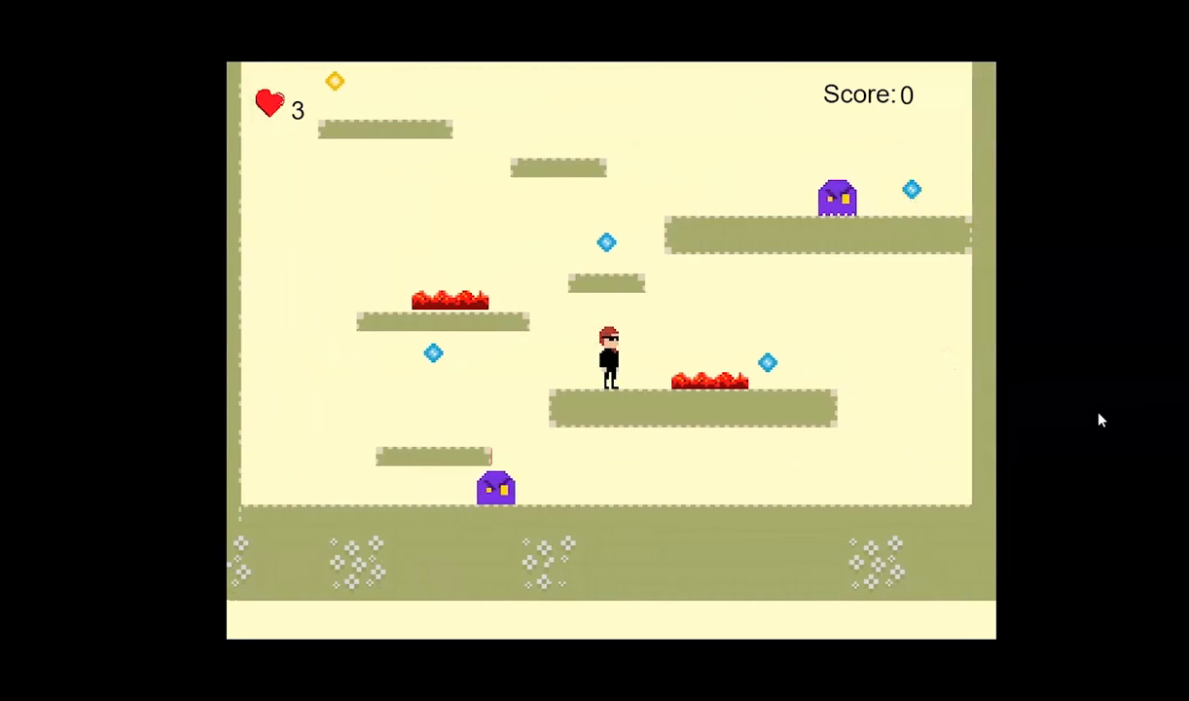
key("Left")
key("Right")
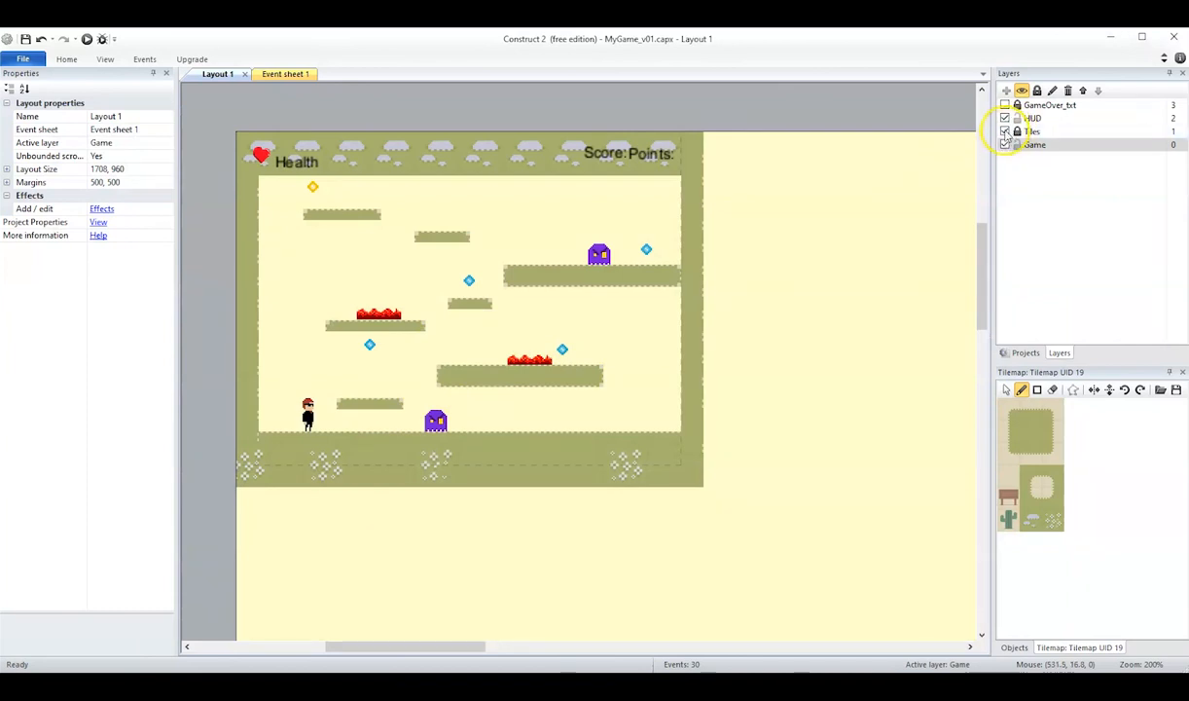
Hide the Tiles layer, narrow the lowest red platform to about 45 wide, and show the tiles again.
left_click(1005, 132)
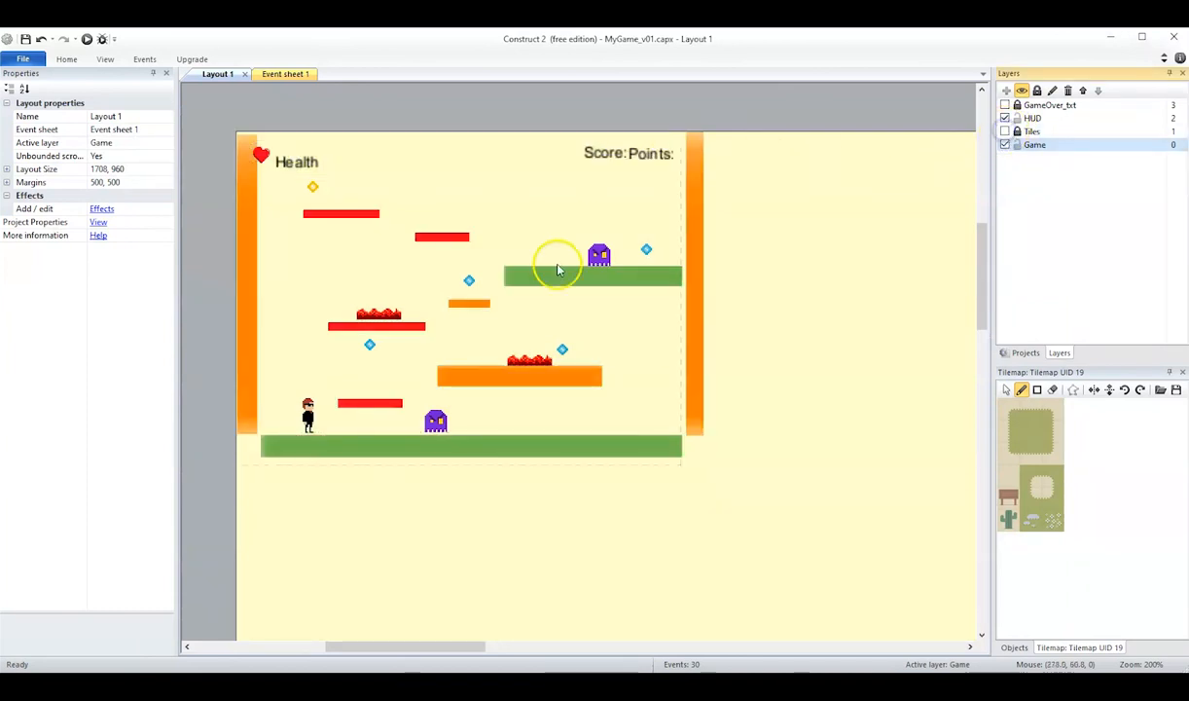
left_click(1036, 145)
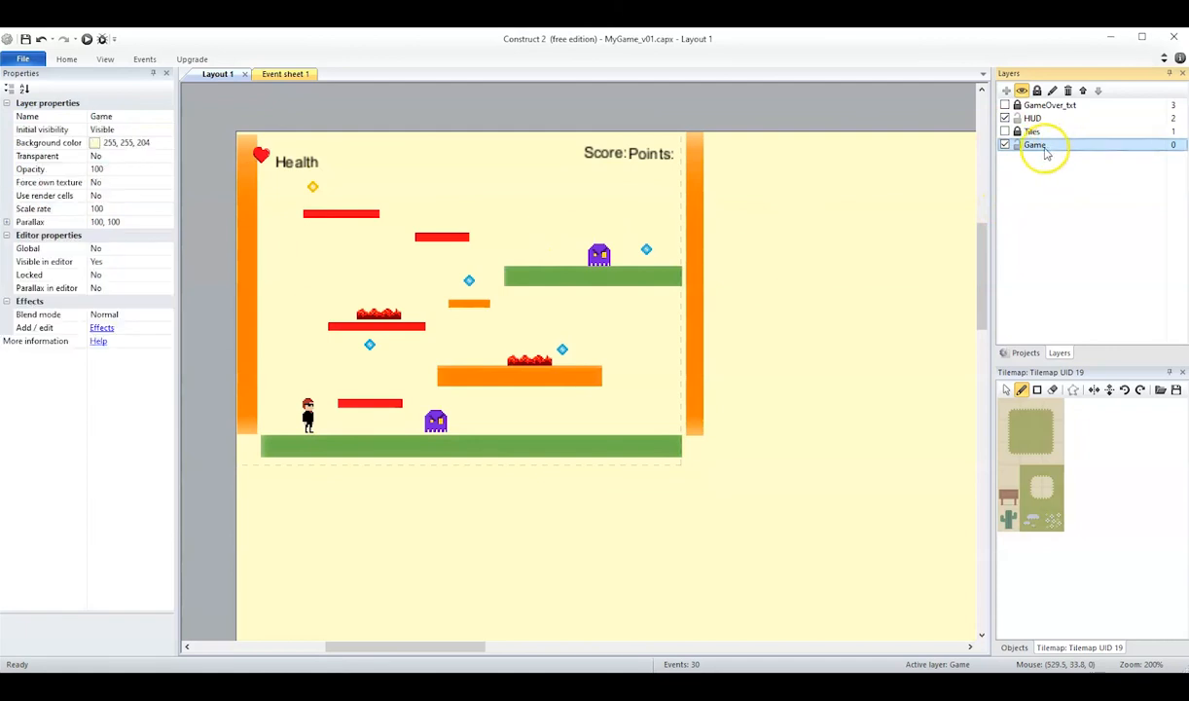
left_click(387, 405)
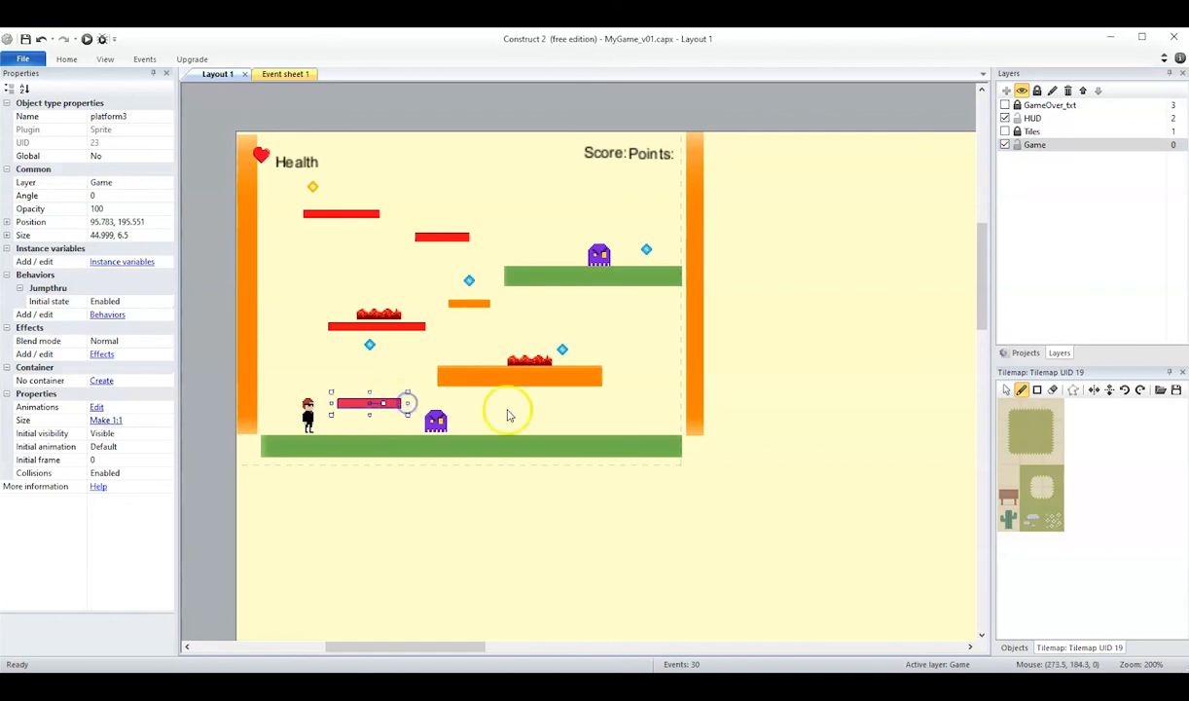
left_click(1005, 131)
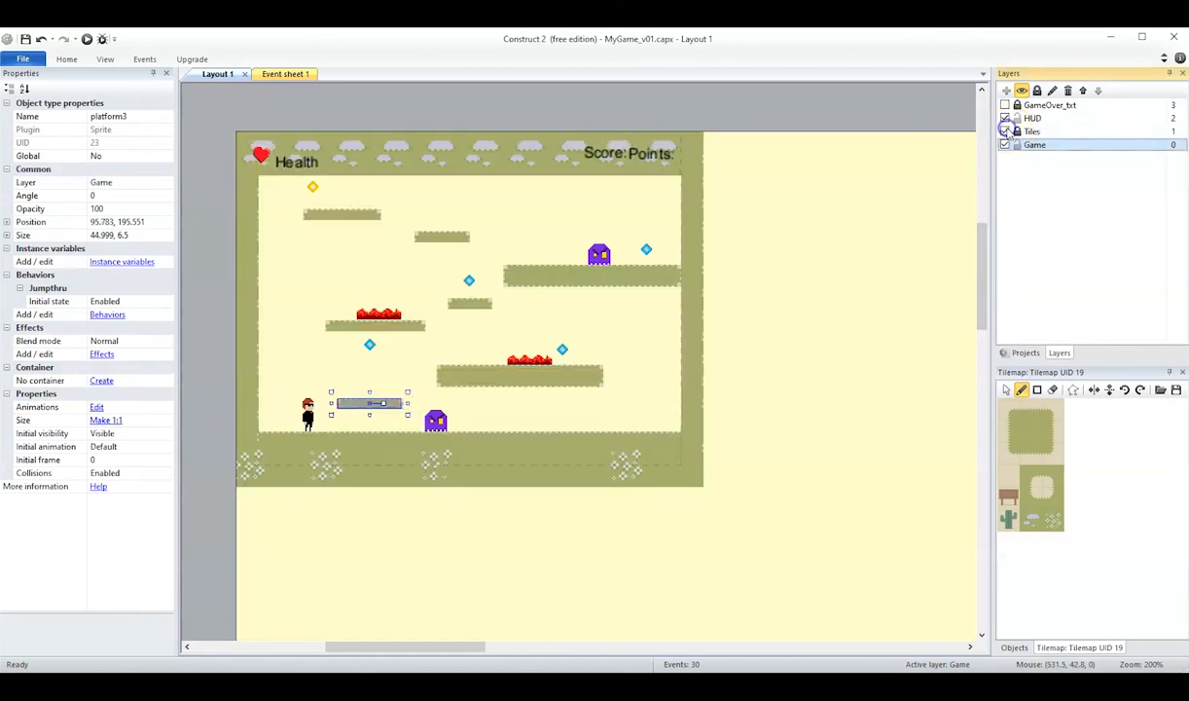
left_click(882, 256)
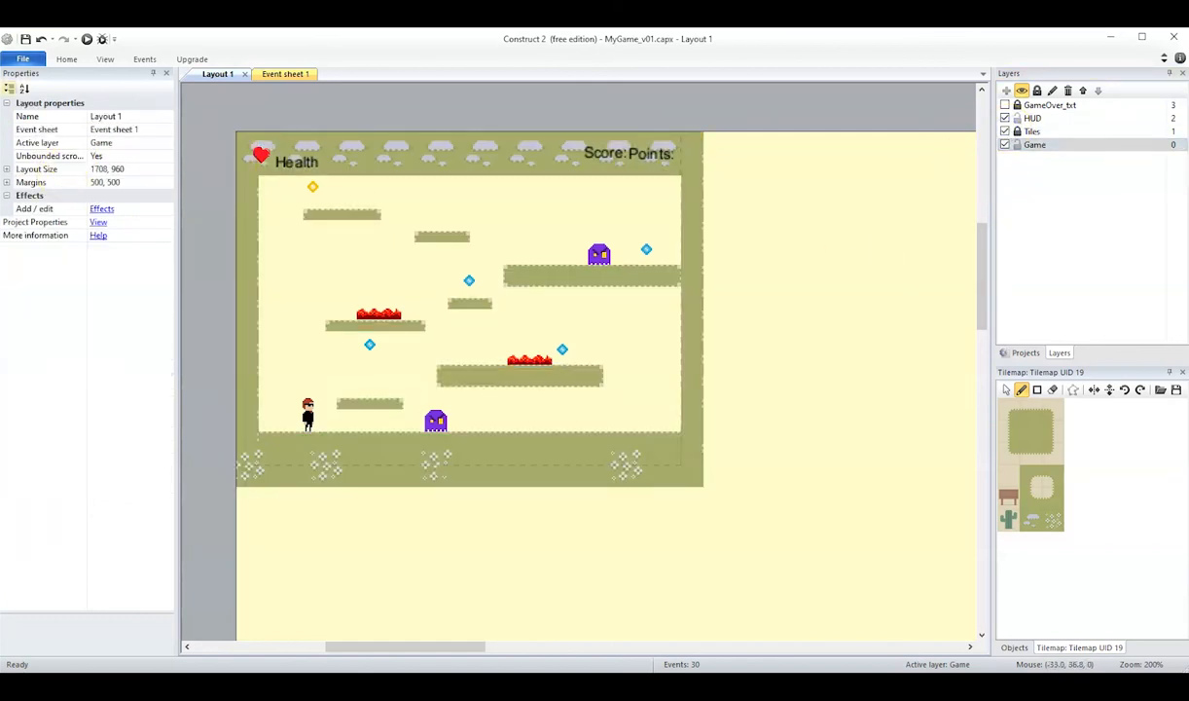
Run the layout to check the narrowed platform behind its tiles, then save the project.
left_click(86, 40)
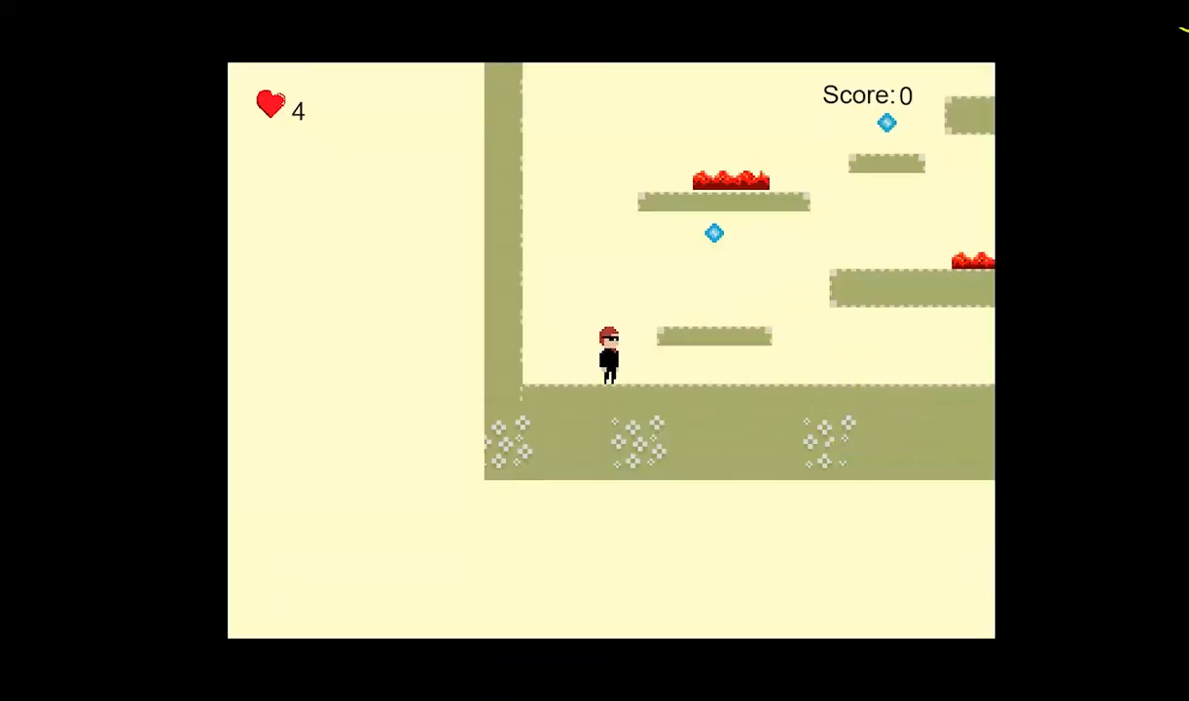
left_click(1185, 26)
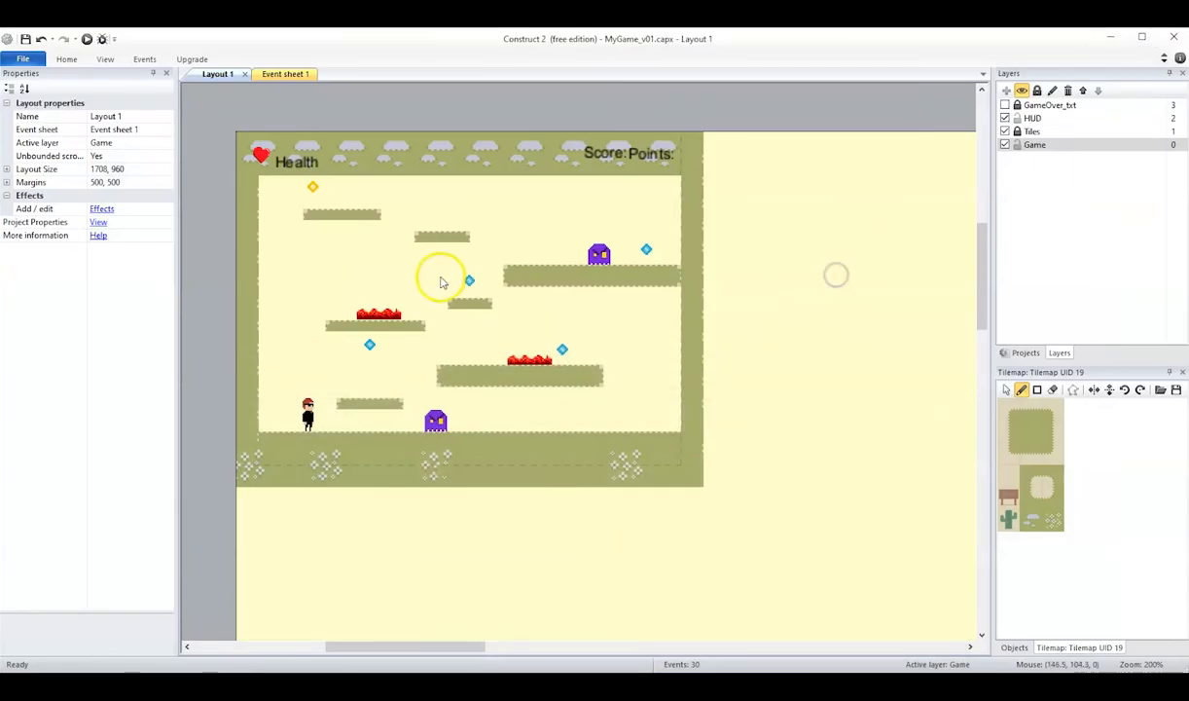
left_click(24, 41)
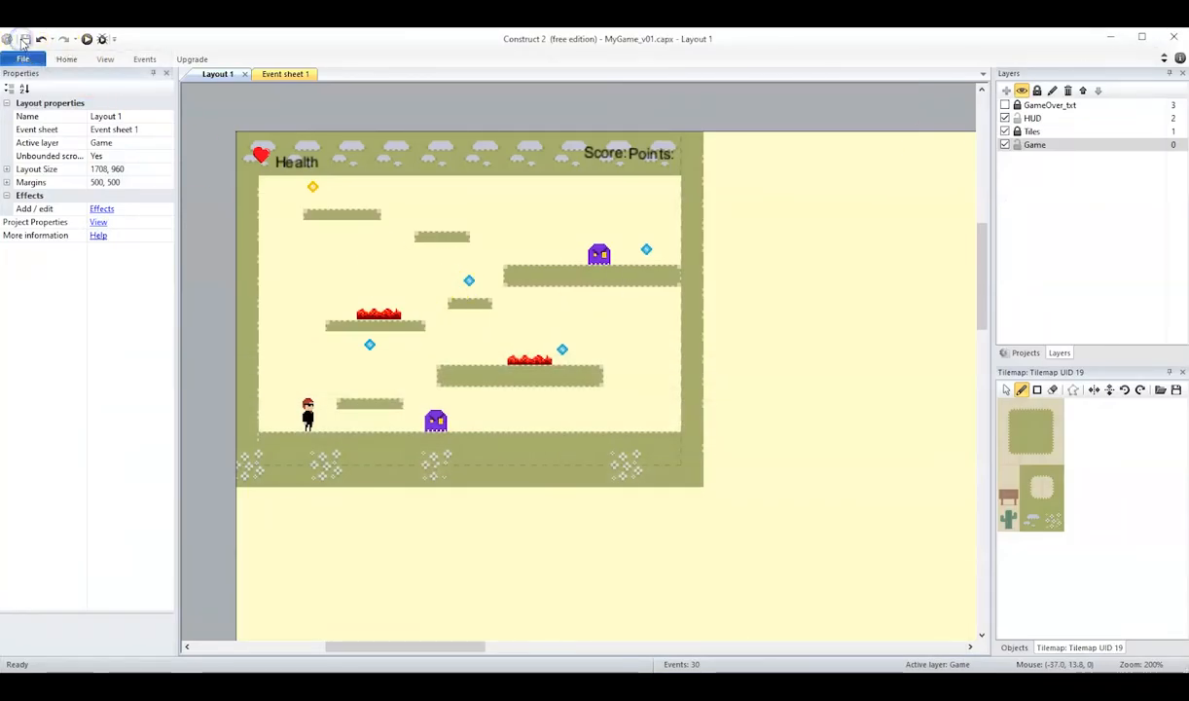